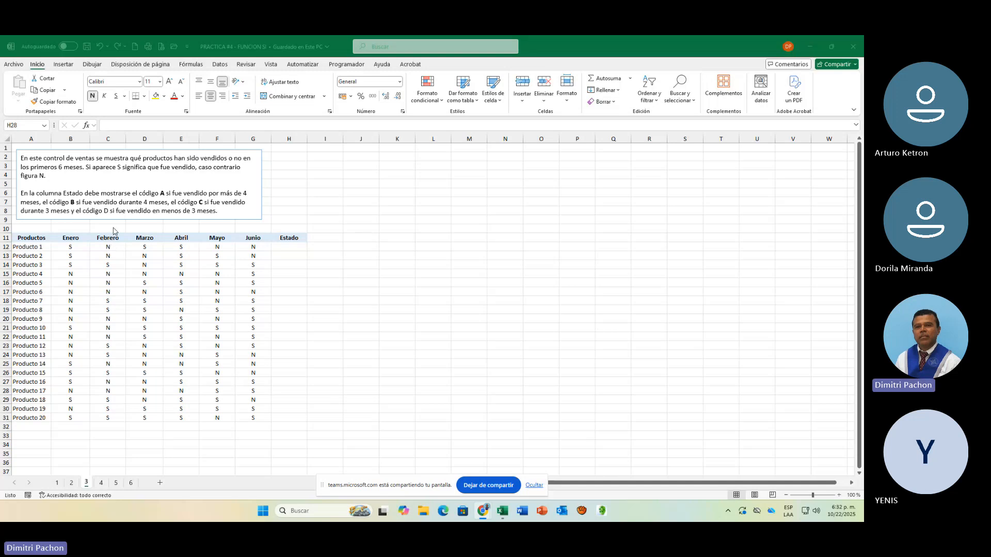
# Step: Move the instruction text box off rows 1 to 10 to the empty area right of the product table
pyautogui.click(391, 304)
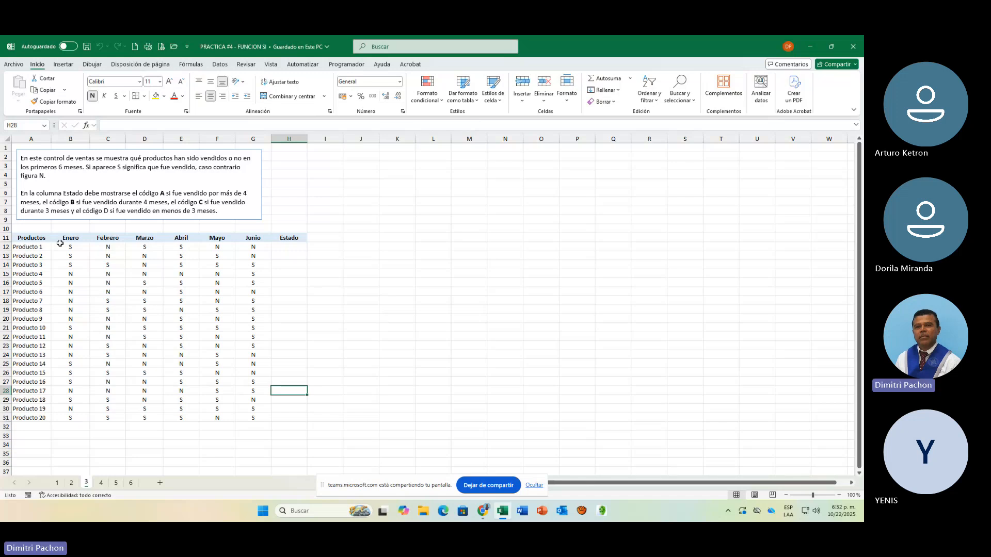
pyautogui.click(170, 220)
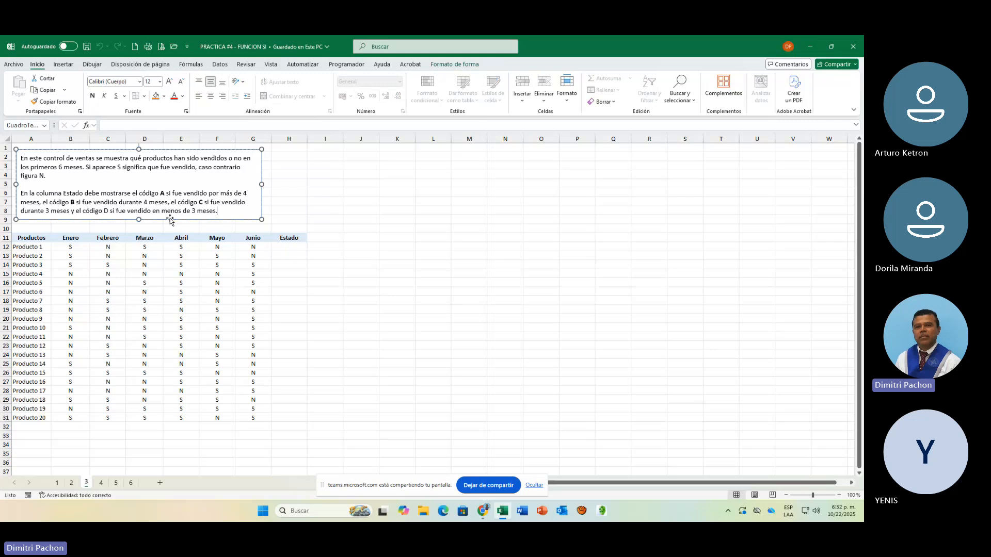
pyautogui.moveTo(170, 220); pyautogui.dragTo(600, 348)
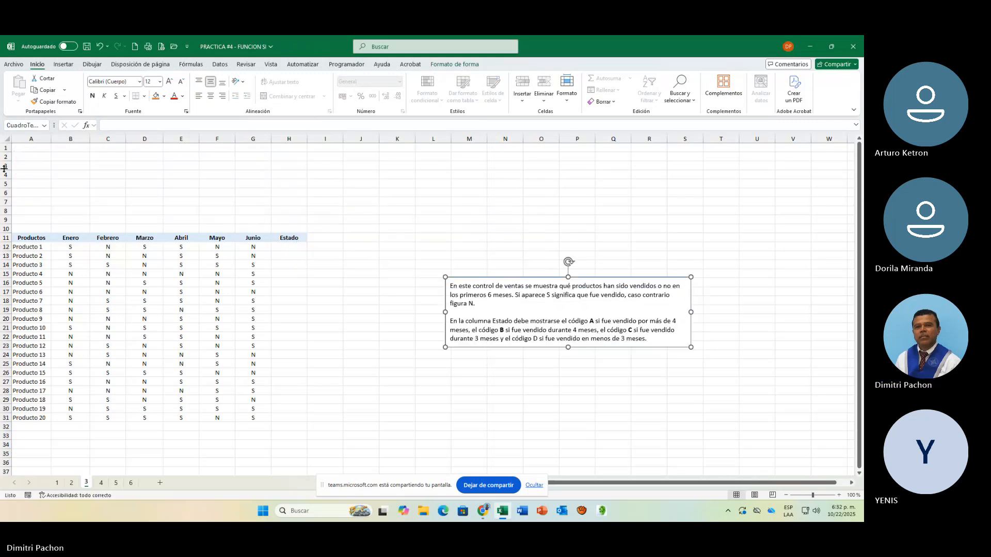
# Step: Delete the empty rows 1 to 10 above the table and move the instruction text box closer to the Estado column
pyautogui.moveTo(6, 149); pyautogui.dragTo(6, 230)
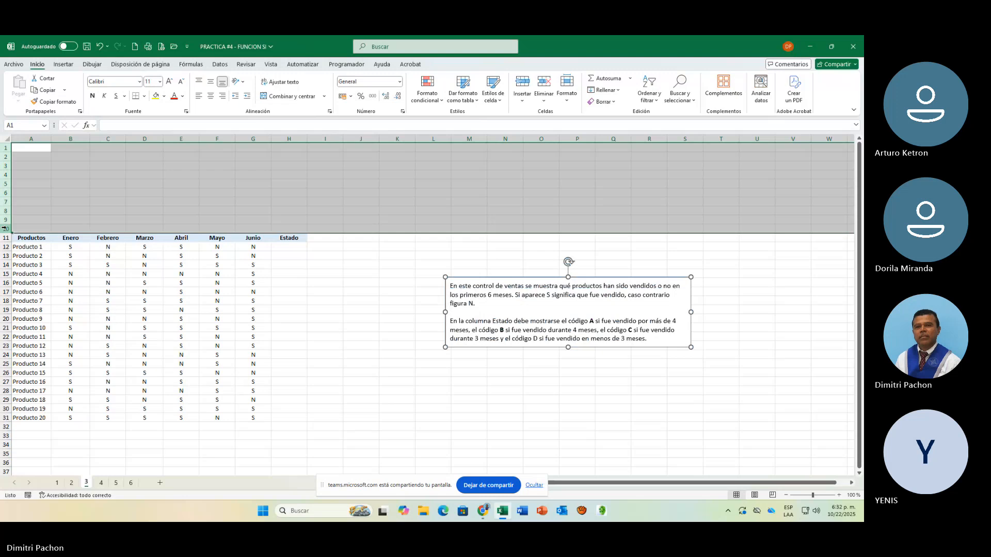
pyautogui.rightClick(6, 185)
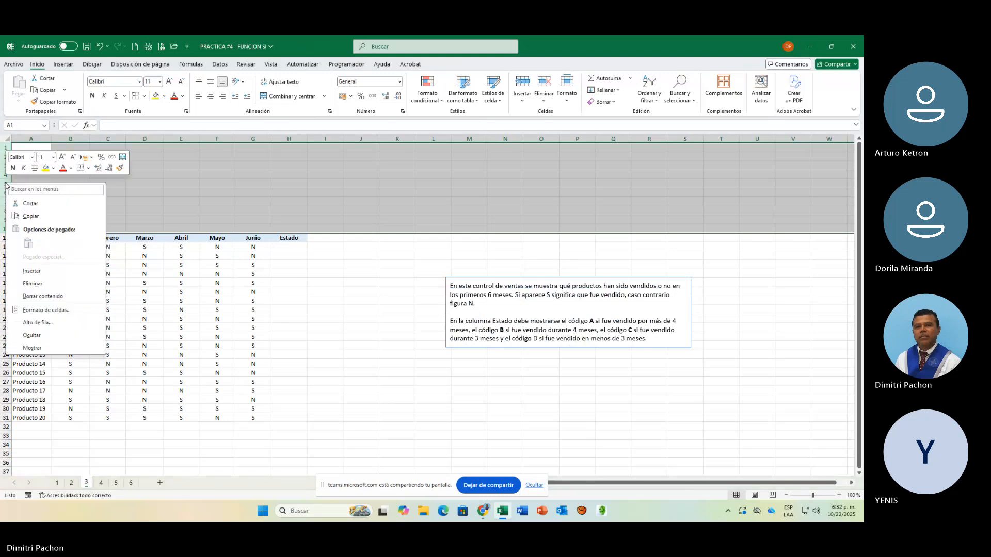
pyautogui.click(32, 284)
pyautogui.click(423, 343)
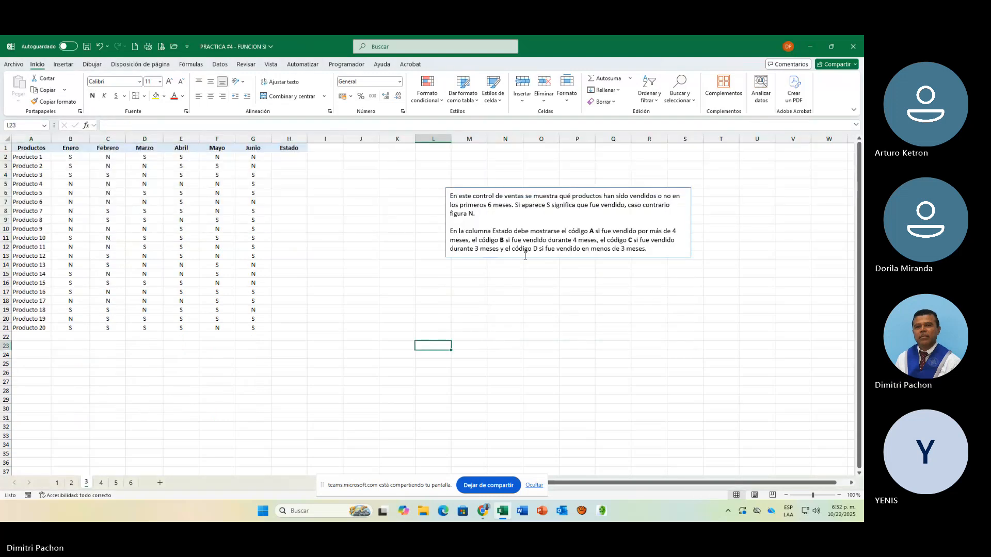
pyautogui.click(525, 259)
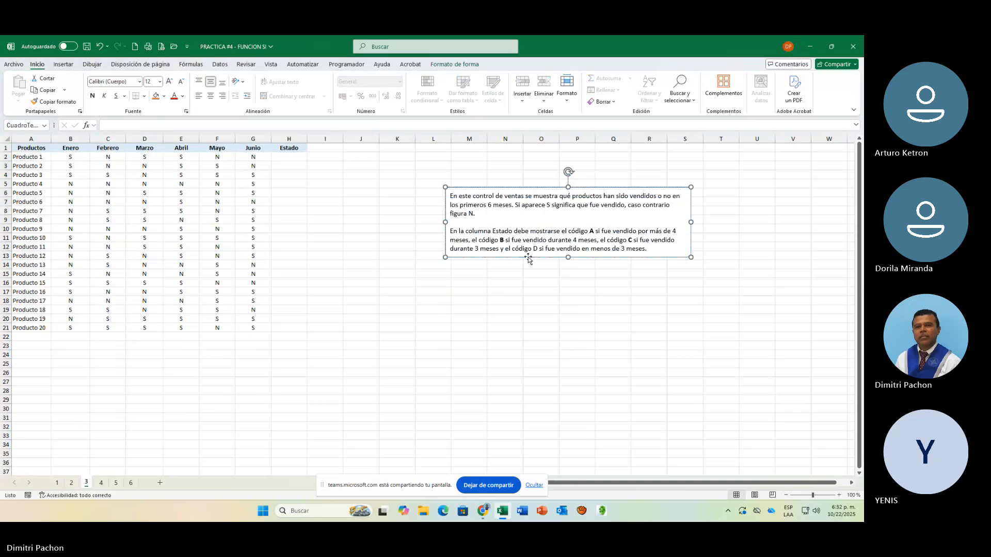
pyautogui.moveTo(526, 259); pyautogui.dragTo(396, 269)
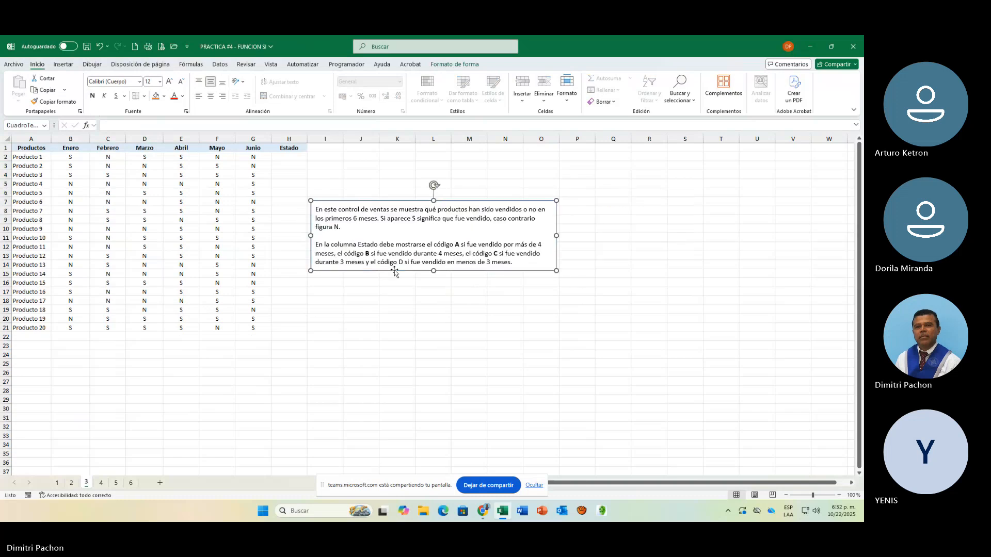
# Step: Begin the formula in cell H2, under Estado, with the SI function name in capitals: =SI(
pyautogui.click(839, 495)
pyautogui.click(838, 495)
pyautogui.click(839, 495)
pyautogui.click(839, 495)
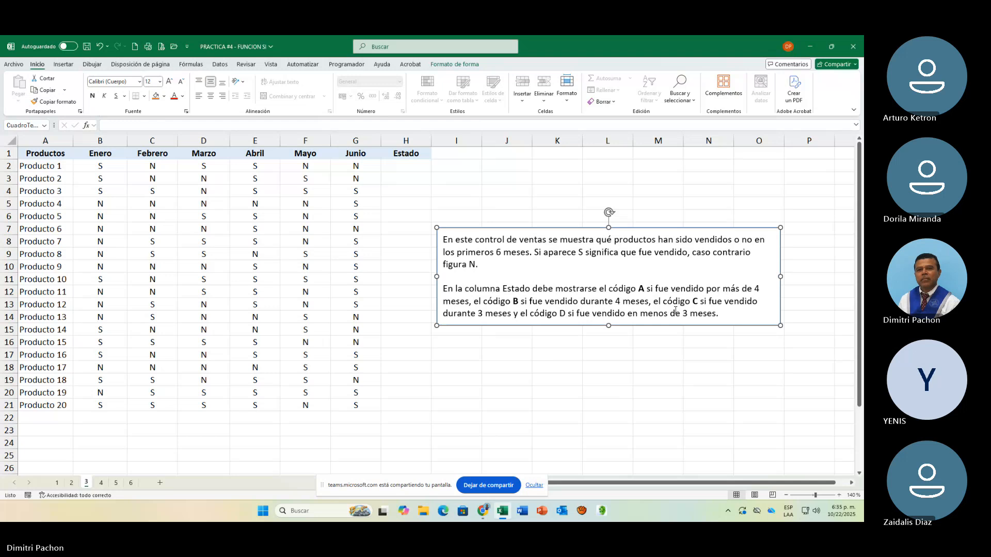
pyautogui.click(398, 166)
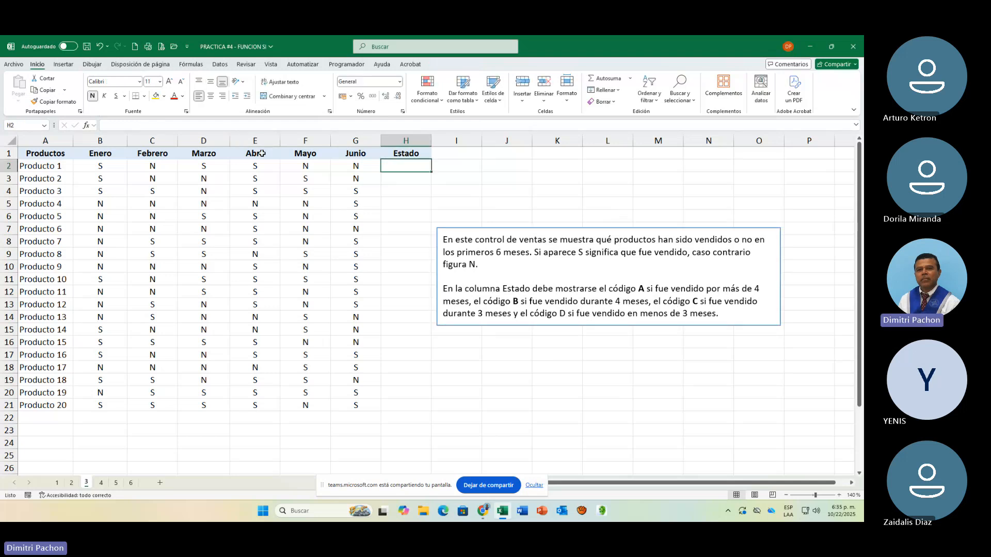
pyautogui.write('=si')
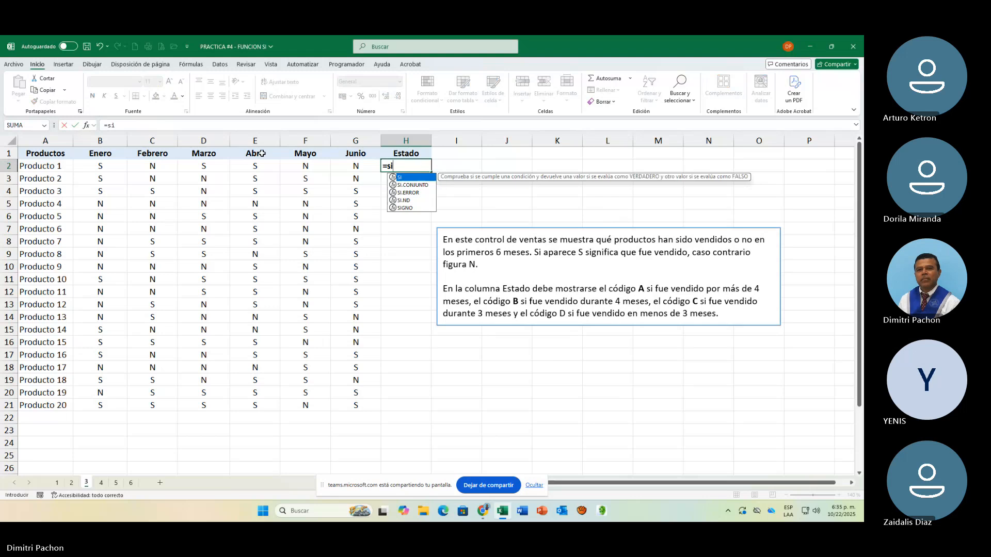
pyautogui.write('(')
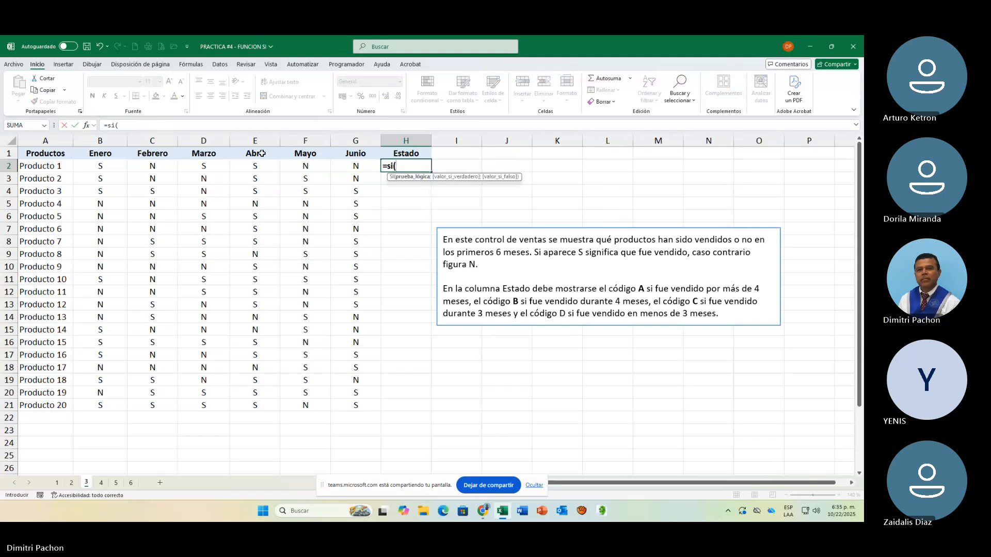
pyautogui.press('BackSpace')
pyautogui.press('BackSpace')
pyautogui.press('BackSpace')
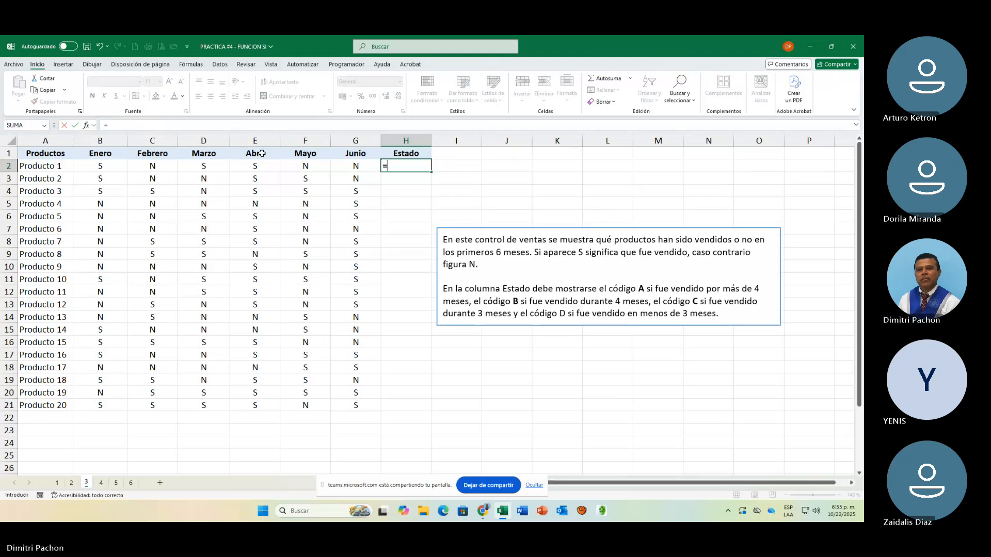
pyautogui.press('capslock')
pyautogui.write('SI(')
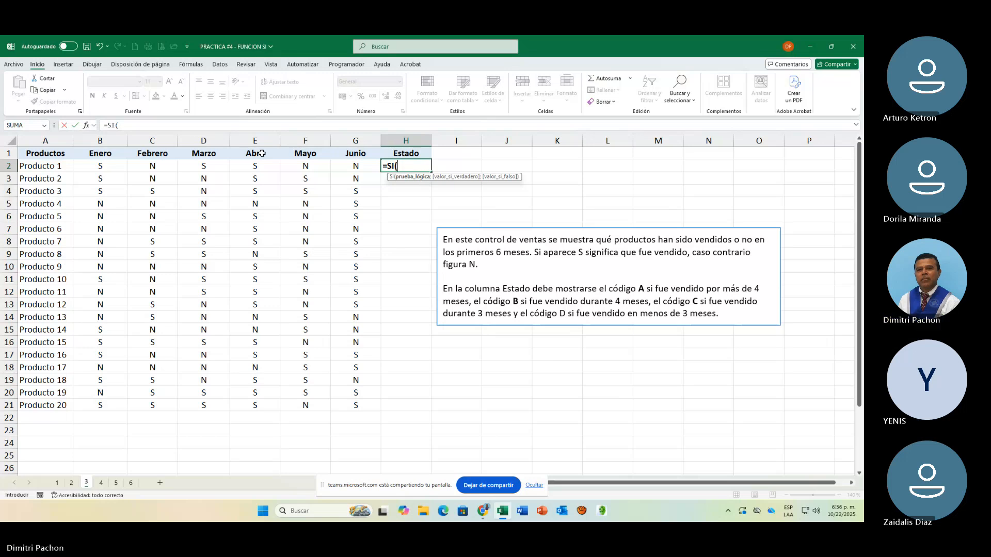
# Step: Add the first condition and its true value to the H2 formula: CONTAR.SI(B2:G2;"S")>4;"A";
pyautogui.write('CONT')
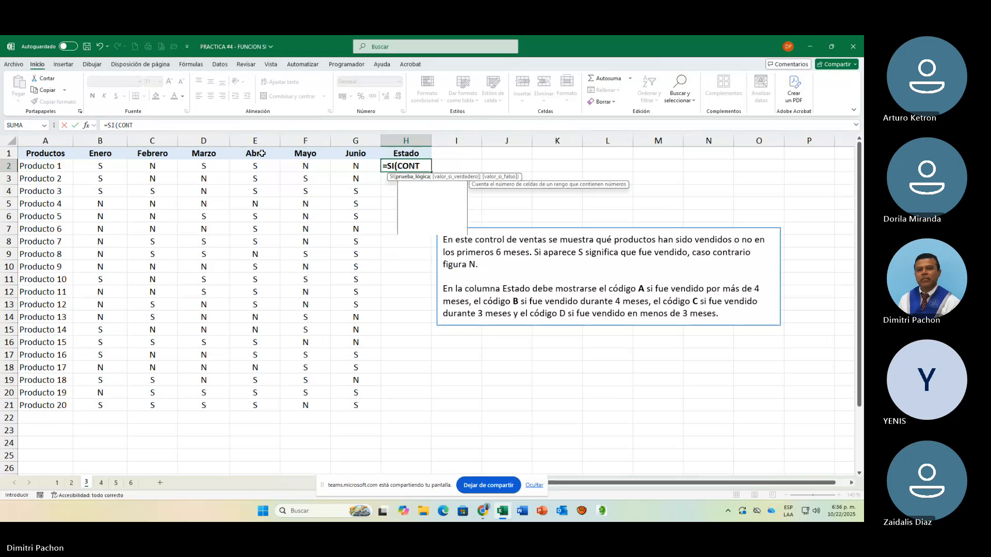
pyautogui.write('AR.SI(')
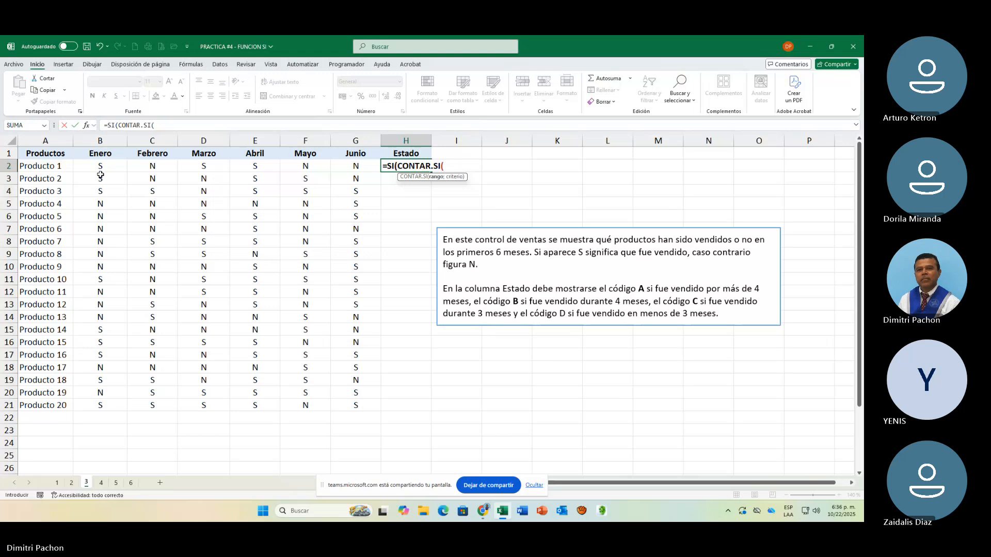
pyautogui.moveTo(100, 166); pyautogui.dragTo(360, 163)
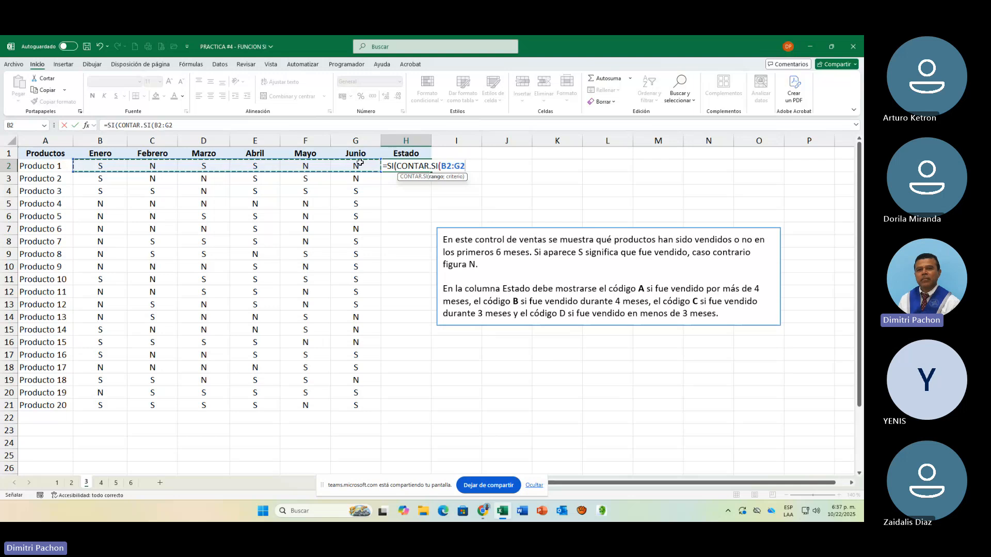
pyautogui.write(';')
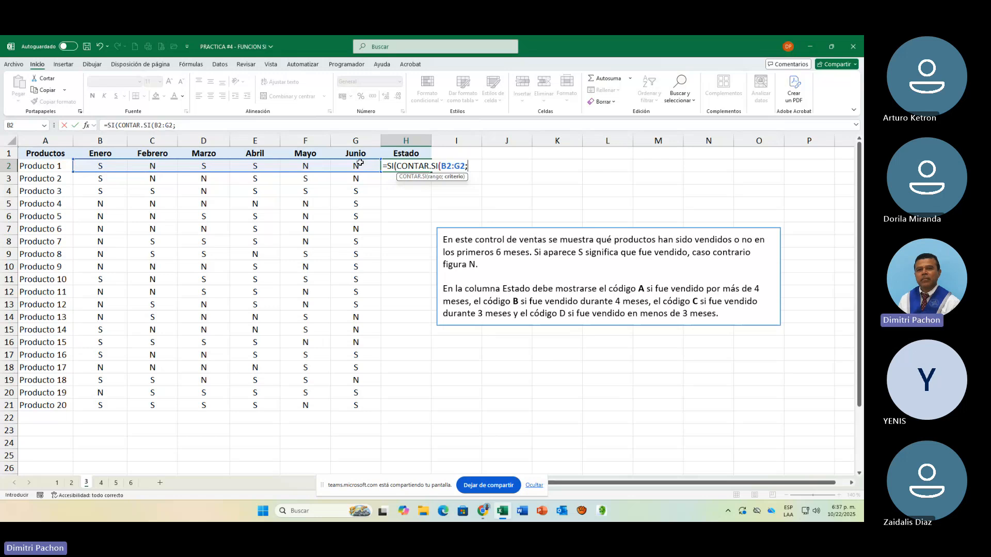
pyautogui.write('"')
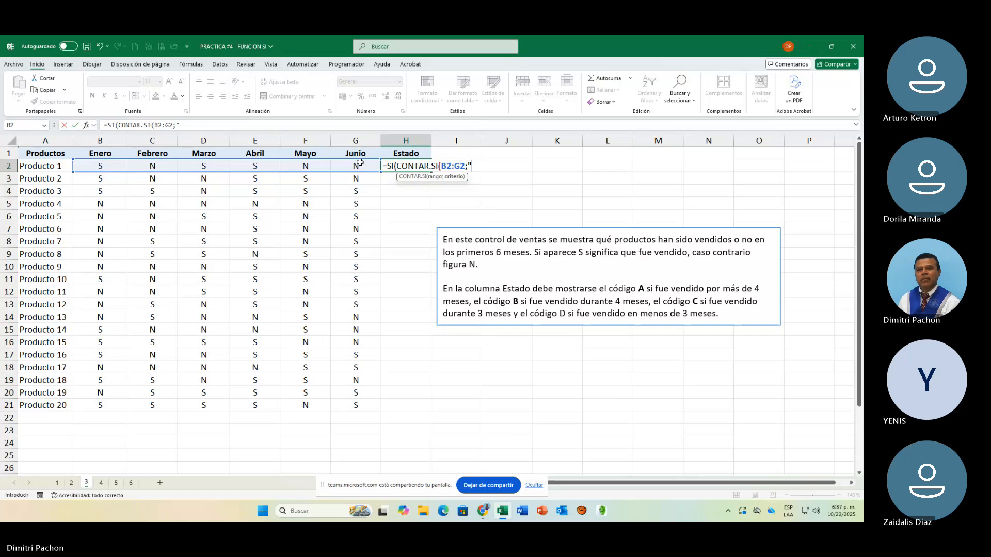
pyautogui.write('S"')
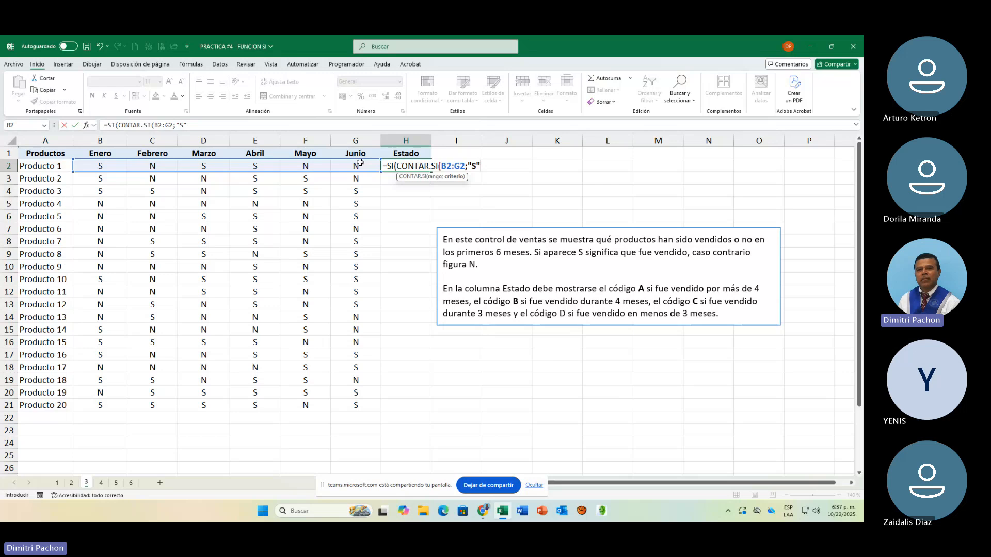
pyautogui.write(')')
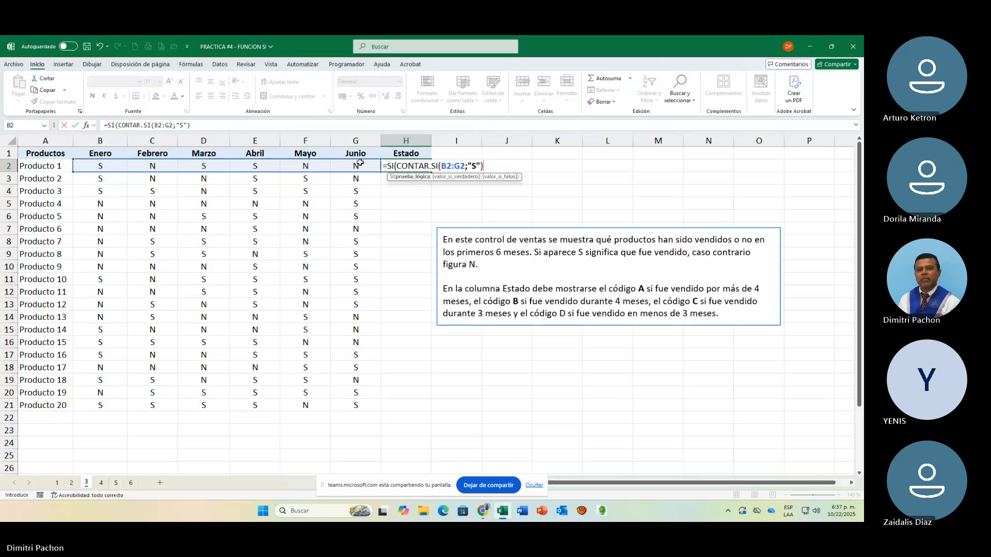
pyautogui.write('>4;"')
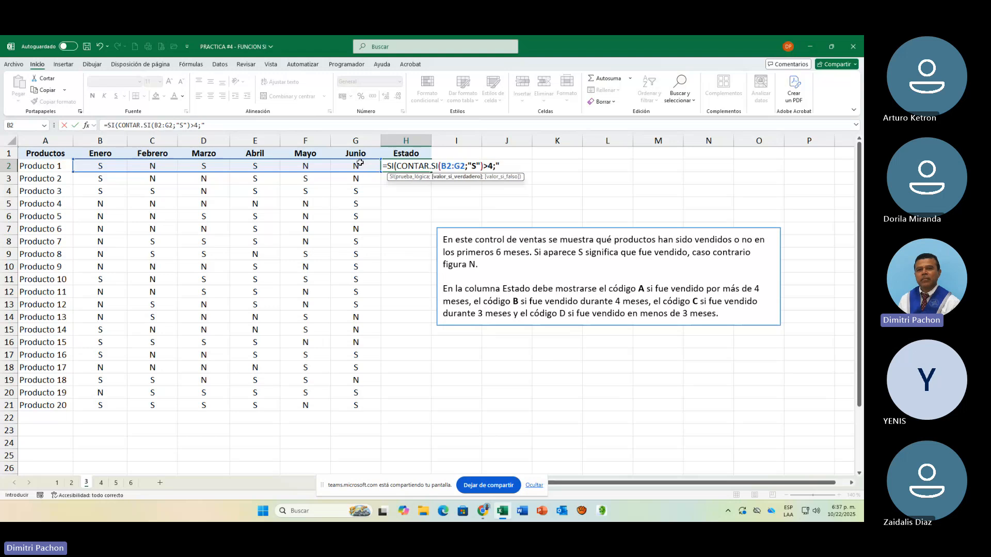
pyautogui.write('A"')
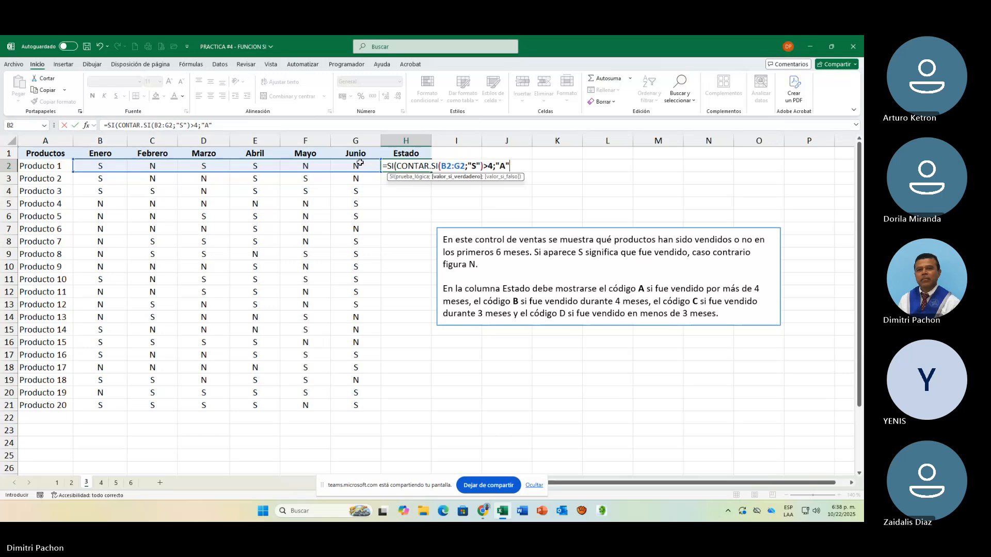
pyautogui.write(';')
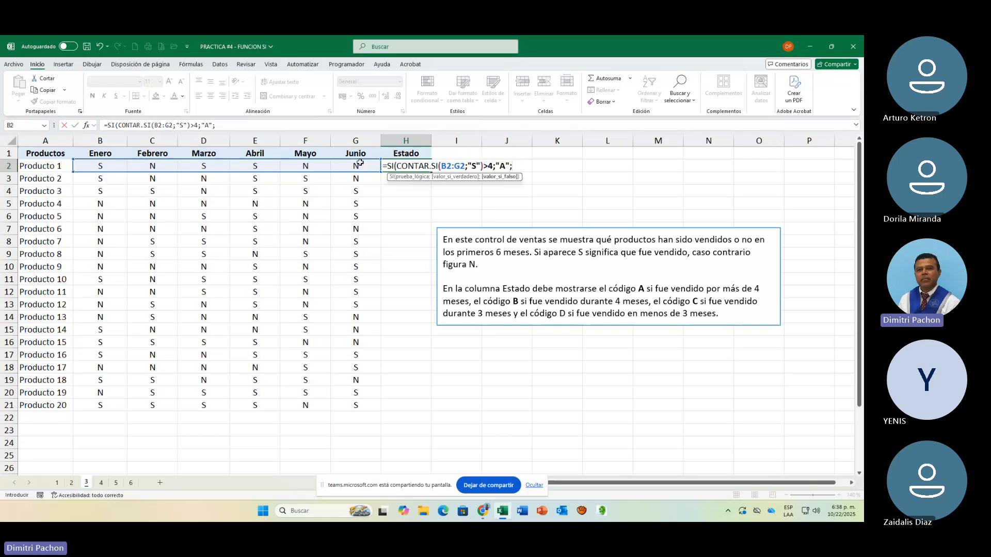
# Step: Nest a second SI as the false value in the H2 formula, starting its condition with CONTAR.SI over B2:G2
pyautogui.write('SI(')
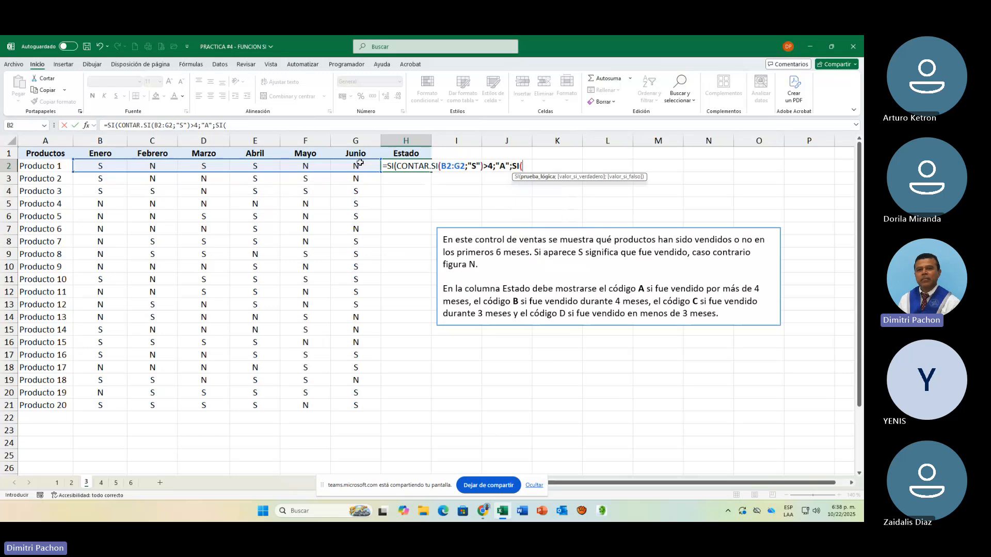
pyautogui.write('CONTA')
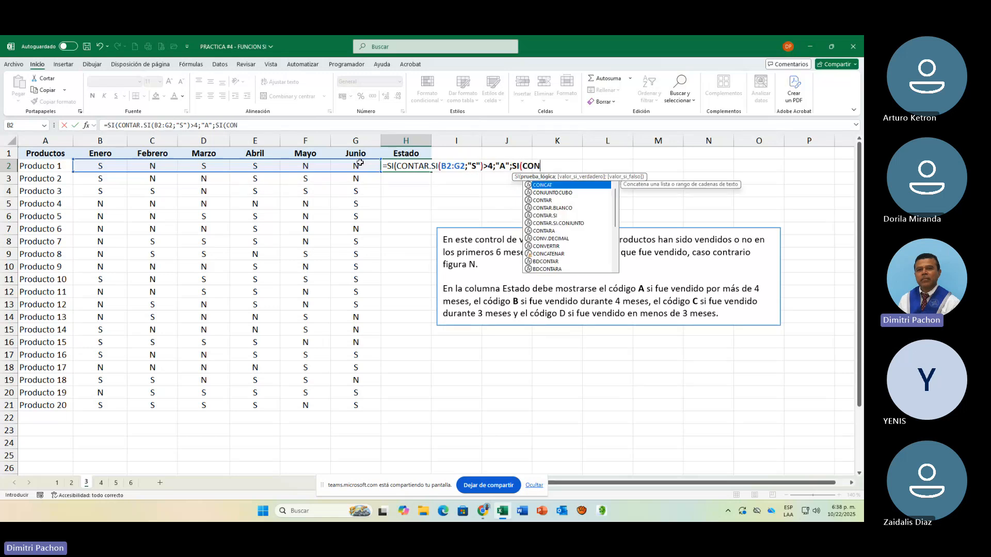
pyautogui.write('I')
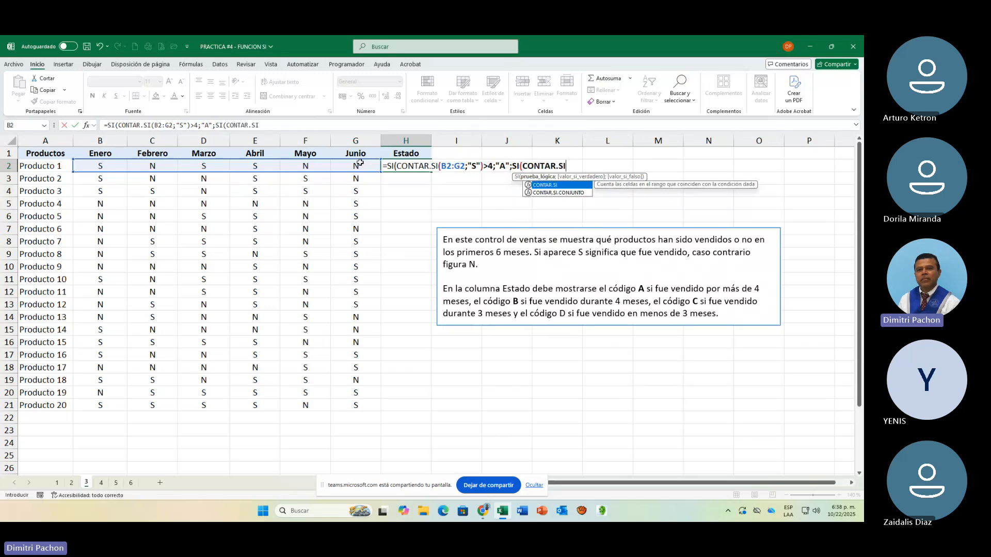
pyautogui.write('(')
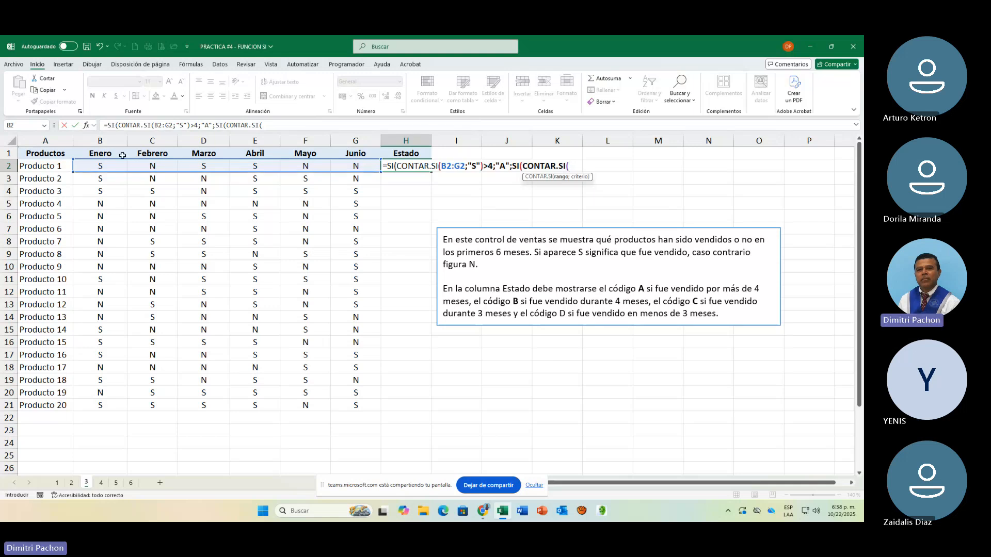
pyautogui.moveTo(110, 168); pyautogui.dragTo(352, 172)
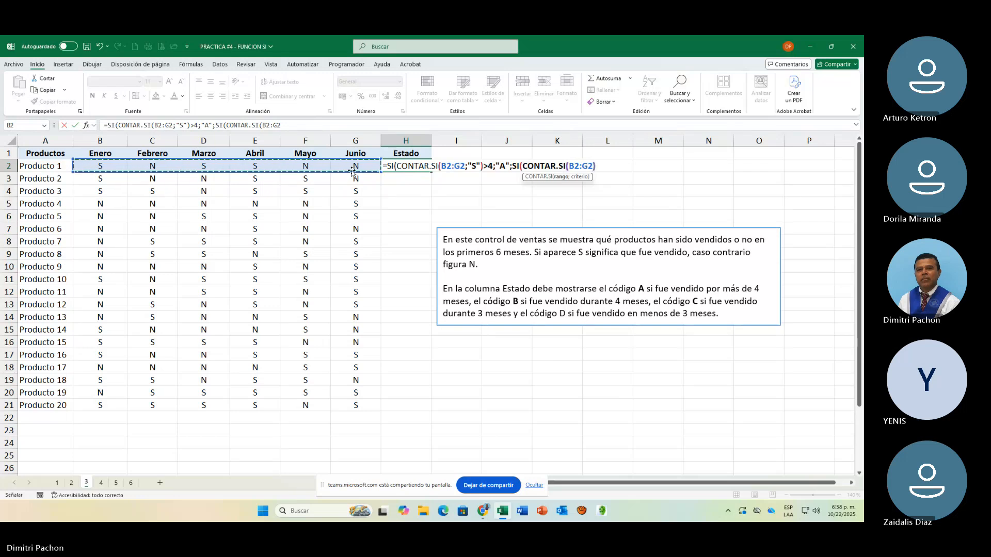
pyautogui.write(')')
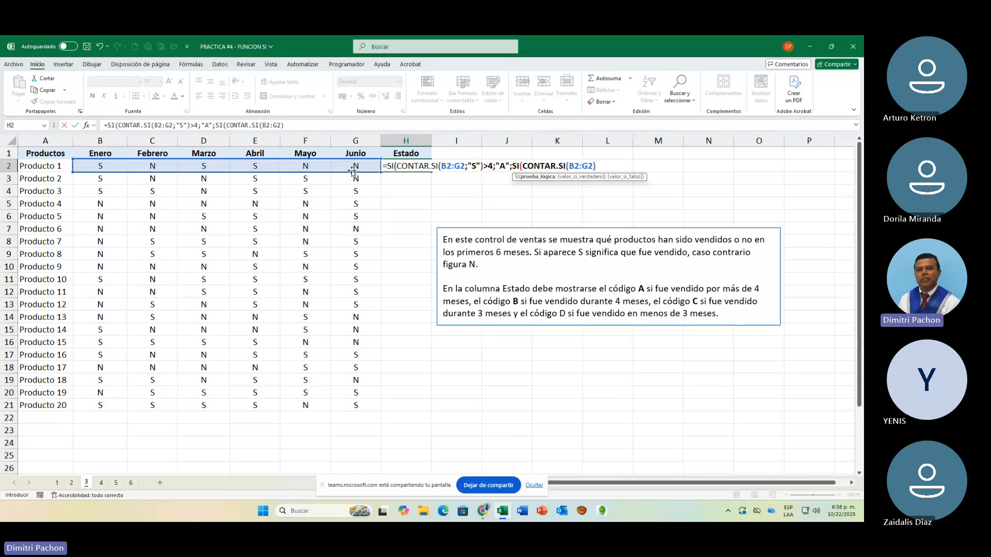
pyautogui.press('BackSpace')
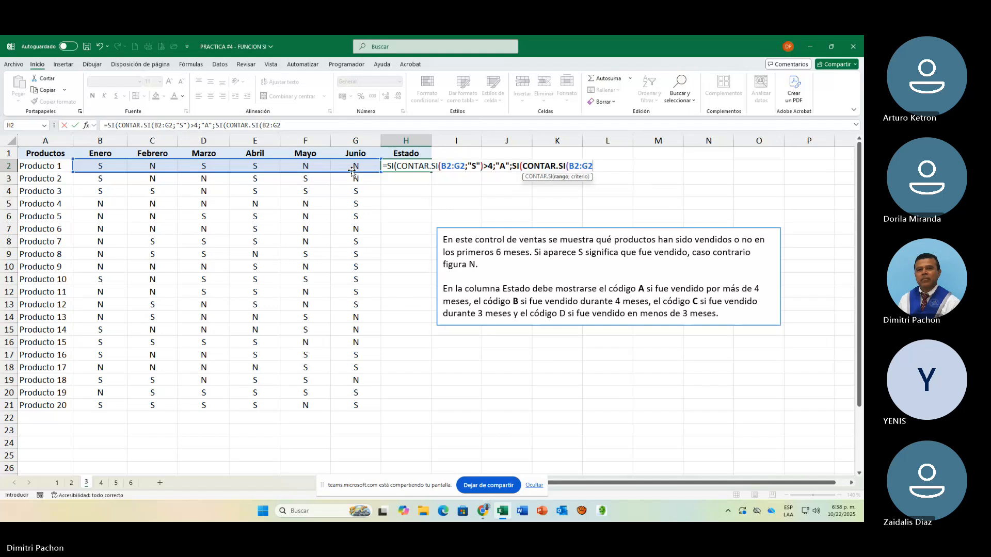
# Step: Complete the second condition and its true value as ,"S")=4;"B"; and begin a third nested SI
pyautogui.write(',')
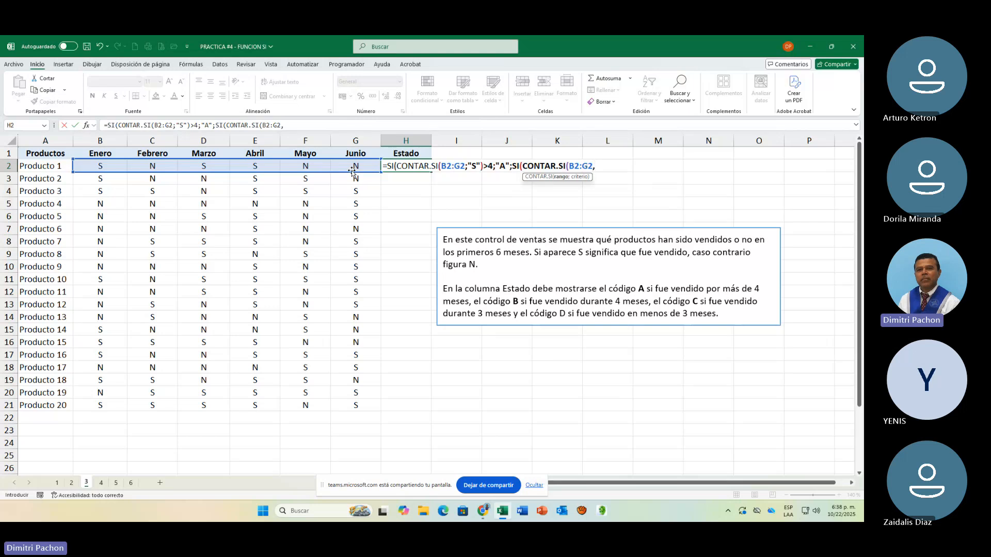
pyautogui.write('"')
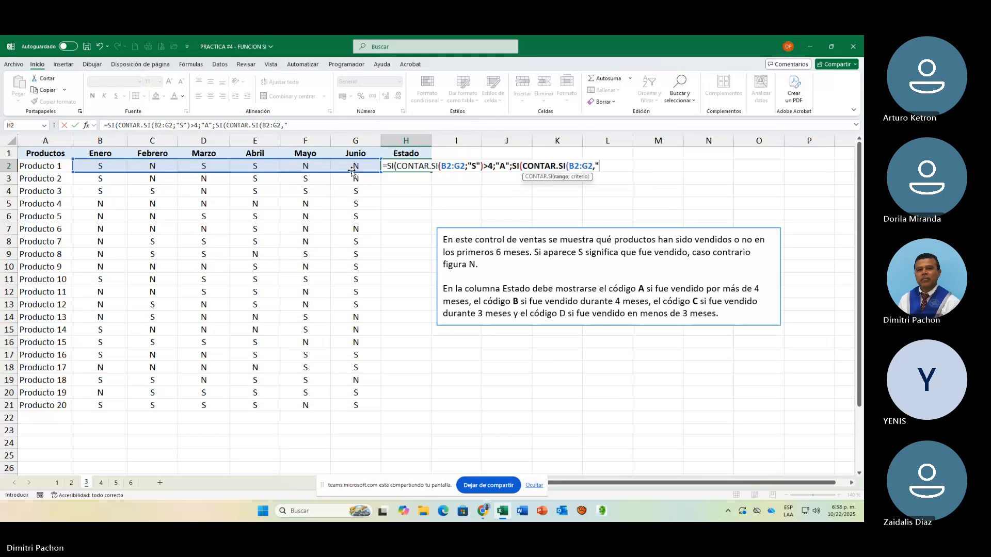
pyautogui.write('S")')
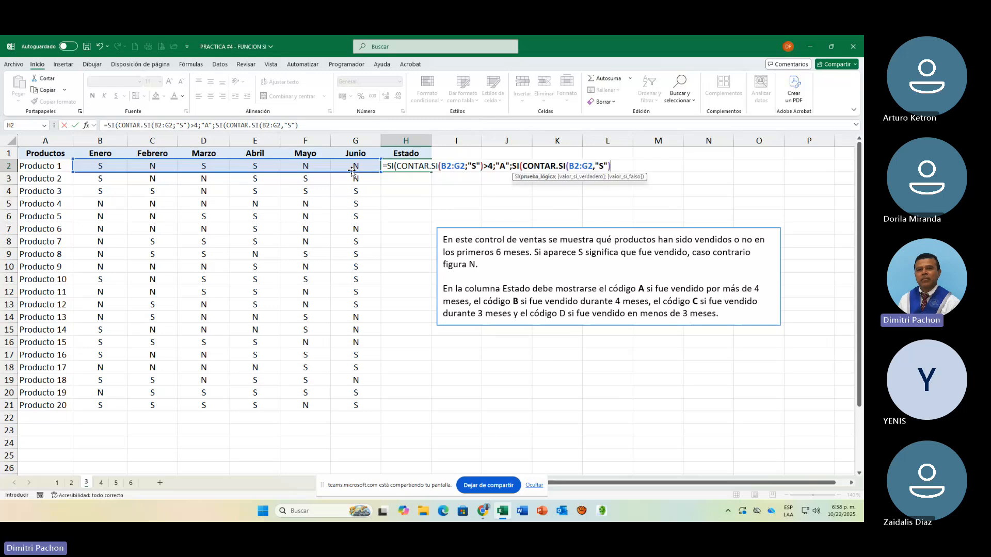
pyautogui.write('=')
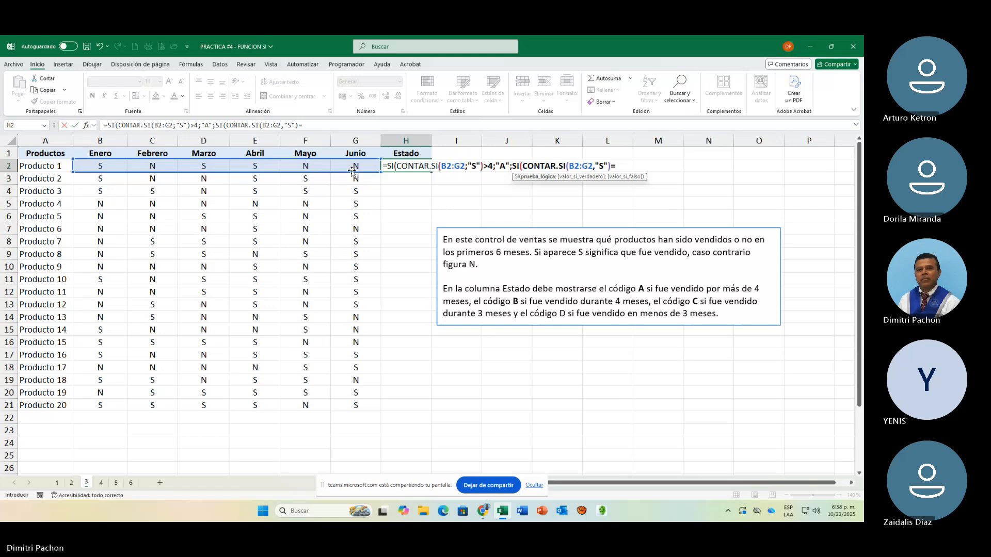
pyautogui.write('4')
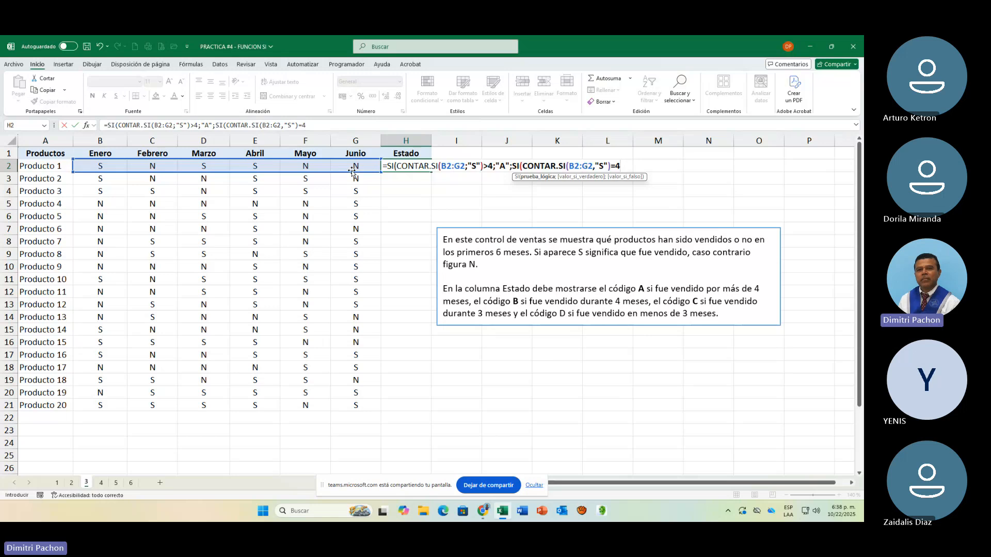
pyautogui.write(';"')
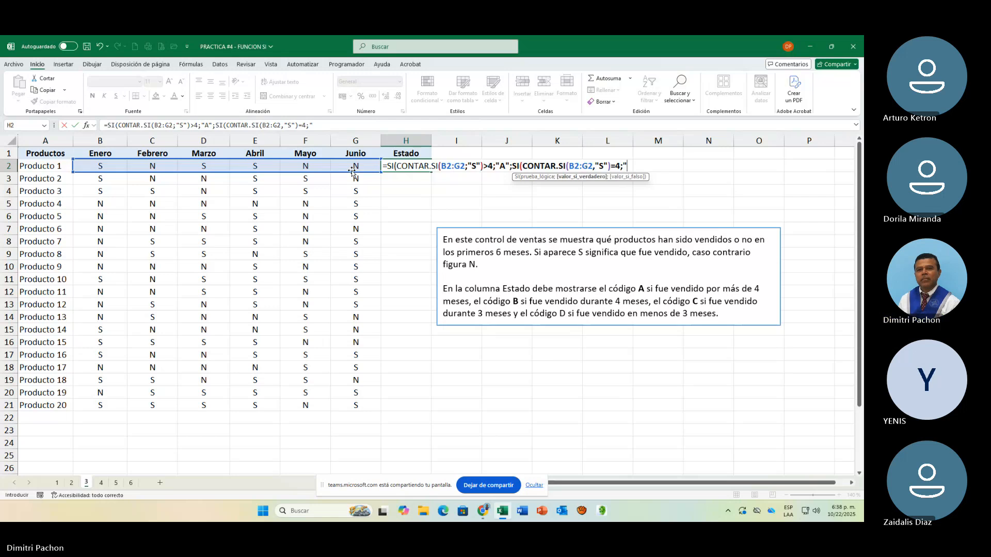
pyautogui.write('B";SI')
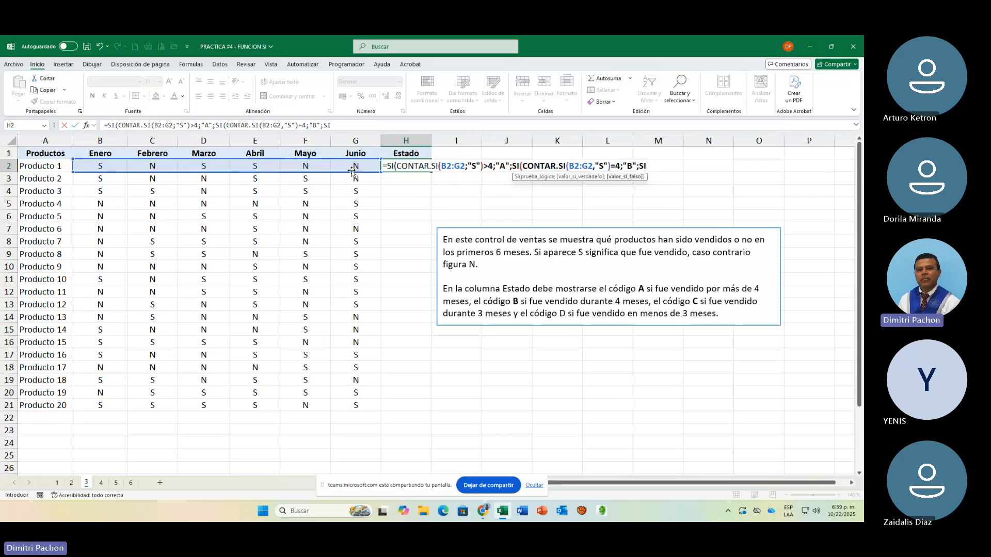
# Step: Complete the third SI with CONTAR.SI(B2:G2;"S")=3;"C";"D" and close all three nested SI functions
pyautogui.write('(CONTA')
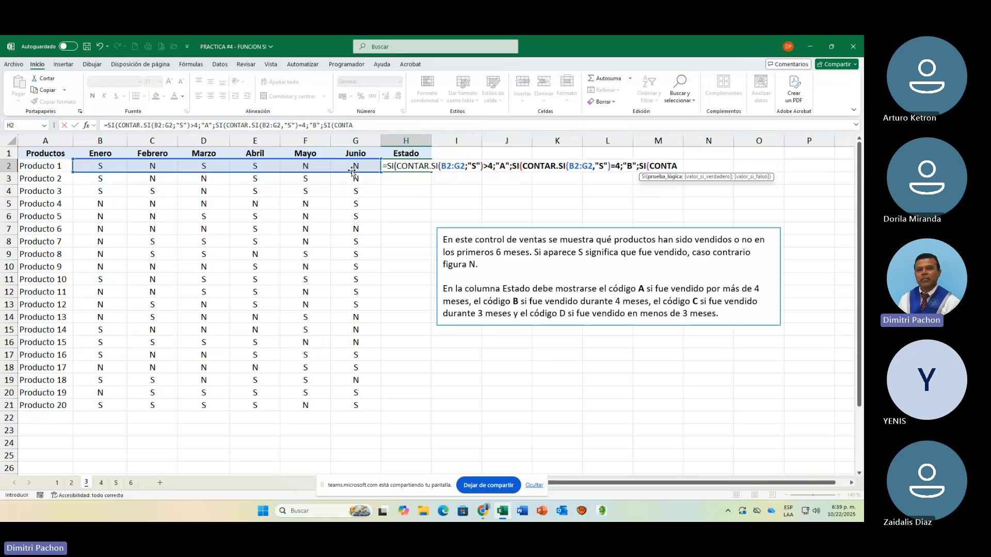
pyautogui.write('R.SI(')
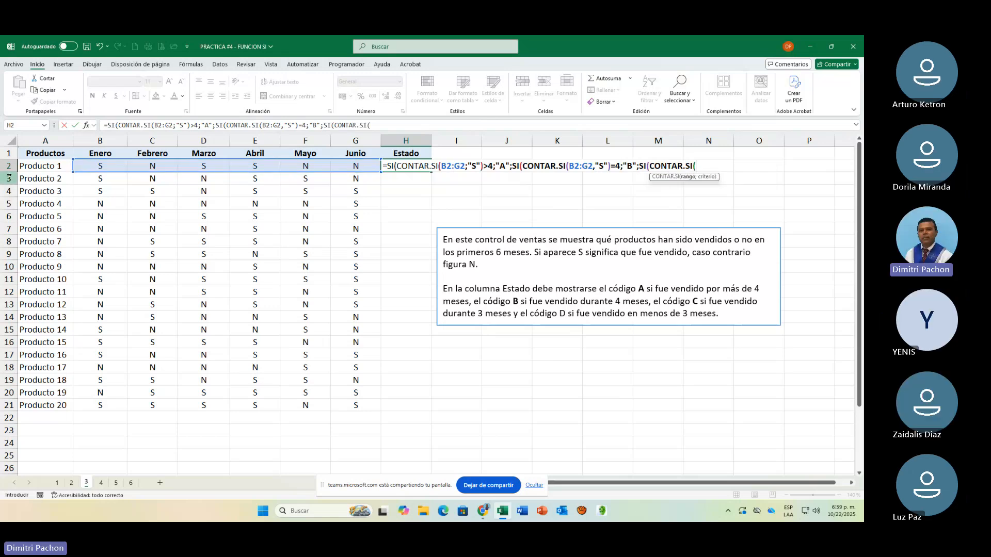
pyautogui.moveTo(100, 166); pyautogui.dragTo(339, 162)
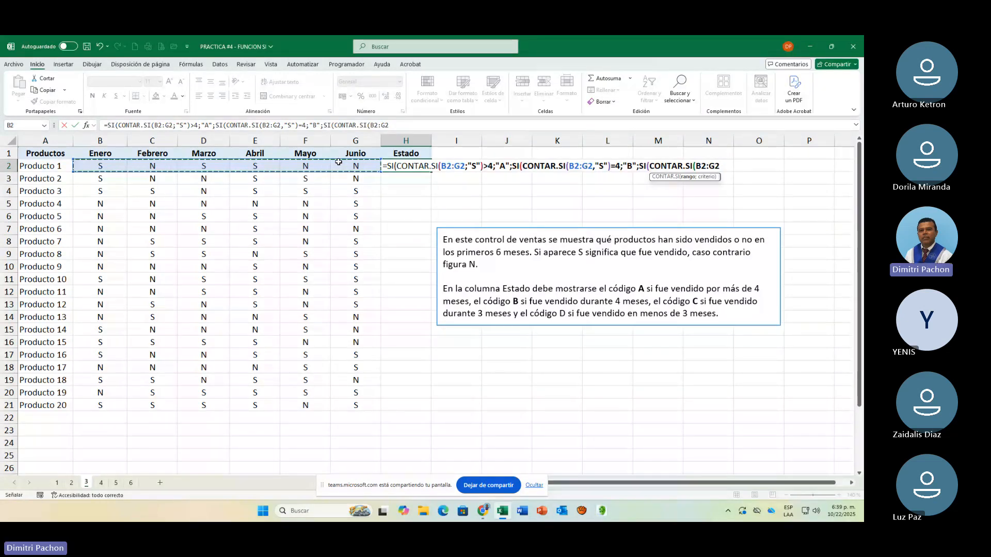
pyautogui.write(';"')
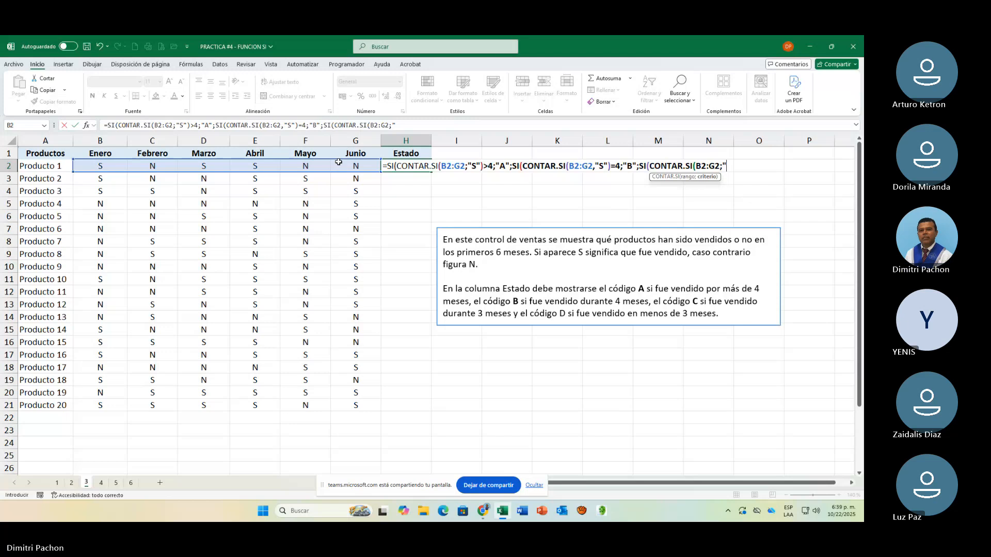
pyautogui.write('S")')
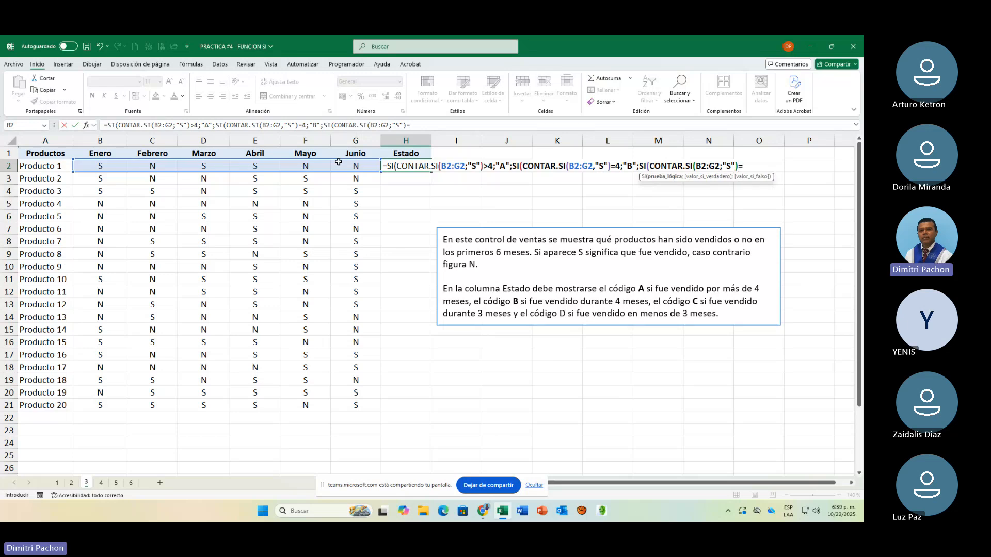
pyautogui.write('=3')
pyautogui.write(';"C')
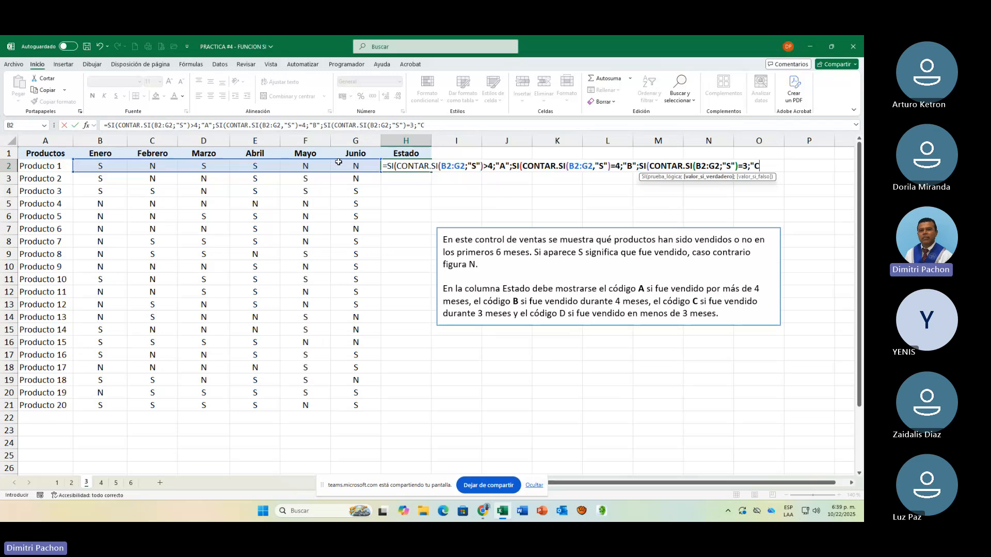
pyautogui.write('";"D"')
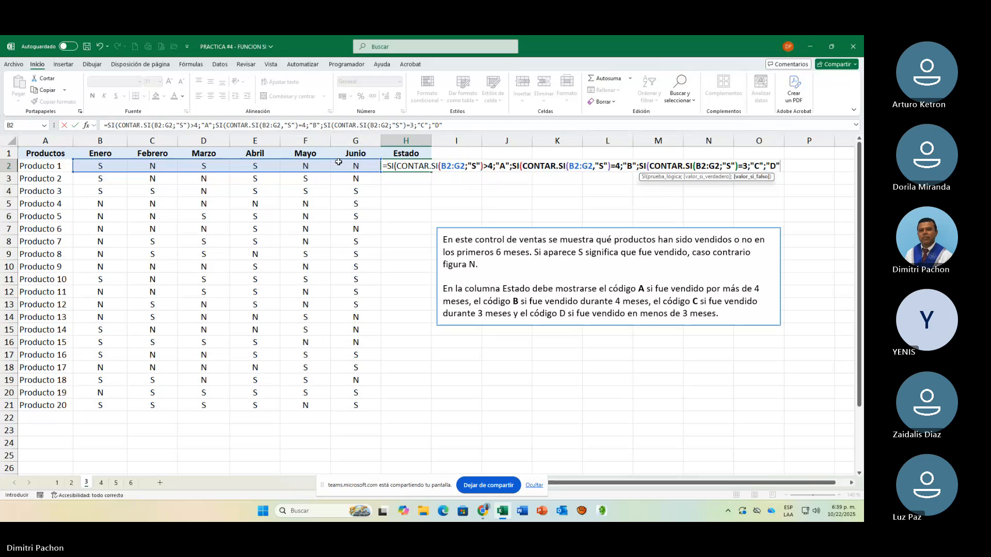
pyautogui.write(')')
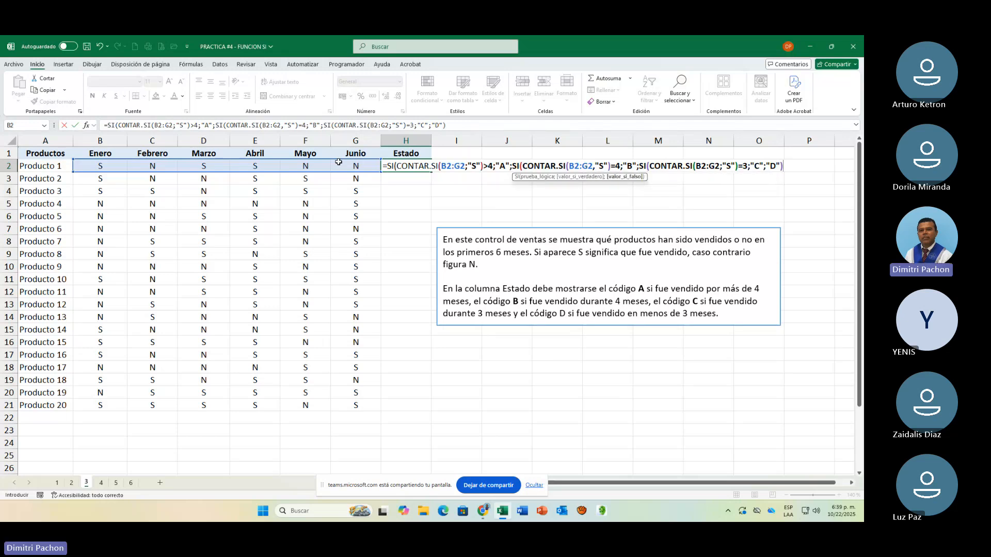
pyautogui.write('))')
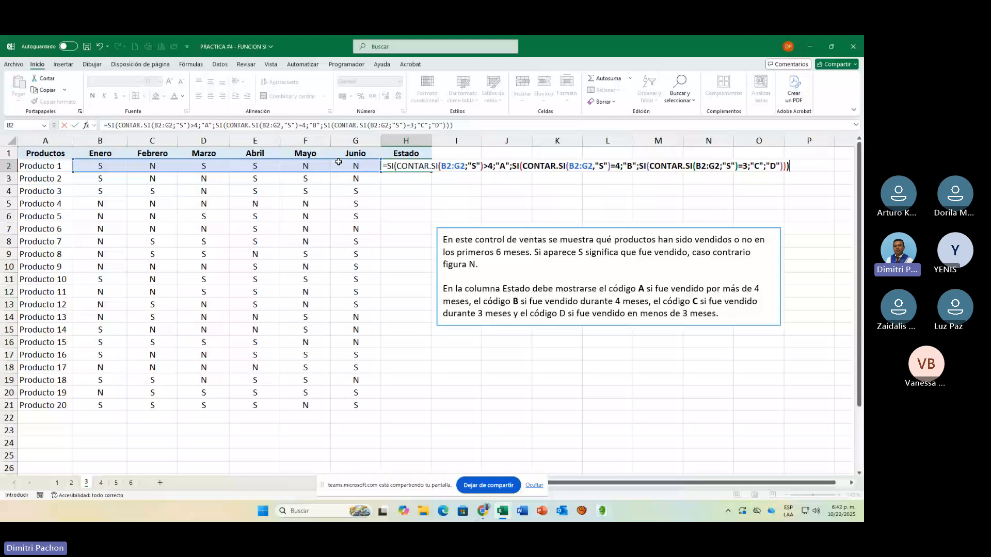
# Step: Try to enter the completed nested formula in H2
pyautogui.press('Return')
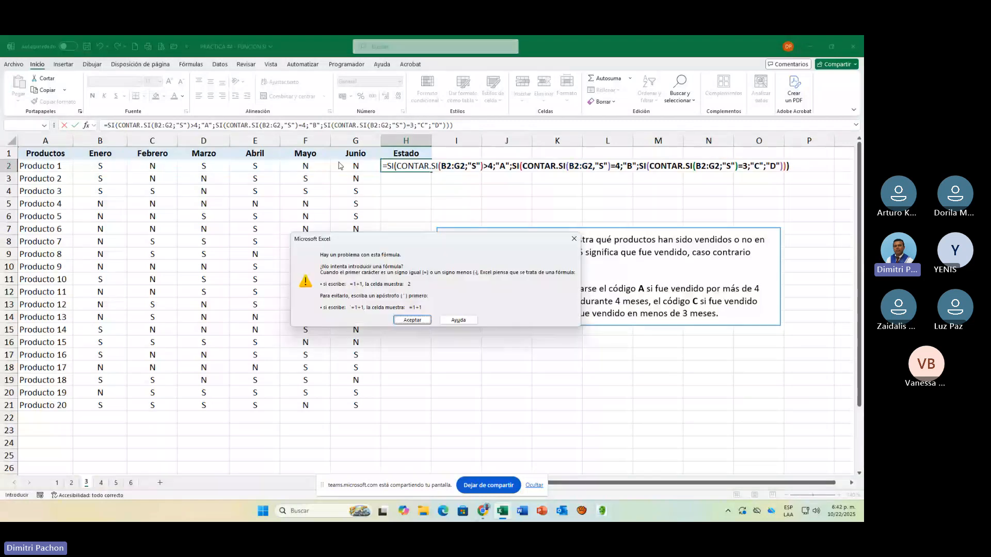
pyautogui.press('Return')
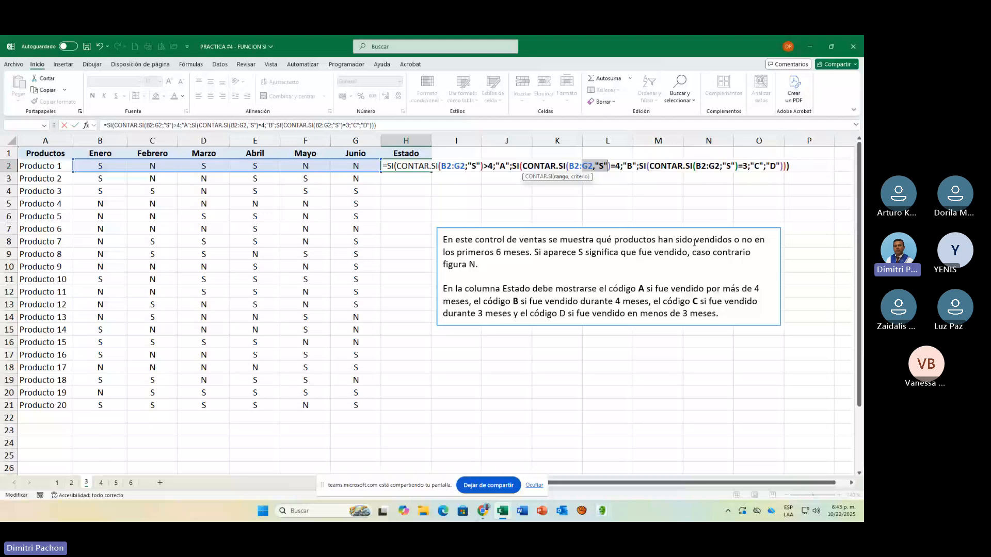
pyautogui.press('Return')
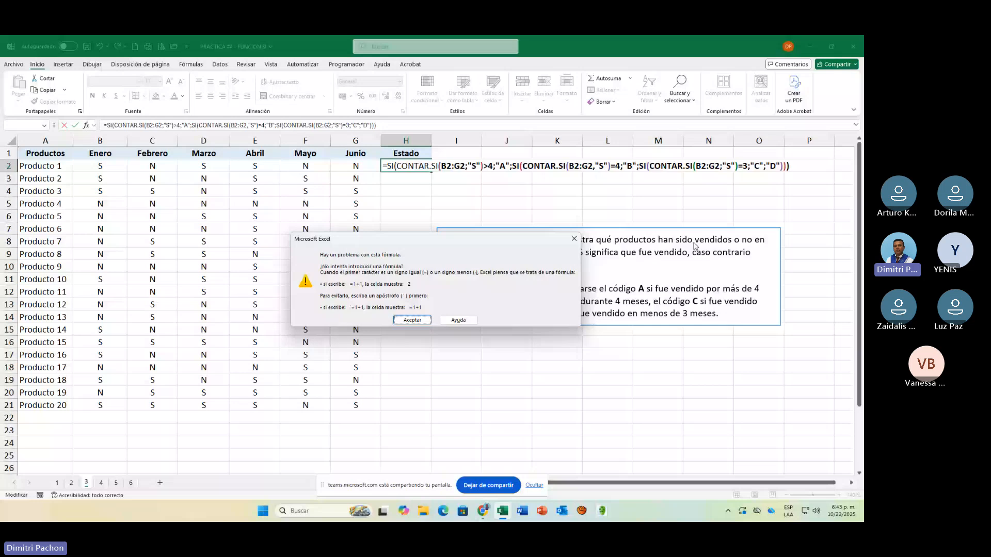
pyautogui.press('Return')
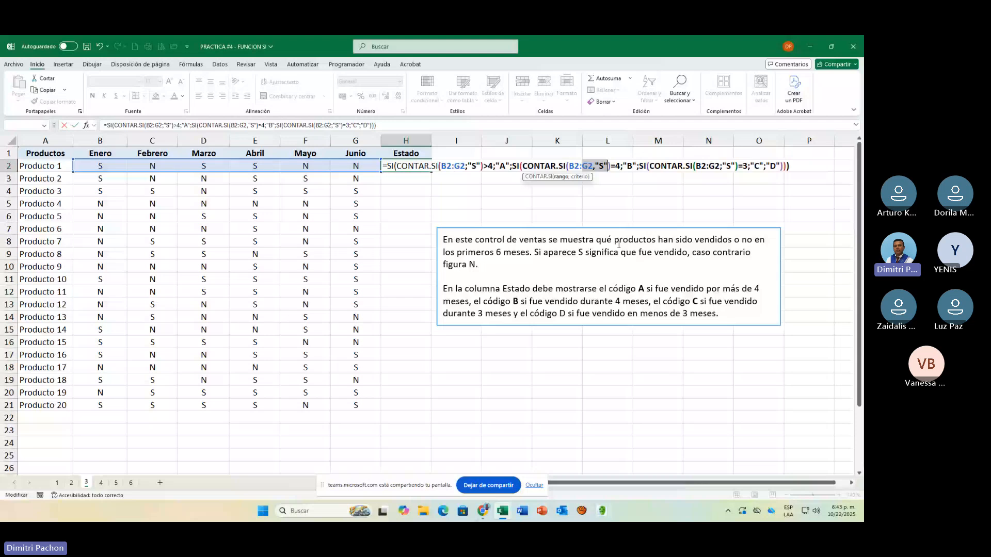
pyautogui.press('Return')
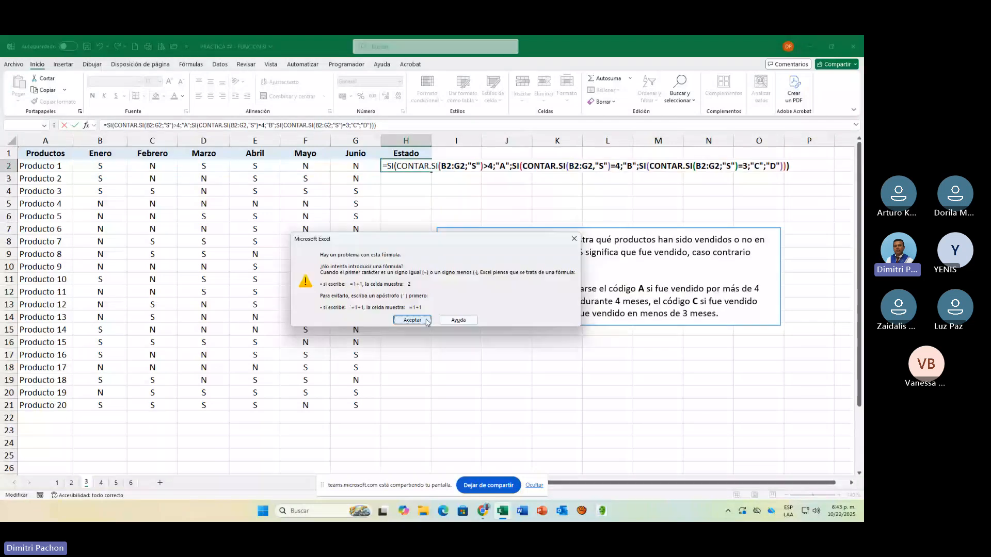
pyautogui.click(426, 322)
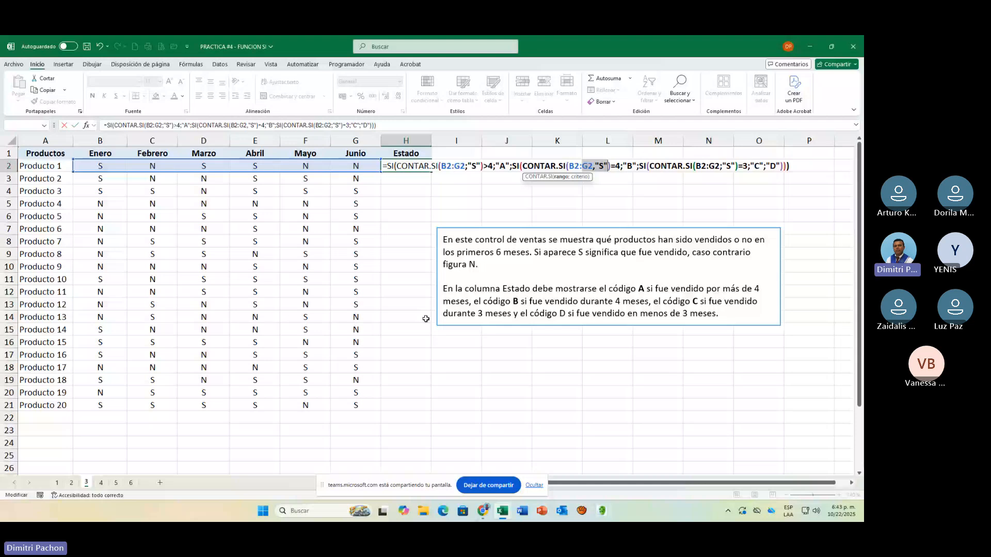
# Step: Replace the comma before "S" in the second CONTAR.SI with a semicolon and enter the H2 formula
pyautogui.press('Left')
pyautogui.press('Left')
pyautogui.press('Left')
pyautogui.press('BackSpace')
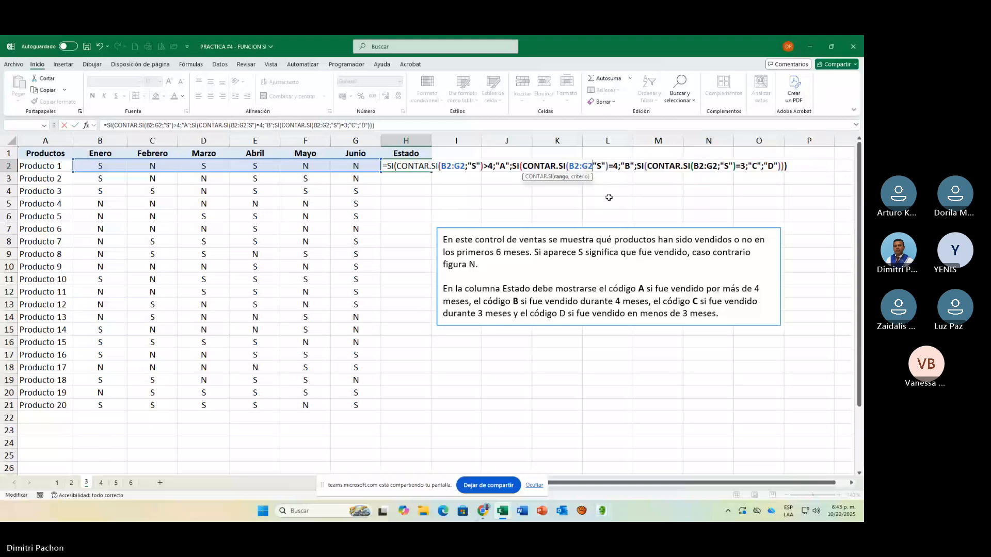
pyautogui.write(';')
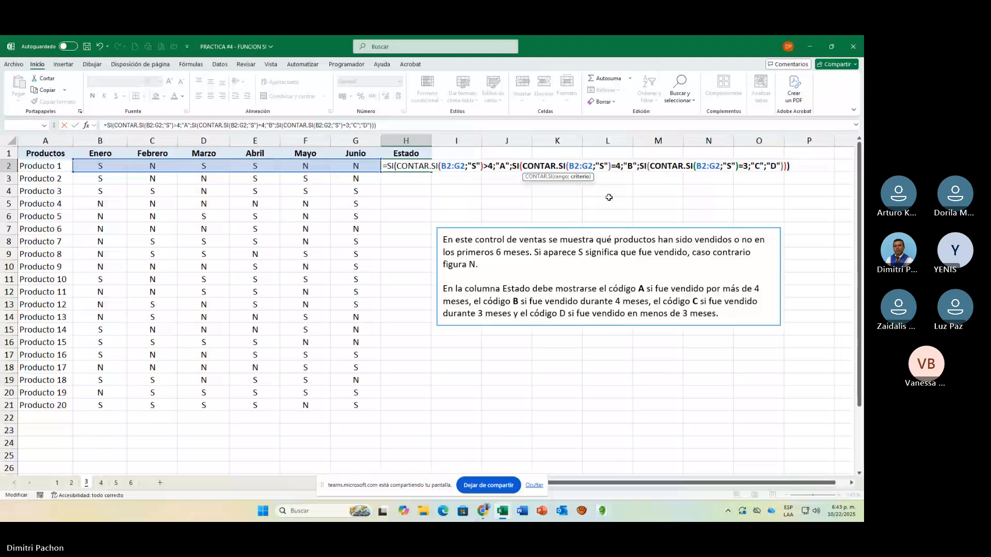
pyautogui.press('Return')
# Step: Fill the H2 formula down the Estado column to H21 and center the codes
pyautogui.click(428, 170)
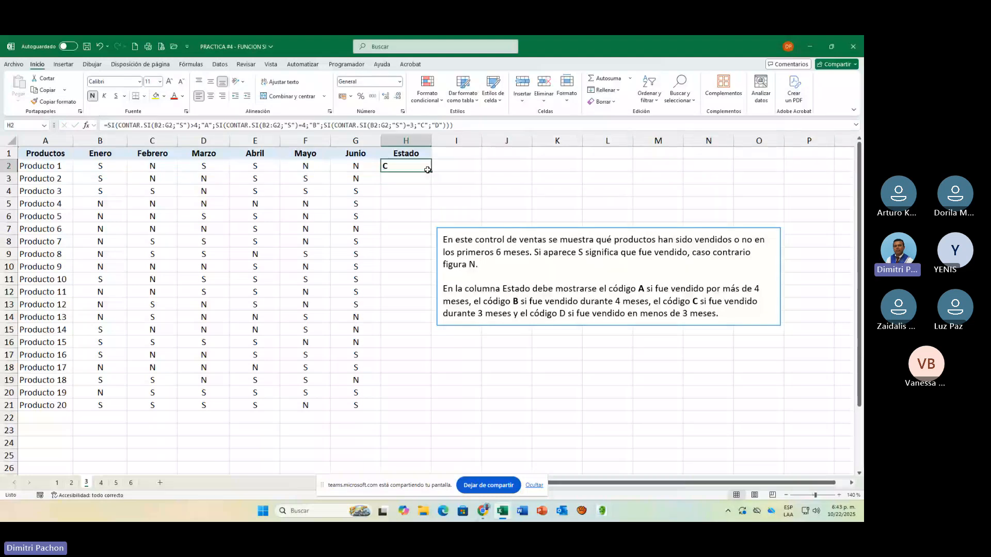
pyautogui.doubleClick(427, 170)
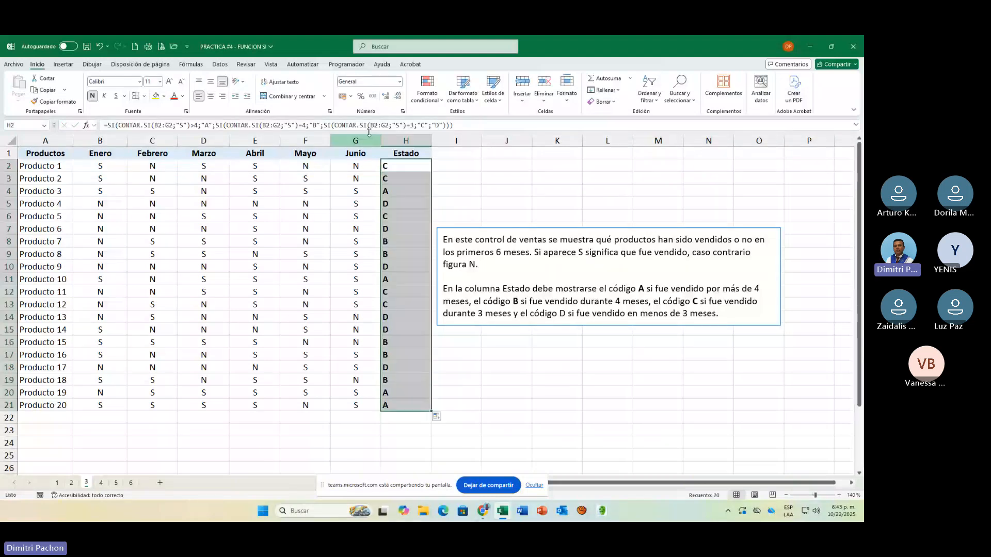
pyautogui.click(210, 96)
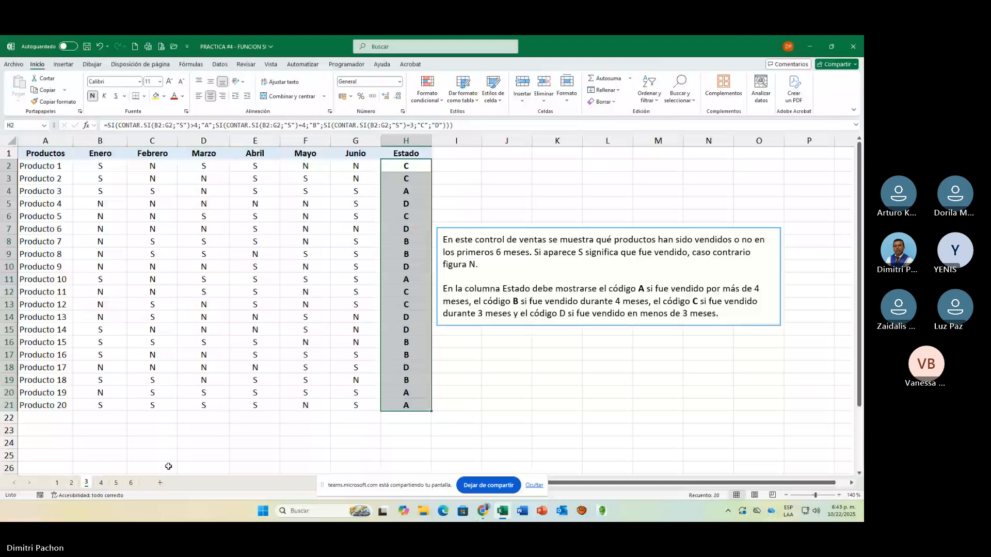
# Step: Examine the exercises on sheets 2 and 1, including the Código formula for Argentina in E32, and return to sheet 3
pyautogui.click(71, 482)
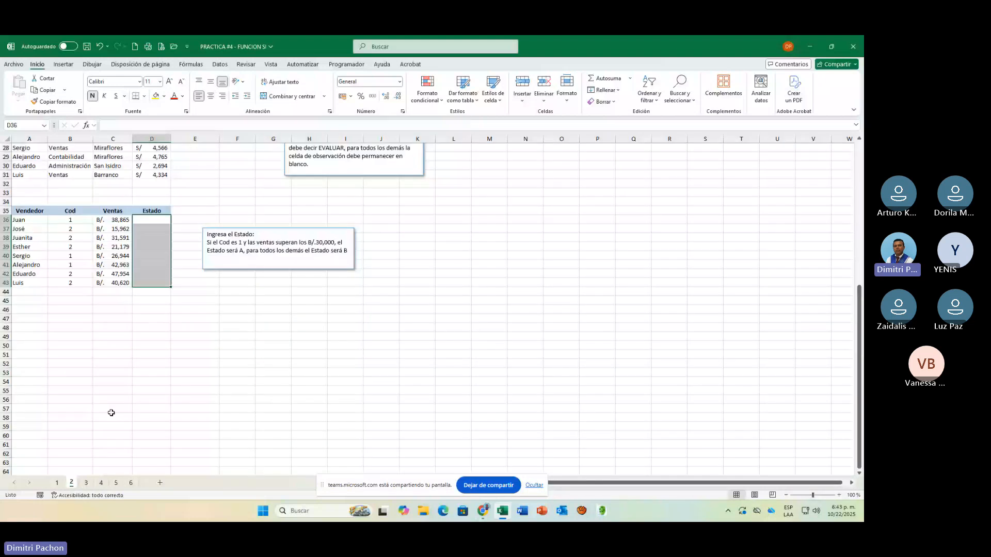
pyautogui.scroll(5, 111, 413)
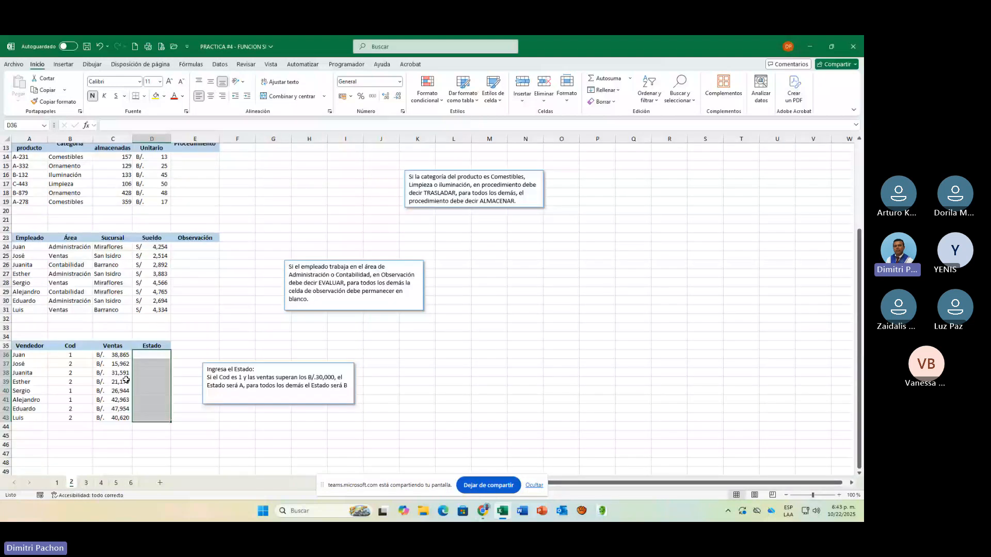
pyautogui.click(58, 483)
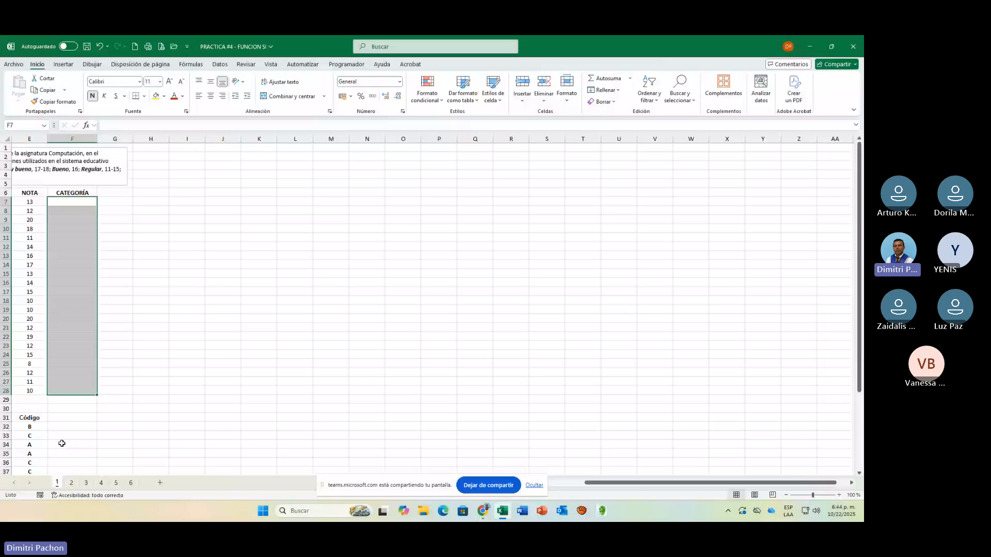
pyautogui.scroll(-5, 62, 444)
pyautogui.hscroll(-2, 61, 444)
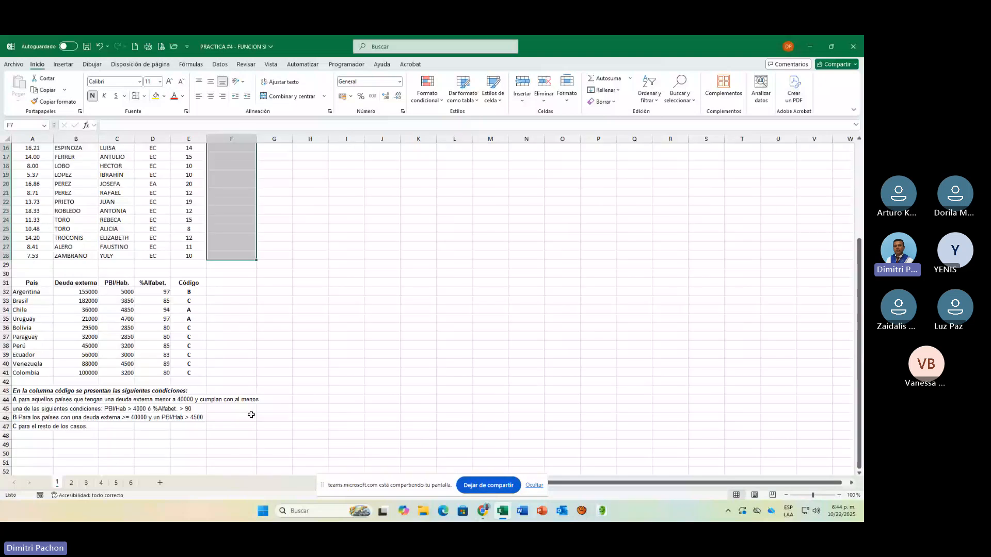
pyautogui.click(225, 290)
pyautogui.scroll(5, 225, 288)
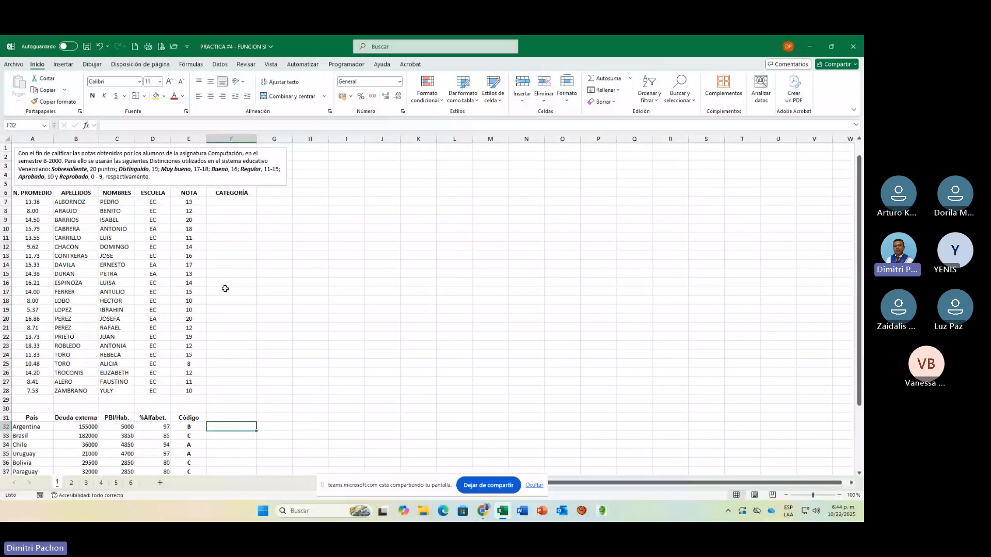
pyautogui.scroll(-4, 231, 388)
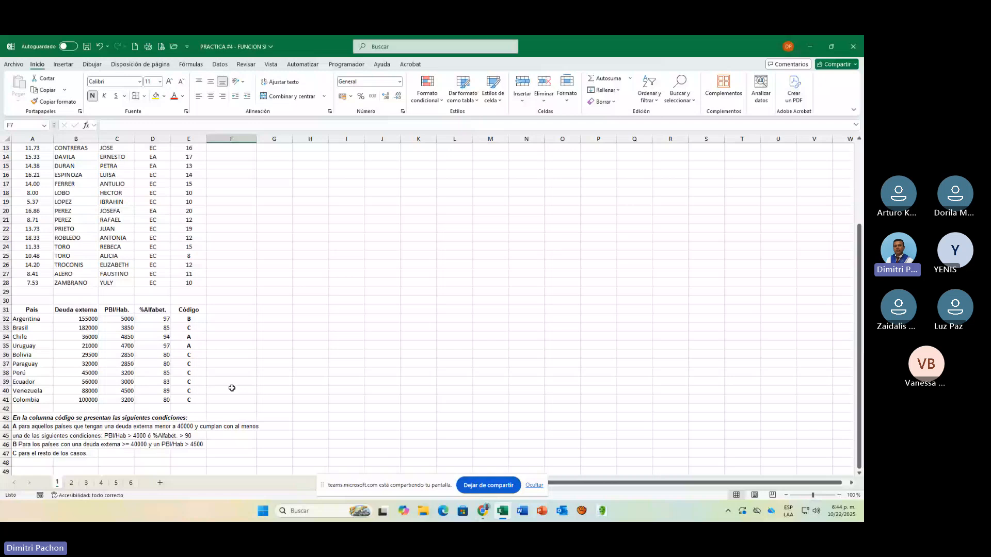
pyautogui.click(231, 321)
pyautogui.press('Left')
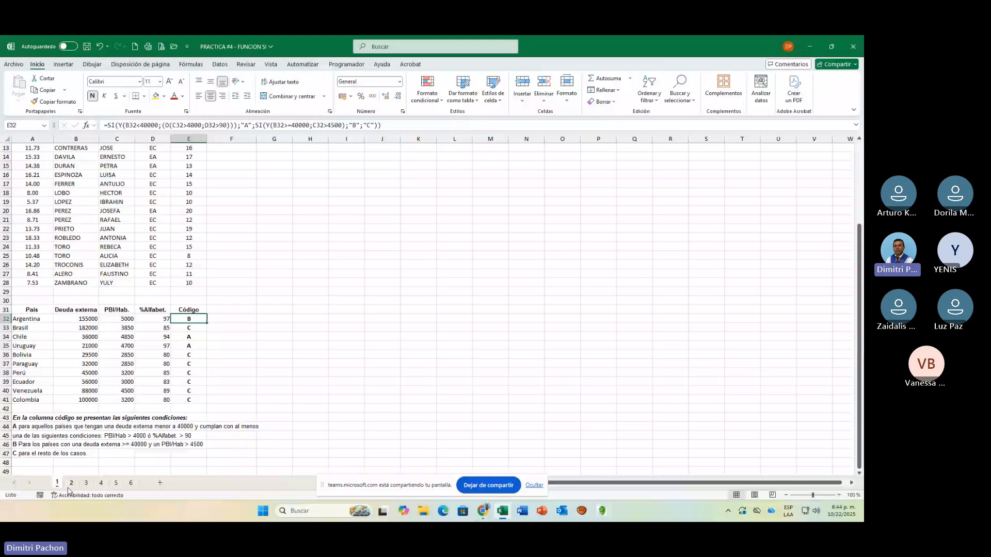
pyautogui.click(86, 482)
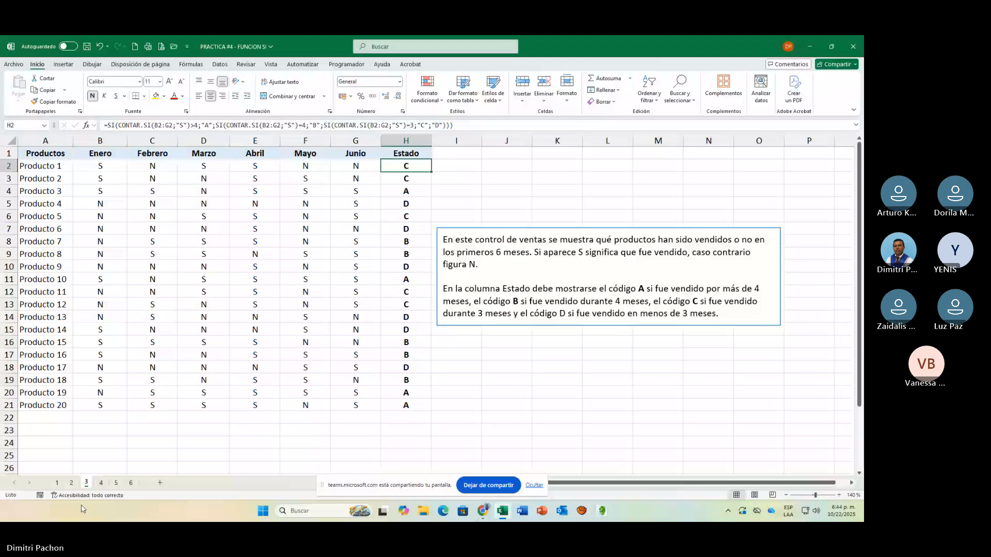
# Step: On sheet 2, move the instruction text box for the first employee table closer to its Observación column
pyautogui.click(71, 483)
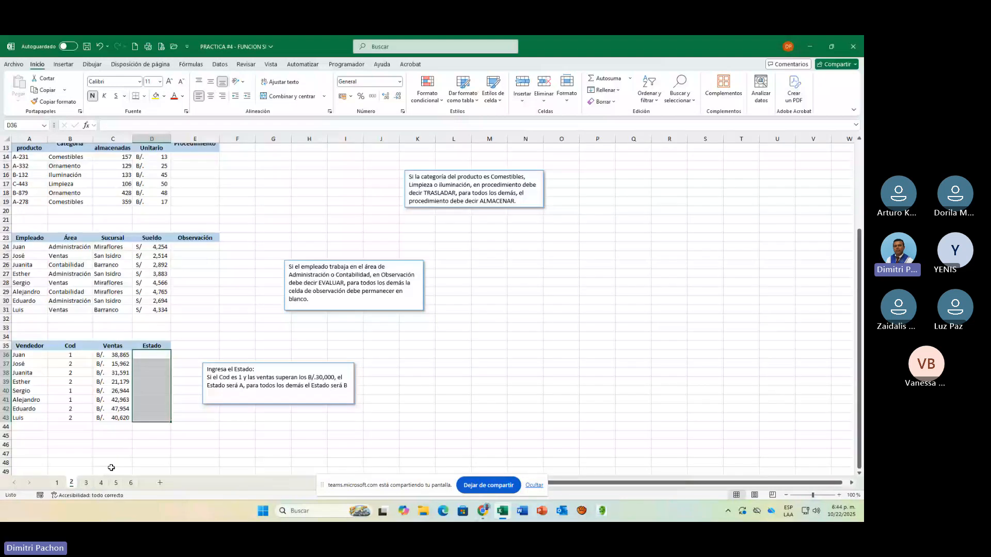
pyautogui.click(838, 495)
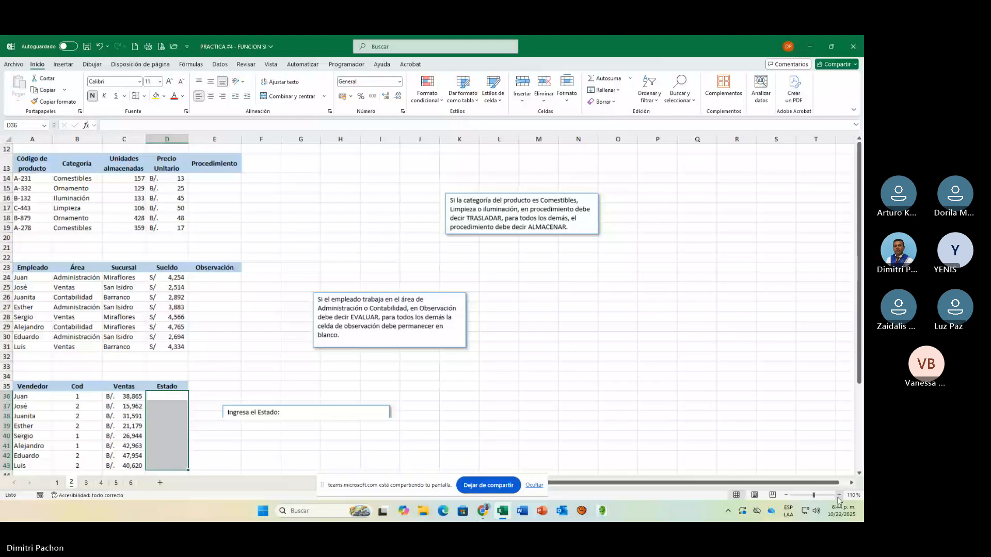
pyautogui.click(838, 497)
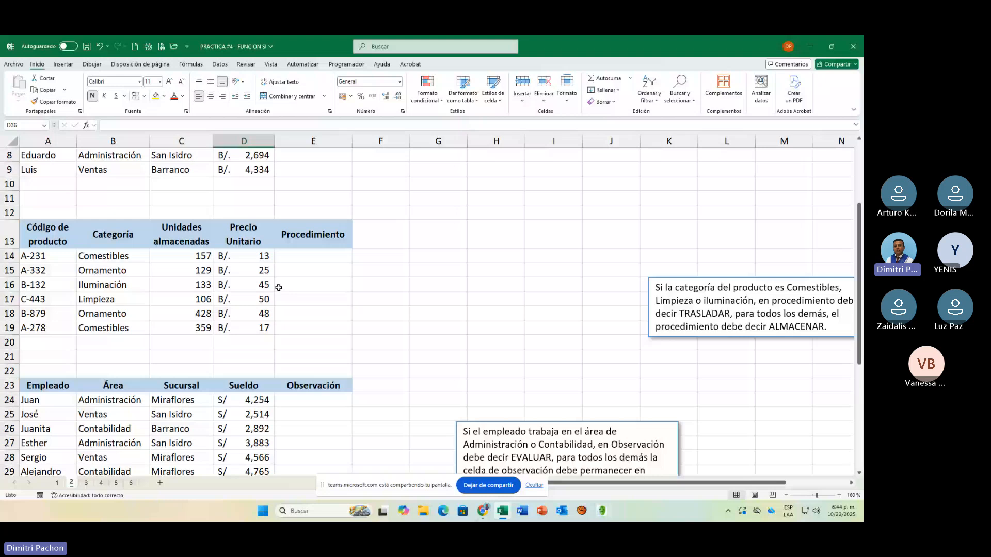
pyautogui.scroll(3, 279, 287)
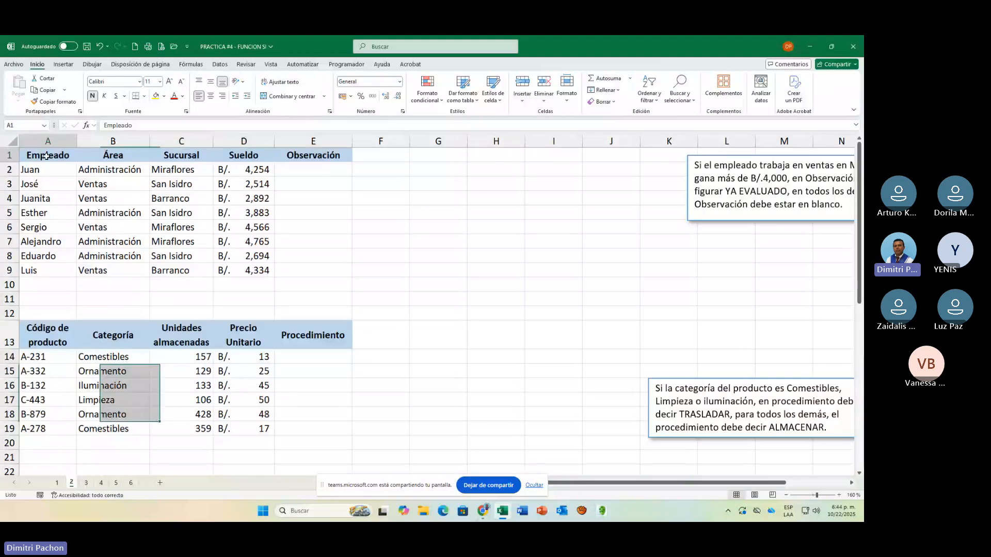
pyautogui.moveTo(46, 156); pyautogui.dragTo(219, 266)
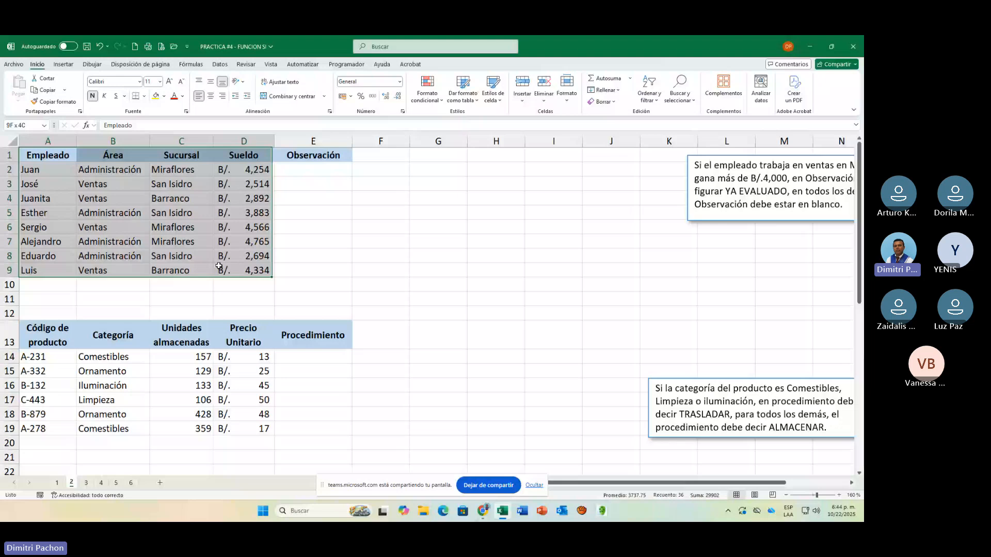
pyautogui.click(310, 155)
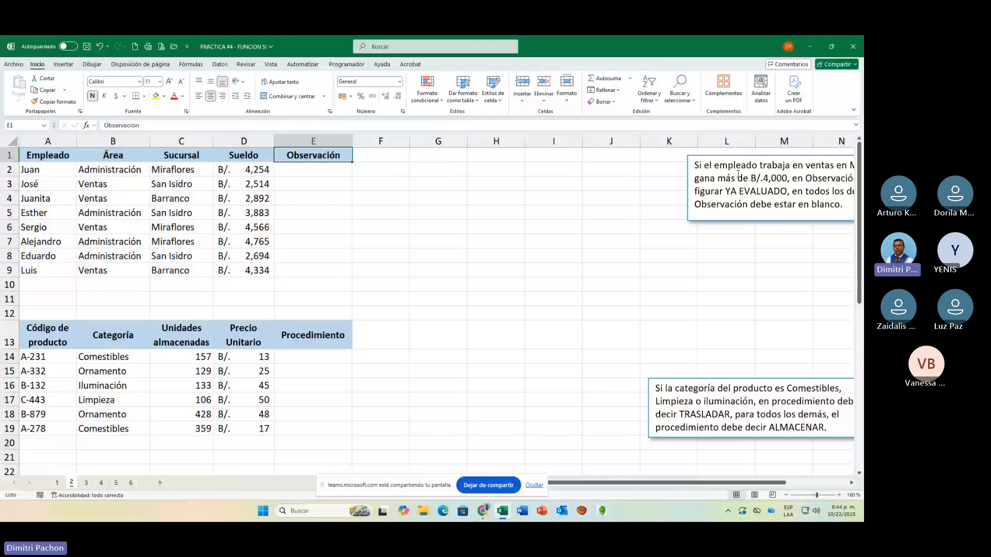
pyautogui.click(766, 222)
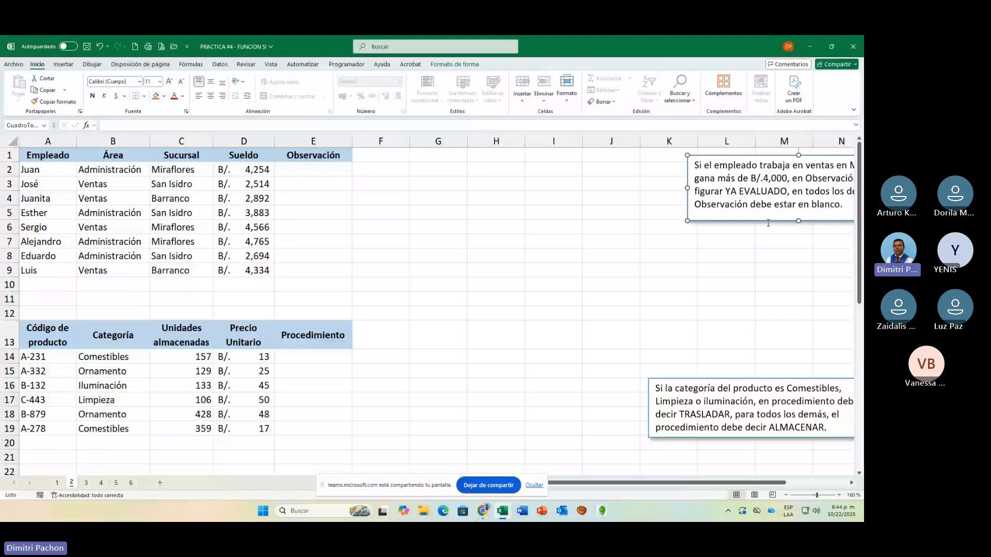
pyautogui.moveTo(768, 223); pyautogui.dragTo(536, 248)
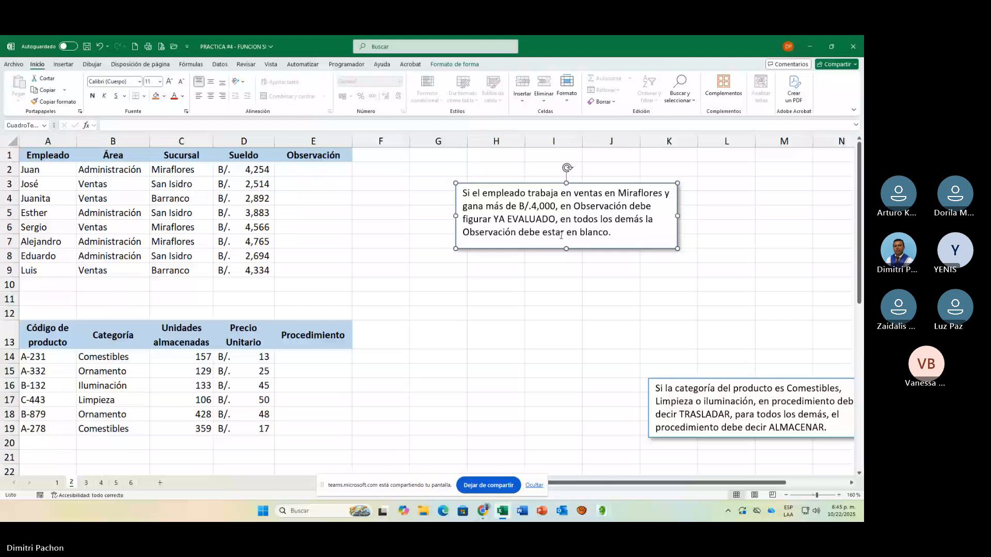
# Step: Start an SI formula in E2 with a nested Y function whose first condition is B2="VENTAS"
pyautogui.click(301, 172)
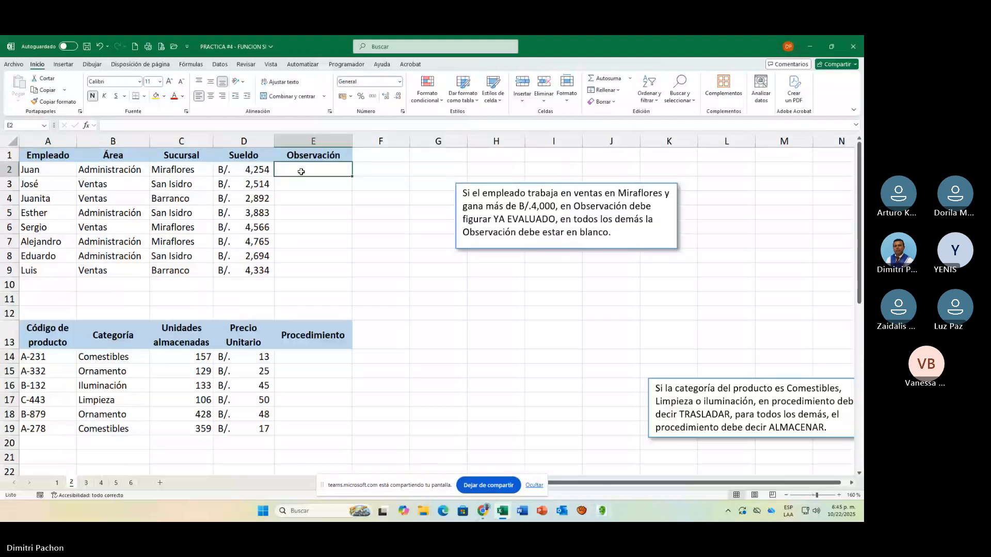
pyautogui.write('=SI')
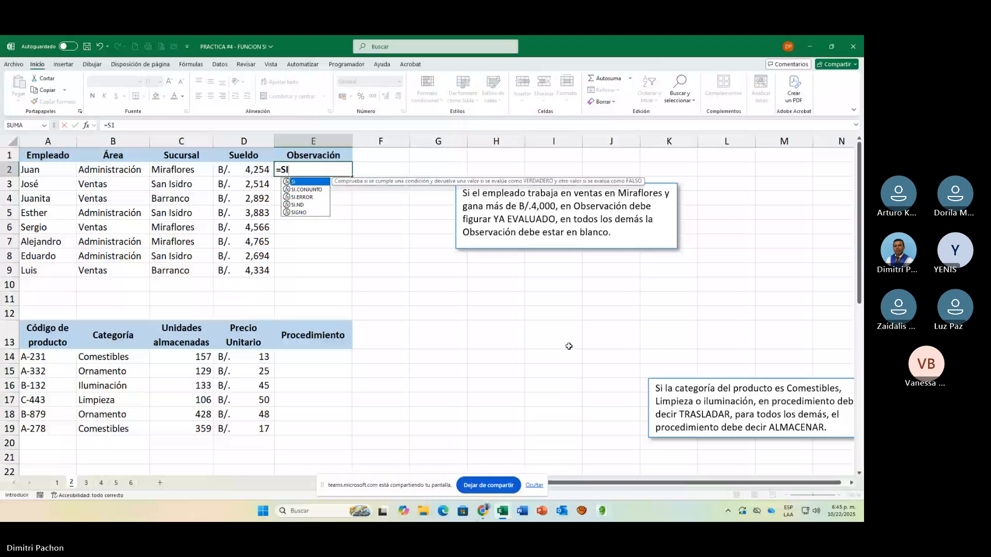
pyautogui.write('(')
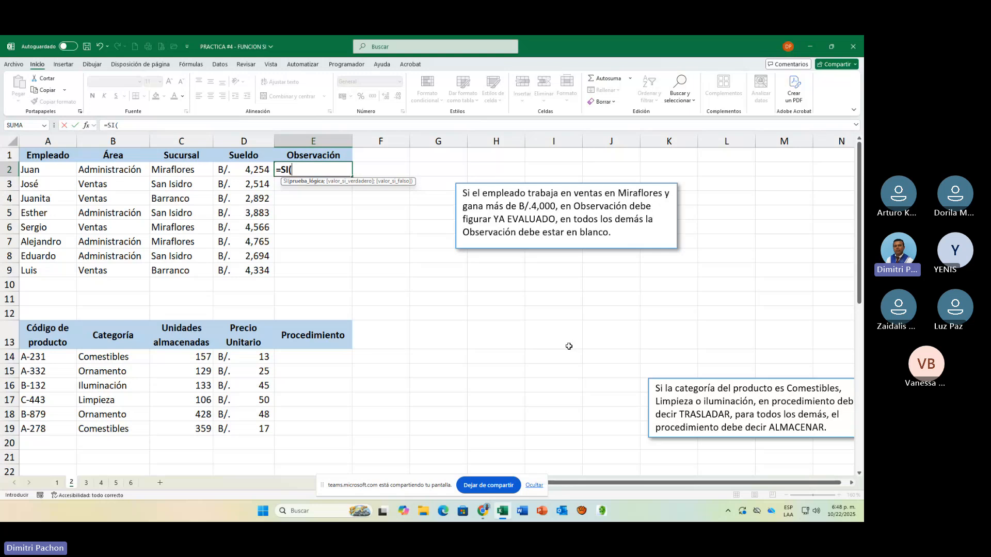
pyautogui.write('Y(')
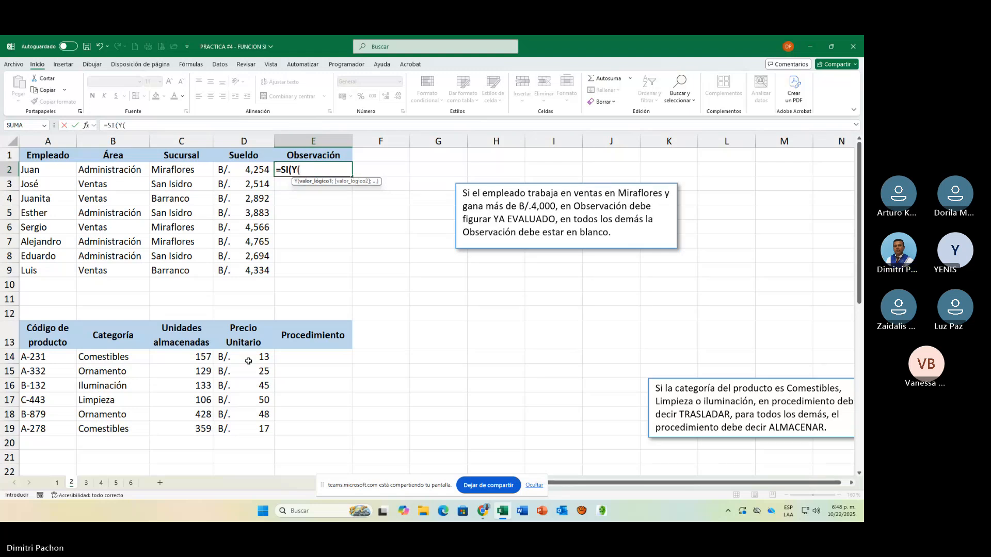
pyautogui.click(118, 173)
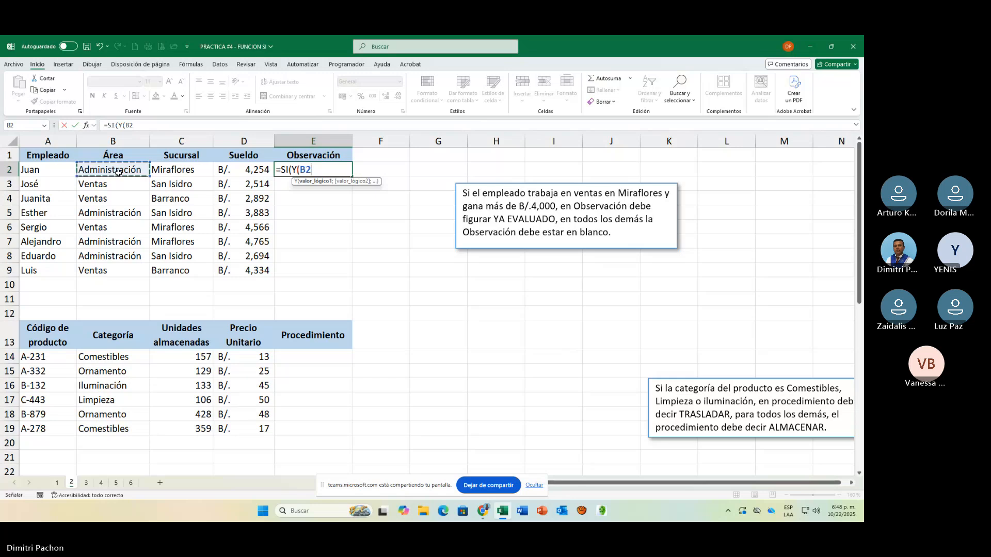
pyautogui.write('="VENTAS')
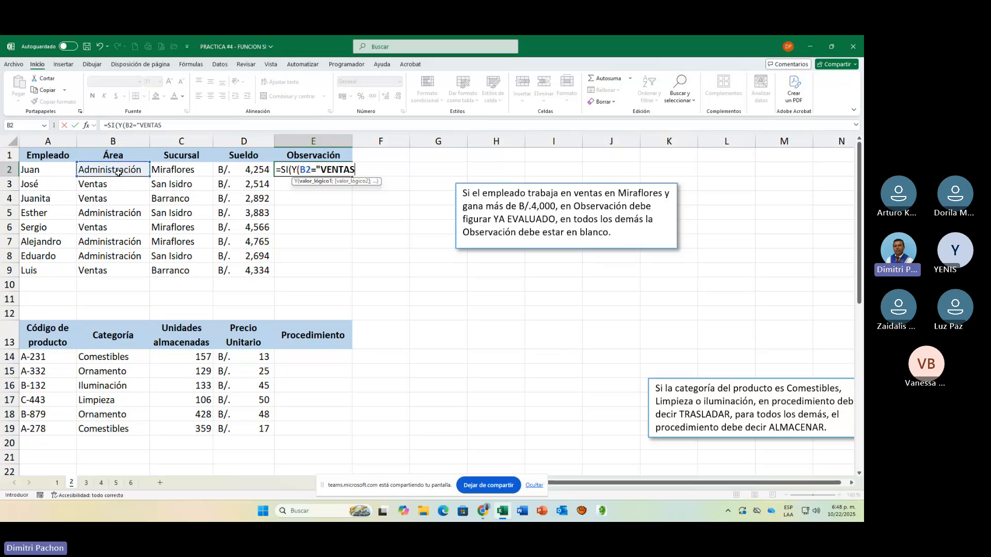
pyautogui.write('"')
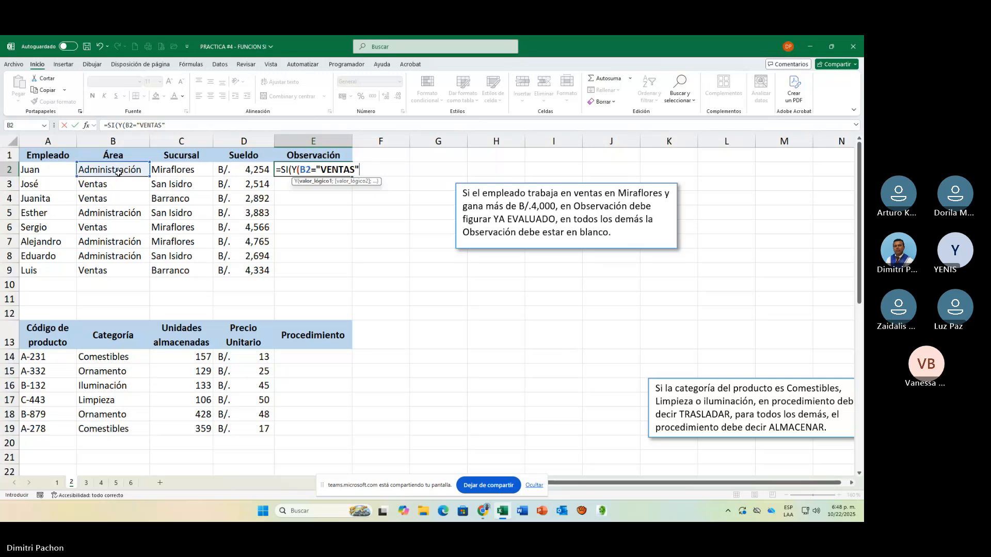
pyautogui.write(';')
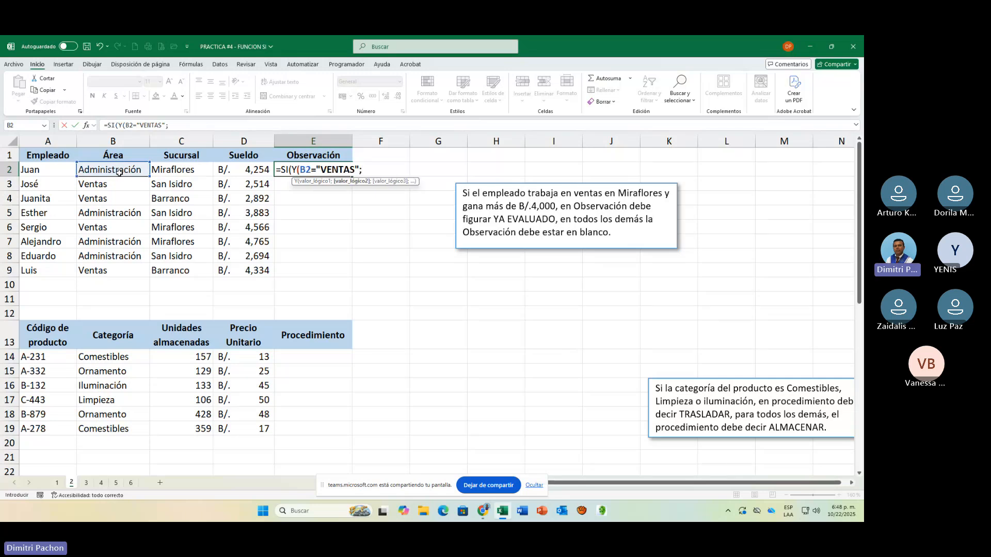
# Step: Add C2="MIRAFLORES" as the second condition of the Y function in the E2 formula
pyautogui.click(184, 169)
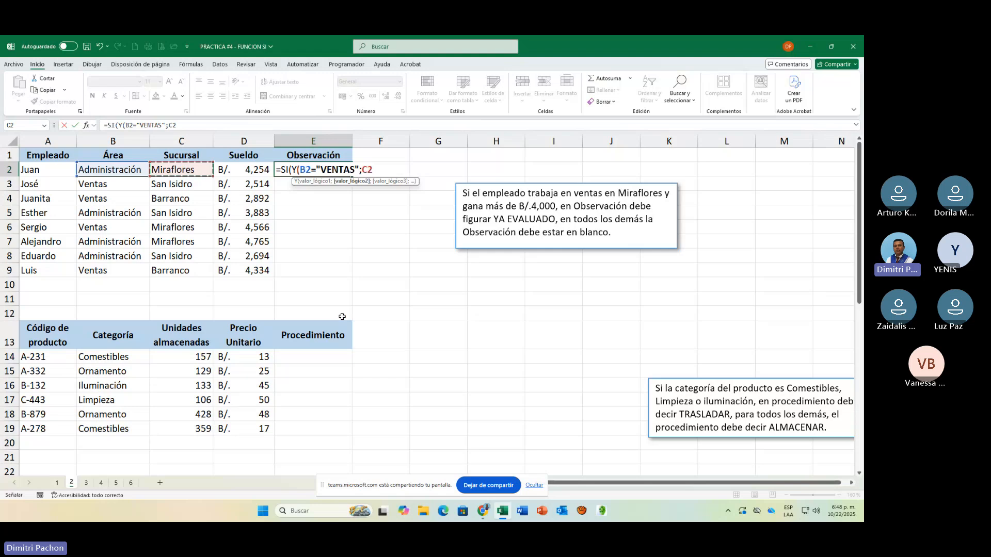
pyautogui.write('="')
pyautogui.write('MIRA')
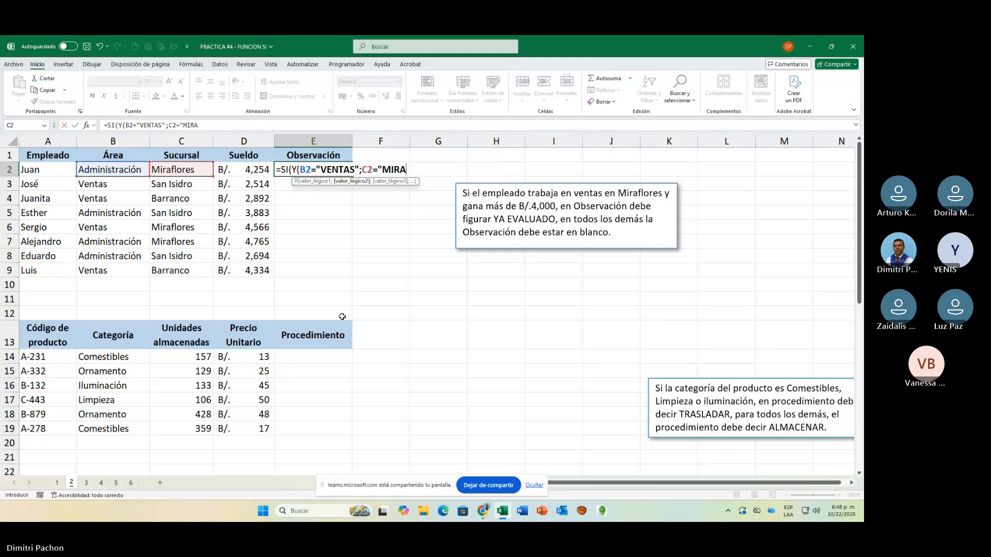
pyautogui.write('FLORES";')
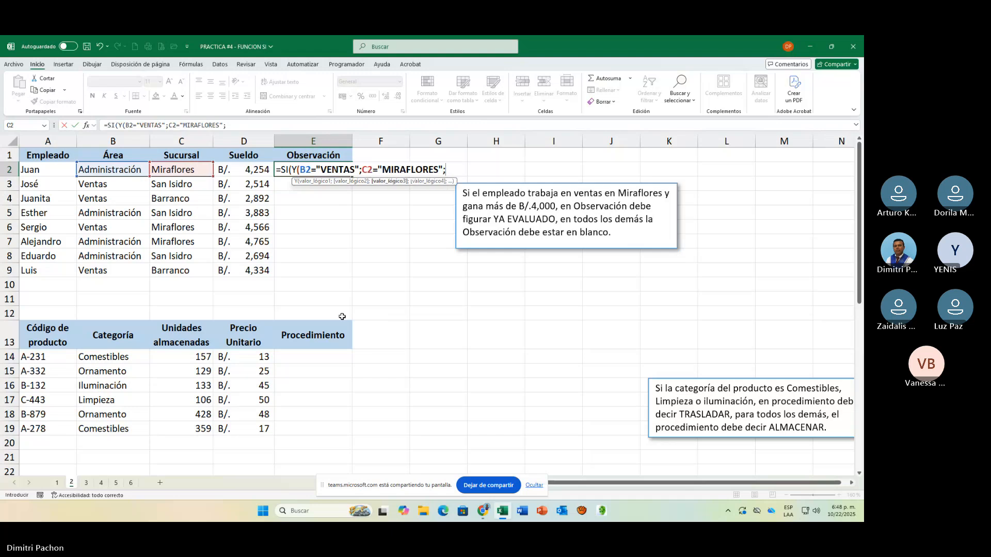
# Step: Add D2>4000 as the third condition in the E2 formula and close the Y function
pyautogui.click(238, 168)
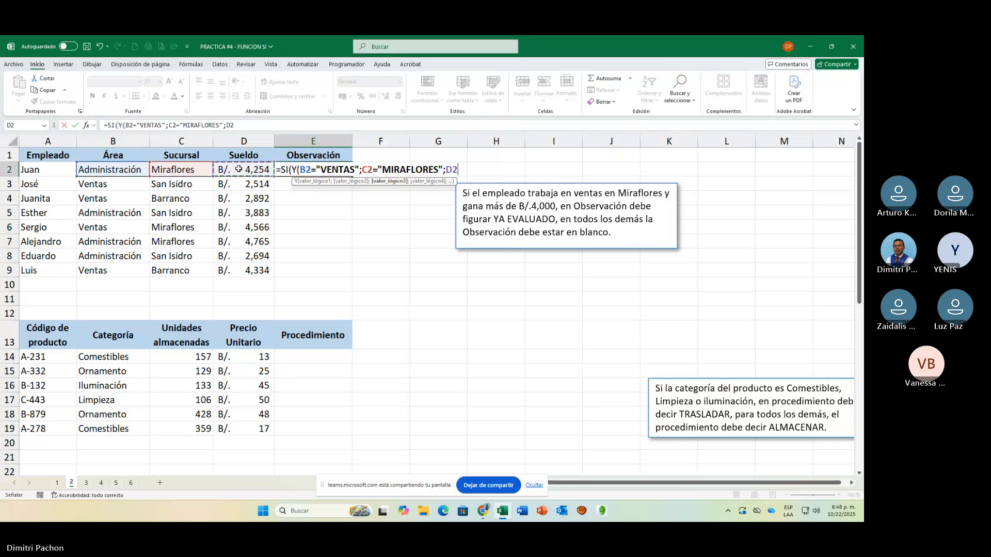
pyautogui.write('>')
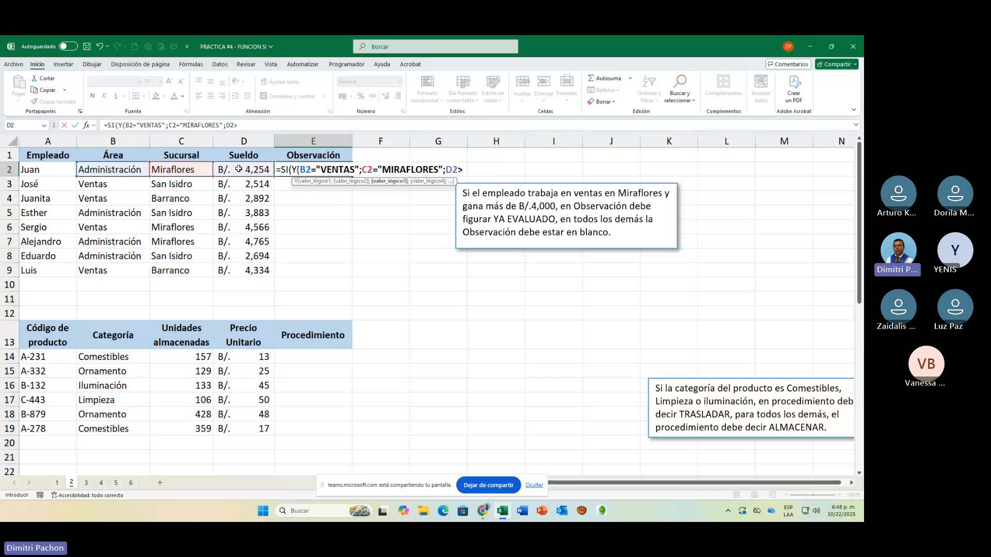
pyautogui.write('400')
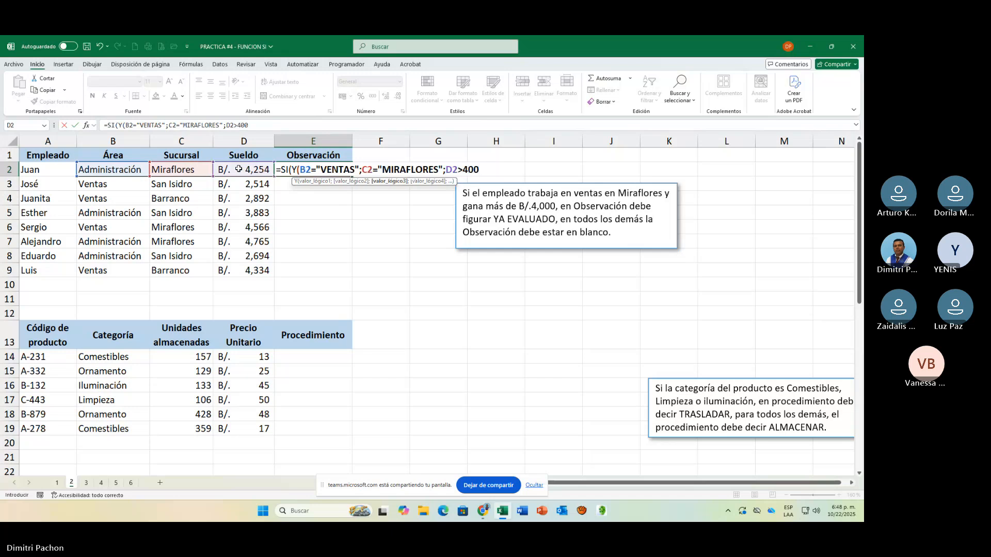
pyautogui.write('0')
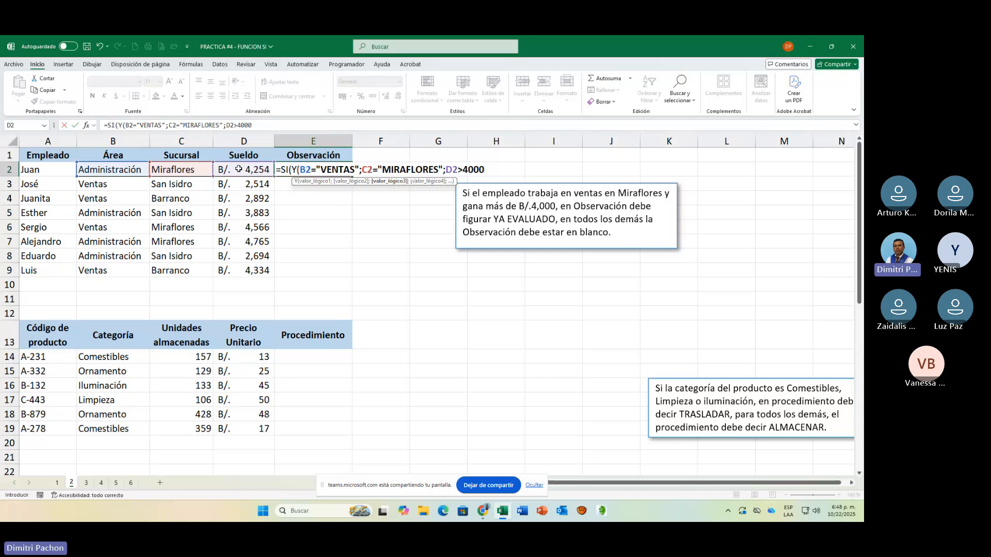
pyautogui.write(')')
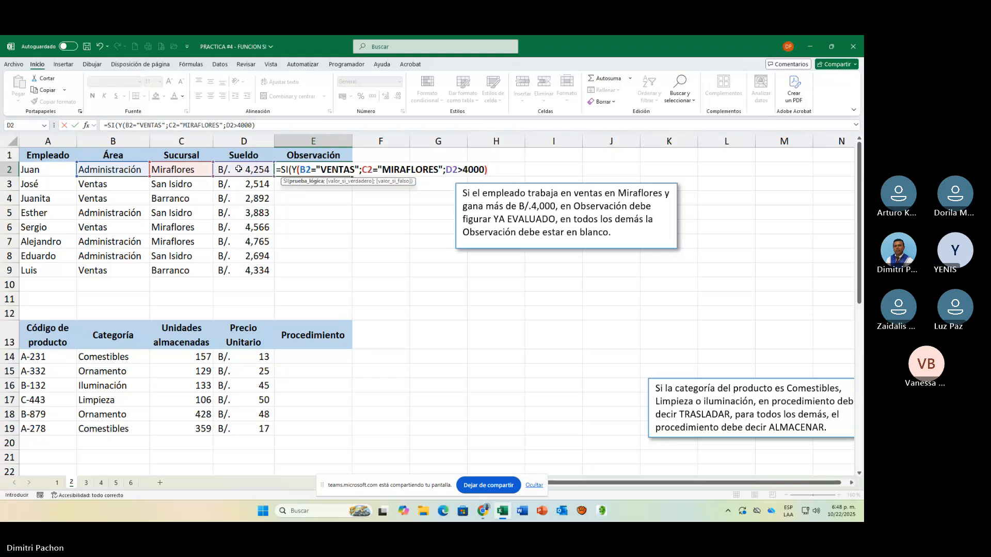
# Step: Complete the E2 formula with "YA EVALUADO" if true and empty text if false, and fill it down to E9
pyautogui.write(';')
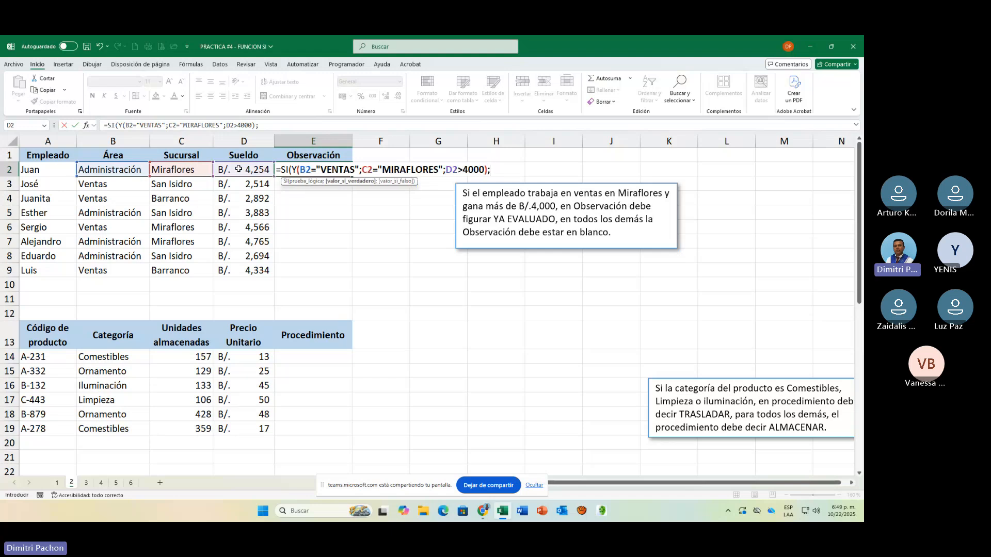
pyautogui.write('"YA E')
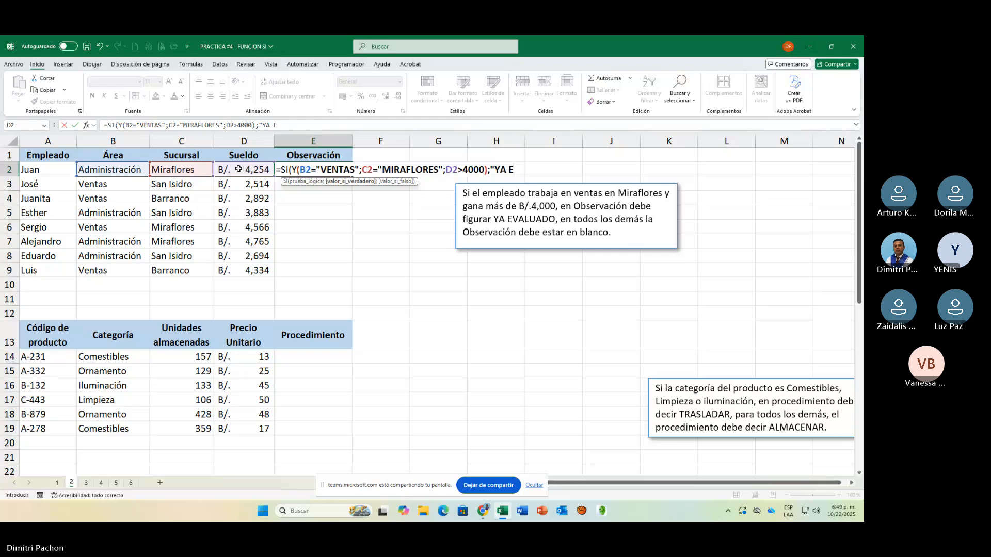
pyautogui.write('VALUADO')
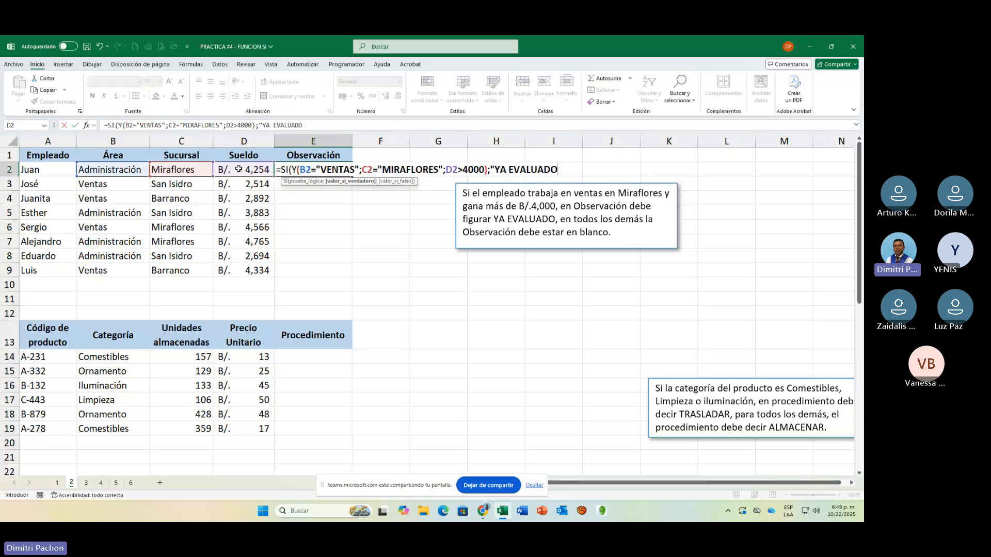
pyautogui.write('";"")')
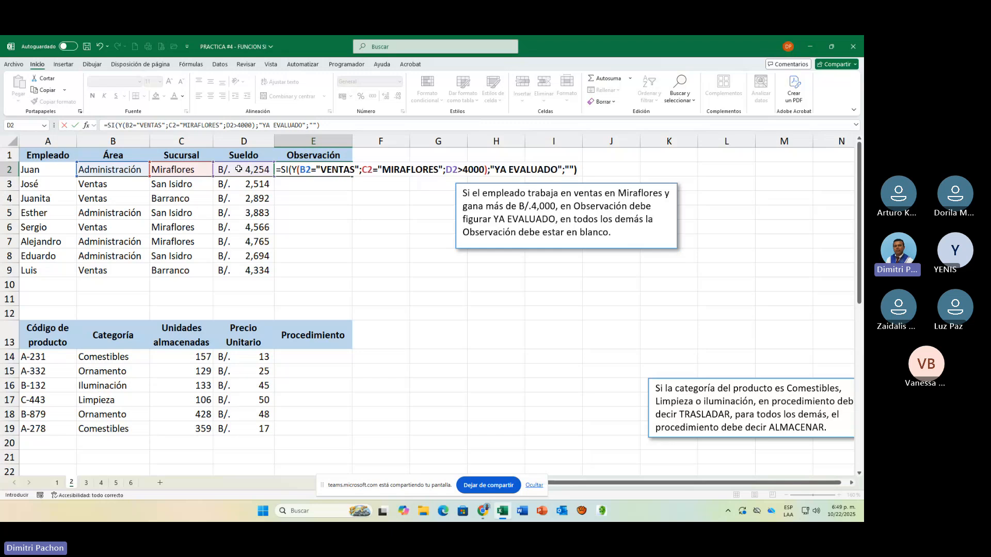
pyautogui.press('Return')
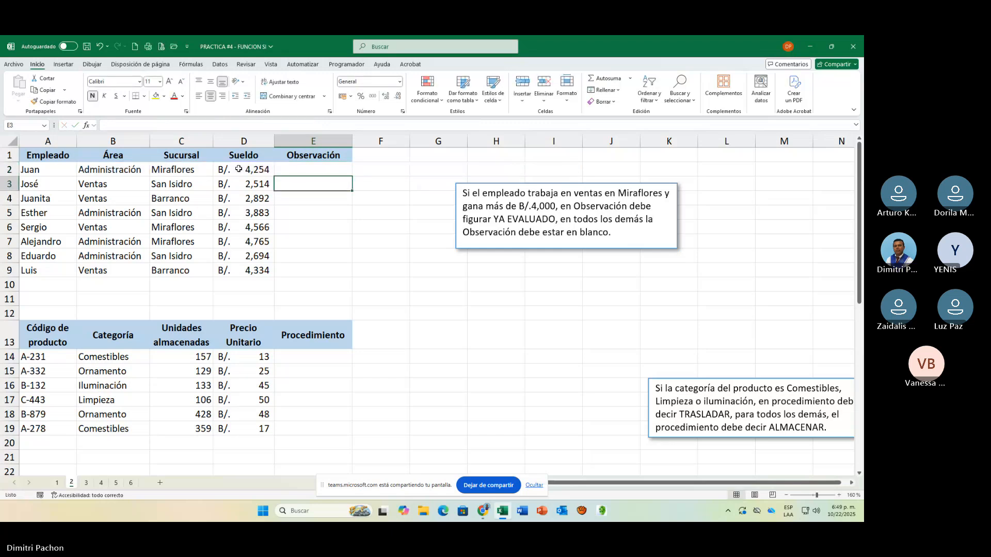
pyautogui.click(329, 166)
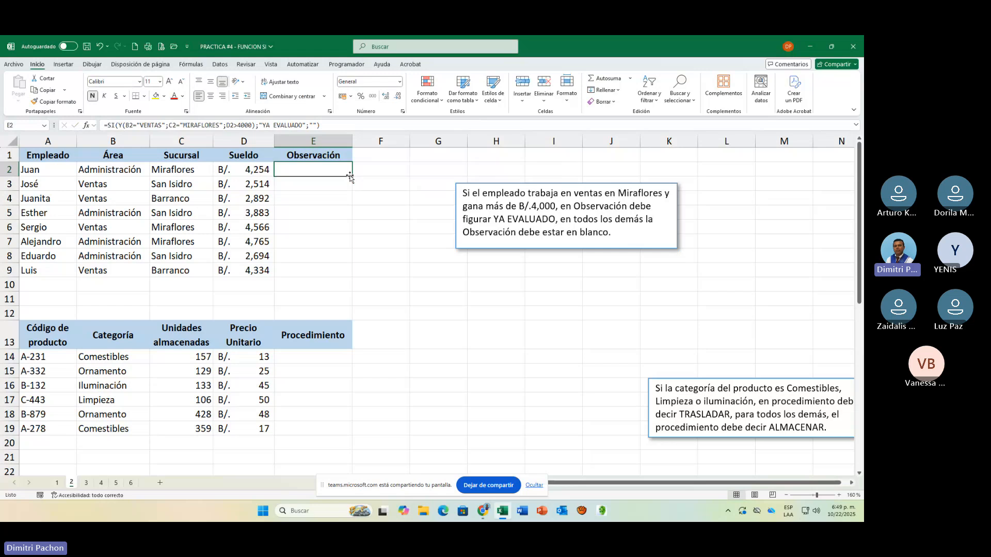
pyautogui.moveTo(350, 177); pyautogui.dragTo(347, 279)
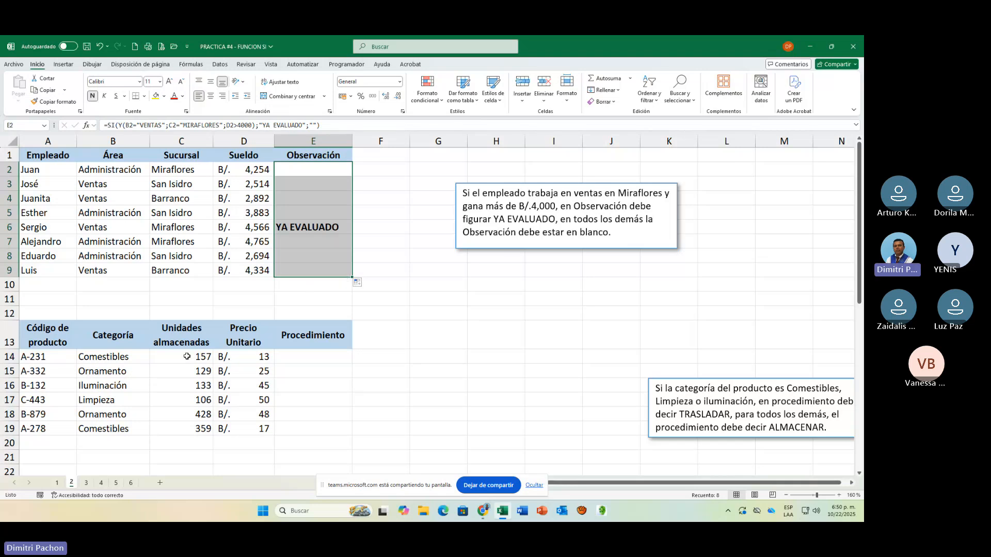
# Step: Move the instruction text box for the product table closer to its Procedimiento column
pyautogui.click(298, 355)
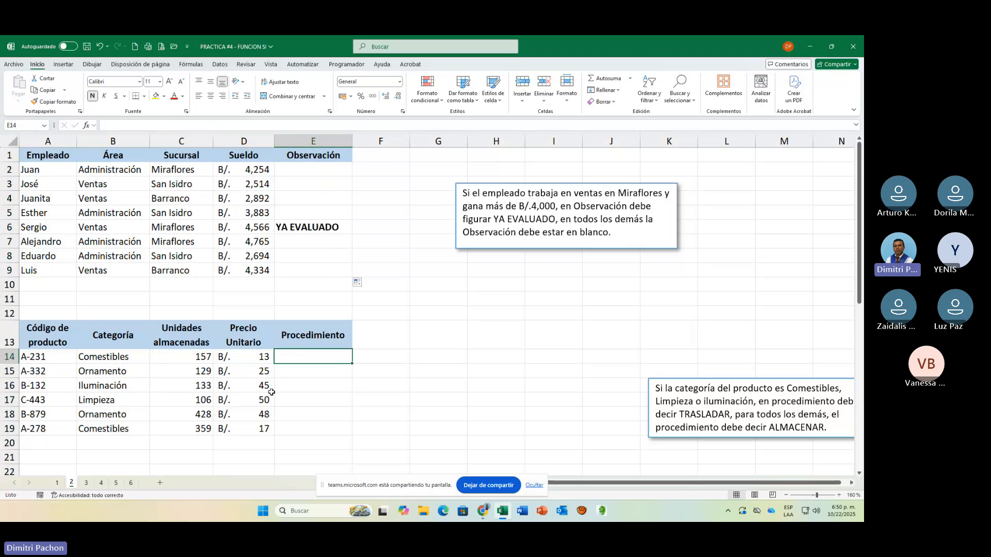
pyautogui.scroll(-1, 294, 387)
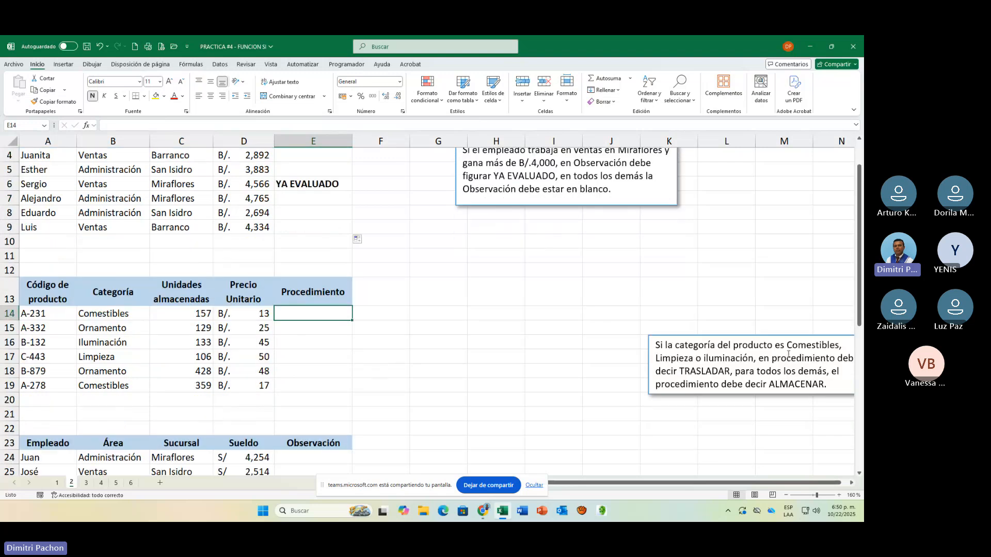
pyautogui.click(788, 354)
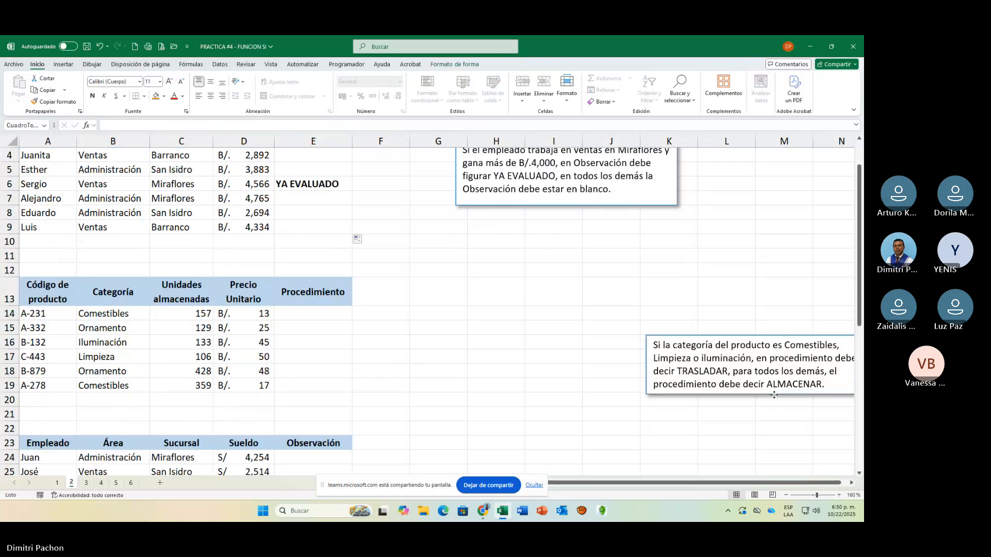
pyautogui.moveTo(774, 394); pyautogui.dragTo(566, 376)
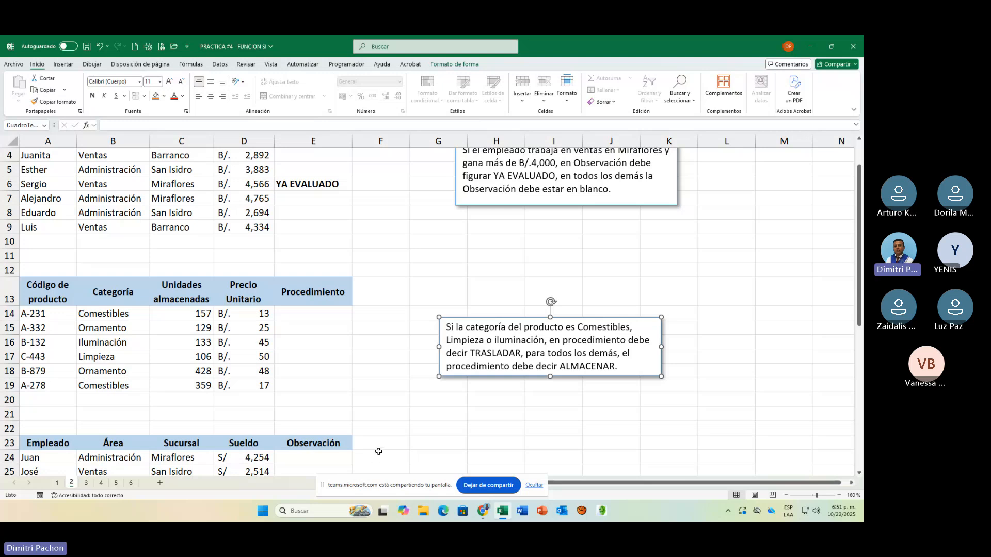
# Step: Start an SI formula in E14 with a nested O function whose first condition is B14="COMESTIBLES"
pyautogui.click(292, 316)
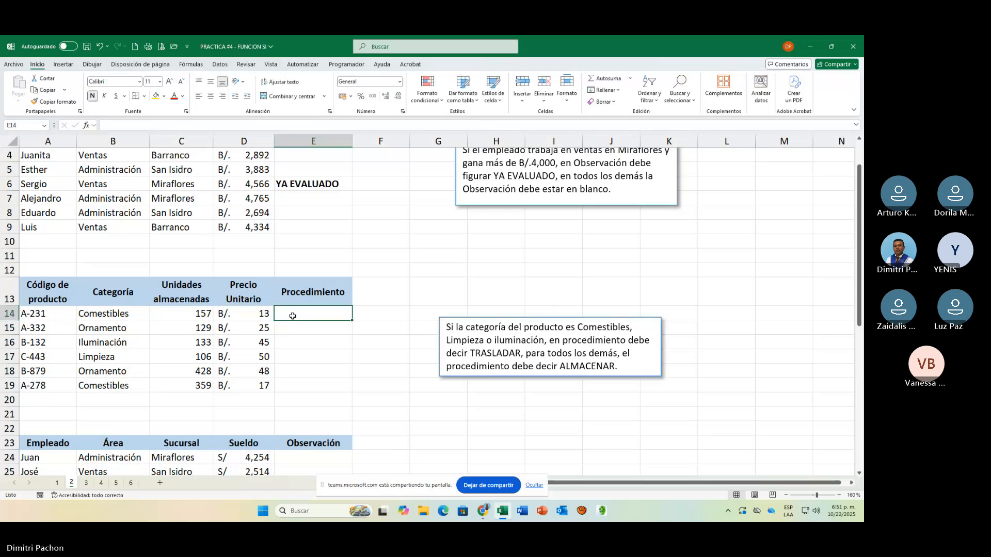
pyautogui.write('=')
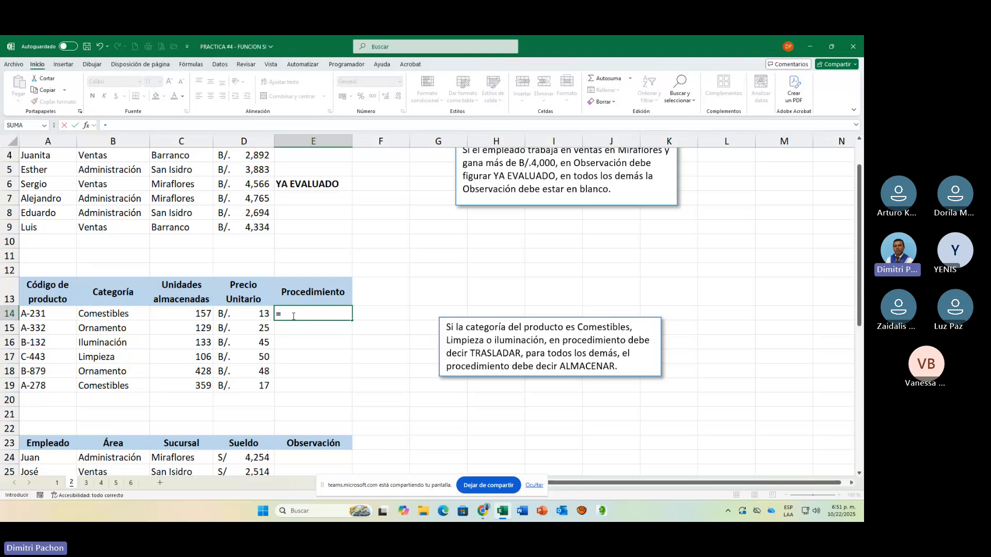
pyautogui.write('SI(')
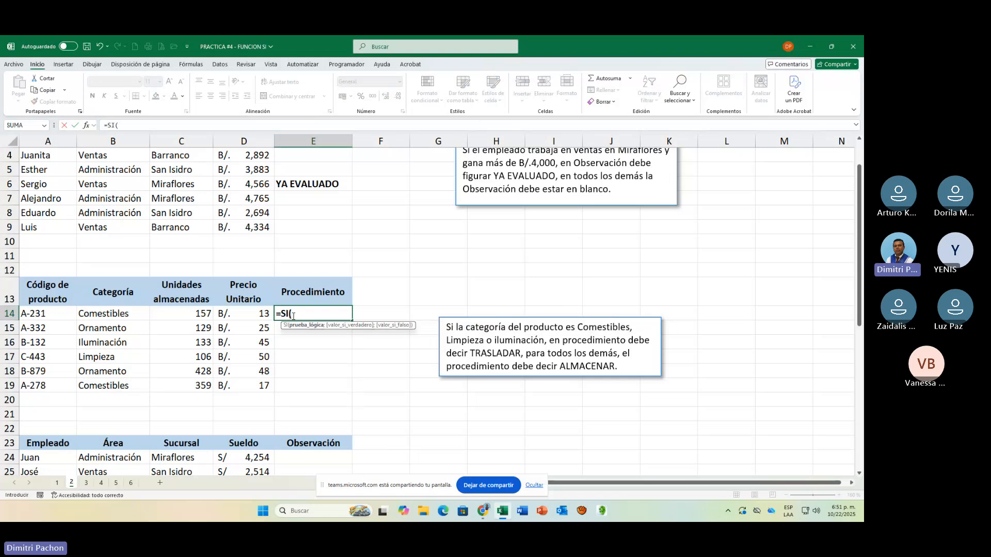
pyautogui.write('O')
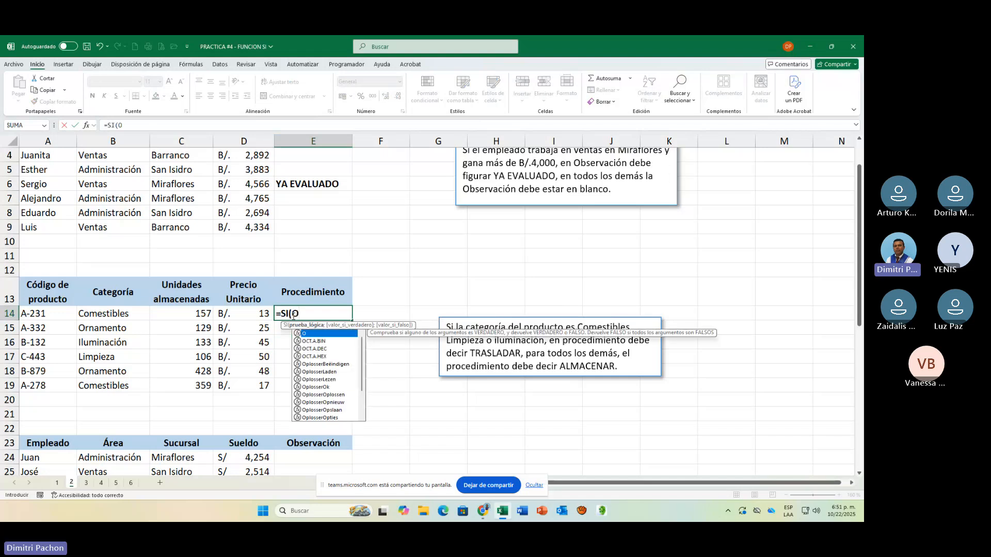
pyautogui.write('(')
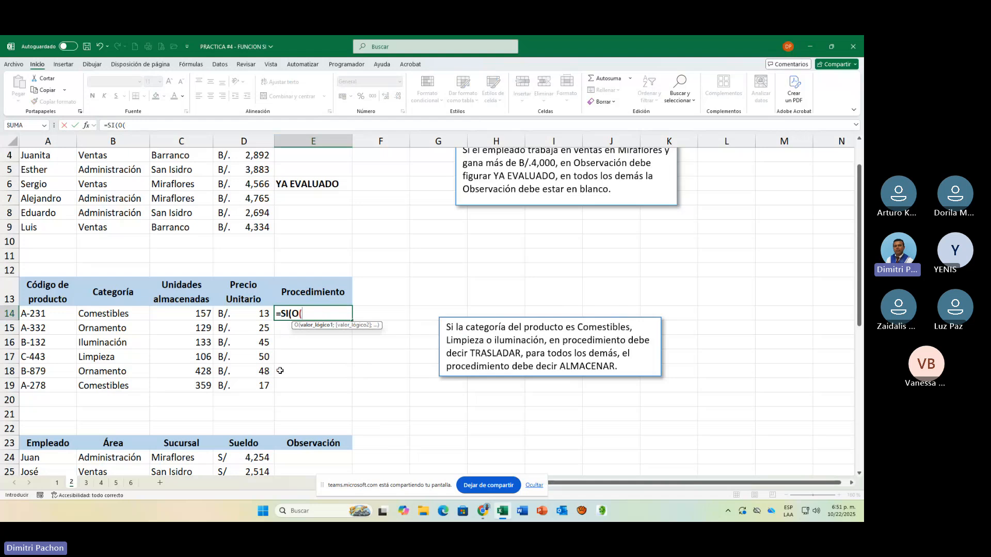
pyautogui.click(95, 311)
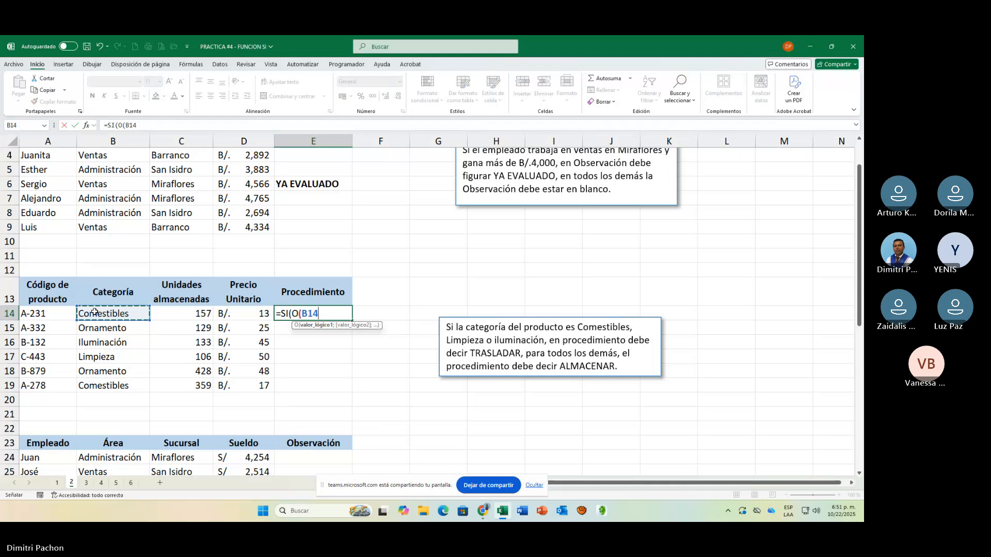
pyautogui.write('="')
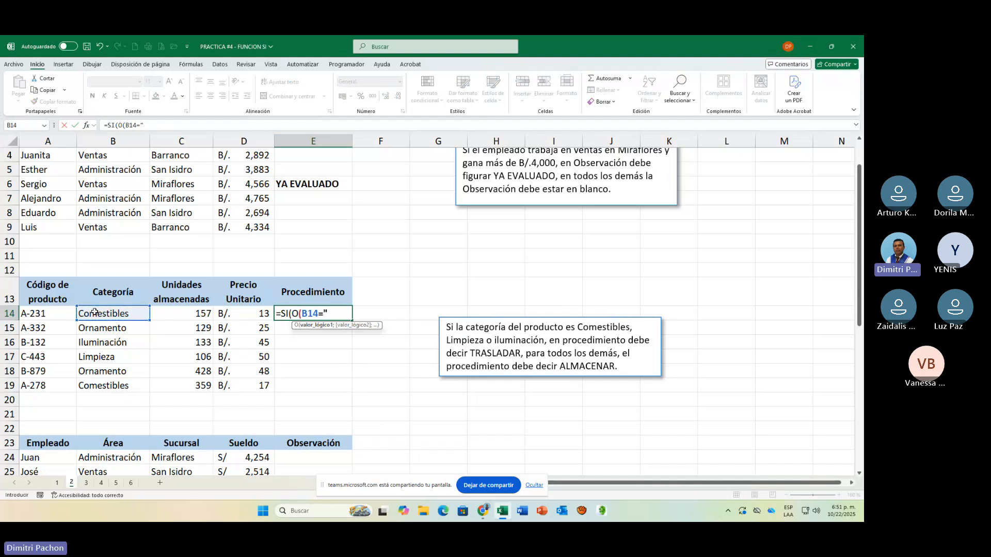
pyautogui.write('COMEST')
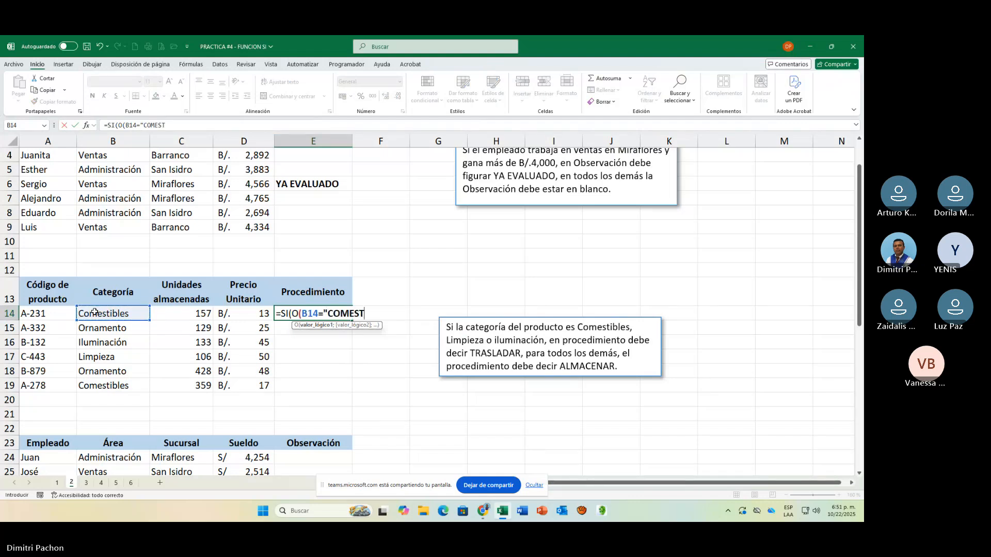
pyautogui.write('IBLES"')
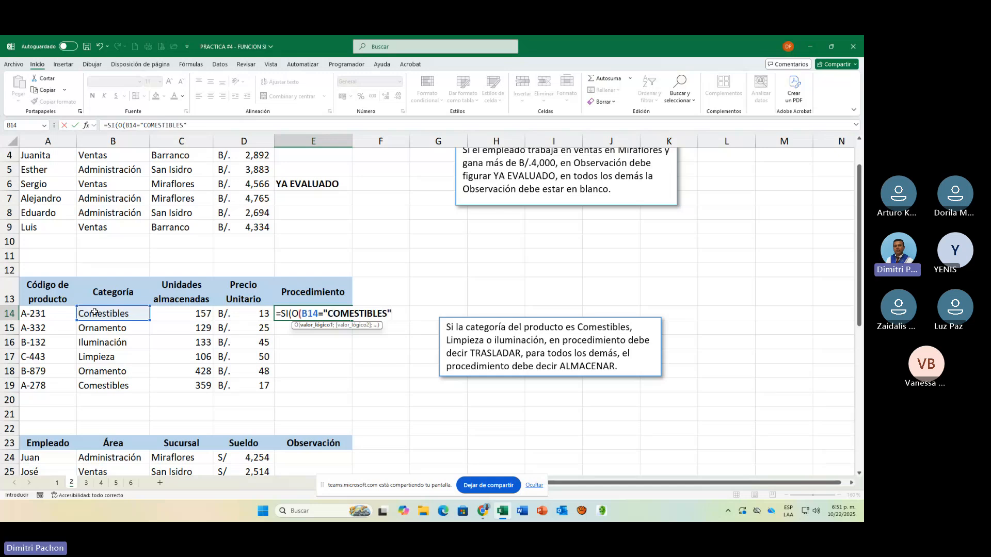
# Step: Add B14="LIMPIEZA" and B14="ILUMINACIÓN" as further conditions in the E14 formula and close the O function
pyautogui.write(';')
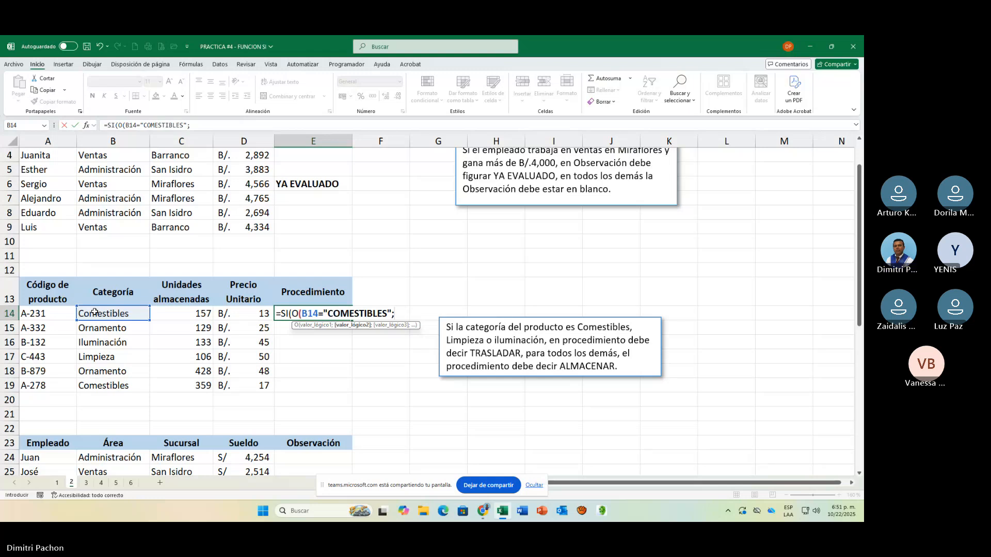
pyautogui.click(94, 312)
pyautogui.write('=')
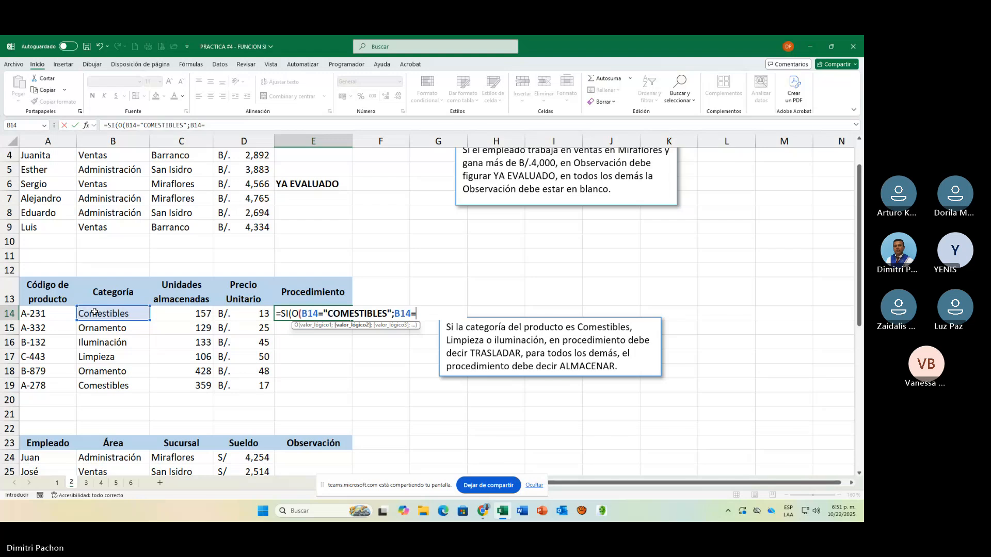
pyautogui.write('"LIMPIEZA";B1')
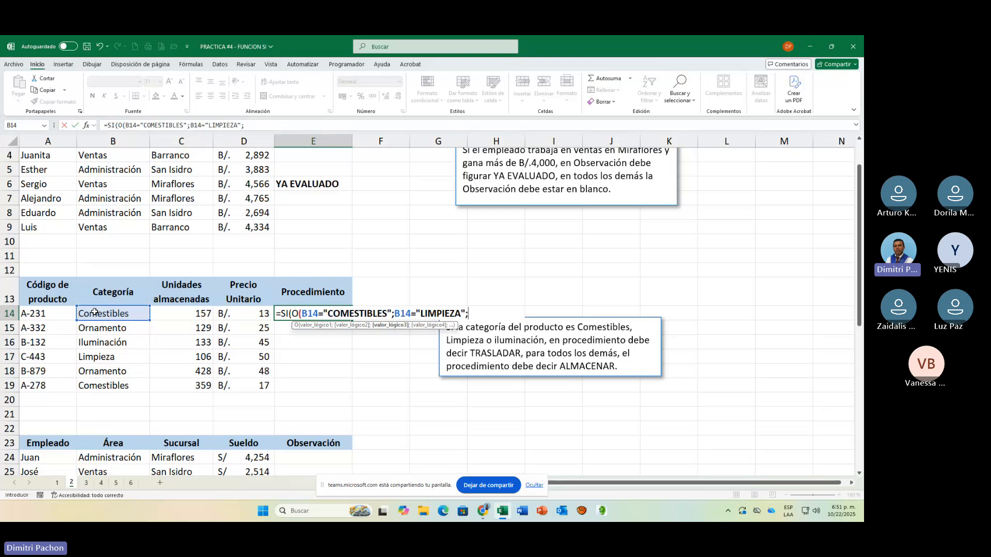
pyautogui.write('4')
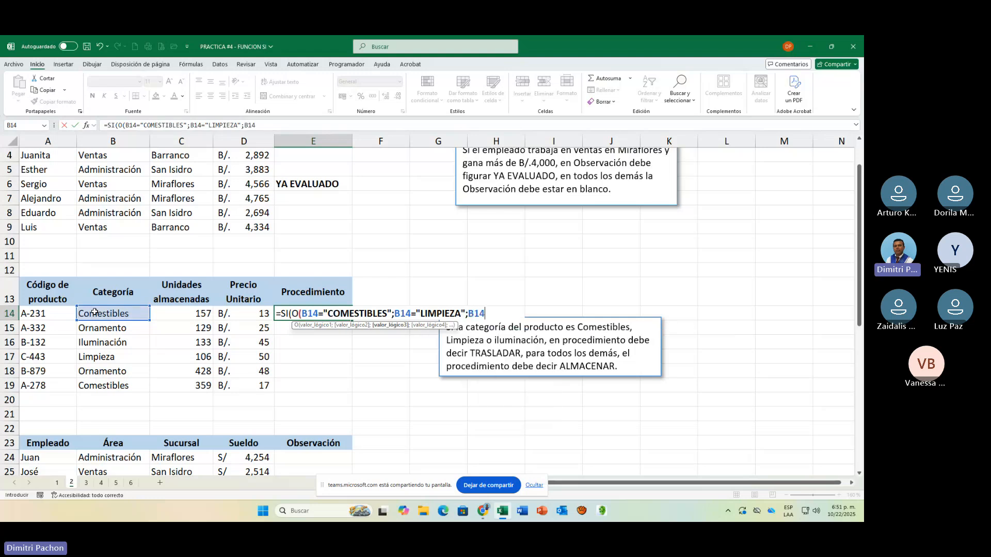
pyautogui.write('=')
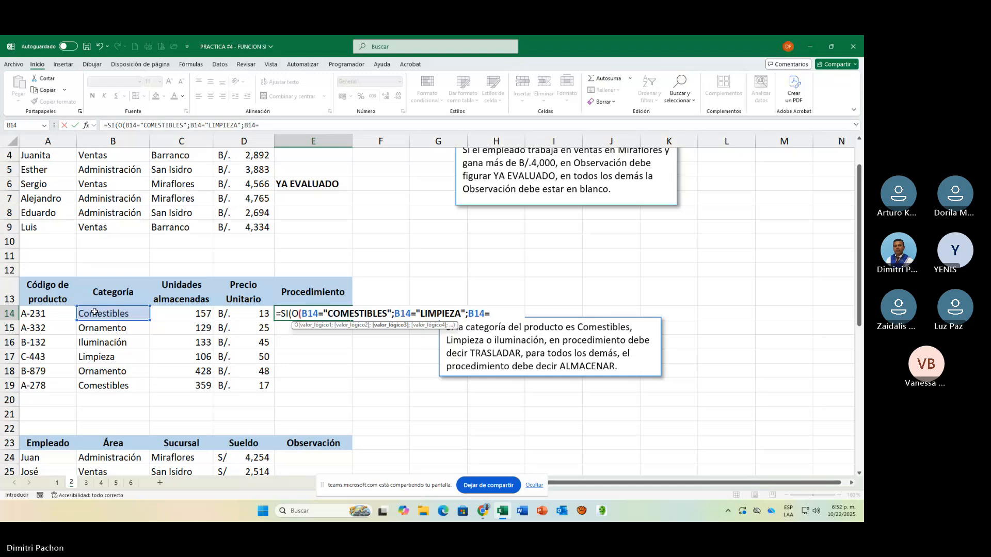
pyautogui.write('"ILUMINACIÓN')
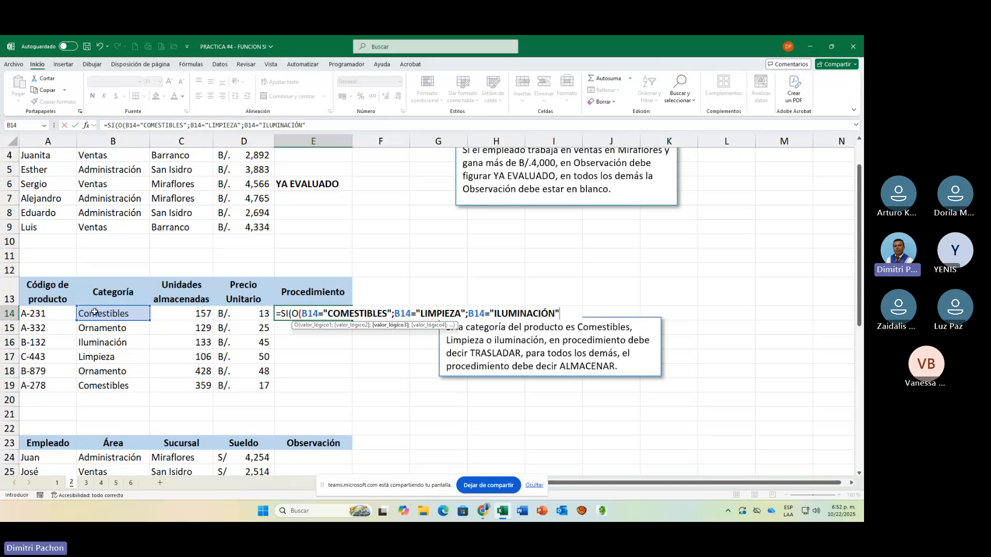
pyautogui.write(');')
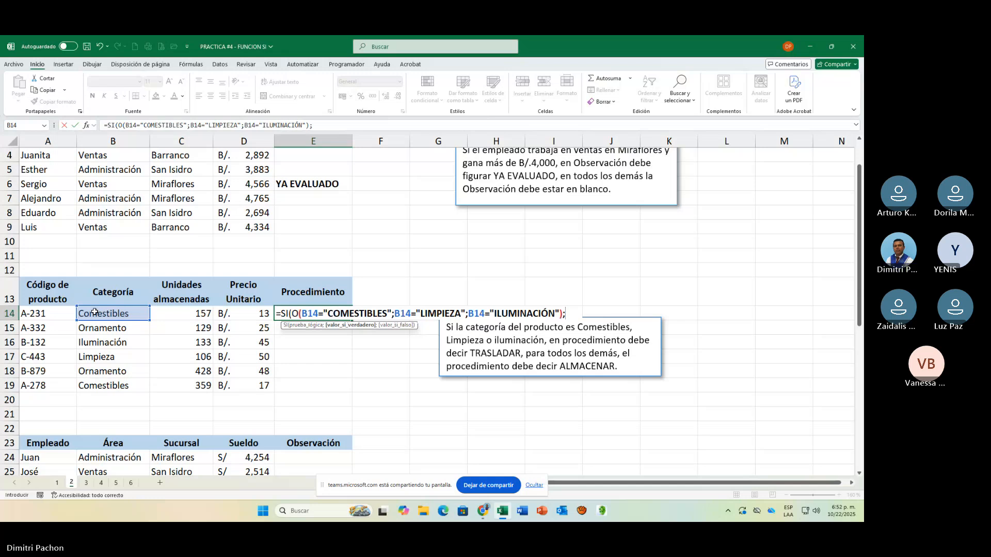
# Step: Complete the E14 formula with "TRASLADAR" if true and "ALMACENAR" if false, and enter it
pyautogui.write('"TRASLADAR')
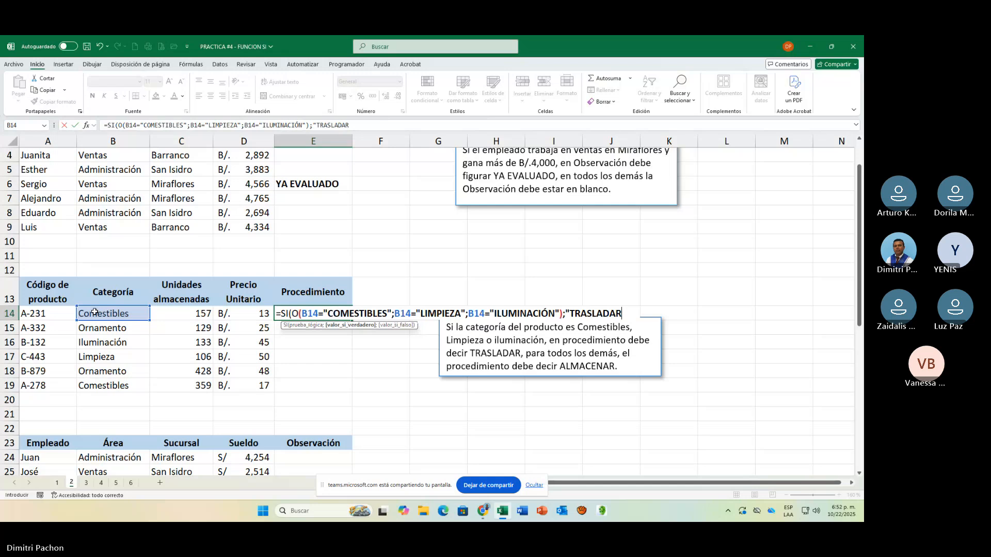
pyautogui.write('"')
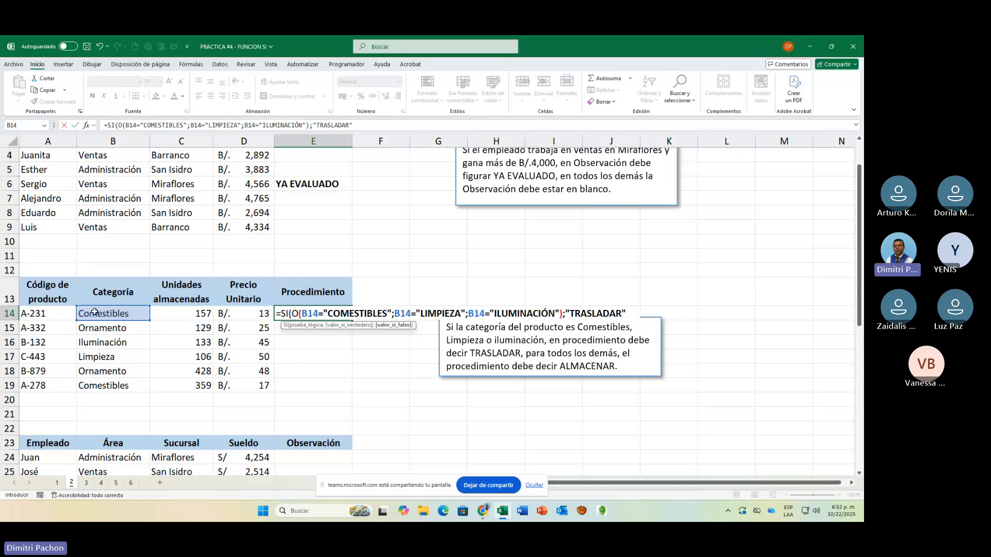
pyautogui.write(';"ALMACENAR')
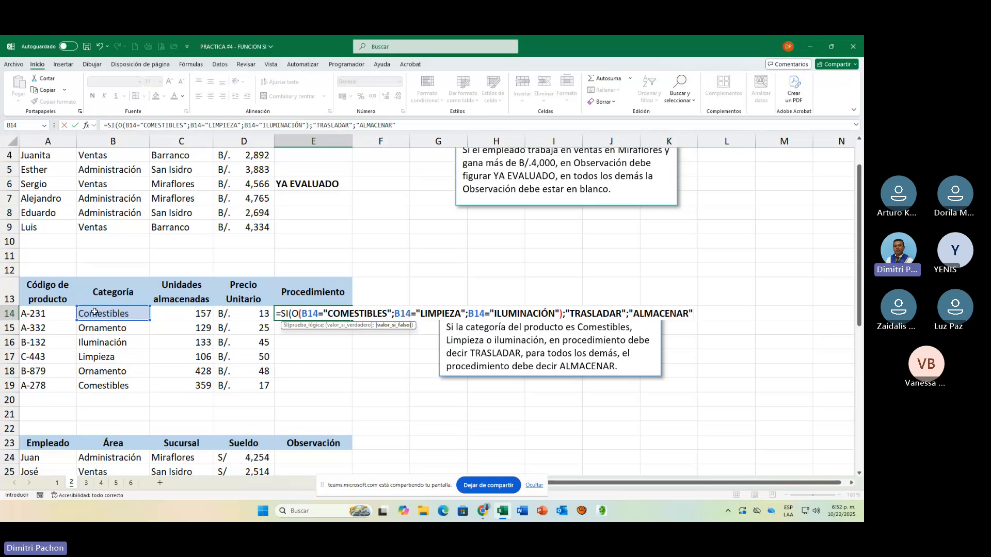
pyautogui.write('")')
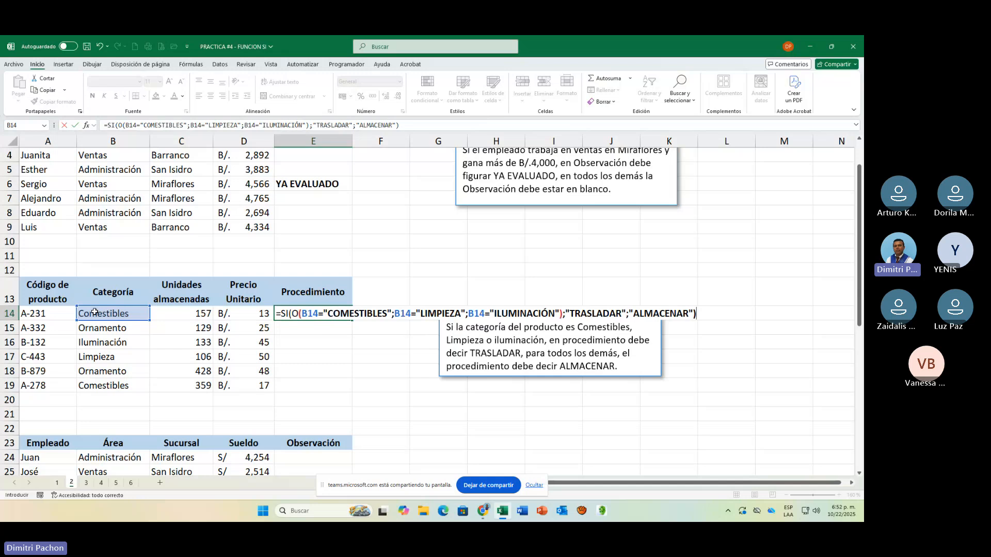
pyautogui.press('Return')
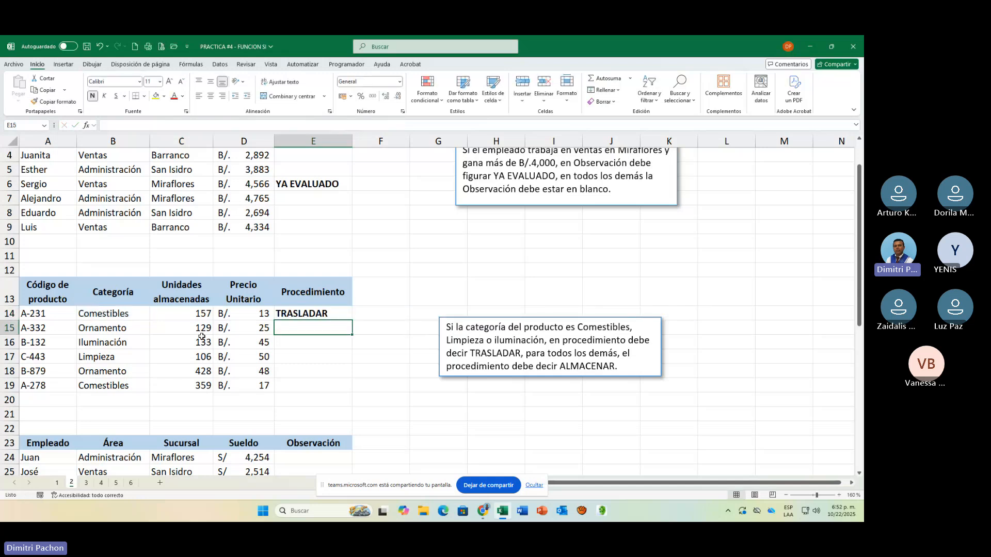
# Step: Move the product instruction text box slightly lower, clear of row 14, and display the E14 formula in its cell for review
pyautogui.click(586, 376)
pyautogui.moveTo(560, 377); pyautogui.dragTo(570, 393)
pyautogui.click(320, 315)
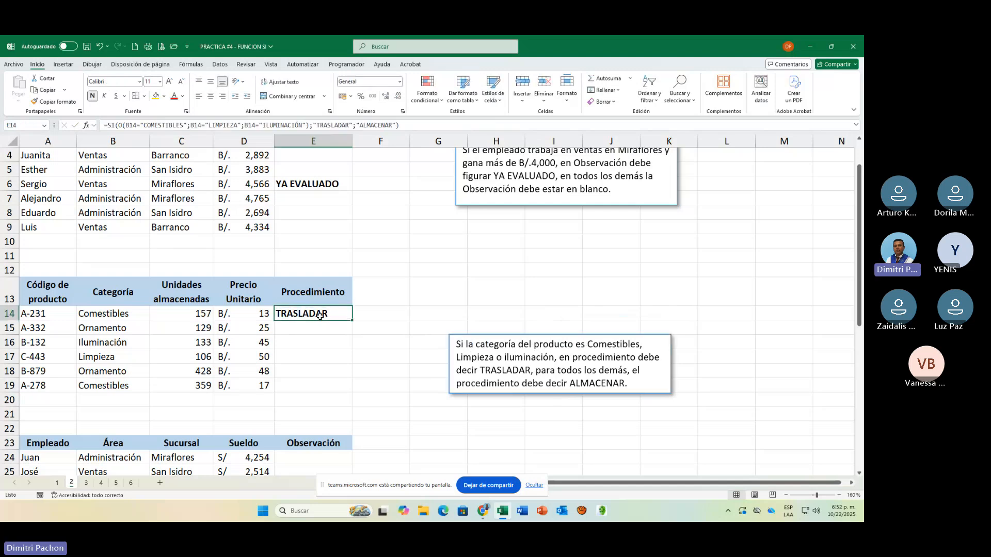
pyautogui.press('F2')
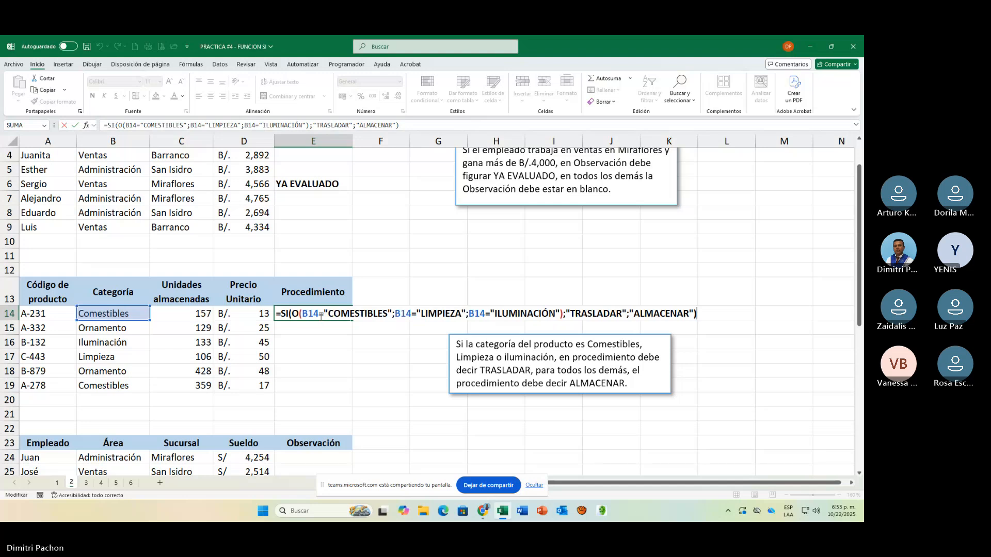
pyautogui.press('Return')
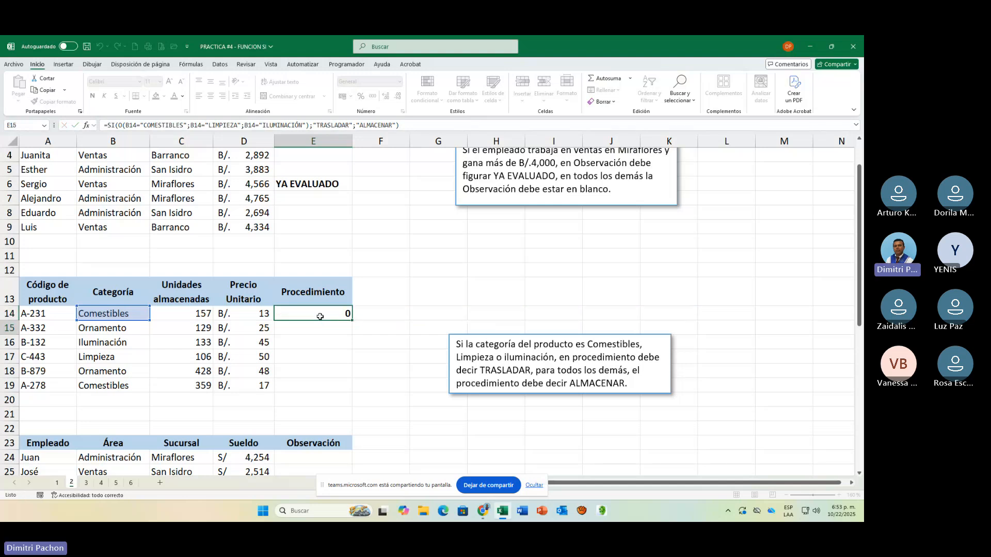
# Step: Copy the E14 formula down the Procedimiento column through E19 and check the copied formula in E16
pyautogui.click(320, 316)
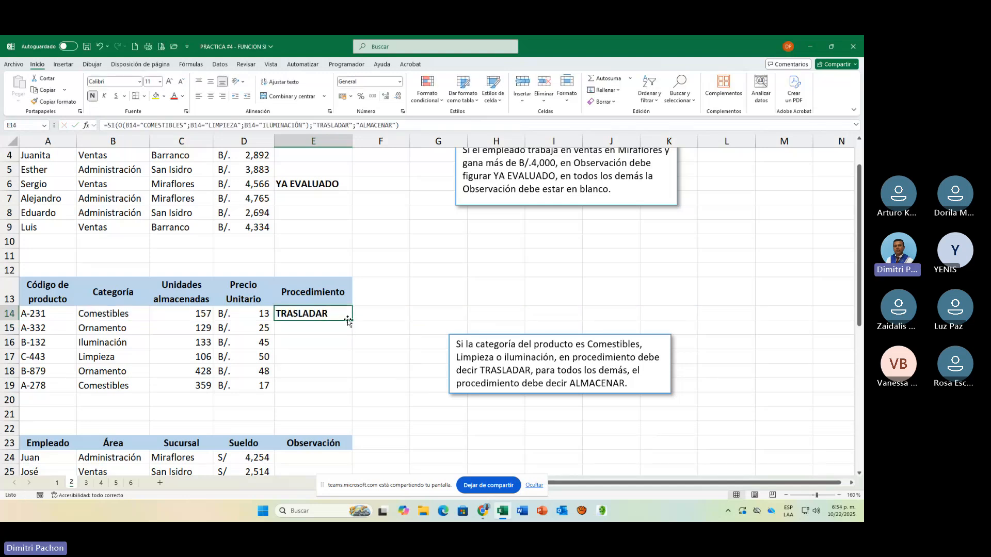
pyautogui.moveTo(347, 320); pyautogui.dragTo(341, 393)
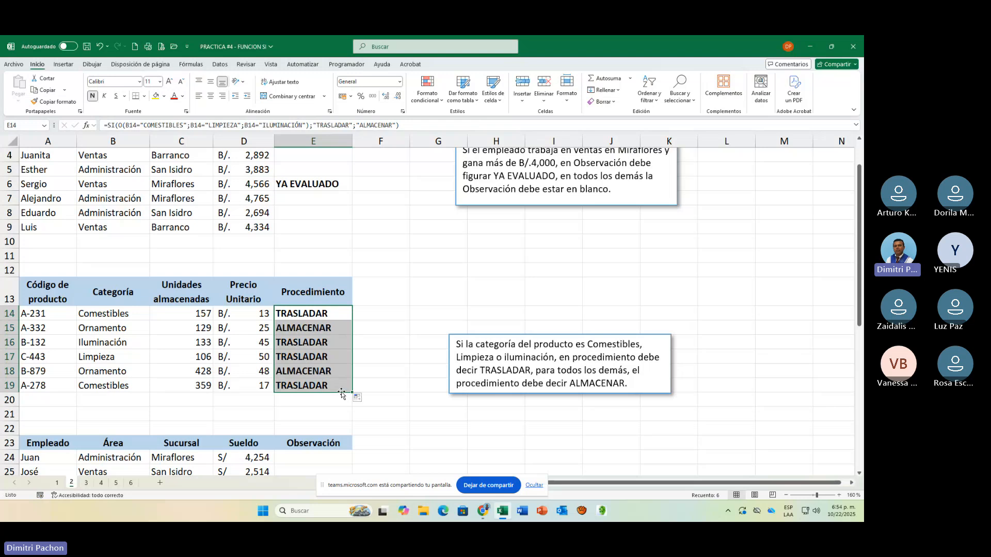
pyautogui.click(316, 343)
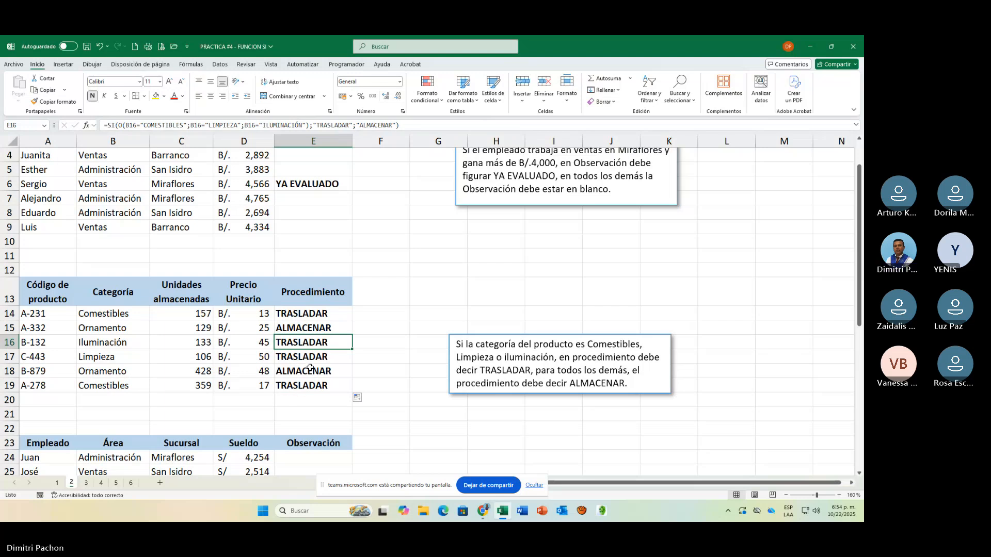
# Step: Start an SI formula in E24 with a nested O function whose first condition is B24="ADMINISTRACIÓN"
pyautogui.scroll(-1, 343, 416)
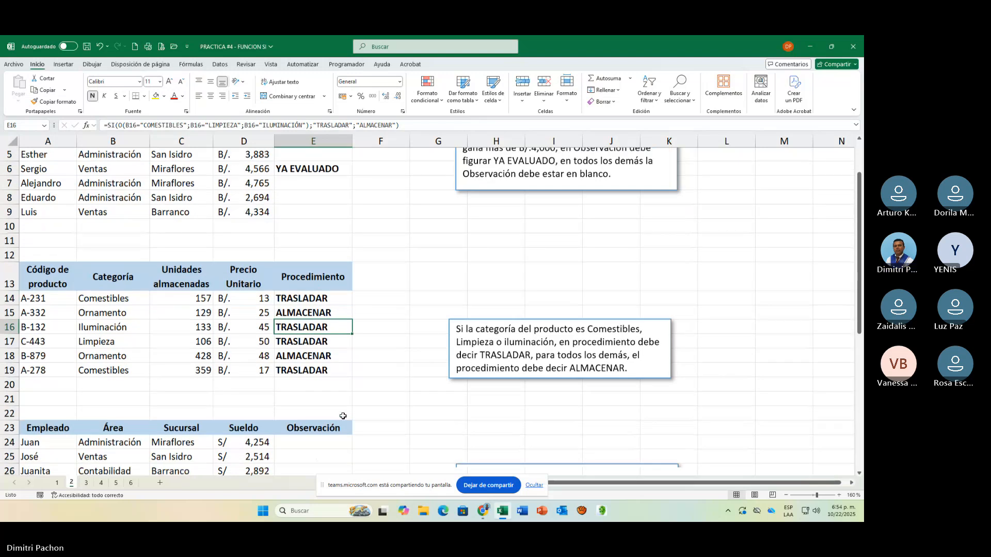
pyautogui.scroll(-8, 342, 416)
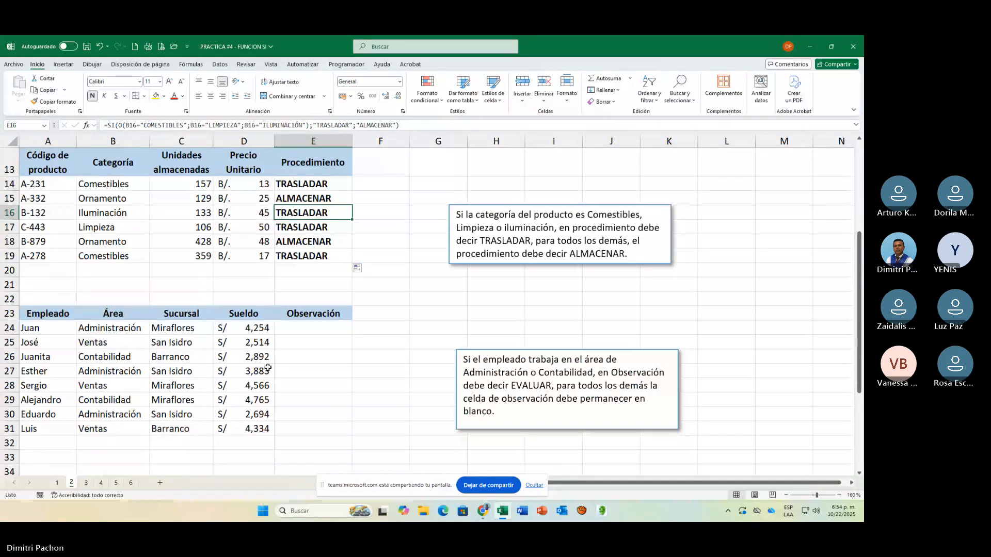
pyautogui.scroll(4, 268, 368)
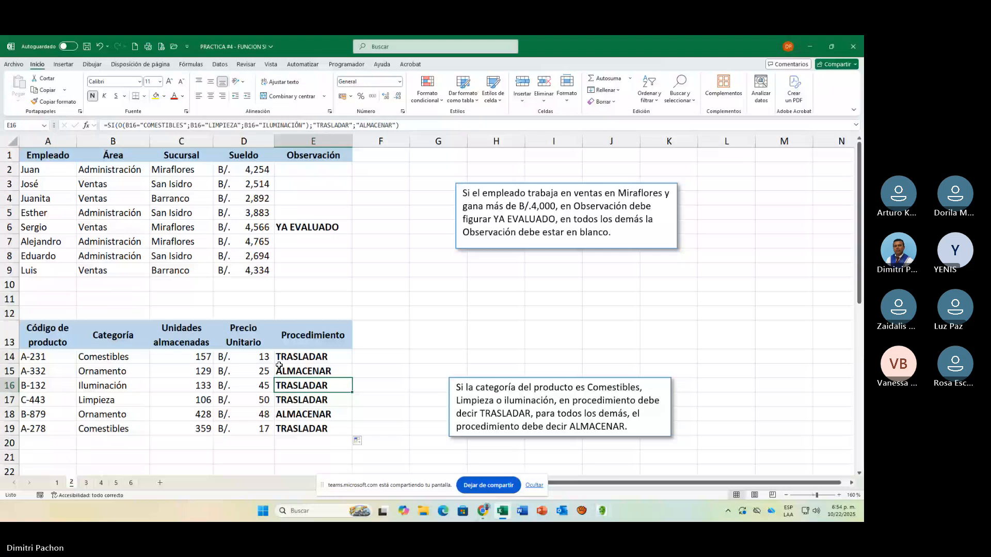
pyautogui.scroll(-1, 279, 366)
pyautogui.scroll(-4, 279, 365)
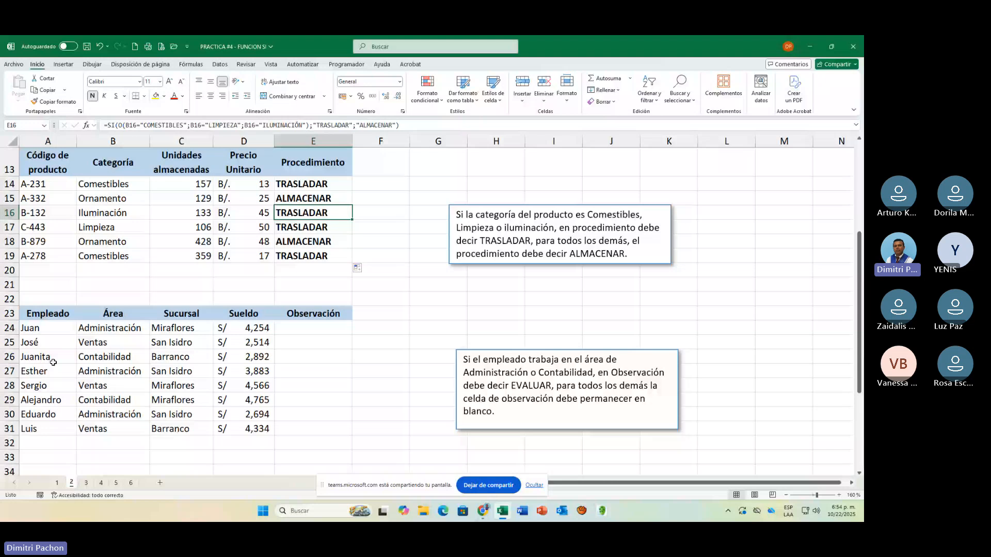
pyautogui.scroll(4, 53, 363)
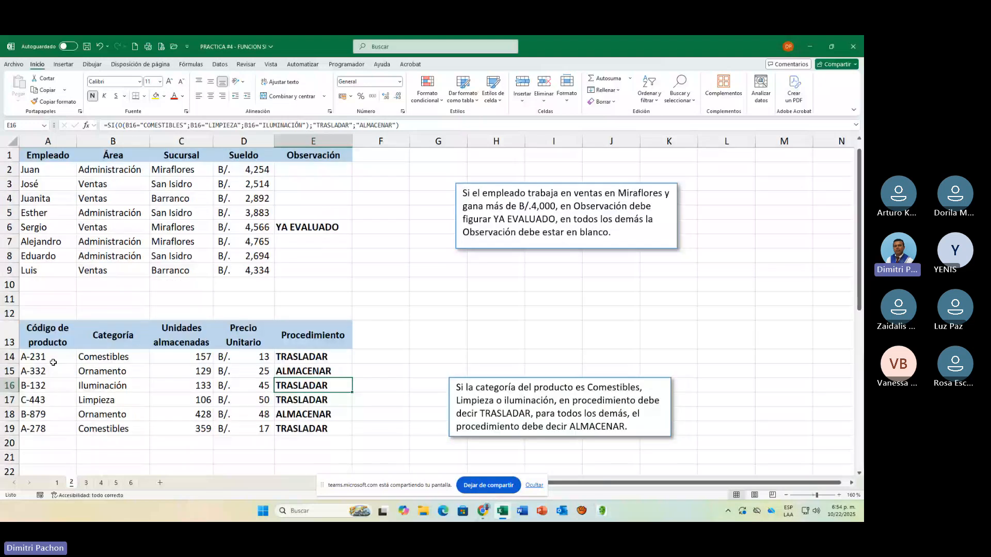
pyautogui.scroll(-2, 53, 362)
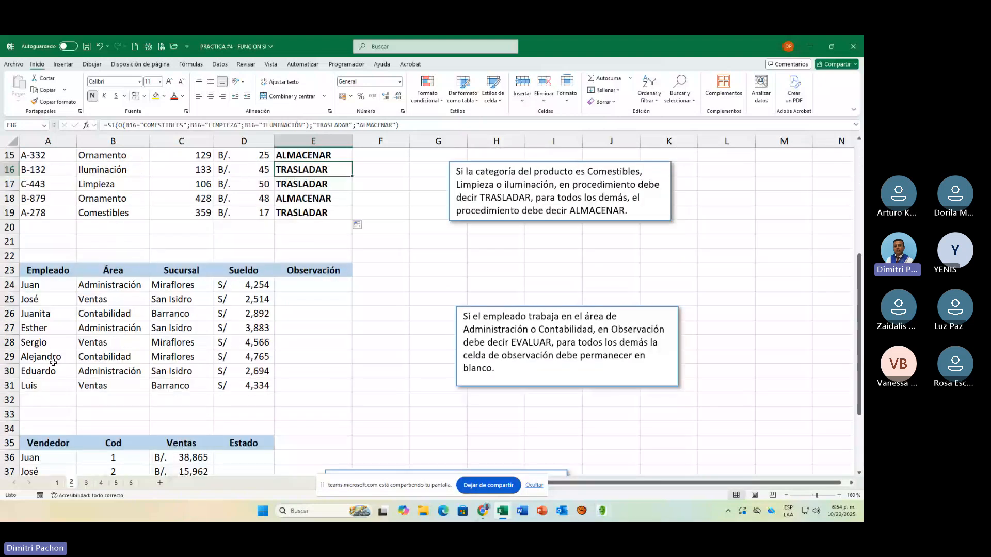
pyautogui.click(53, 361)
pyautogui.click(301, 289)
pyautogui.write('=SI(O(')
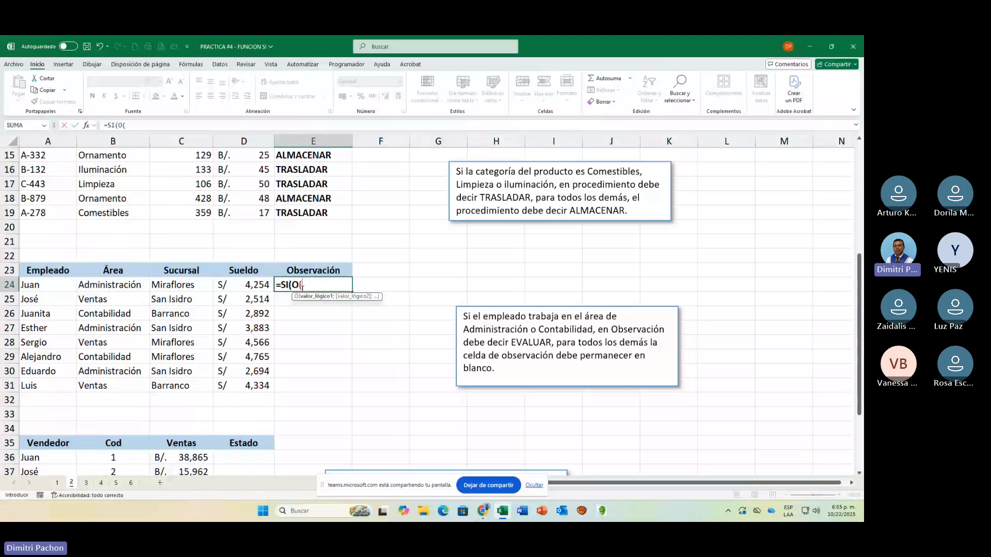
pyautogui.click(134, 288)
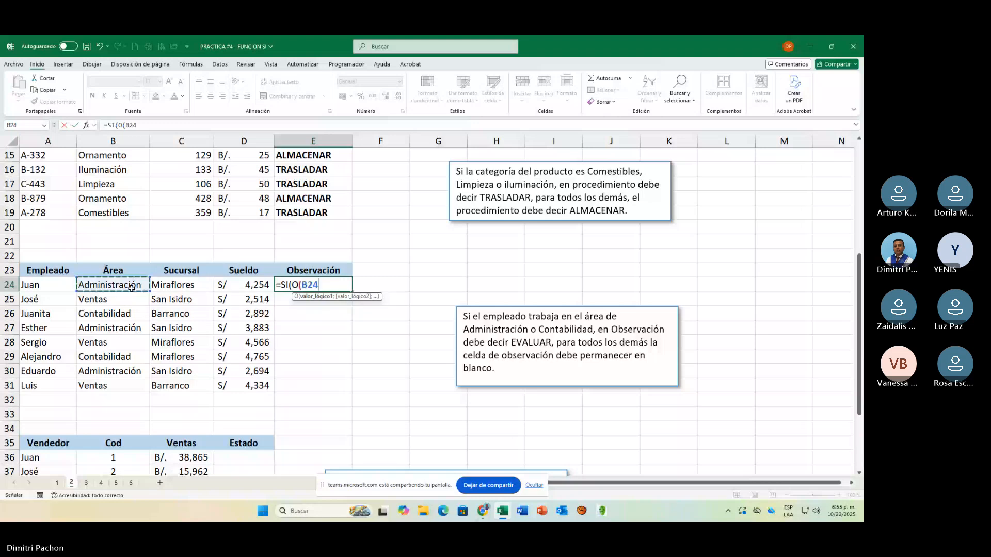
pyautogui.write('=')
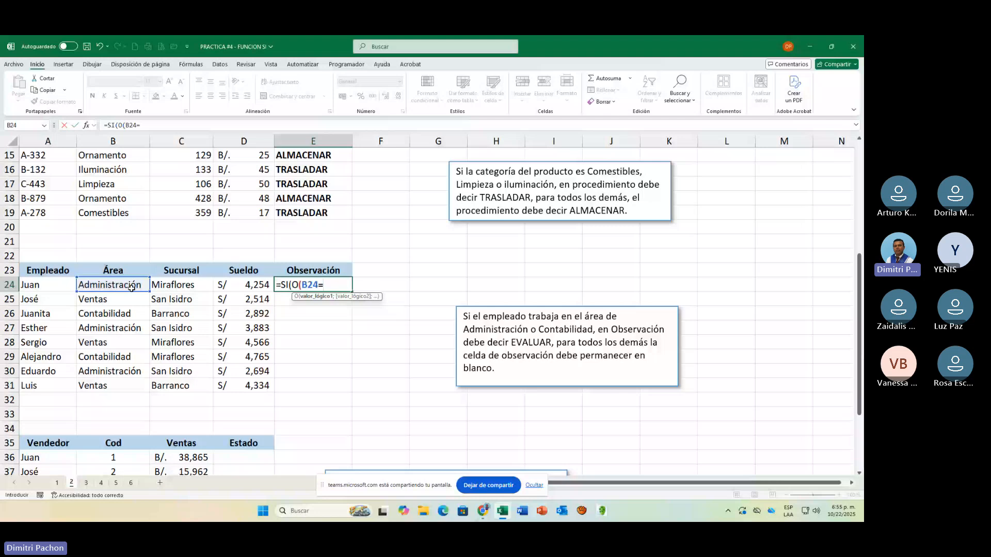
pyautogui.write('"')
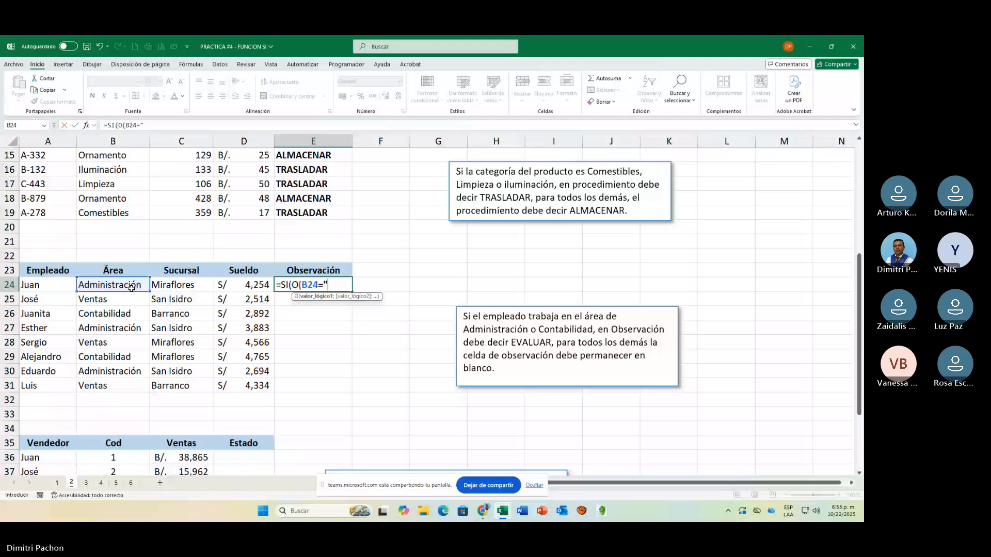
pyautogui.write('ADMINISTRACI')
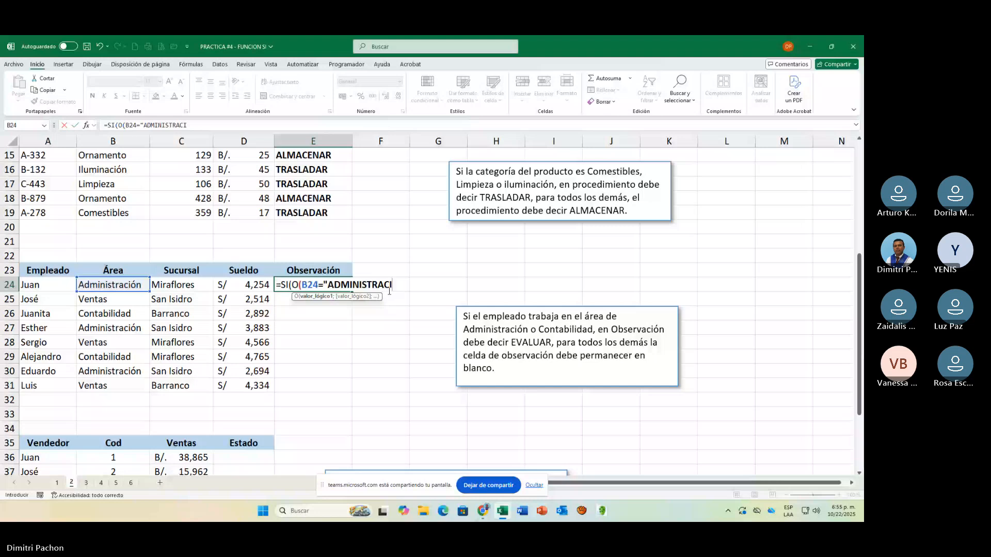
pyautogui.write('ÓN";')
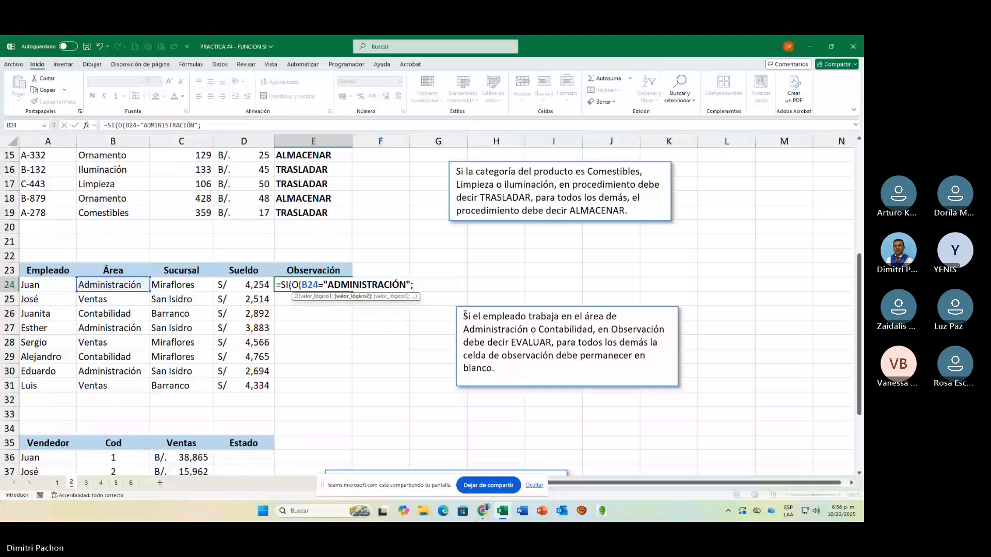
# Step: Complete the E24 formula with second condition B24="CONTABILIDAD", "EVALUAR" if true and empty text "" if false, and enter it
pyautogui.write('B24')
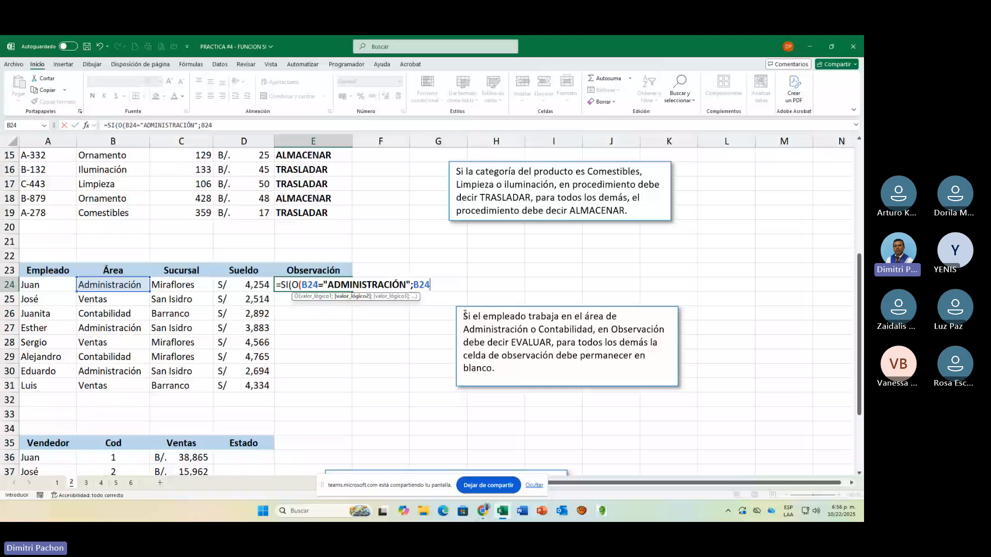
pyautogui.write('="CONTABILIDAD");"')
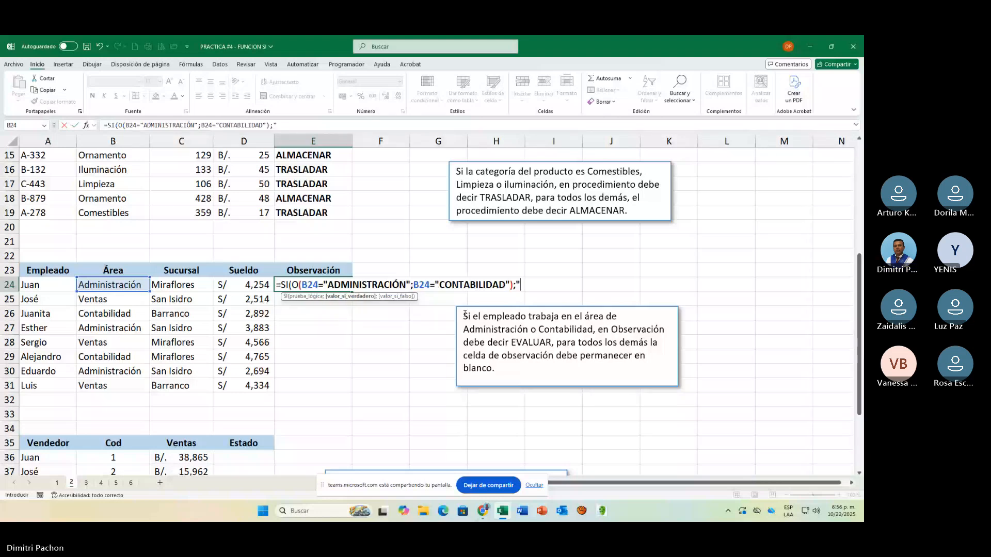
pyautogui.write('EVA')
pyautogui.write('LUAR";""')
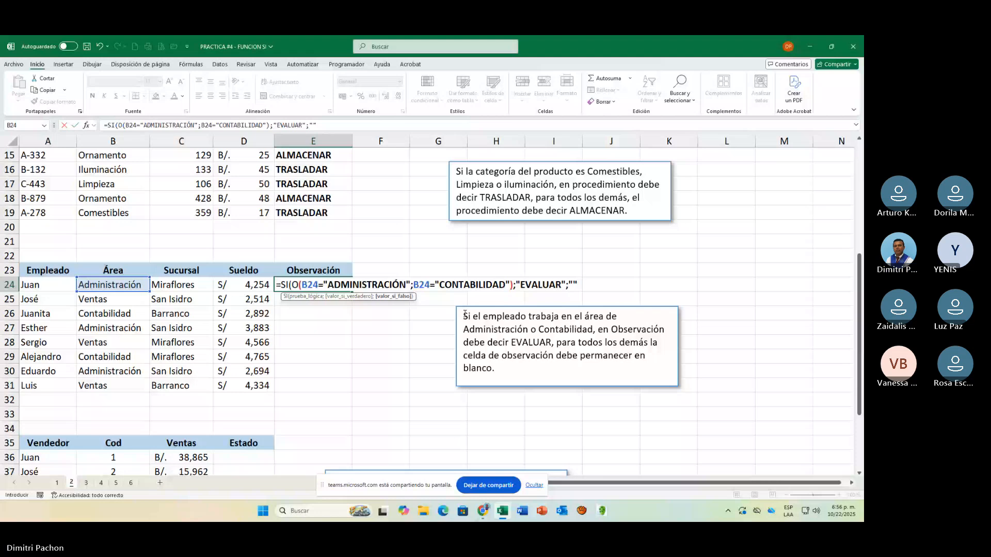
pyautogui.write(')')
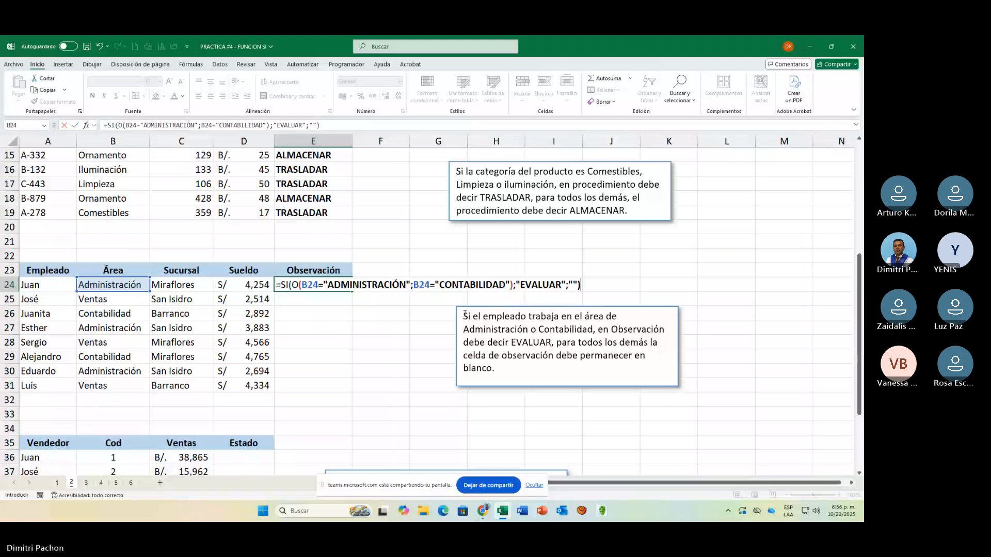
pyautogui.press('Return')
# Step: Copy the E24 formula down the Observación column through E31 and display the E24 formula in its cell for review
pyautogui.click(338, 289)
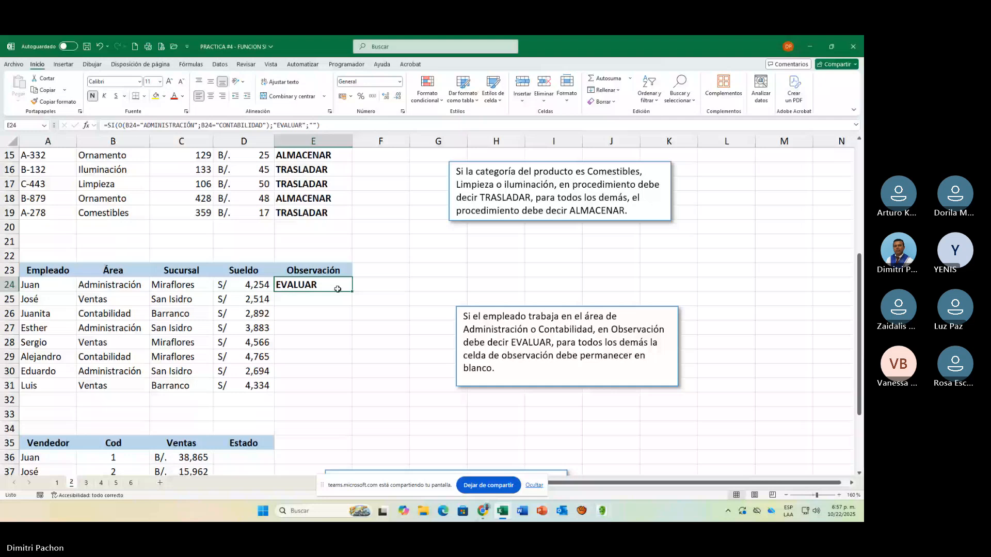
pyautogui.moveTo(352, 291); pyautogui.dragTo(353, 390)
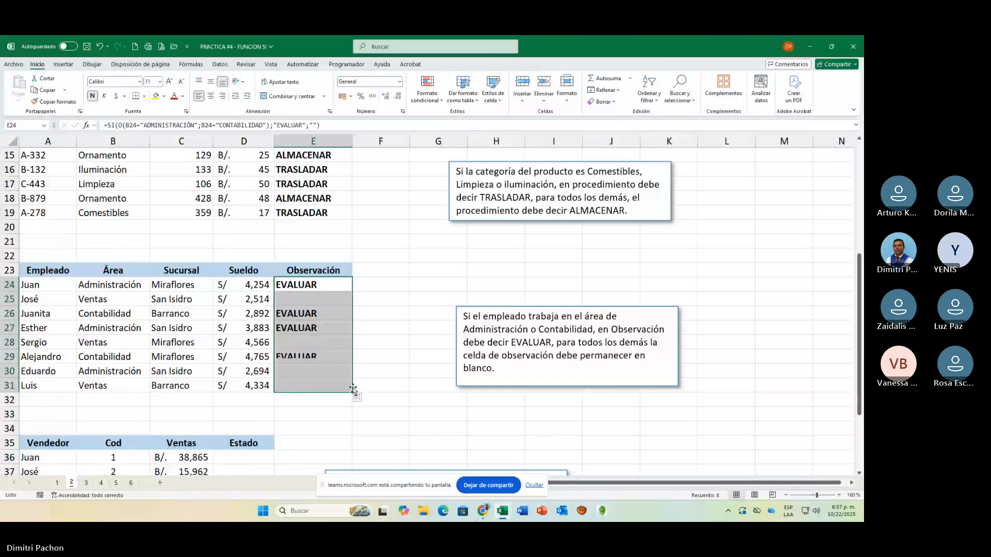
pyautogui.press('F2')
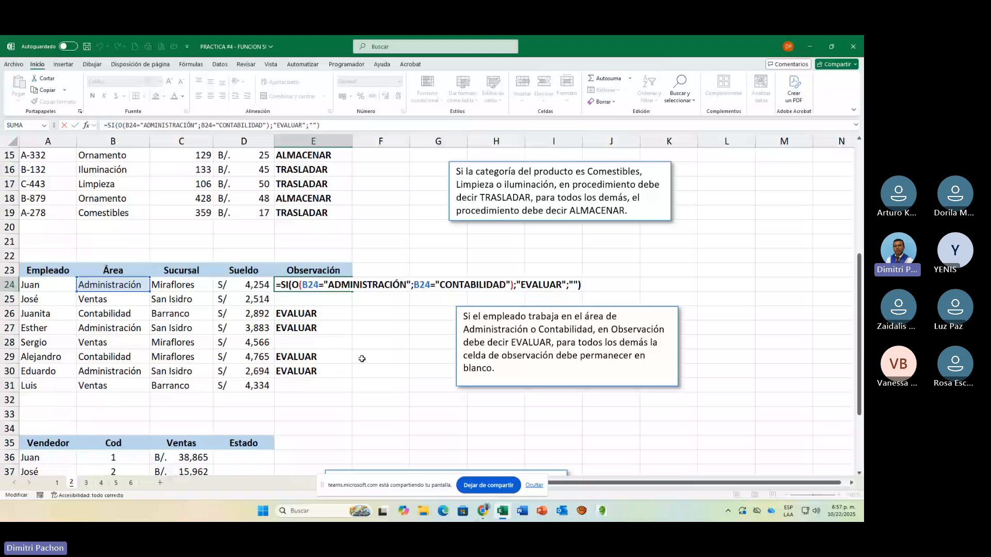
pyautogui.press('Return')
# Step: Move the Estado instruction text box beside the Vendedor table clear of column E so it starts in column F
pyautogui.press('Return')
pyautogui.press('Return')
pyautogui.press('Return')
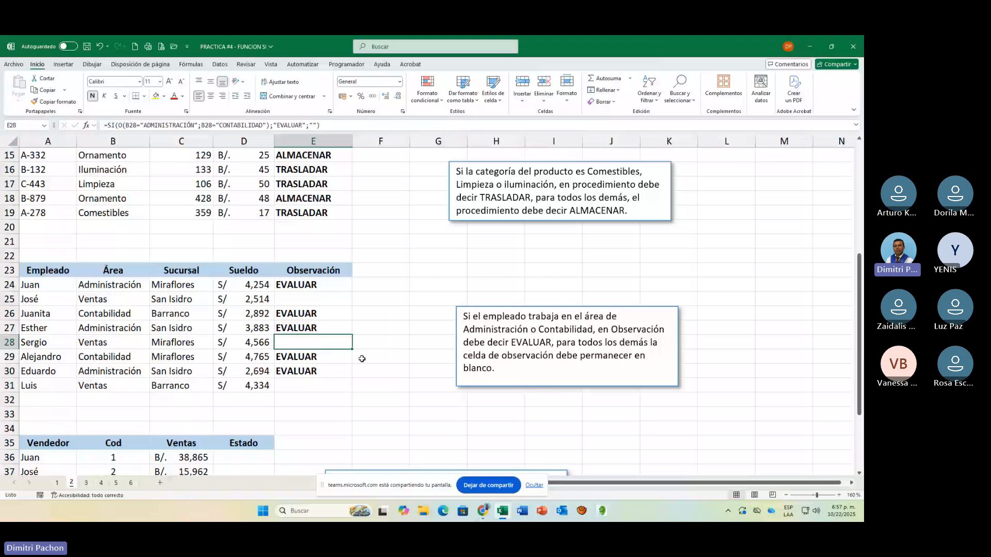
pyautogui.press('Return')
pyautogui.press('Return')
pyautogui.press('Return')
pyautogui.press('Return')
pyautogui.press('Return')
pyautogui.press('Return')
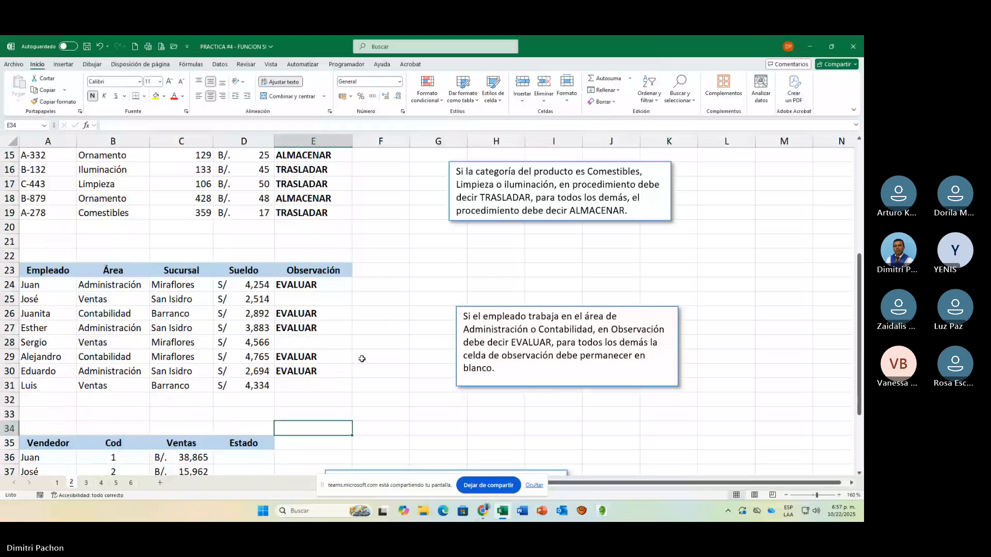
pyautogui.press('Return')
pyautogui.press('Return')
pyautogui.press('Return')
pyautogui.press('Return')
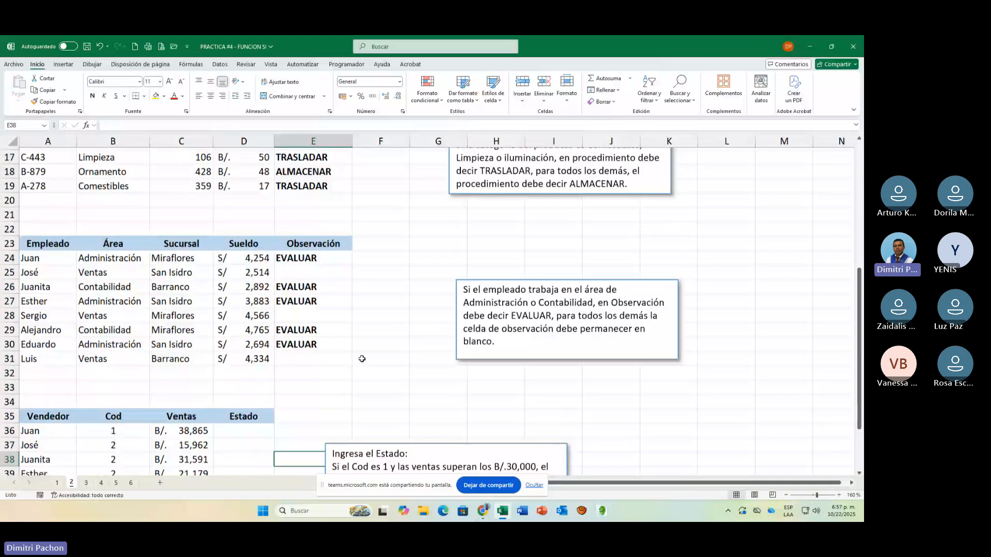
pyautogui.press('Return')
pyautogui.press('Return')
pyautogui.press('Return')
pyautogui.press('Return')
pyautogui.press('Return')
pyautogui.press('Return')
pyautogui.press('Return')
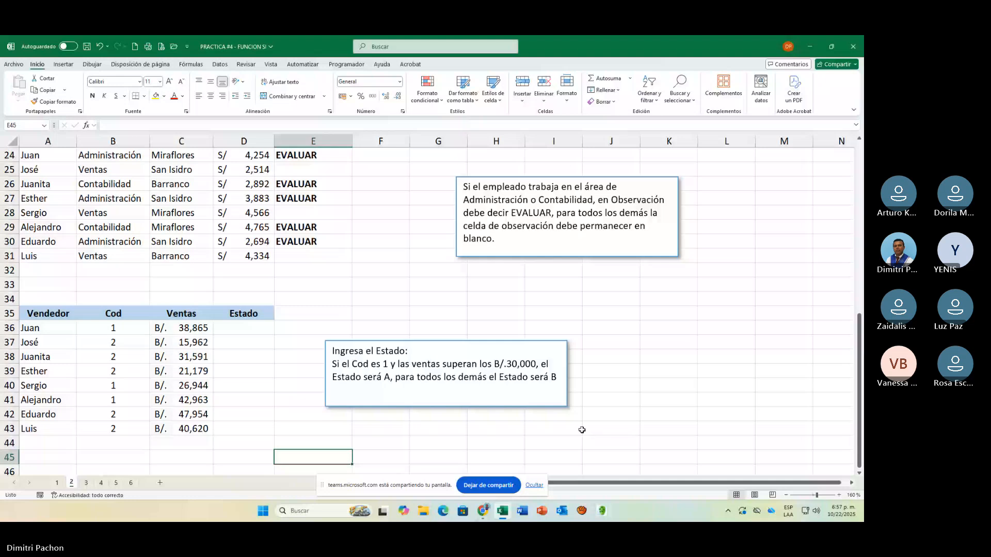
pyautogui.moveTo(564, 409)
pyautogui.mouseDown()
pyautogui.moveTo(617, 417)
pyautogui.moveTo(570, 413)
pyautogui.mouseUp()
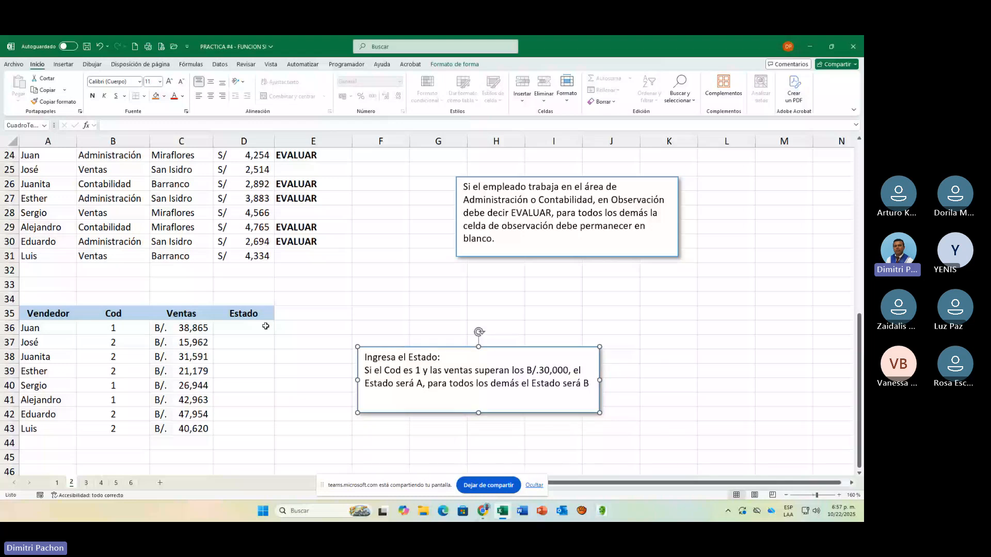
# Step: Start an SI formula in D36 with a nested Y function whose first condition is B36=1
pyautogui.click(266, 326)
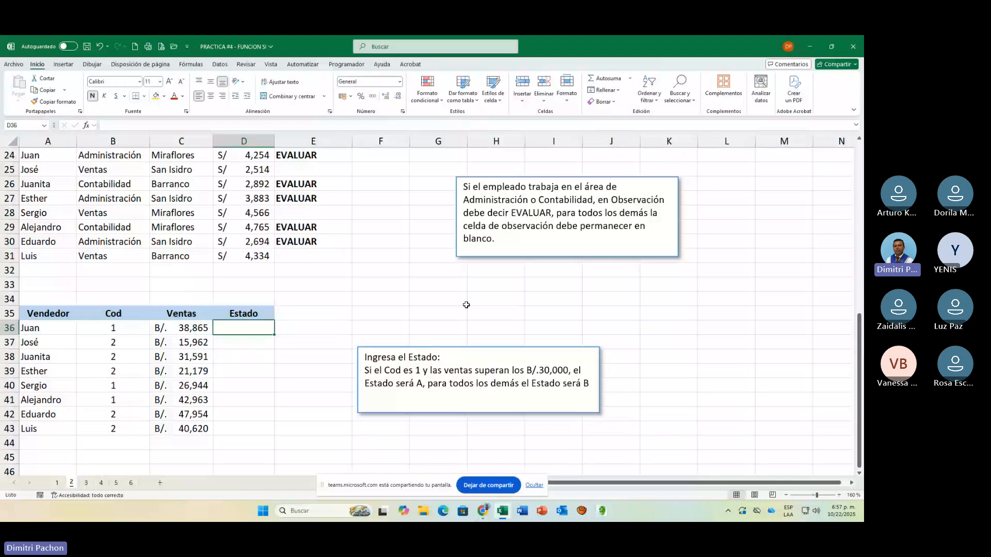
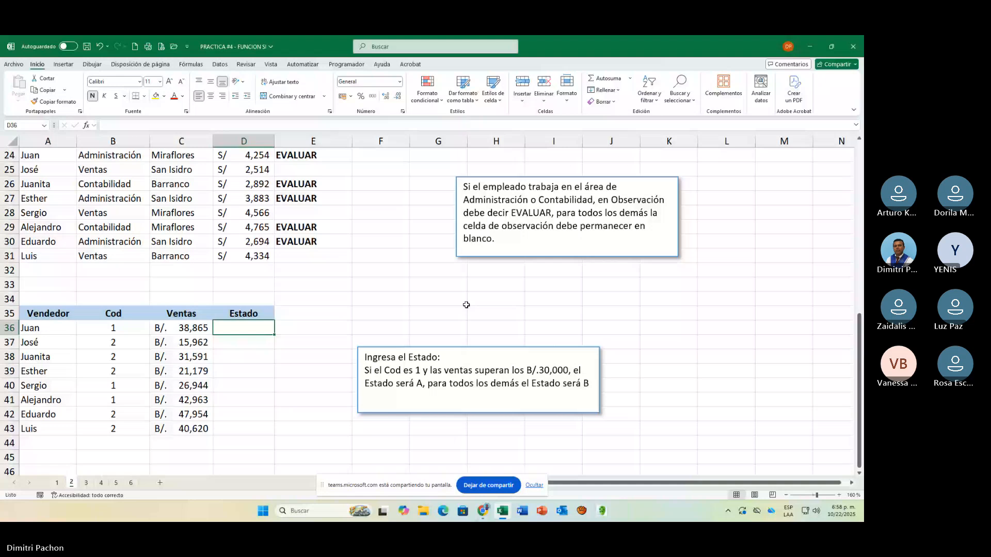
pyautogui.write('=')
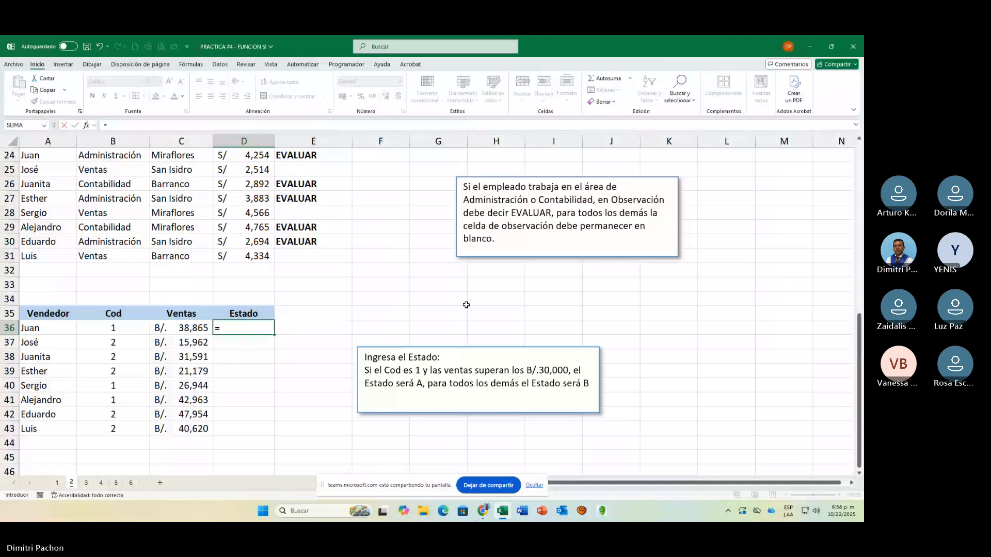
pyautogui.write('SI(')
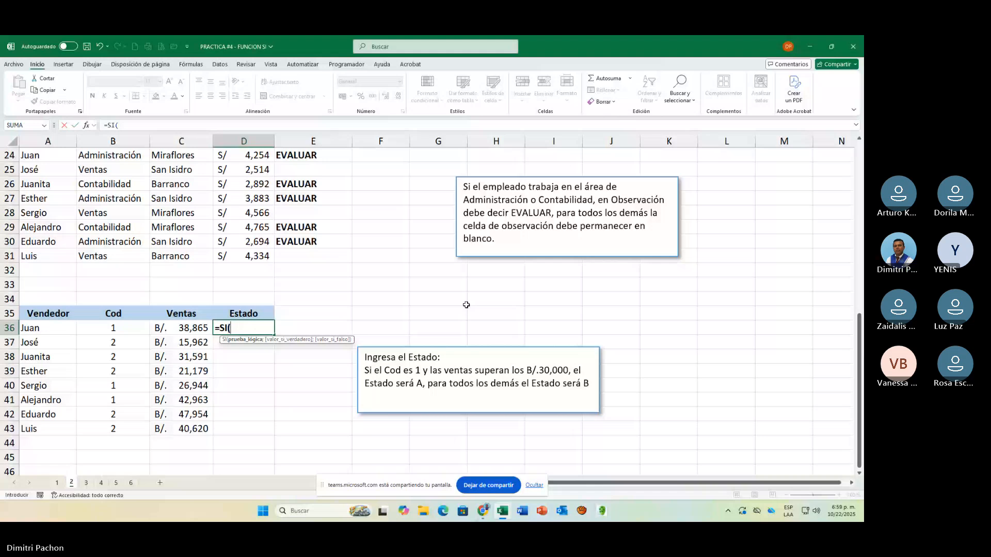
pyautogui.write('Y(')
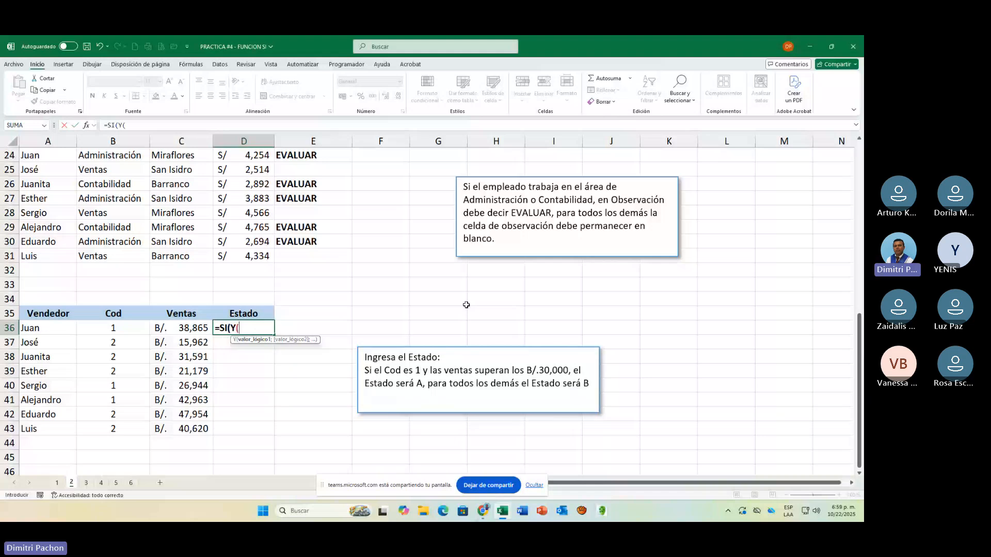
pyautogui.click(105, 333)
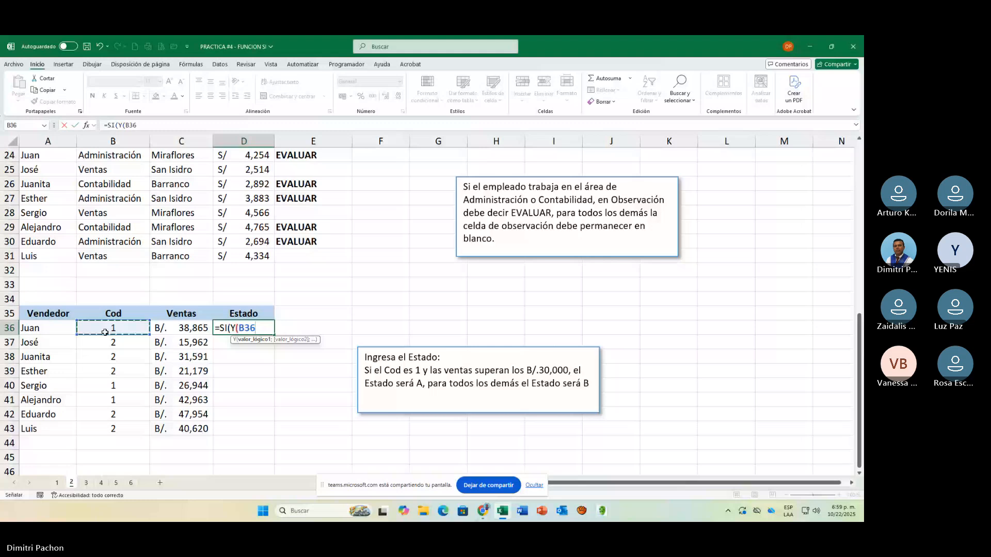
pyautogui.write('=1')
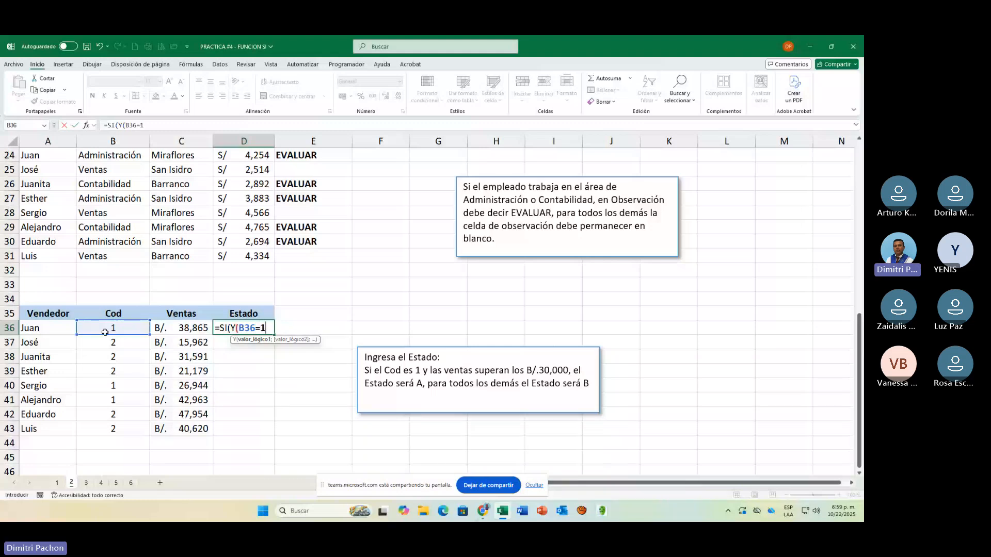
pyautogui.write(';')
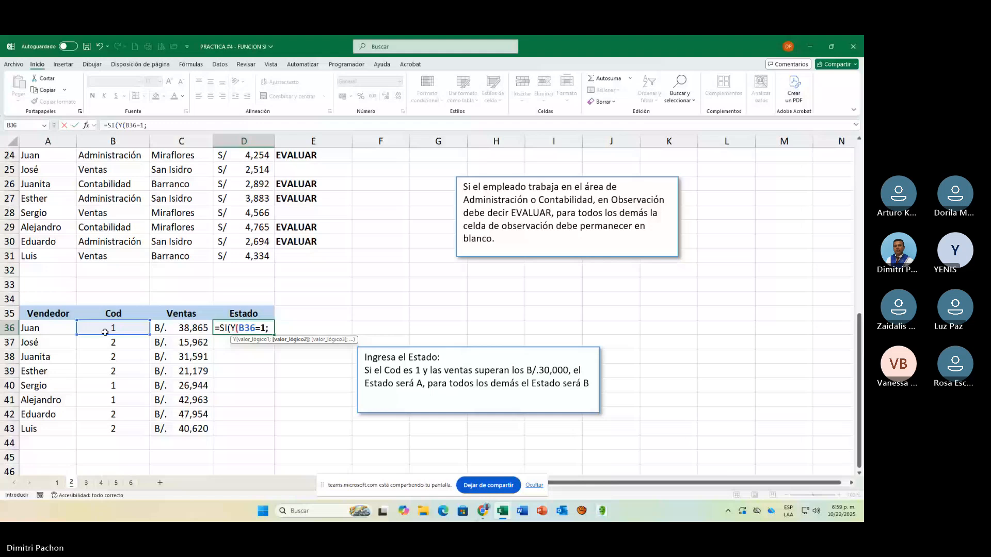
# Step: Complete the D36 formula with second condition C36>30000, "A" if true and "B" if false
pyautogui.click(168, 323)
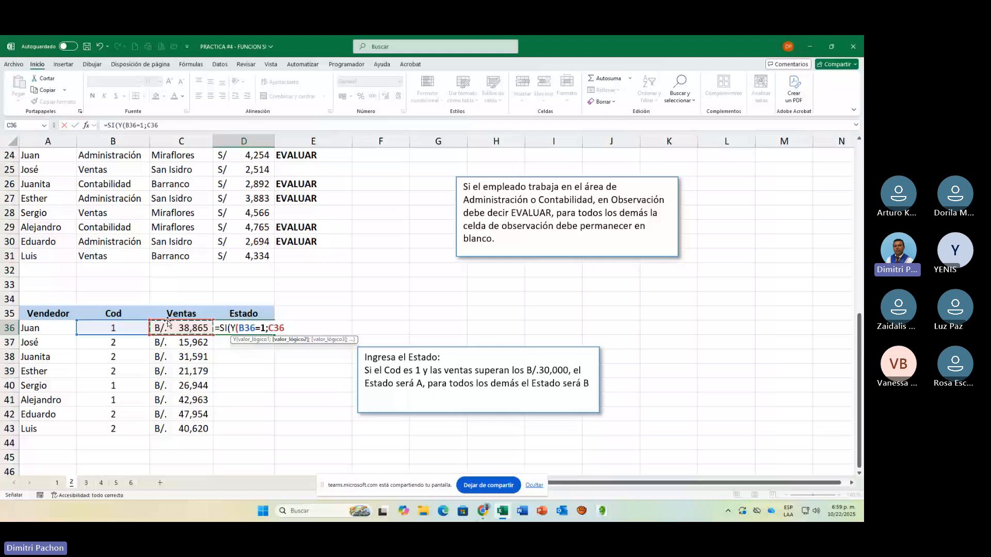
pyautogui.write('>')
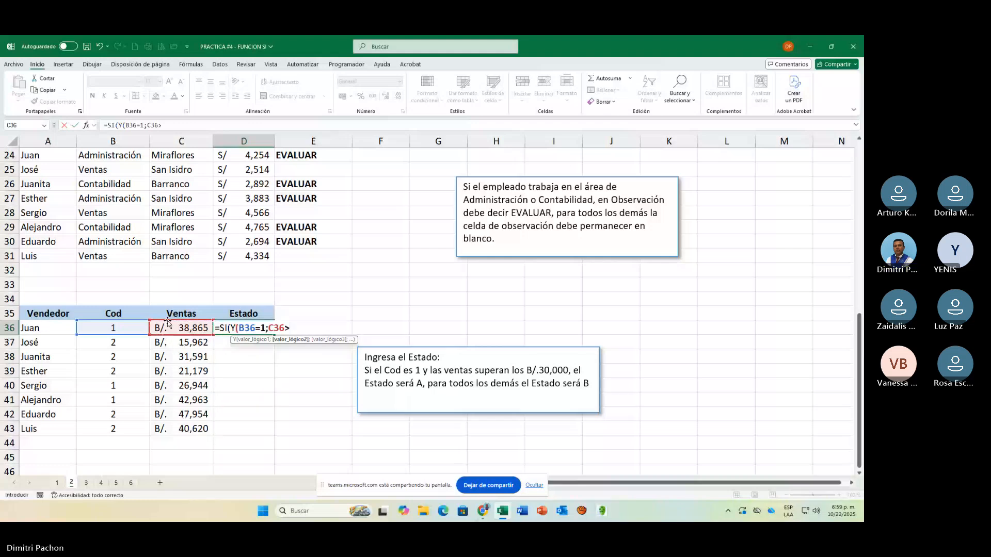
pyautogui.write('30000)')
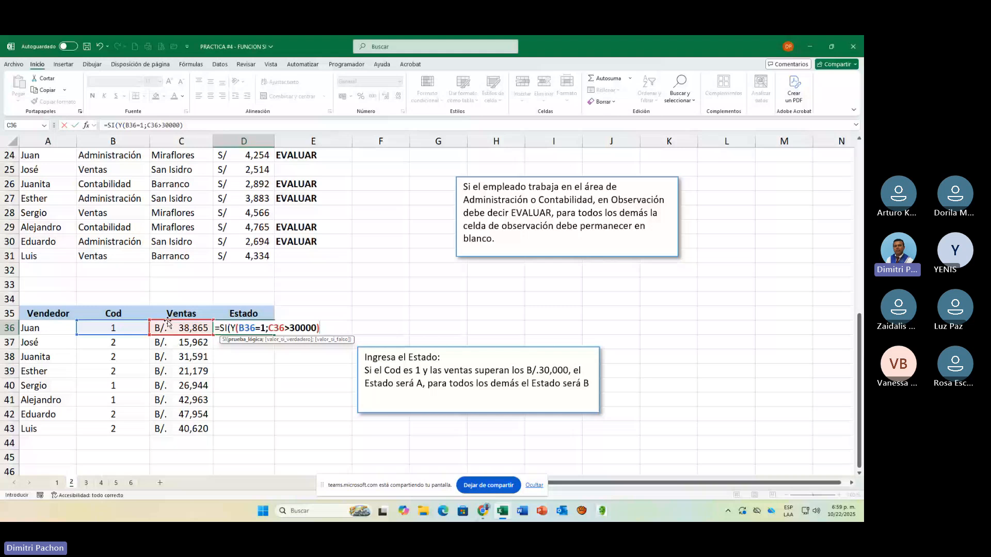
pyautogui.write(');')
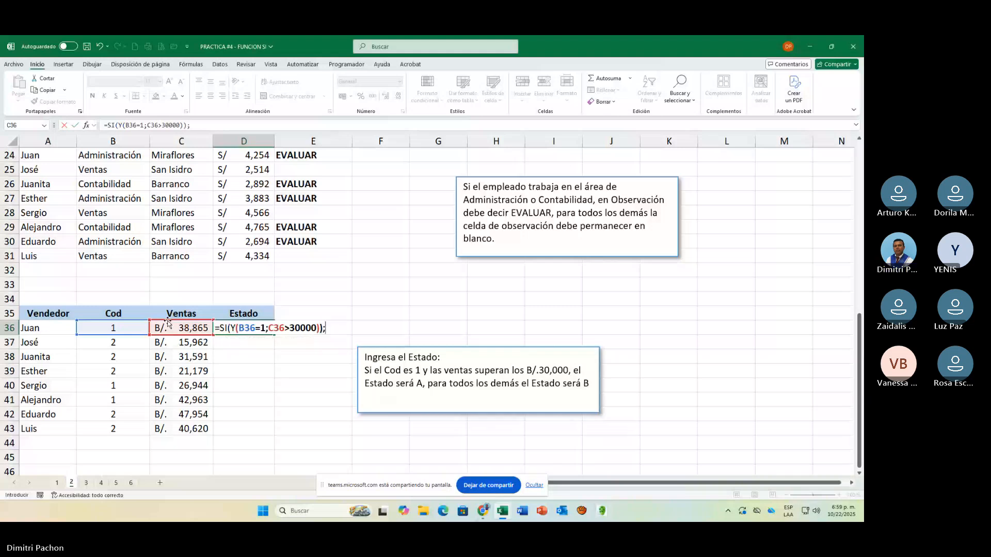
pyautogui.write('"')
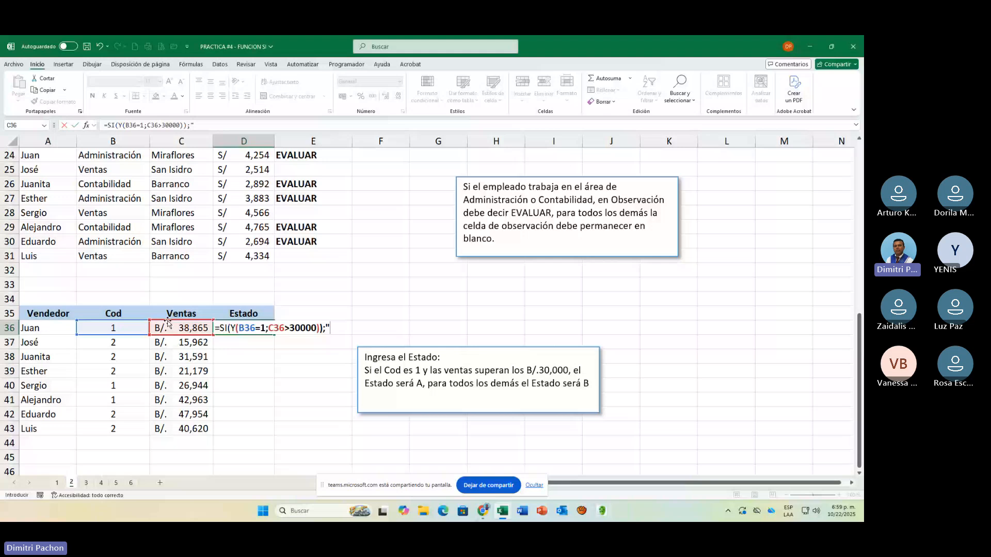
pyautogui.write('A";"B")')
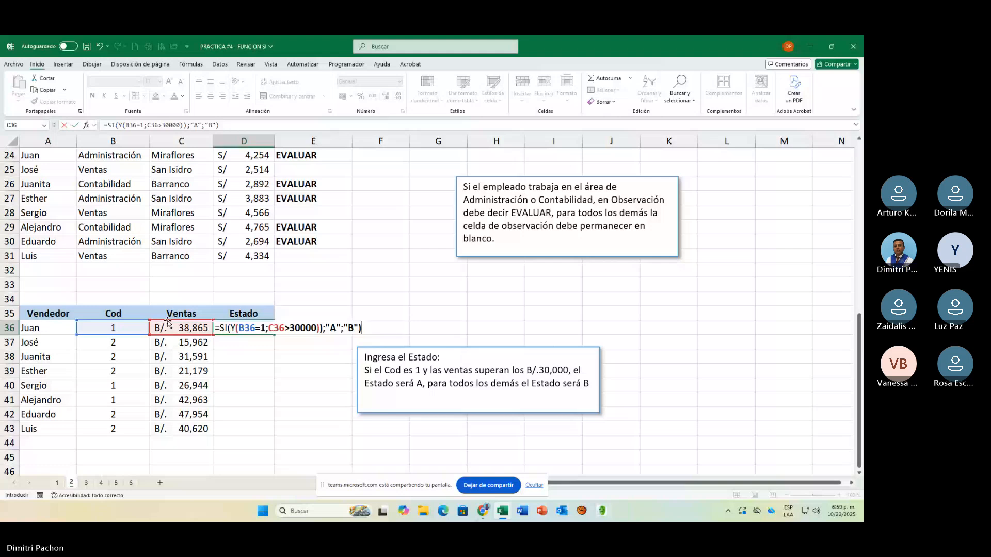
# Step: Remove the extra closing parenthesis after 30000 in the D36 formula and enter the corrected formula
pyautogui.press('Return')
pyautogui.click(412, 319)
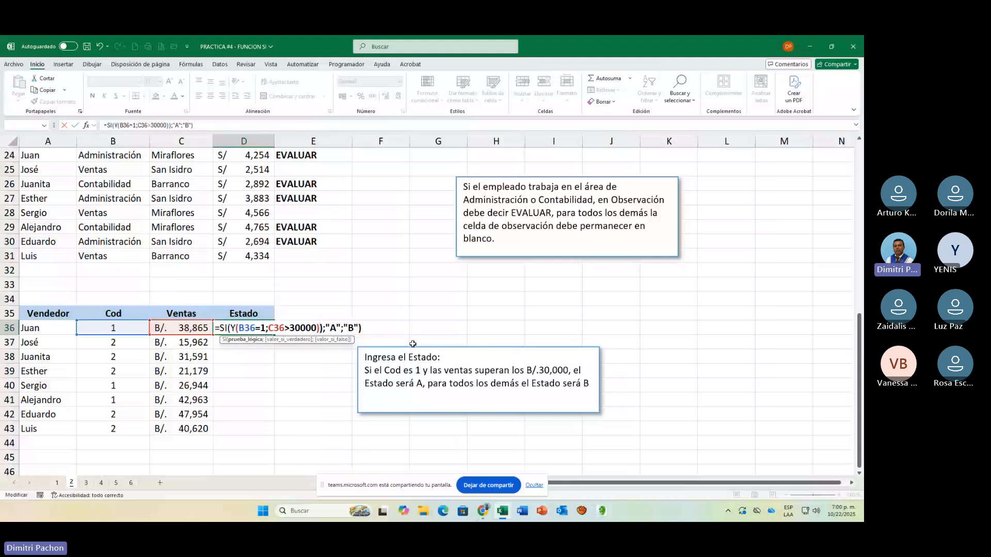
pyautogui.press('BackSpace')
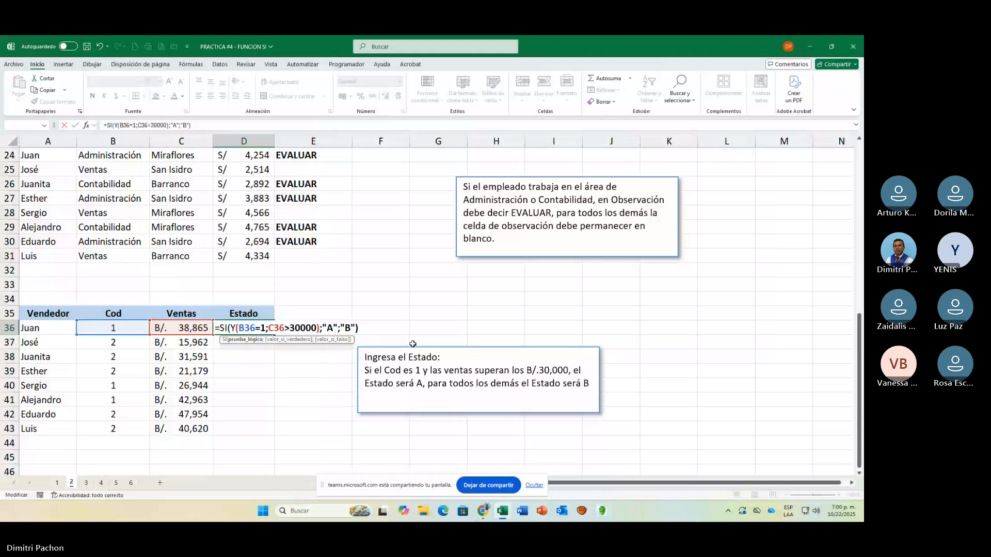
pyautogui.press('Return')
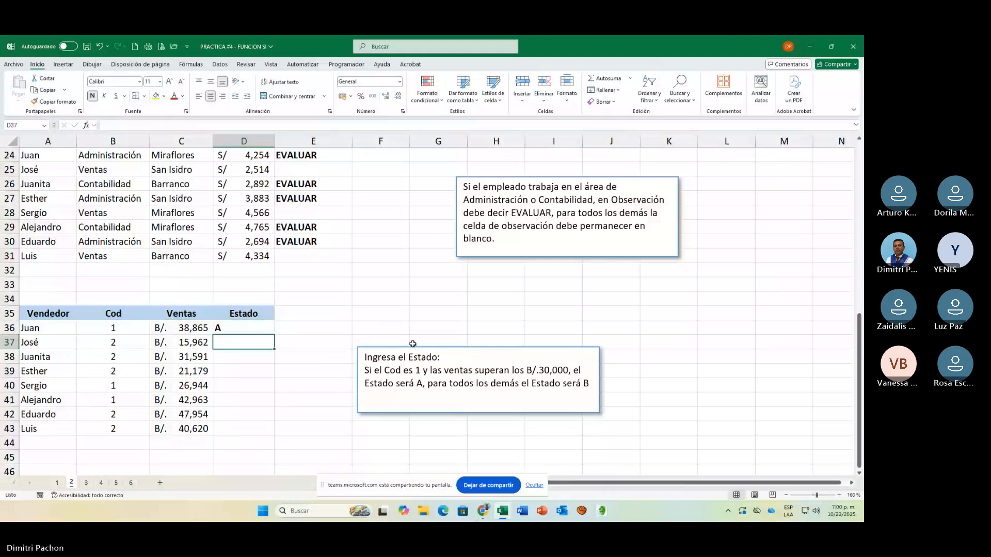
# Step: Copy the D36 formula down the Estado column through D43 and center the results horizontally
pyautogui.click(258, 331)
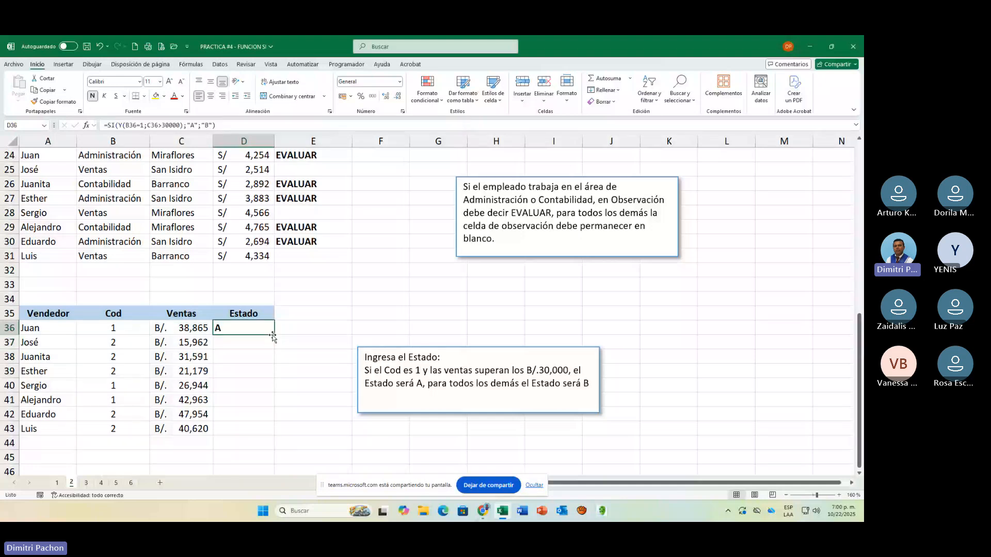
pyautogui.doubleClick(273, 335)
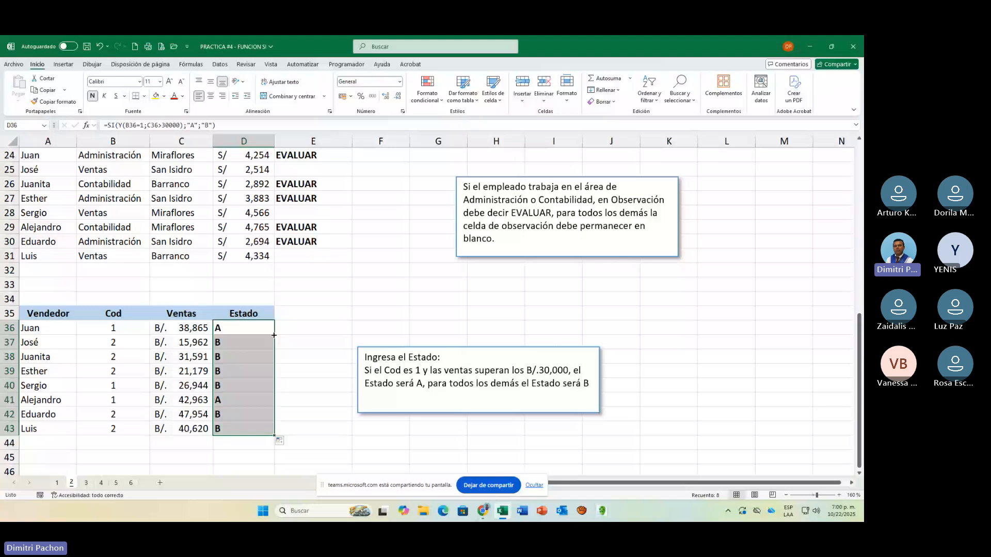
pyautogui.click(210, 96)
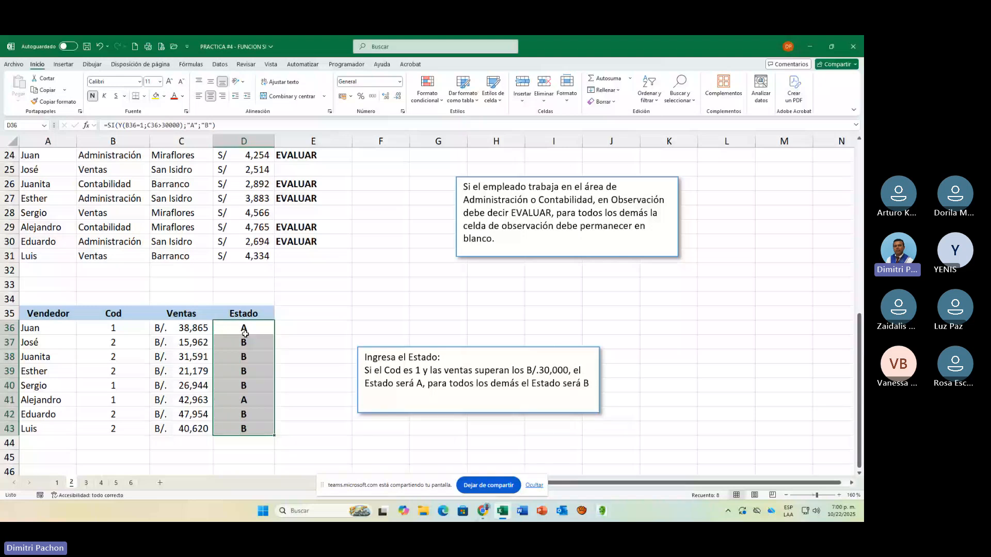
# Step: Display the D36 formula in its cell for review and leave it as entered
pyautogui.doubleClick(245, 333)
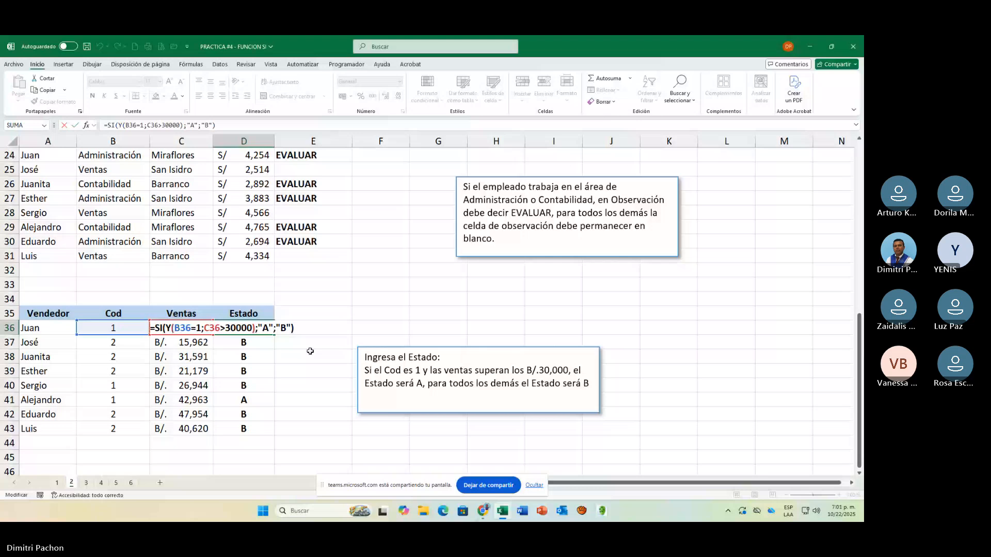
pyautogui.press('Return')
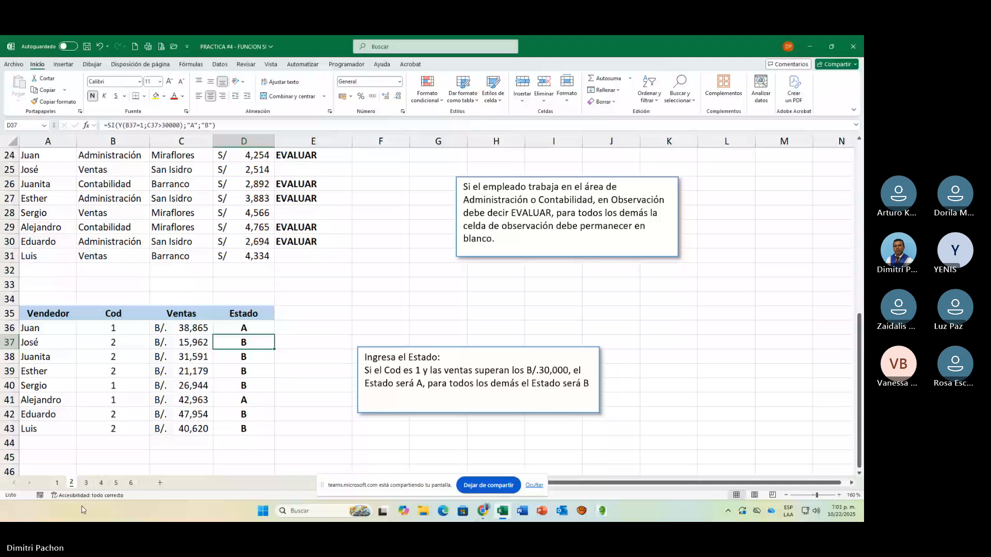
# Step: Compare the country Código exercise on sheet 4 with the Código table on sheet 1
pyautogui.click(101, 483)
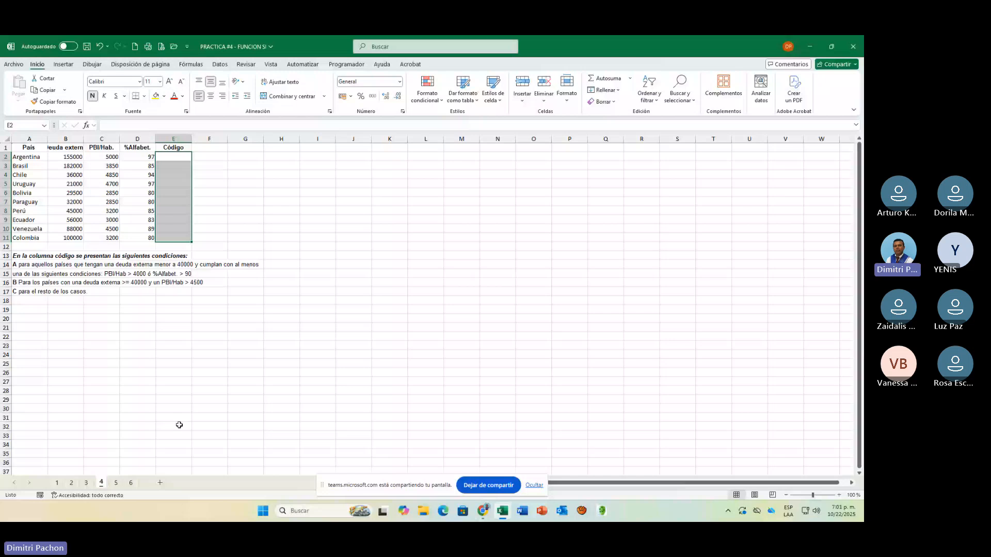
pyautogui.click(56, 482)
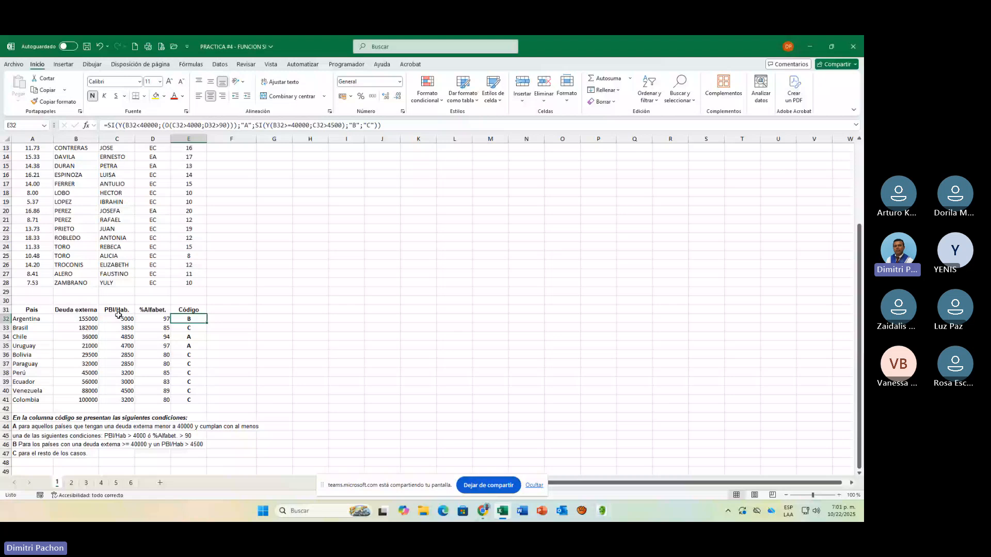
pyautogui.click(101, 482)
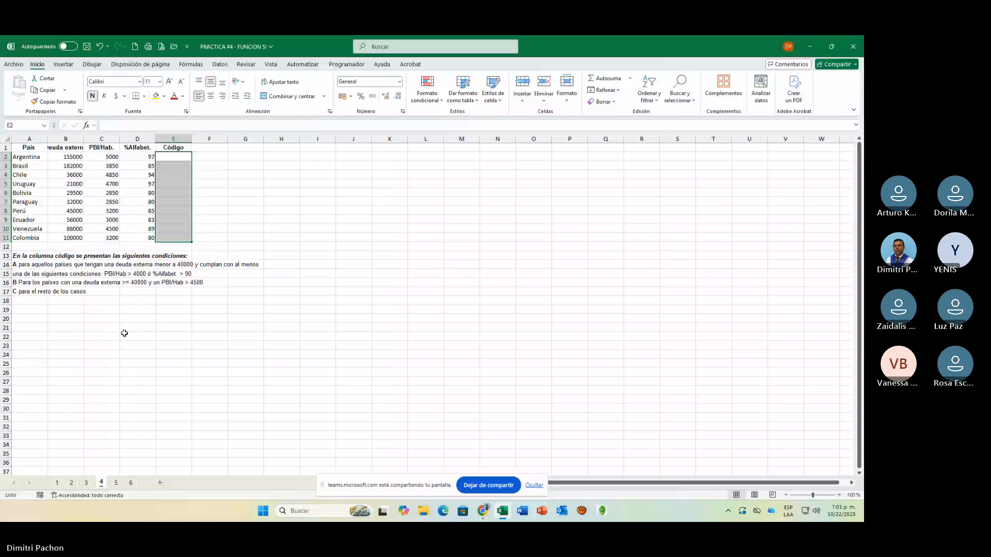
# Step: Open sheet 5 and autofit column C so the full Grupo 2 team names fit
pyautogui.click(116, 483)
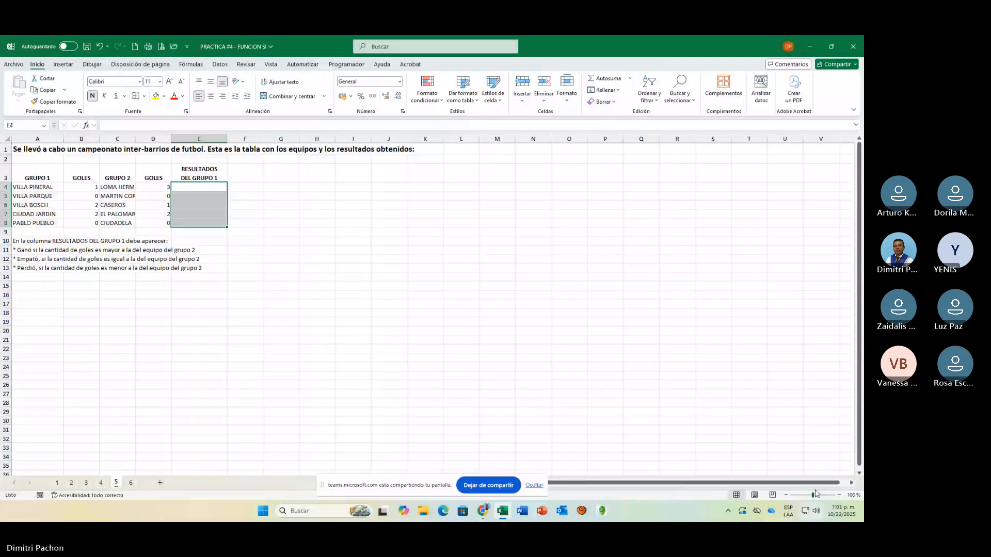
pyautogui.click(839, 495)
pyautogui.click(840, 495)
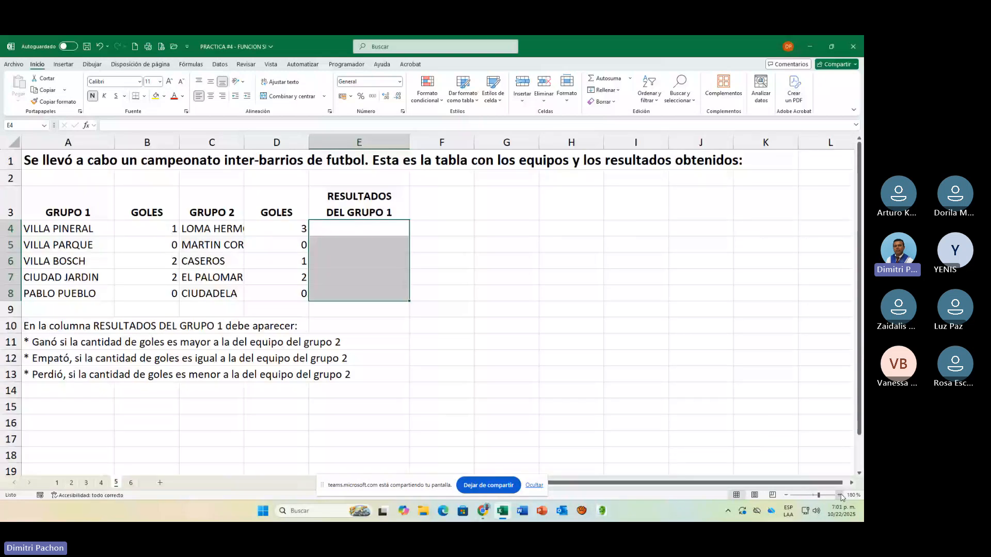
pyautogui.click(840, 496)
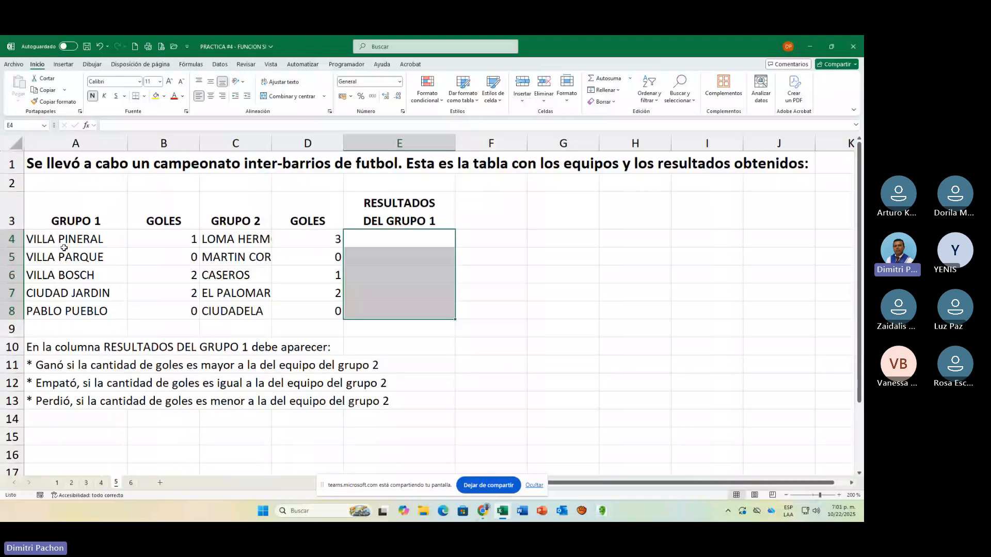
pyautogui.moveTo(65, 245); pyautogui.dragTo(67, 310)
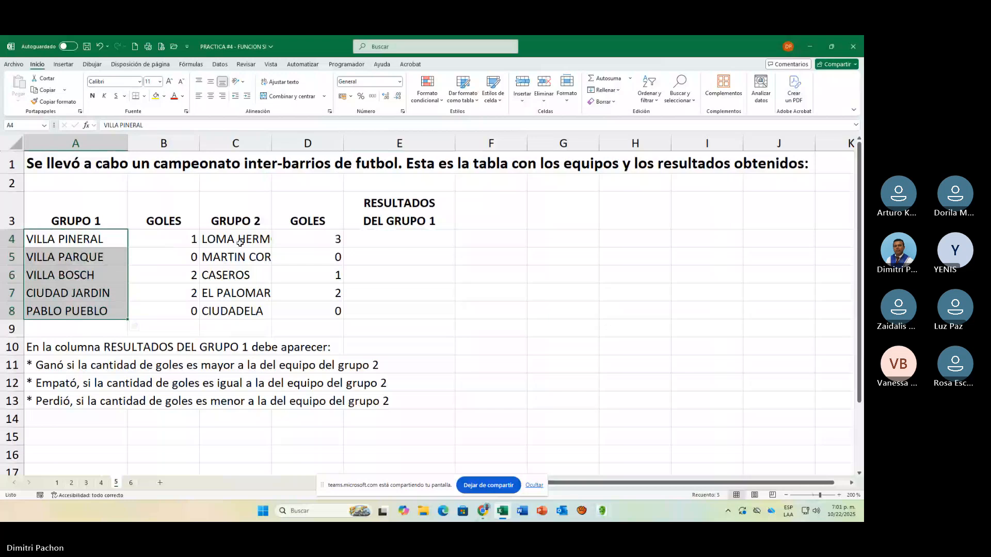
pyautogui.moveTo(240, 242); pyautogui.dragTo(237, 310)
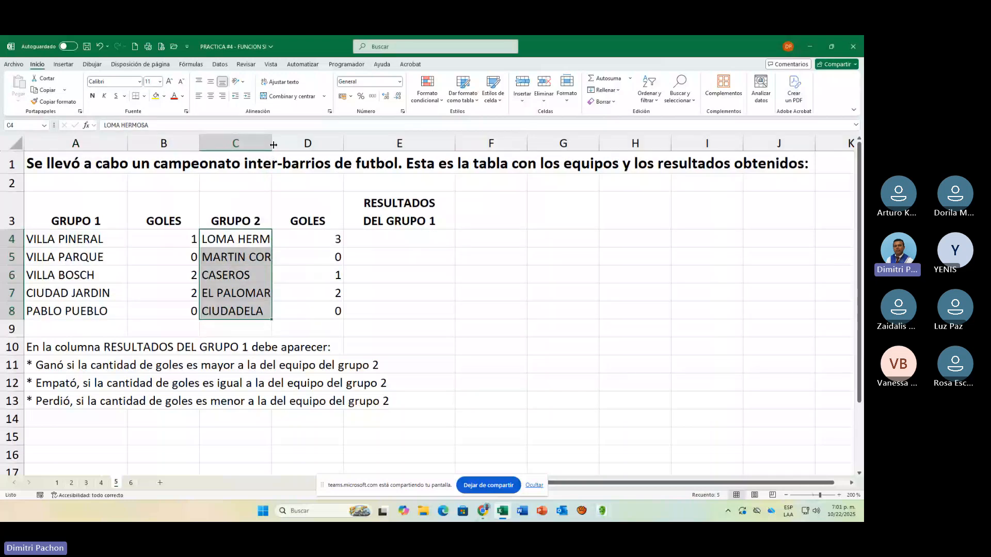
pyautogui.doubleClick(273, 144)
# Step: Center the goal values of both groups in B4:B8 and D4:D8
pyautogui.moveTo(165, 239); pyautogui.dragTo(165, 310)
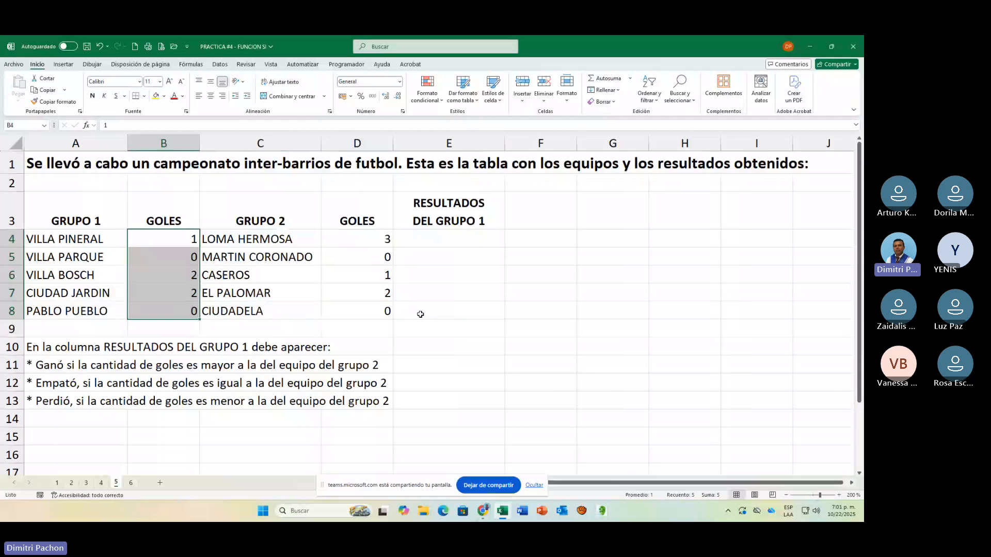
pyautogui.keyDown('ctrl'); pyautogui.click(381, 242); pyautogui.keyUp('ctrl')
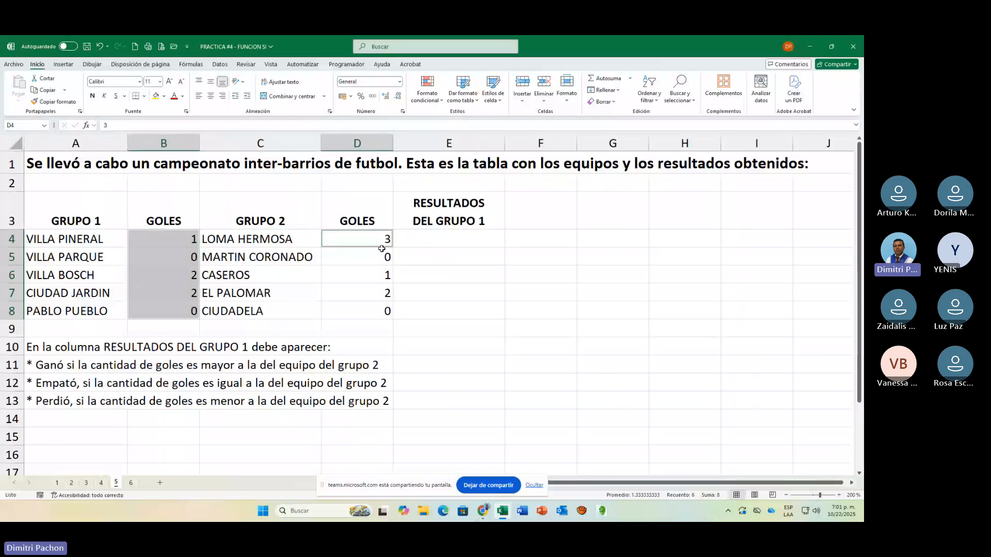
pyautogui.moveTo(382, 249); pyautogui.dragTo(382, 312)
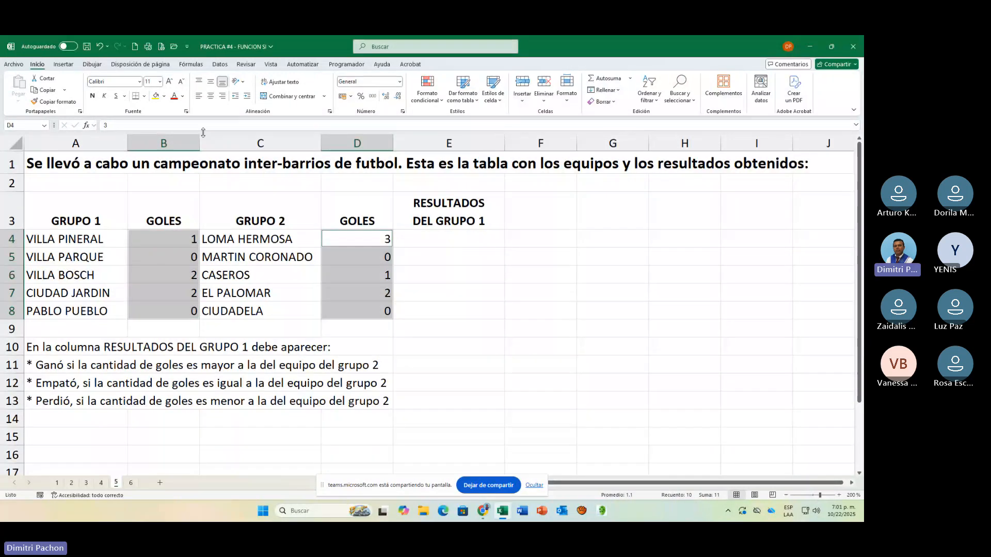
pyautogui.click(210, 95)
# Step: Start an SI formula in E4 that tests whether Grupo 1's goals exceed Grupo 2's, using B4>D4
pyautogui.click(454, 238)
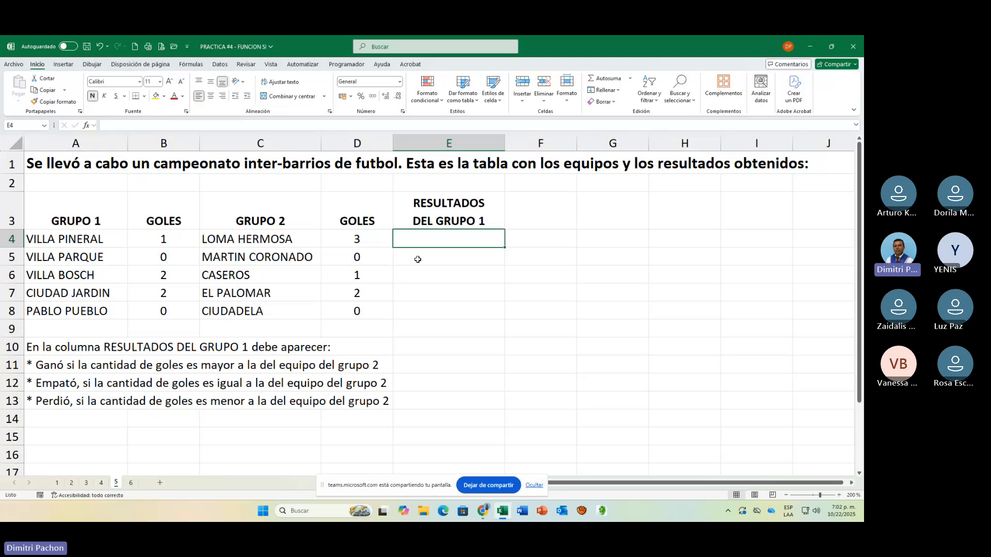
pyautogui.write('=')
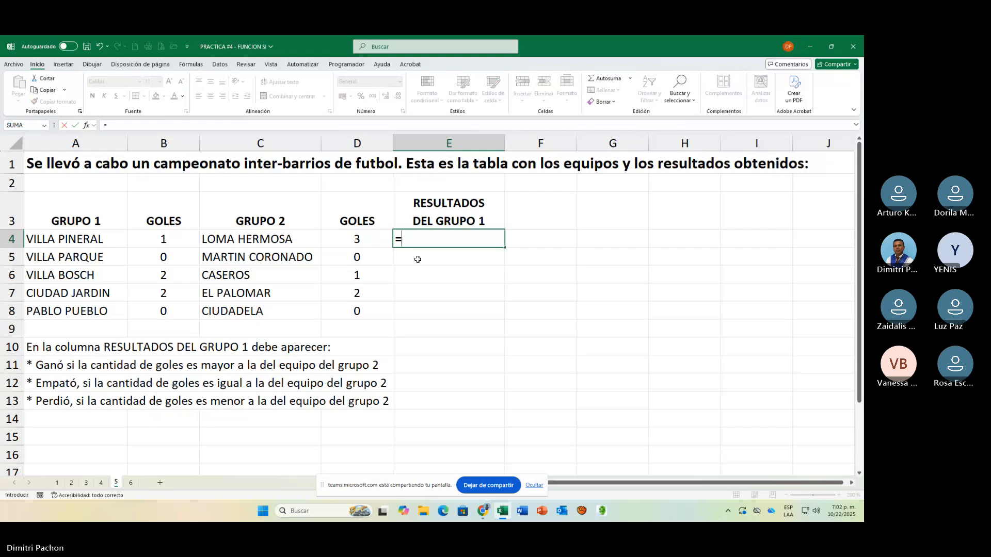
pyautogui.write('SI(')
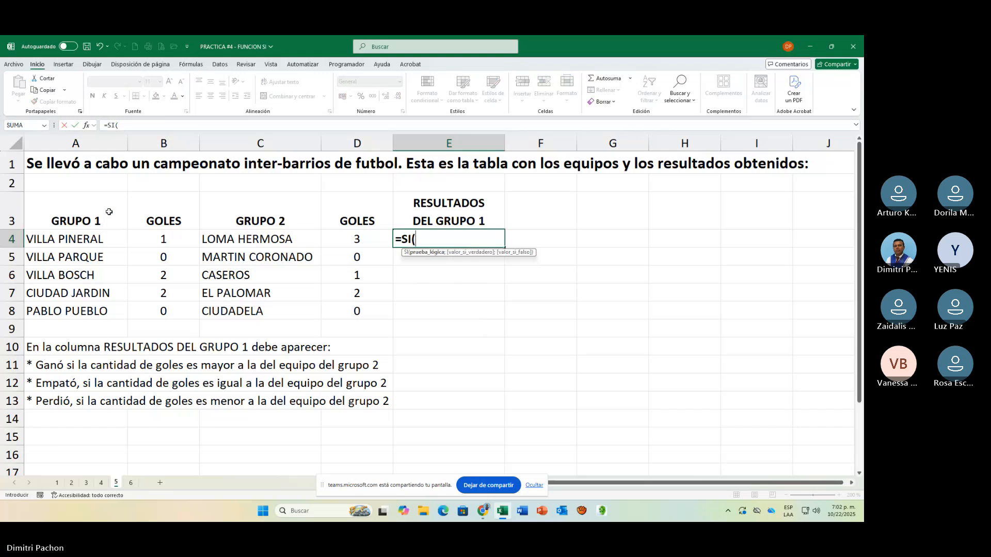
pyautogui.click(170, 244)
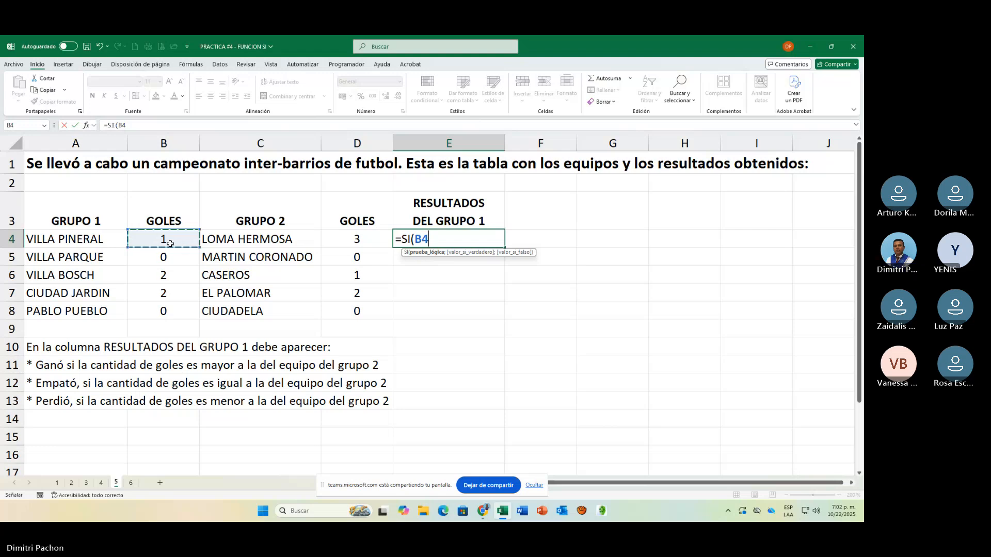
pyautogui.write('>')
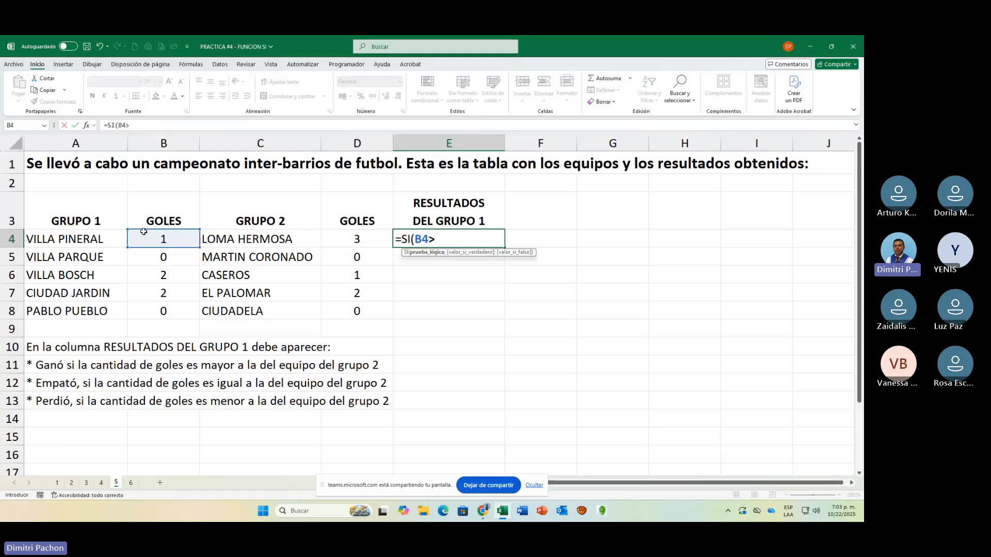
pyautogui.click(337, 240)
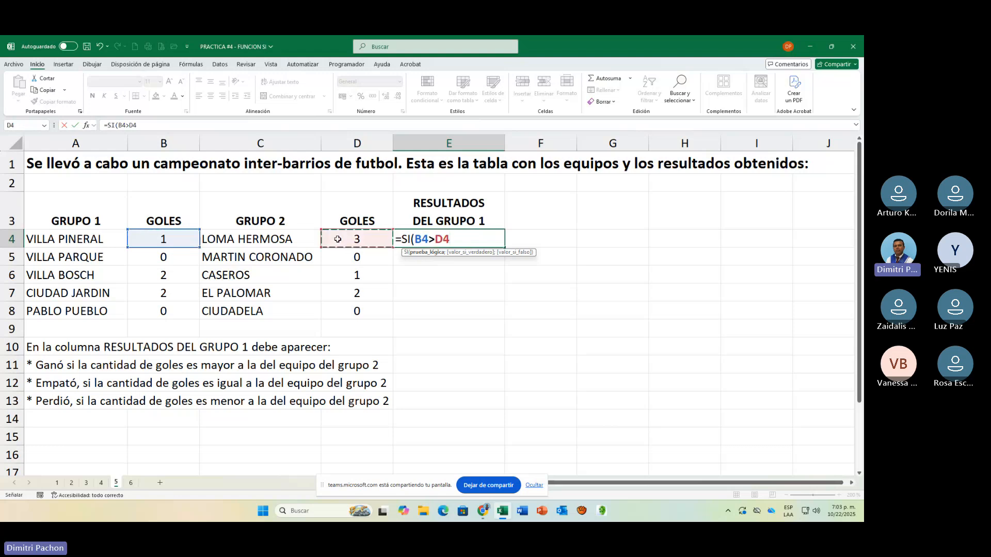
pyautogui.write(';')
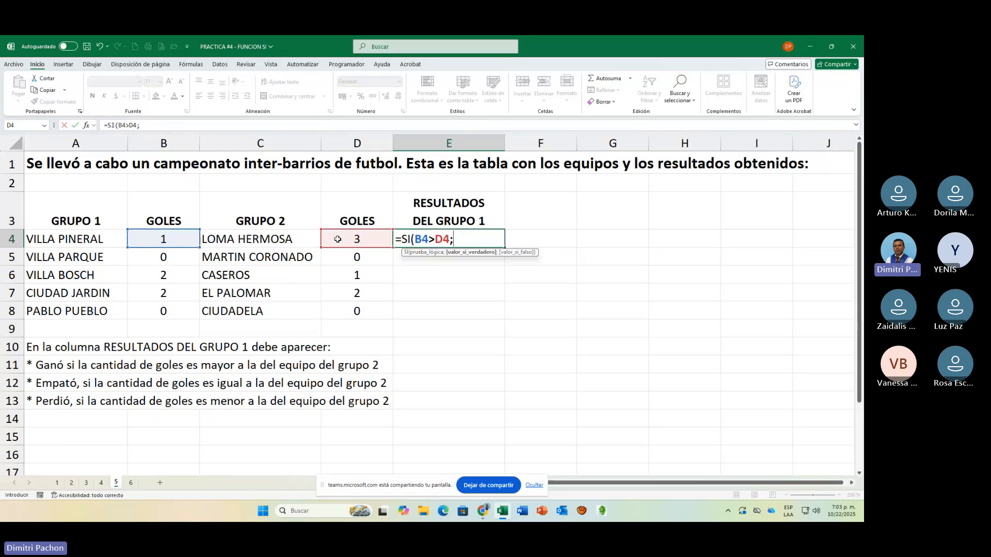
# Step: Continue the E4 formula with "GANÓ" as the true value and a nested SI that tests B4=D4
pyautogui.write('"GAN')
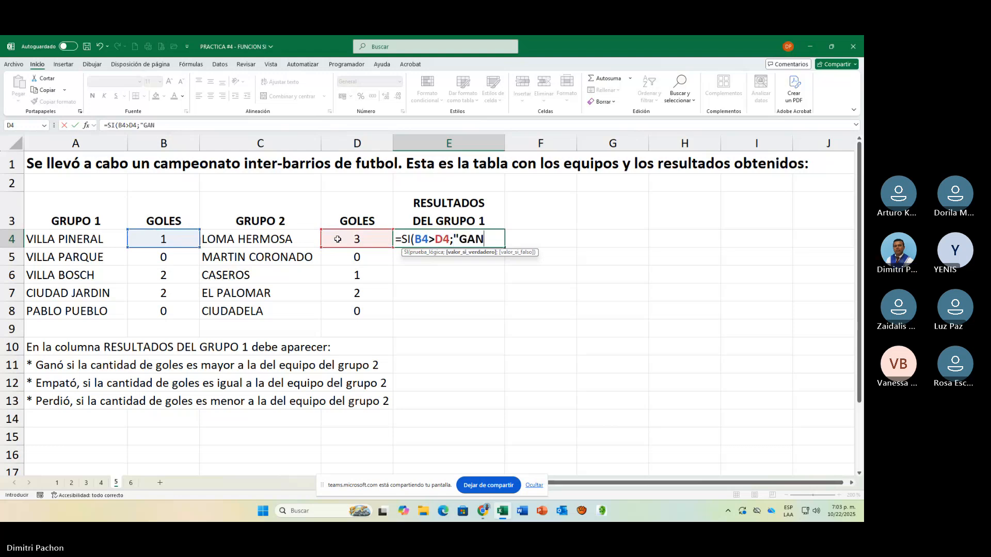
pyautogui.write('Ó";')
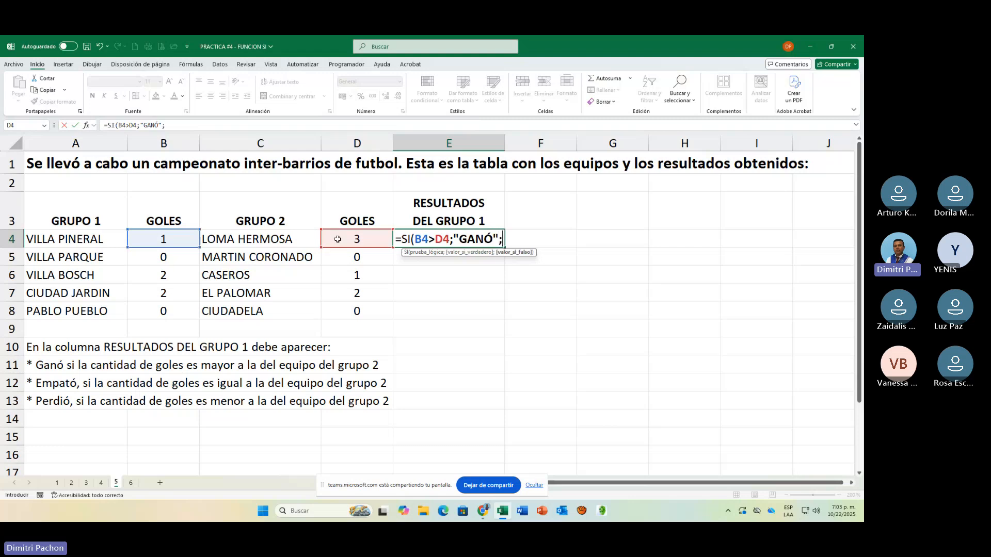
pyautogui.write('SI(')
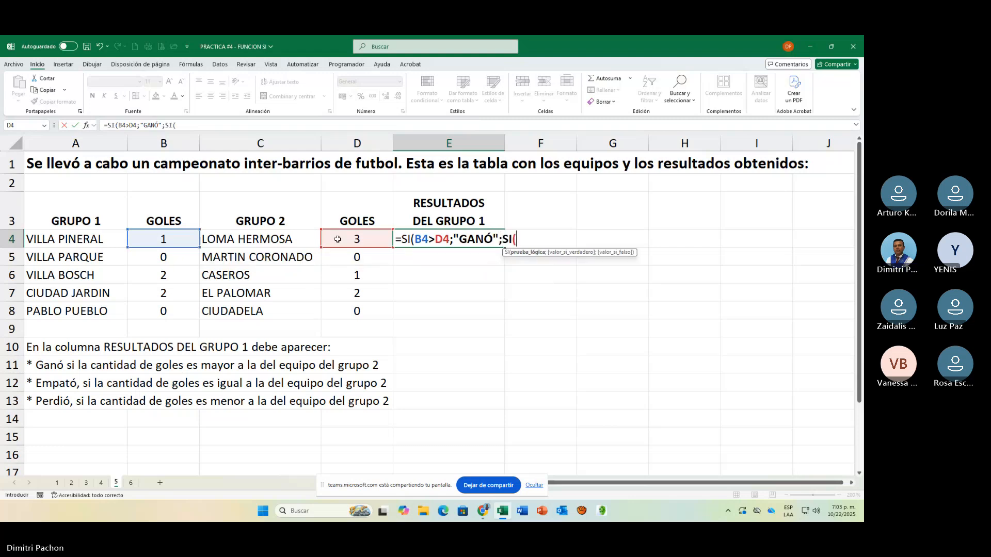
pyautogui.click(172, 238)
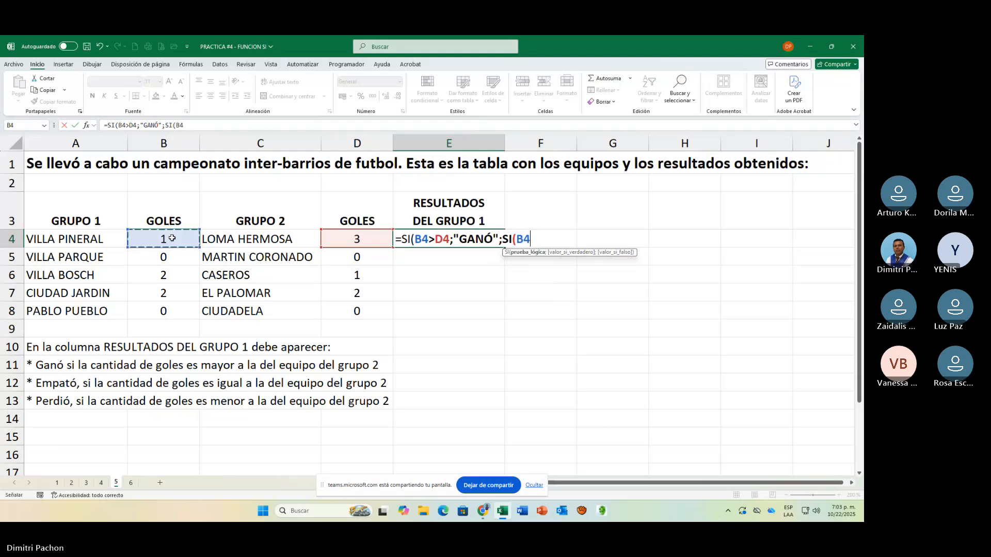
pyautogui.write('=')
pyautogui.click(361, 240)
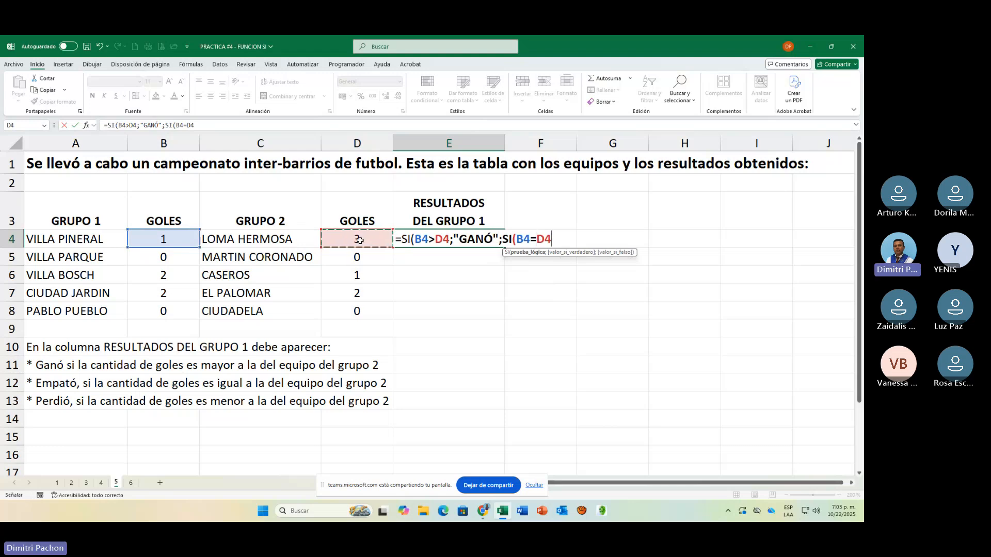
# Step: Finish E4's nested SI with "EMPATÓ" for a tie and "PERDIÓ" otherwise, accepting the proposed formula correction
pyautogui.write(';"EMPAT')
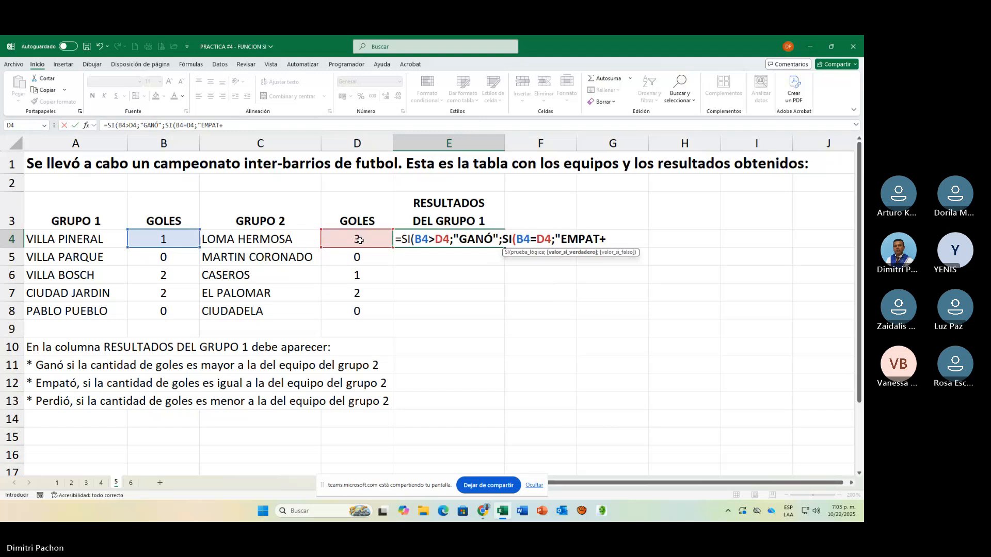
pyautogui.write('Ó"')
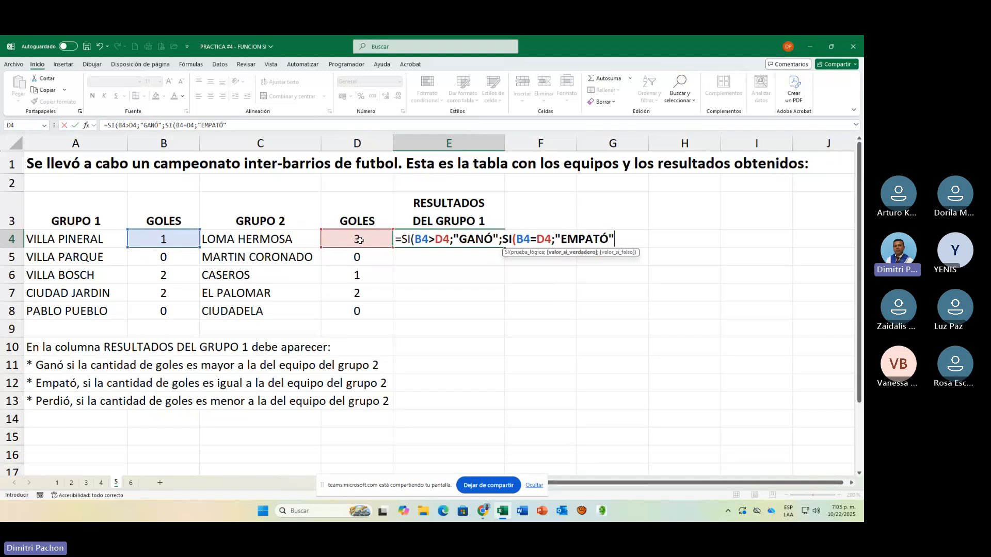
pyautogui.write(';')
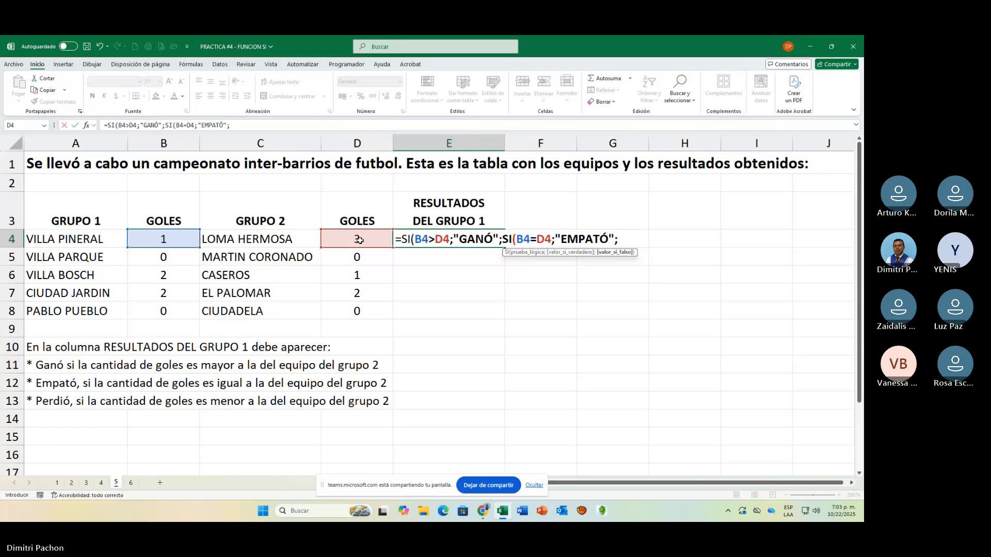
pyautogui.write('"PERD')
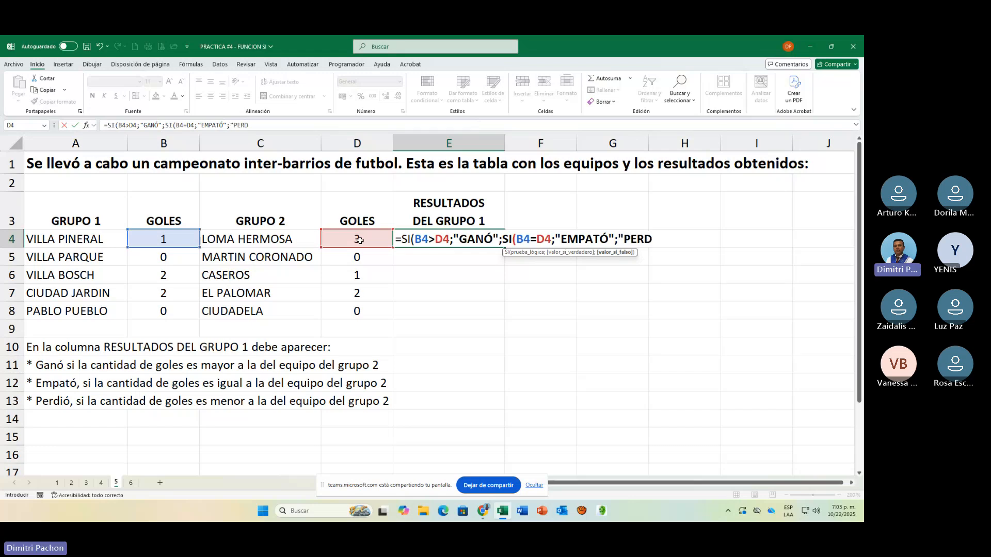
pyautogui.write('IÓ"')
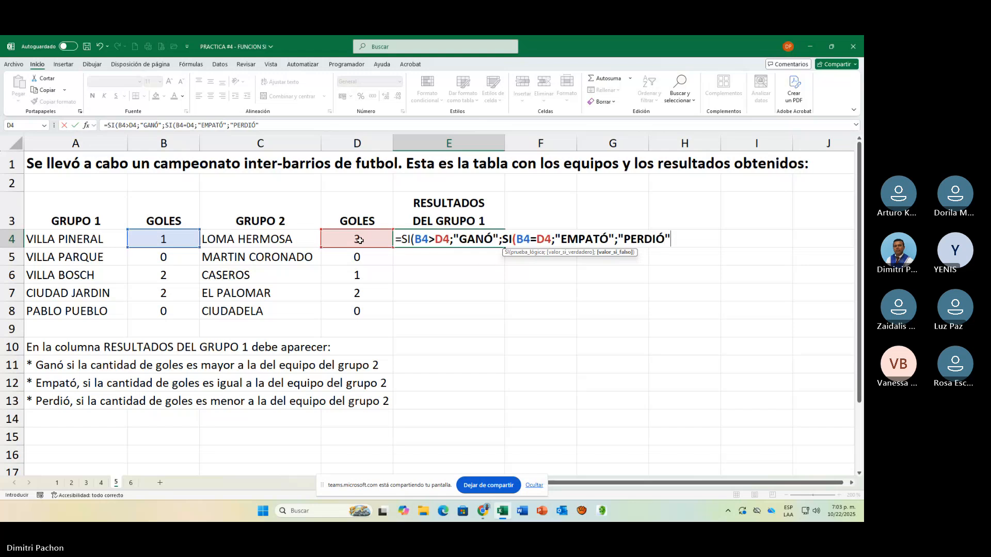
pyautogui.write(')')
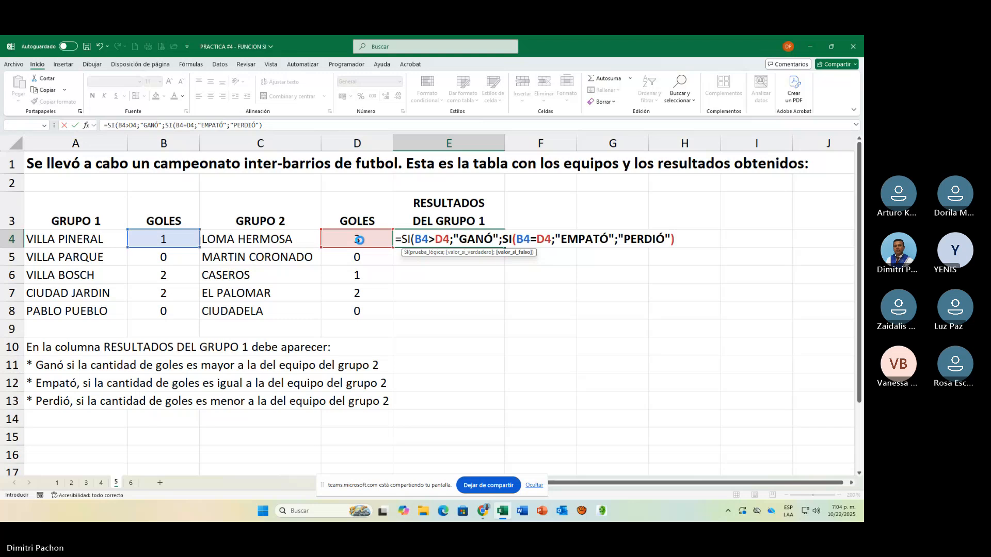
pyautogui.press('Return')
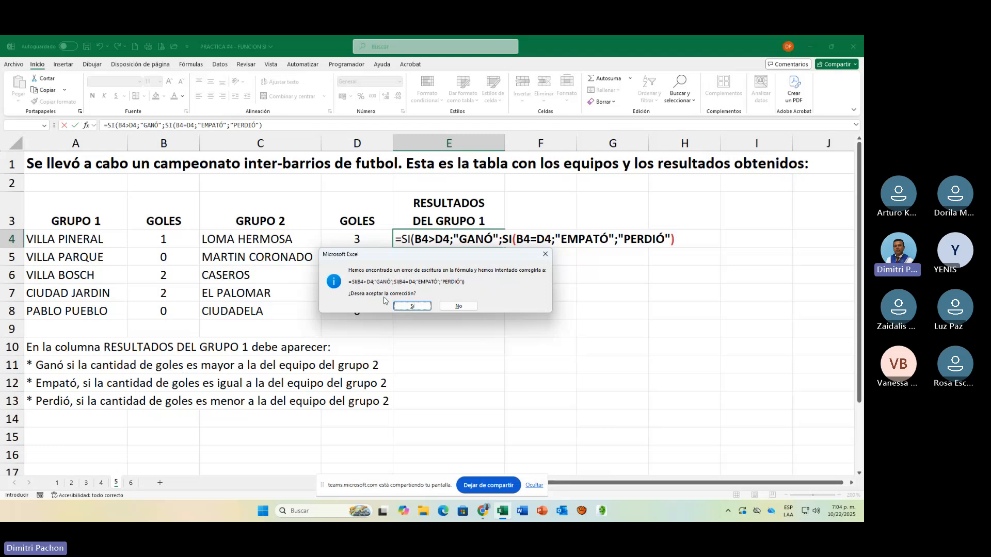
pyautogui.click(419, 305)
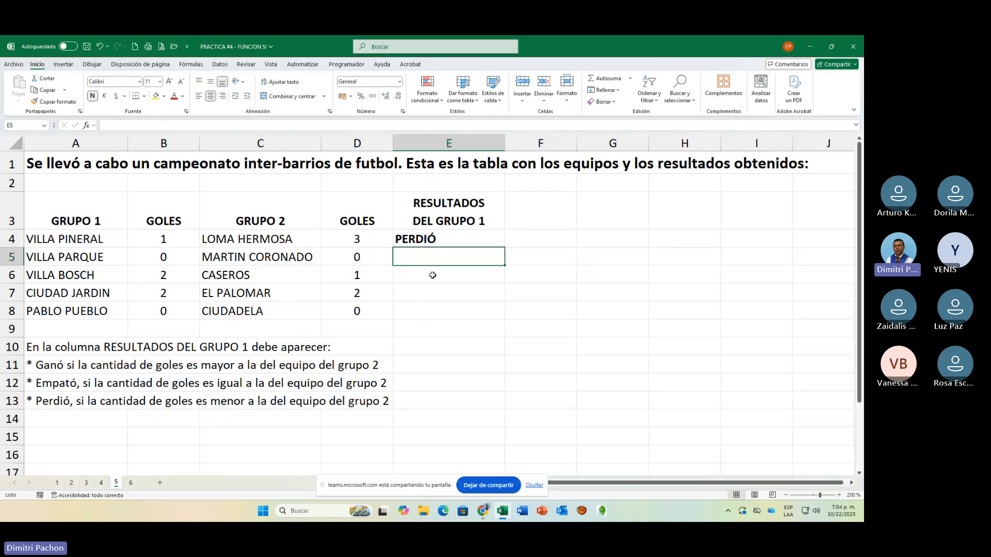
# Step: Review the nested SI formula in E4 and fill it down through E8 for all Grupo 1 teams
pyautogui.click(447, 239)
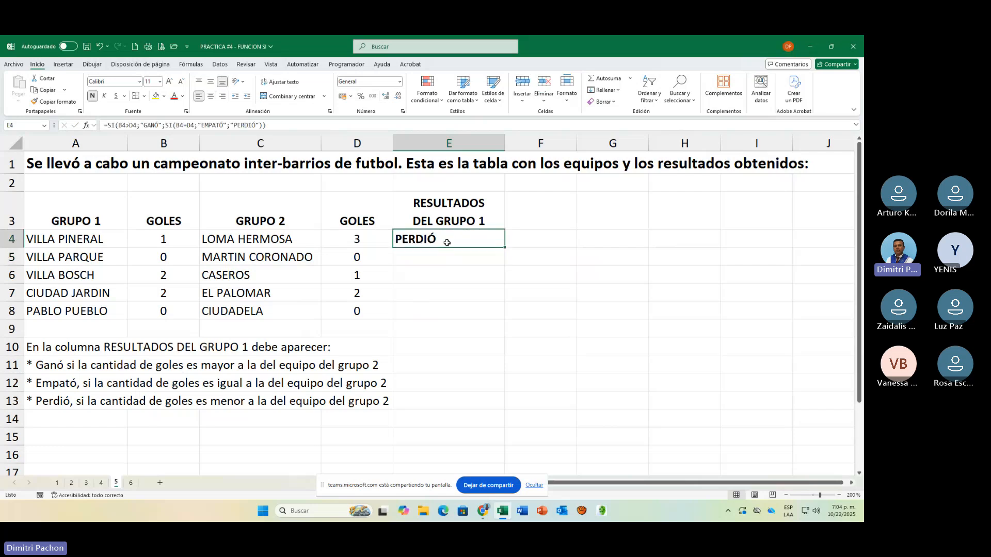
pyautogui.press('F2')
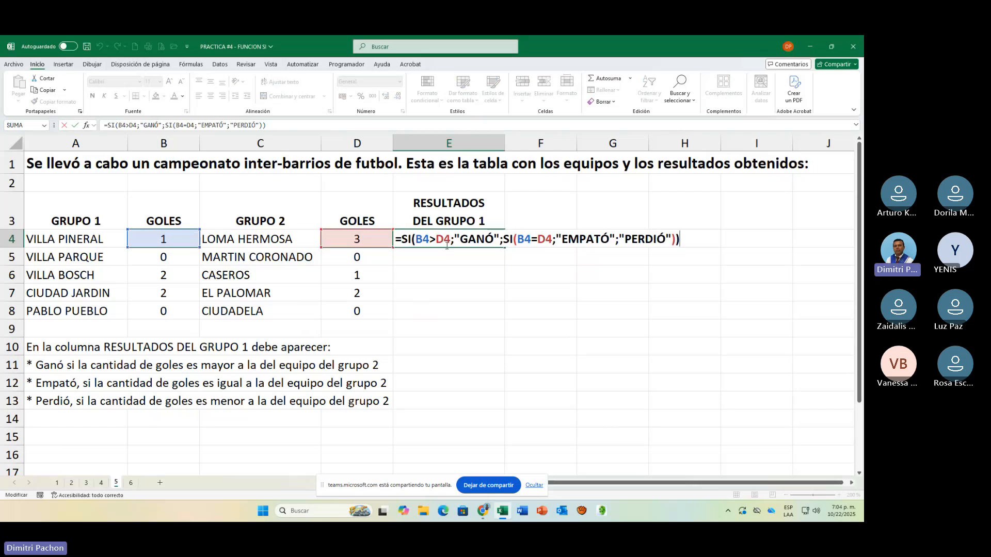
pyautogui.press('Return')
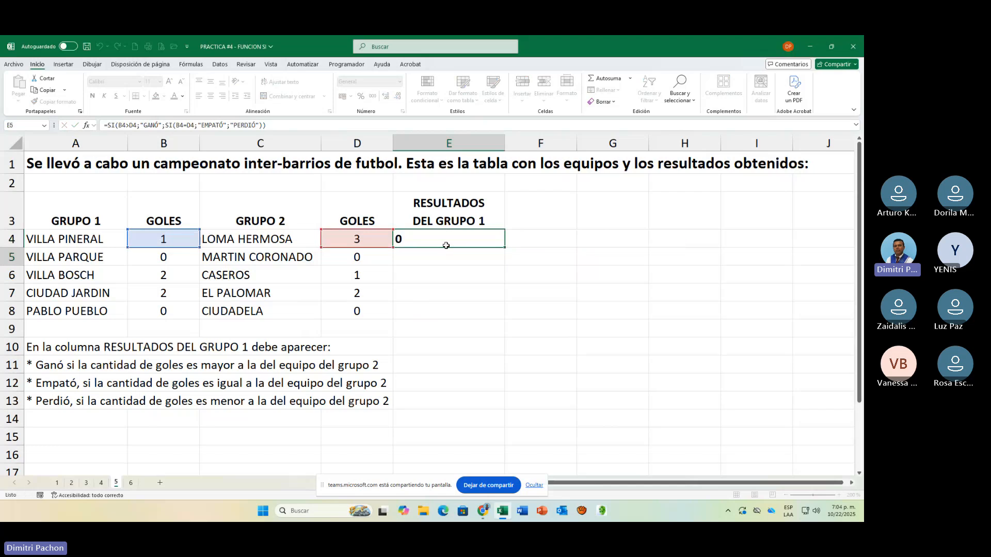
pyautogui.click(446, 245)
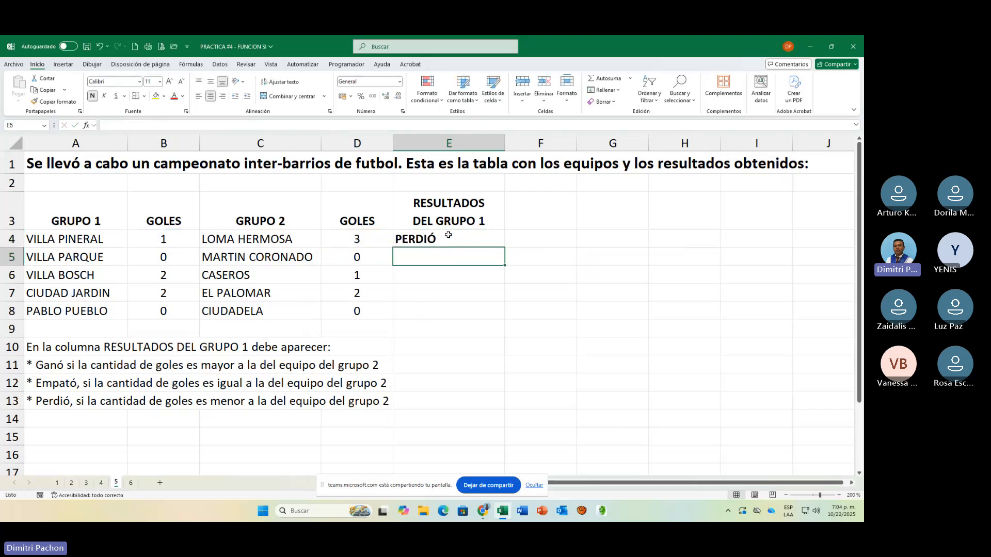
pyautogui.doubleClick(505, 248)
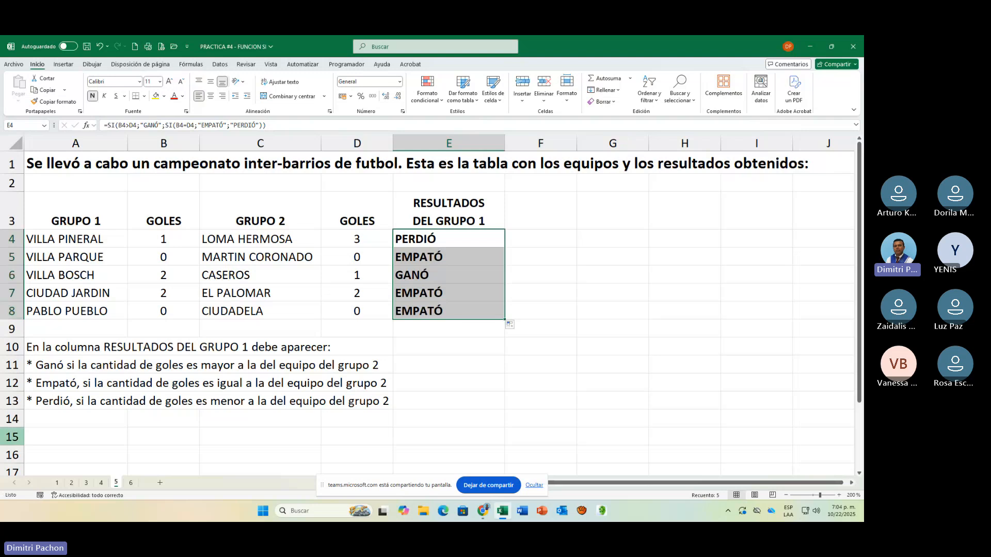
# Step: Open sheet 6 and move the Precio Unitario instruction box closer to the product table, starting at column E
pyautogui.click(131, 483)
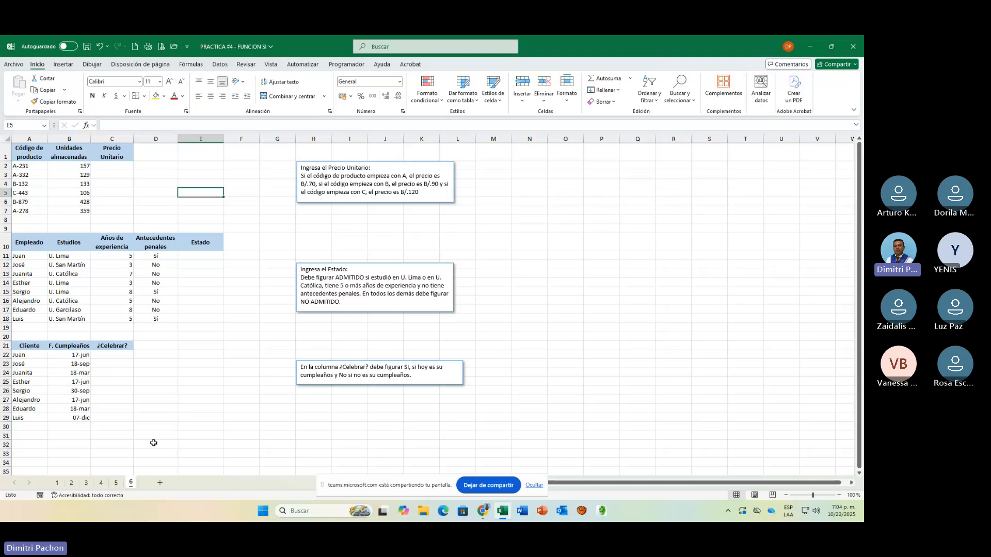
pyautogui.rightClick(132, 484)
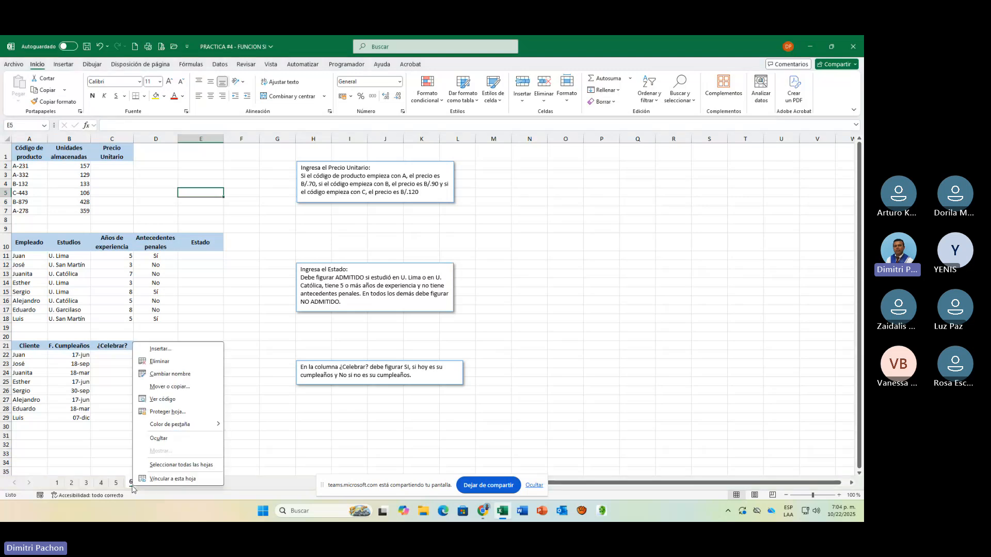
pyautogui.click(325, 425)
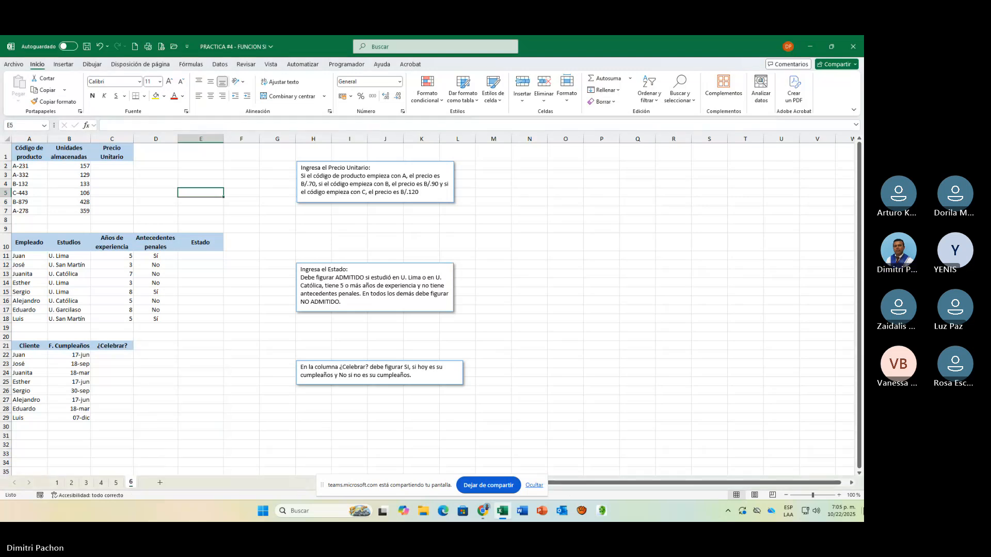
pyautogui.click(839, 495)
pyautogui.click(839, 495)
pyautogui.click(839, 496)
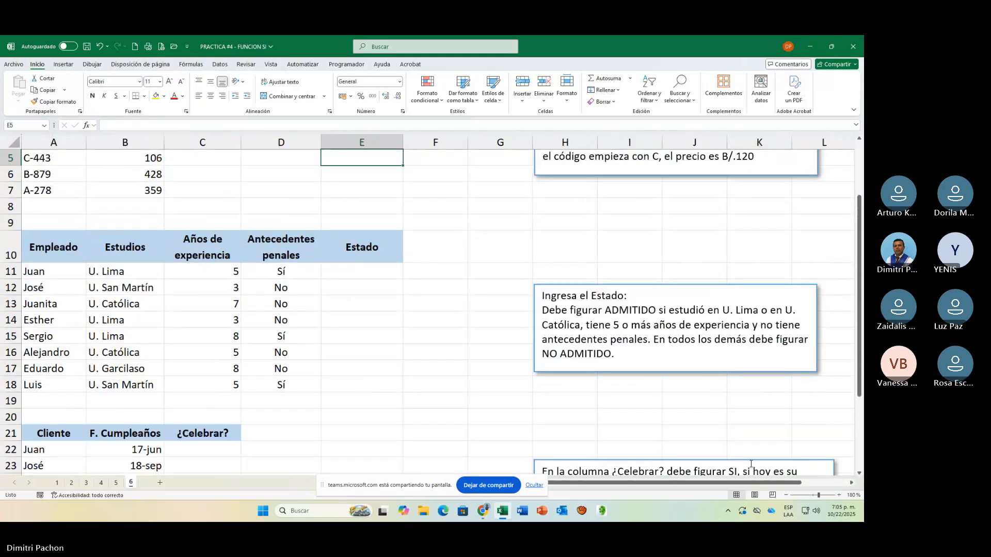
pyautogui.scroll(2, 149, 262)
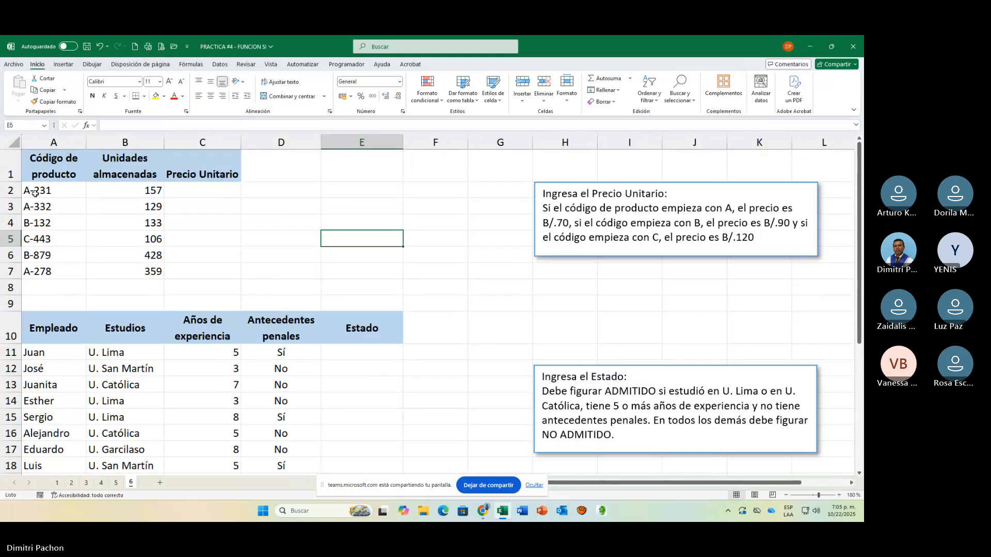
pyautogui.moveTo(637, 257); pyautogui.dragTo(423, 277)
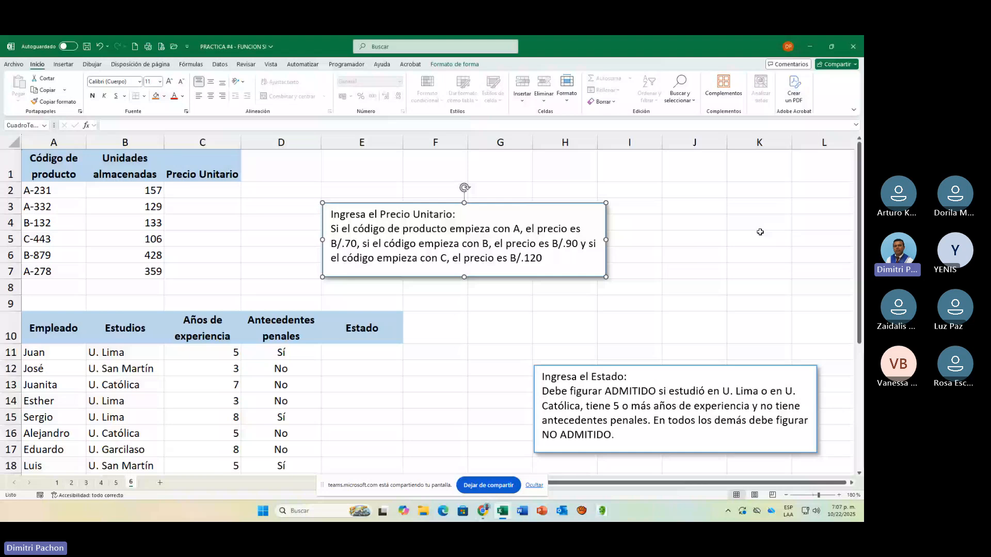
# Step: Start an SI formula in C2 whose test extracts the product code's first character with IZQUIERDA(A2;1)
pyautogui.click(213, 188)
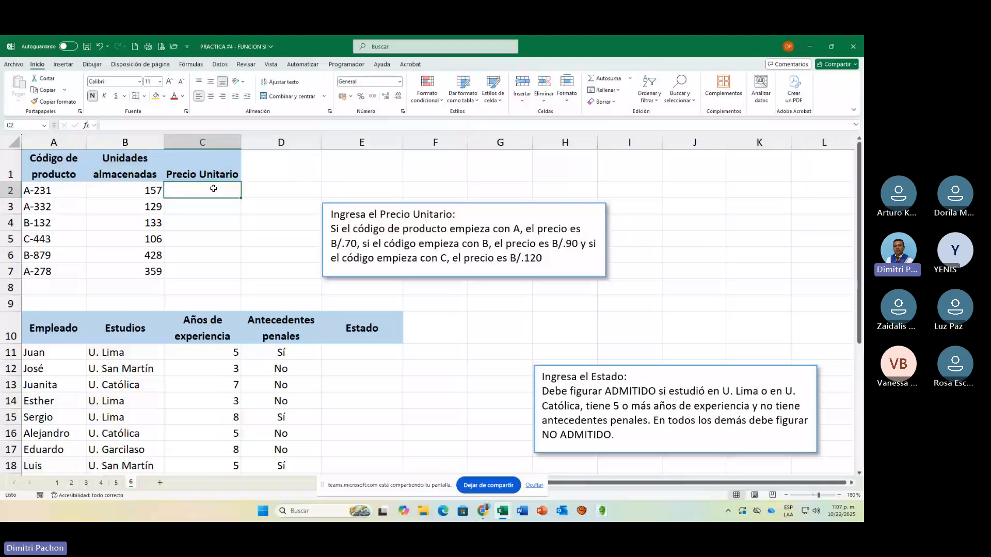
pyautogui.write('=S')
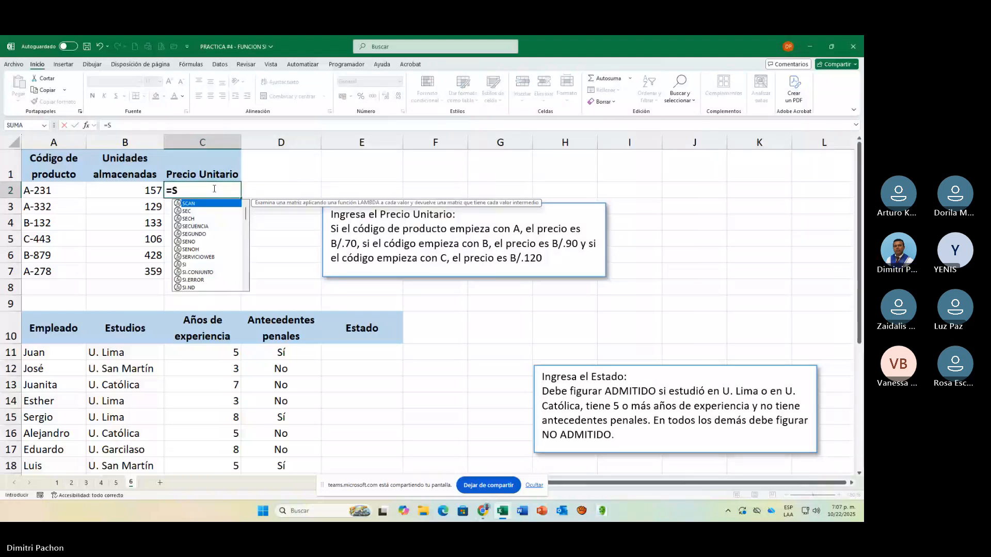
pyautogui.write('I(')
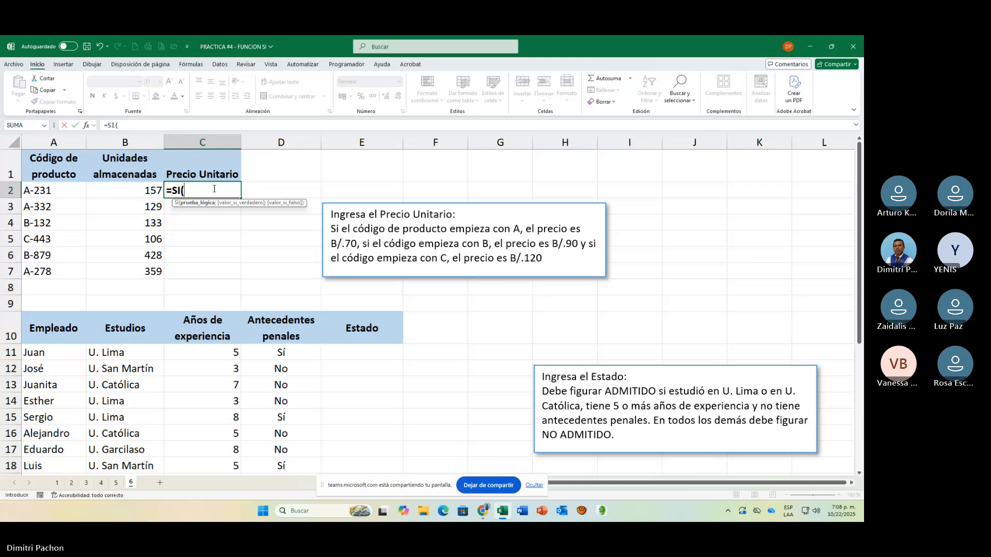
pyautogui.write('IZQUIER')
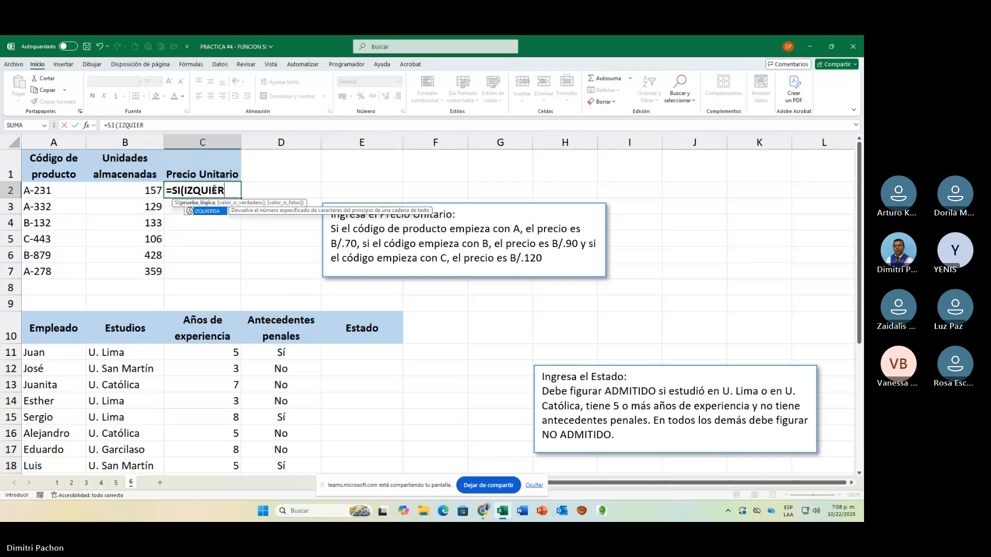
pyautogui.write('DA(')
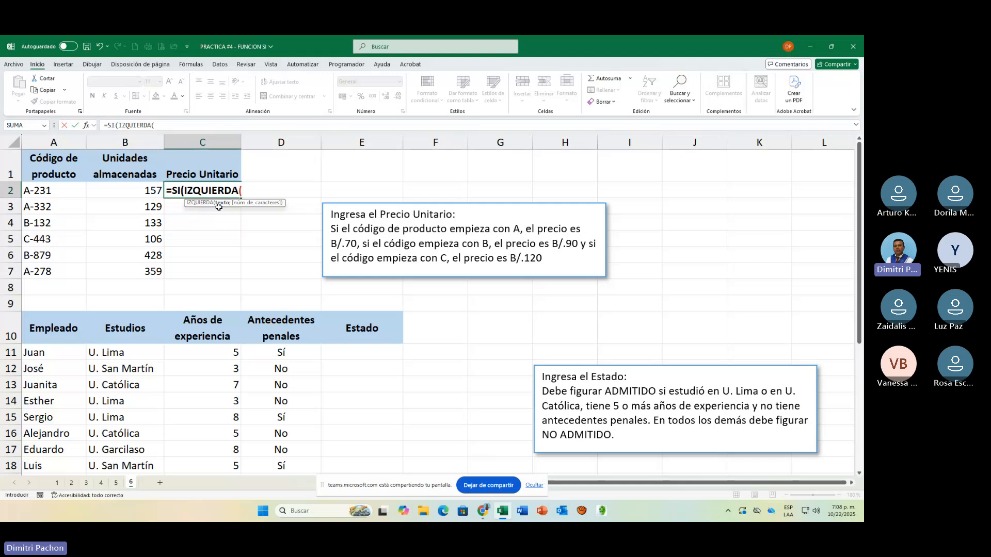
pyautogui.click(46, 194)
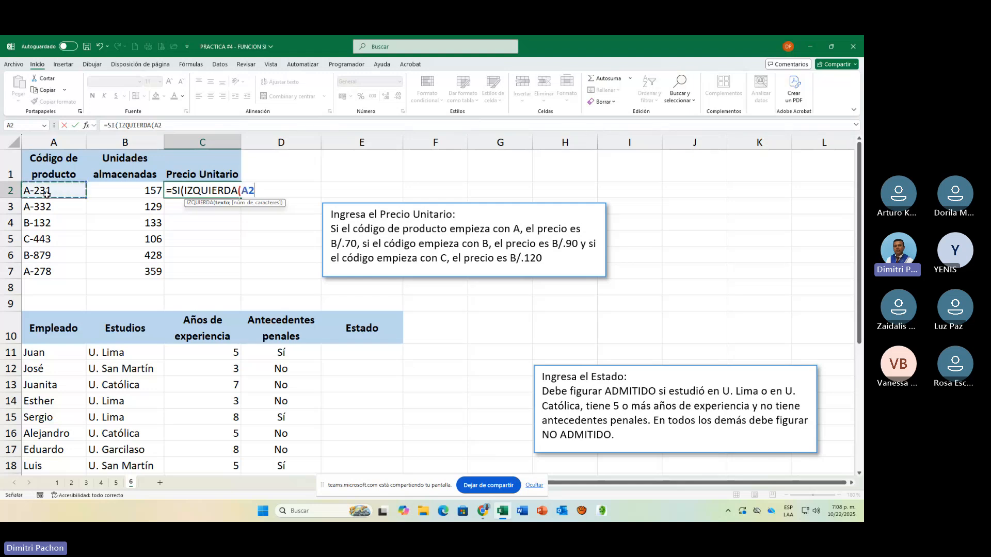
pyautogui.write(';')
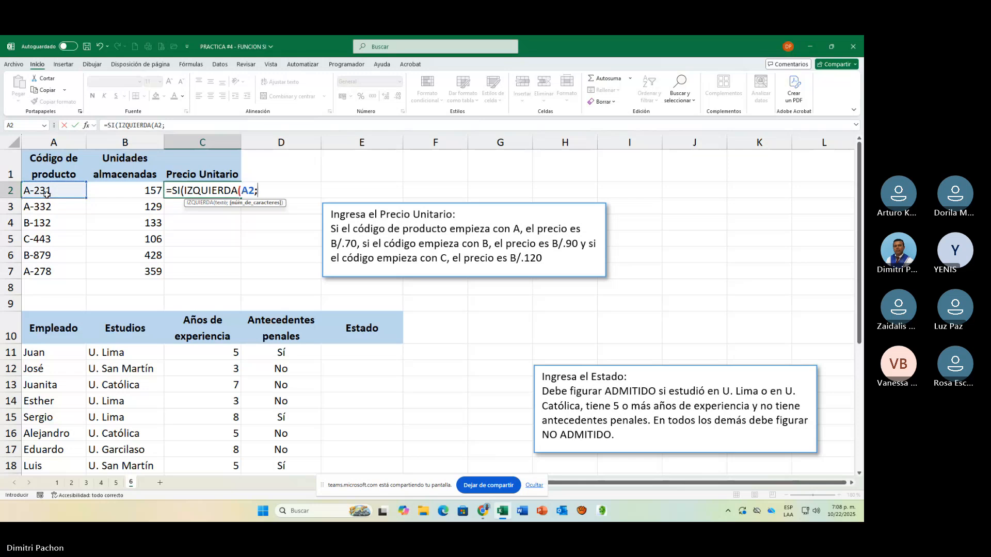
pyautogui.write('1)')
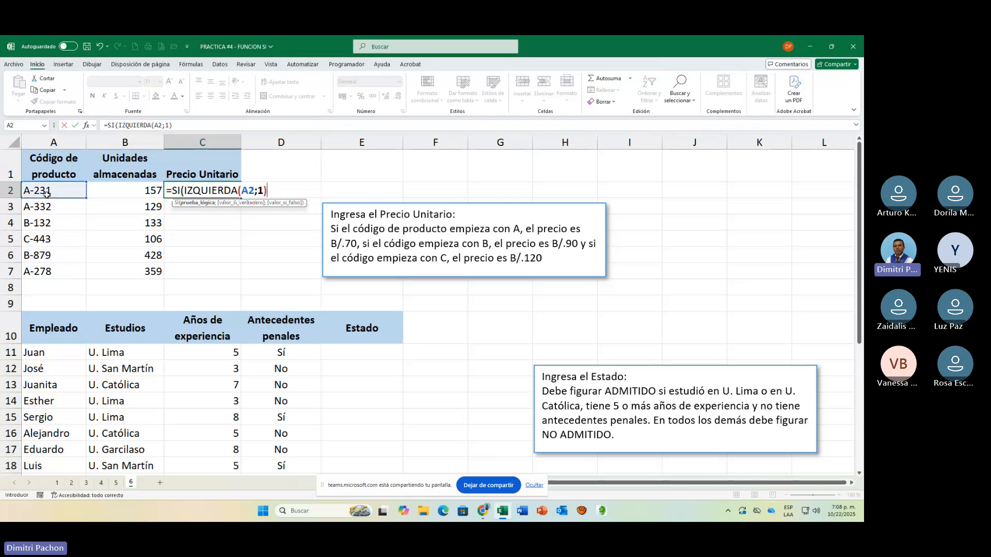
# Step: Complete the first SI test in C2 with ="A", return 70 when true, and open a nested SI for the false case
pyautogui.write('="A";')
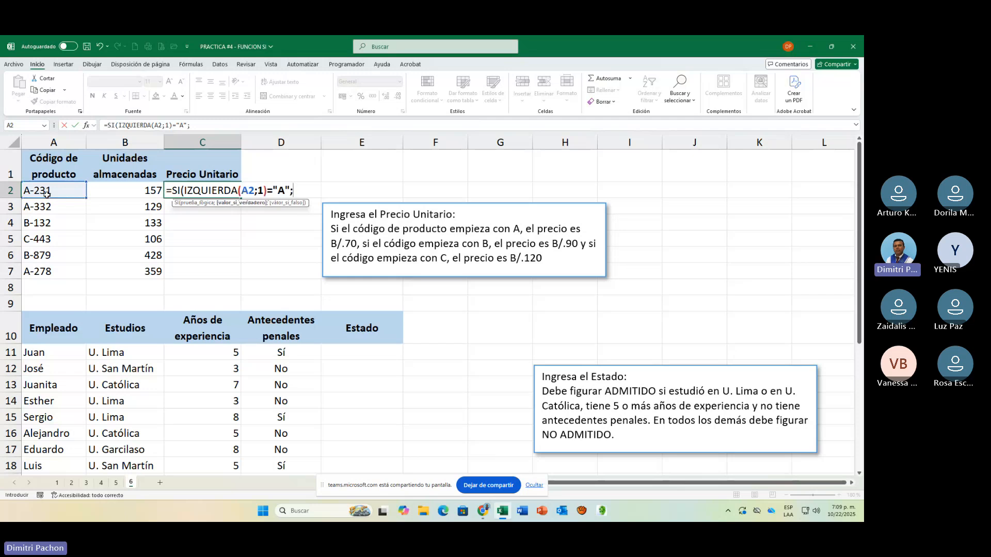
pyautogui.write('70')
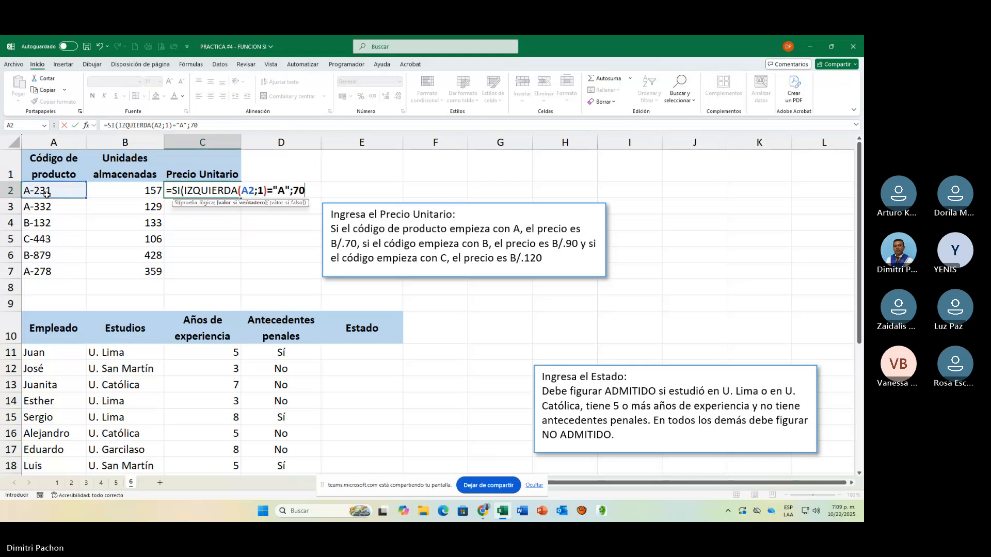
pyautogui.write(';SI(')
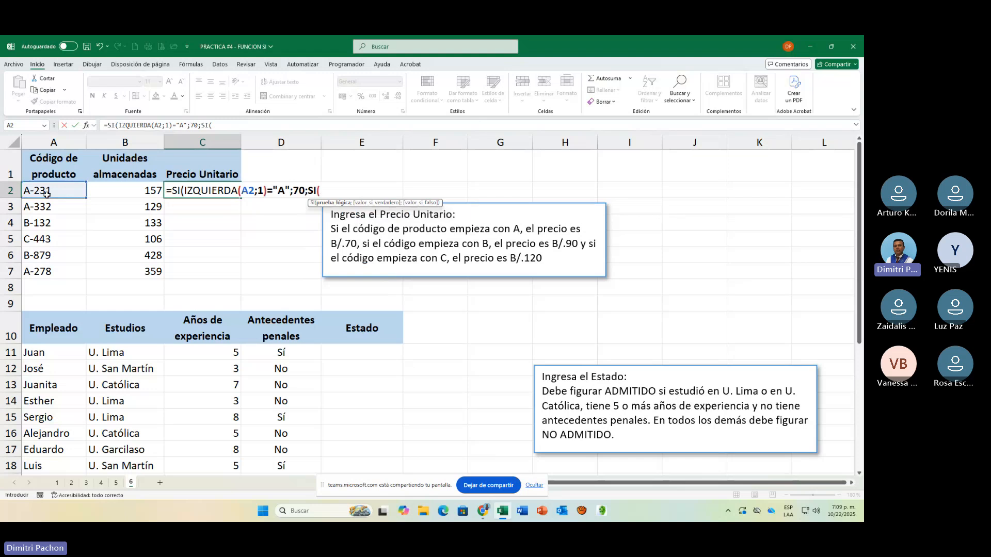
# Step: Set the nested SI's test in C2 to IZQUIERDA(A2;1)="B"
pyautogui.write('IZQUIER')
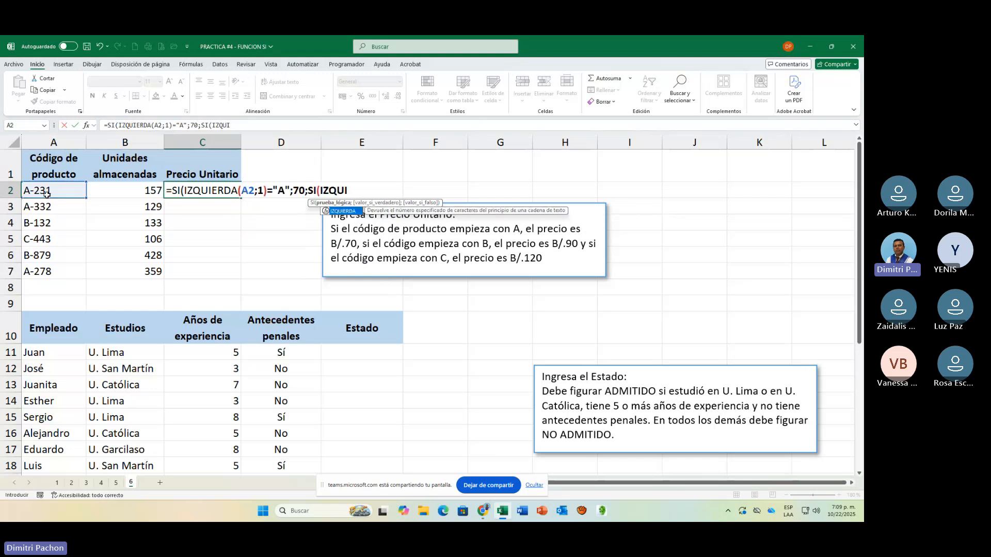
pyautogui.write('DA(')
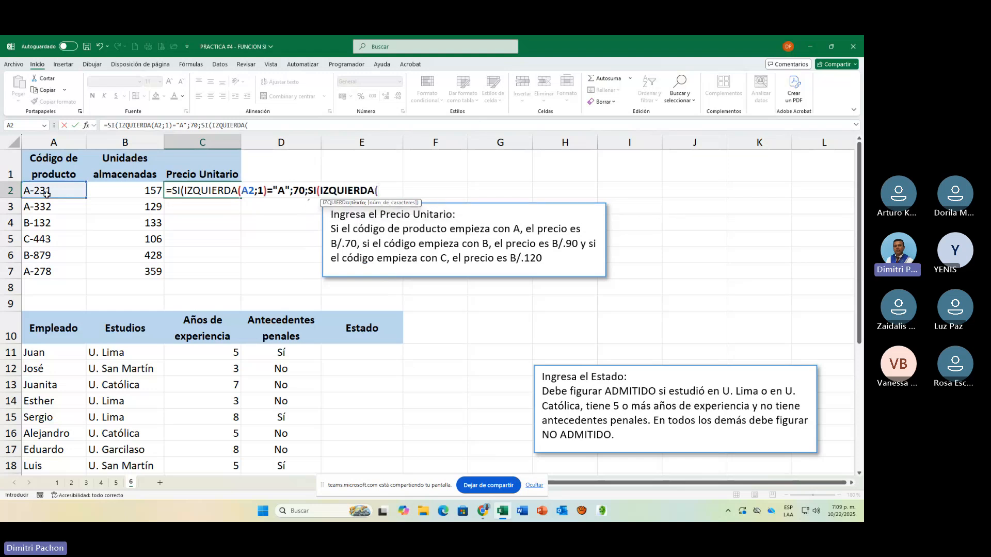
pyautogui.click(70, 191)
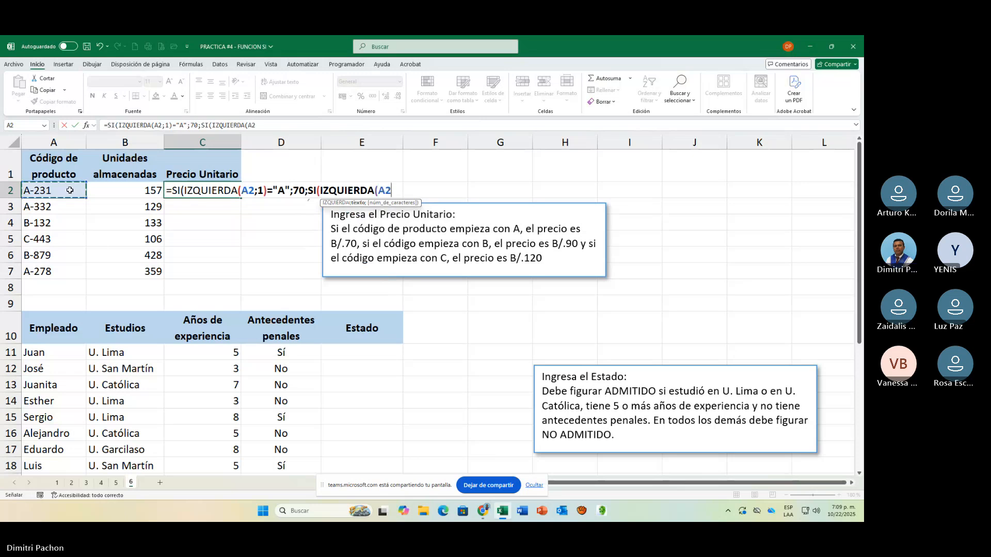
pyautogui.write(';1)')
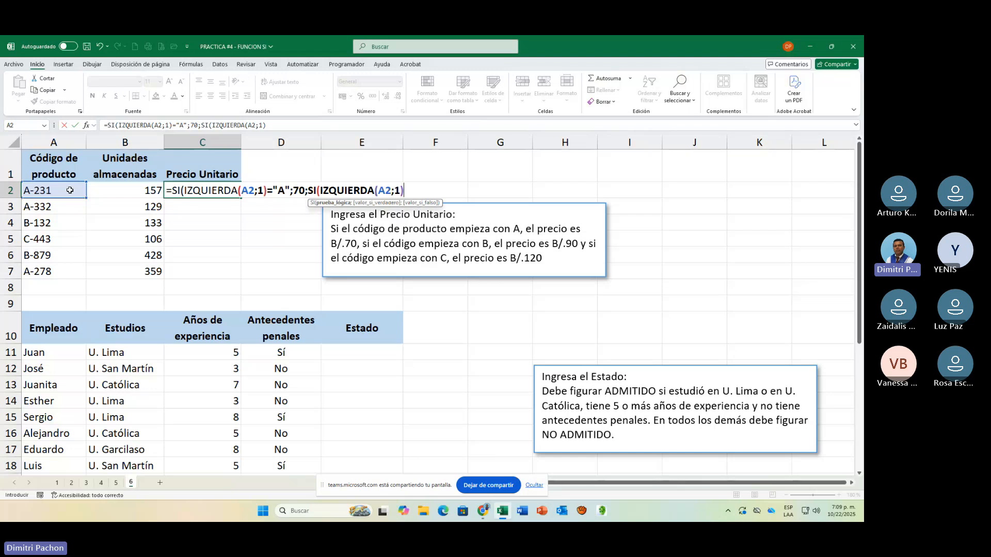
pyautogui.write('=')
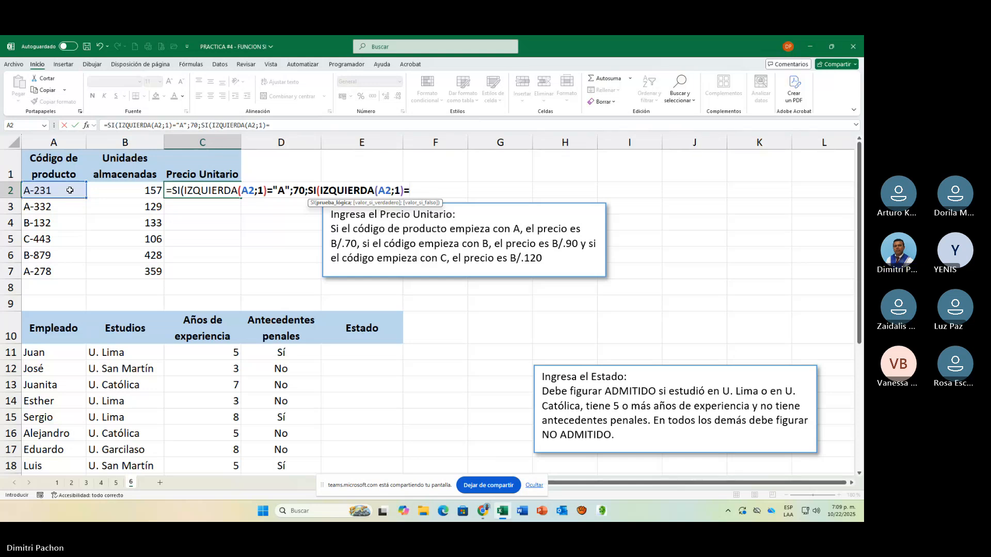
pyautogui.write('"')
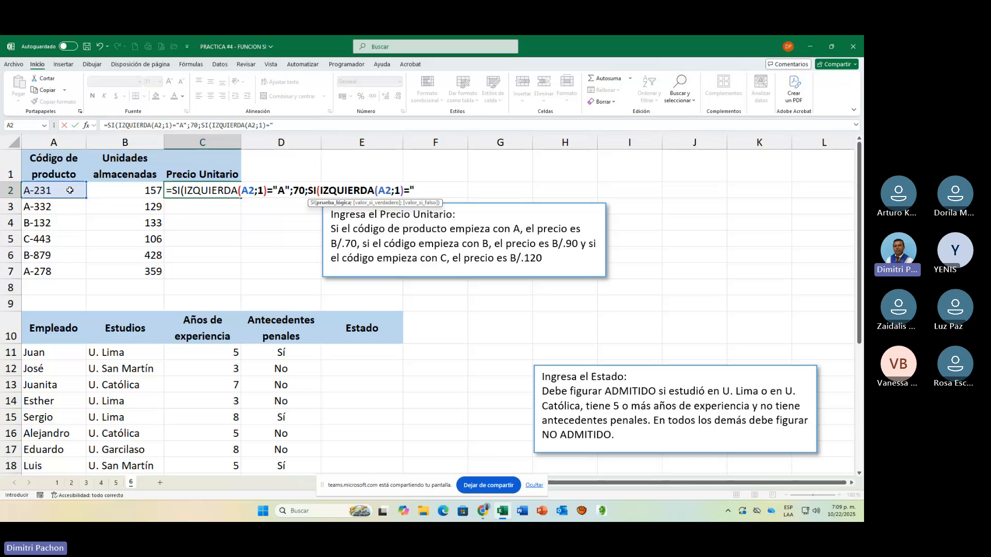
pyautogui.write('B"')
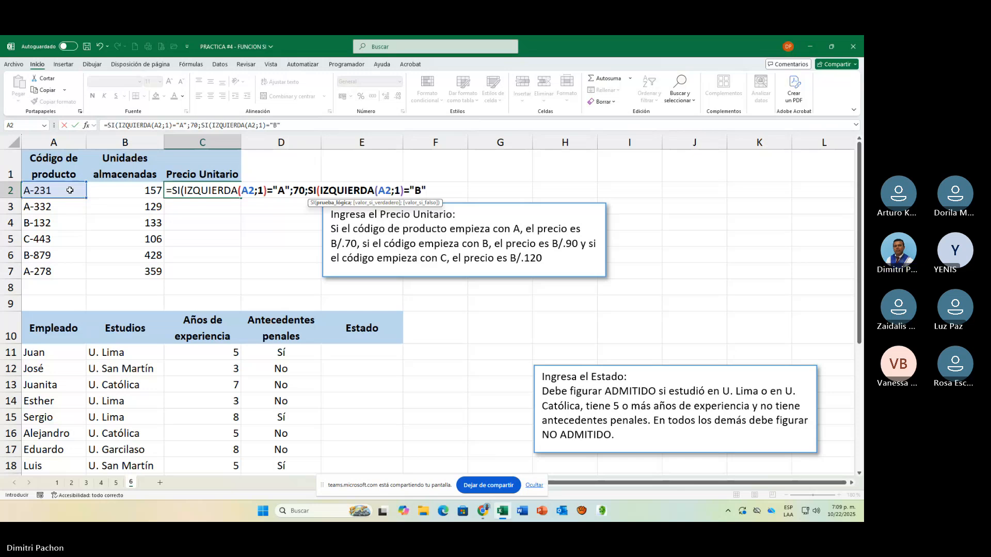
pyautogui.write(';')
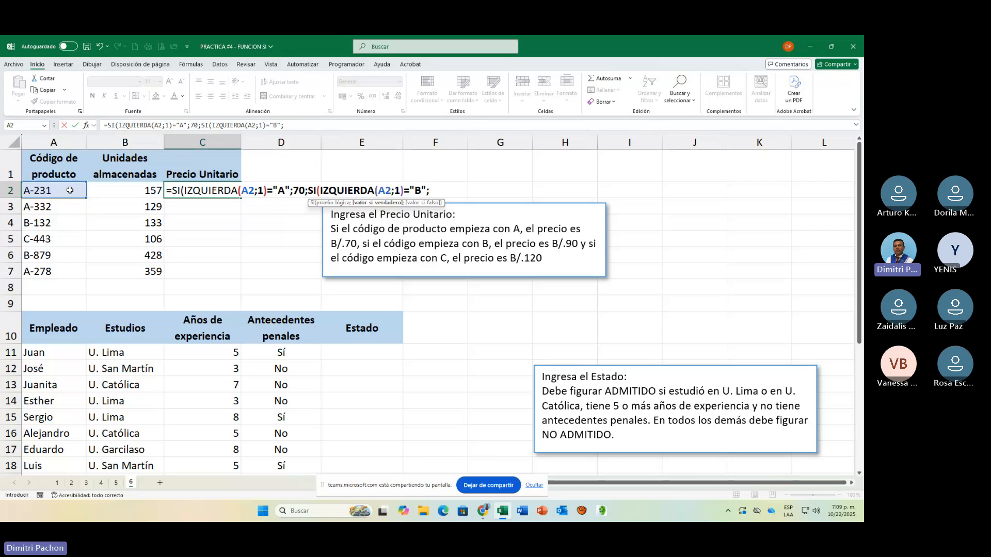
# Step: Finish C2's nested SI with 90 for codes starting with B and 120 otherwise, closing both functions and entering the formula
pyautogui.write('90;')
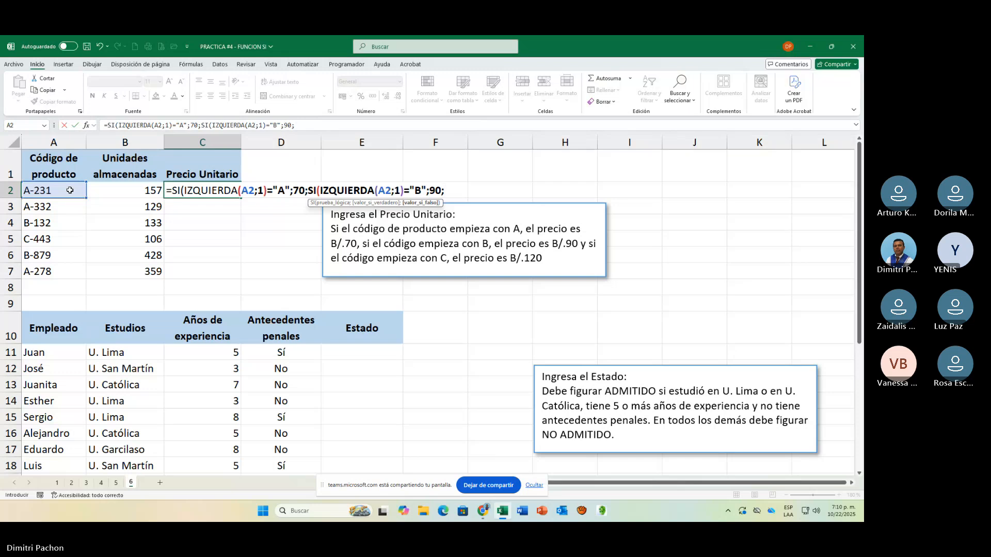
pyautogui.write('120)')
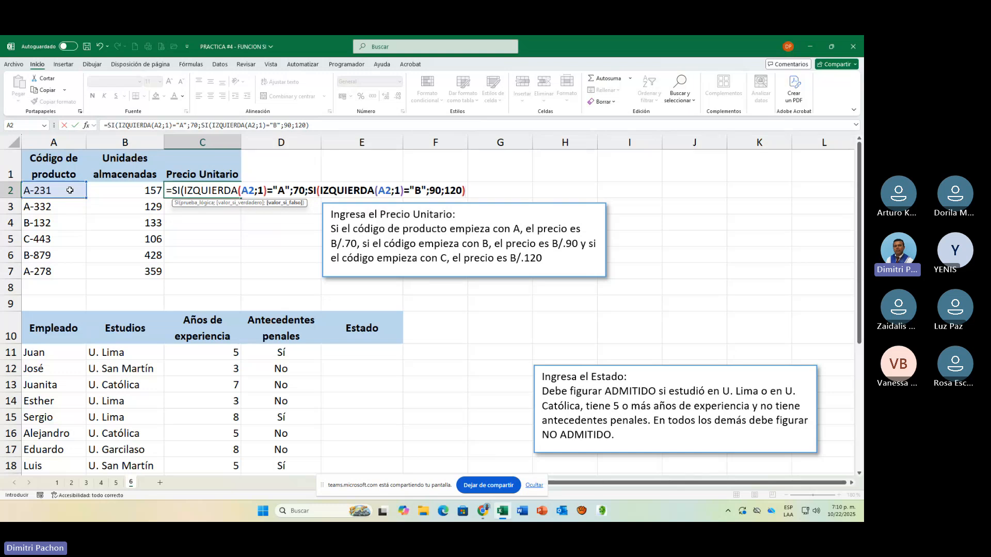
pyautogui.write(')')
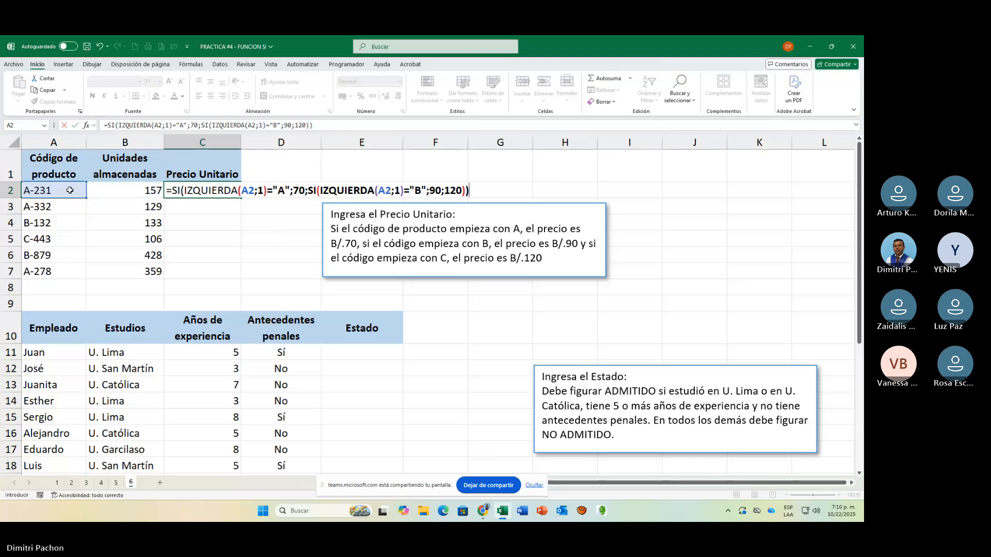
pyautogui.press('Return')
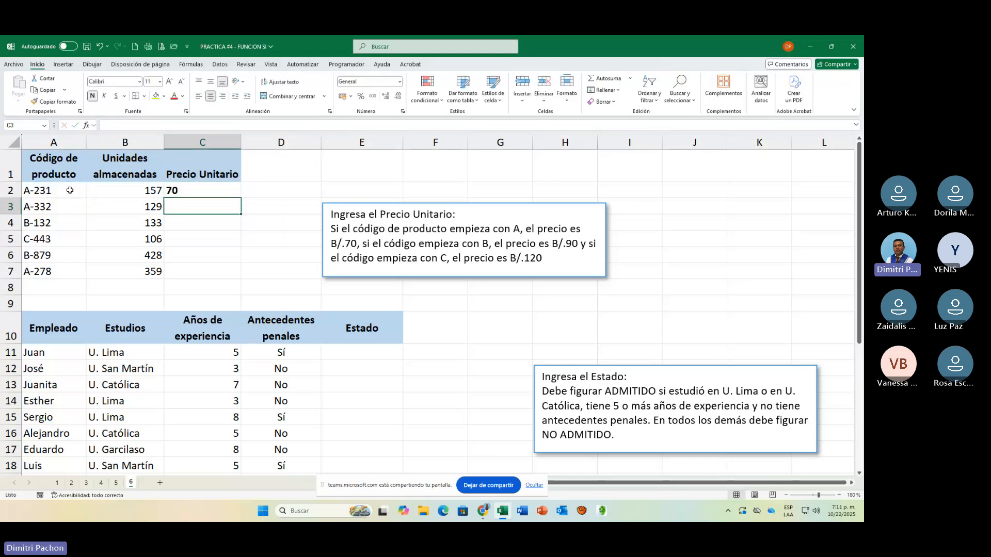
# Step: Fill the Precio Unitario formula from C2 down through C7 and center the filled values
pyautogui.click(227, 193)
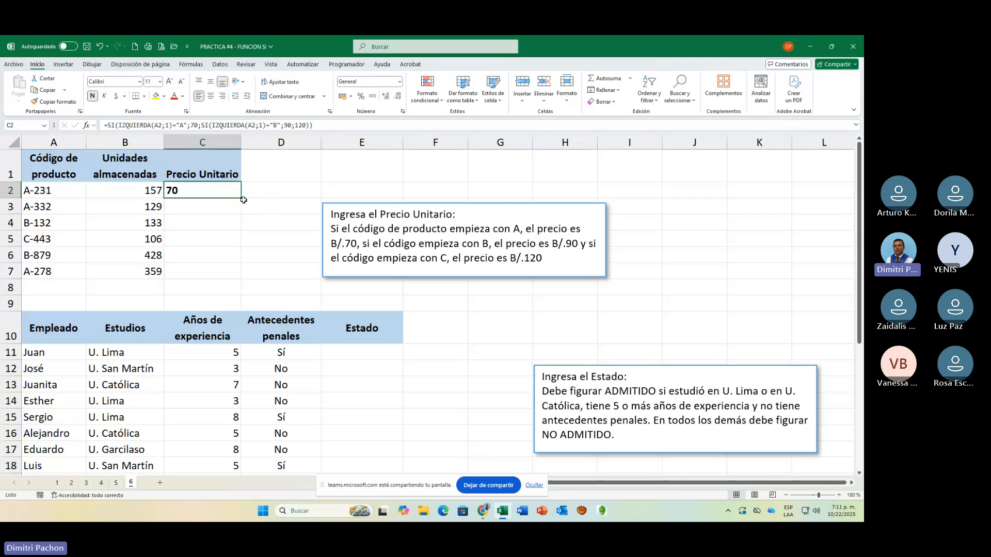
pyautogui.doubleClick(238, 199)
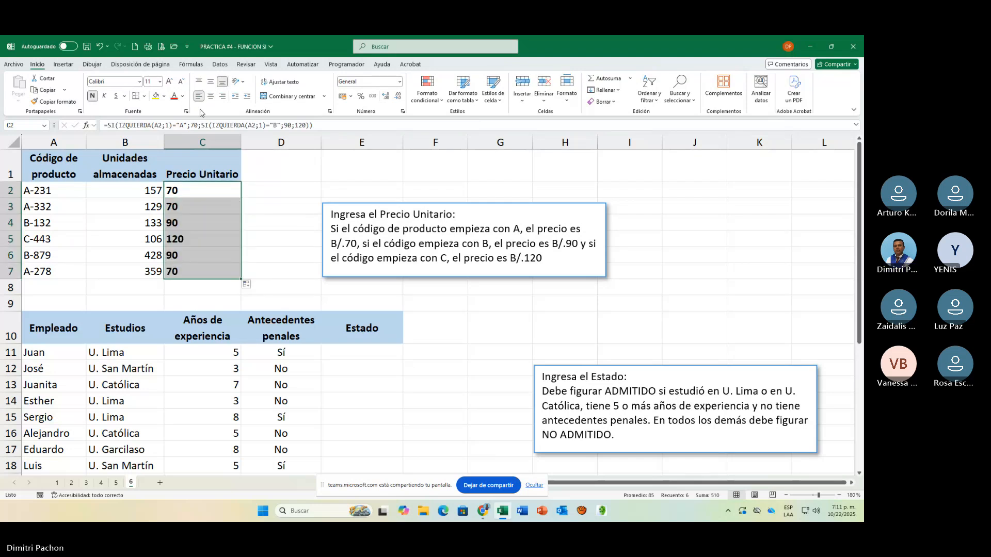
pyautogui.click(211, 96)
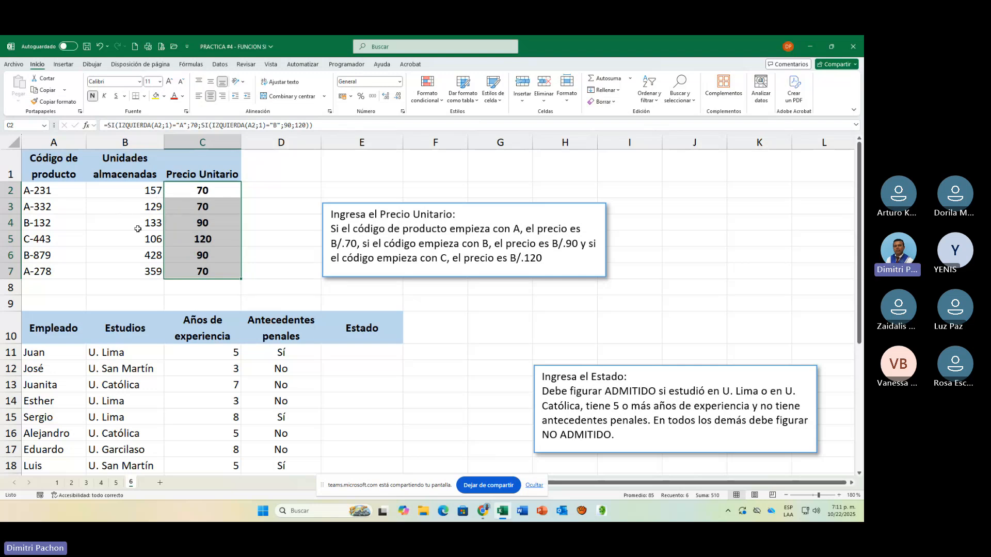
# Step: Review the Precio Unitario formulas in C4, C5 and C2 against the product codes, leaving C2's formula as it is
pyautogui.click(187, 226)
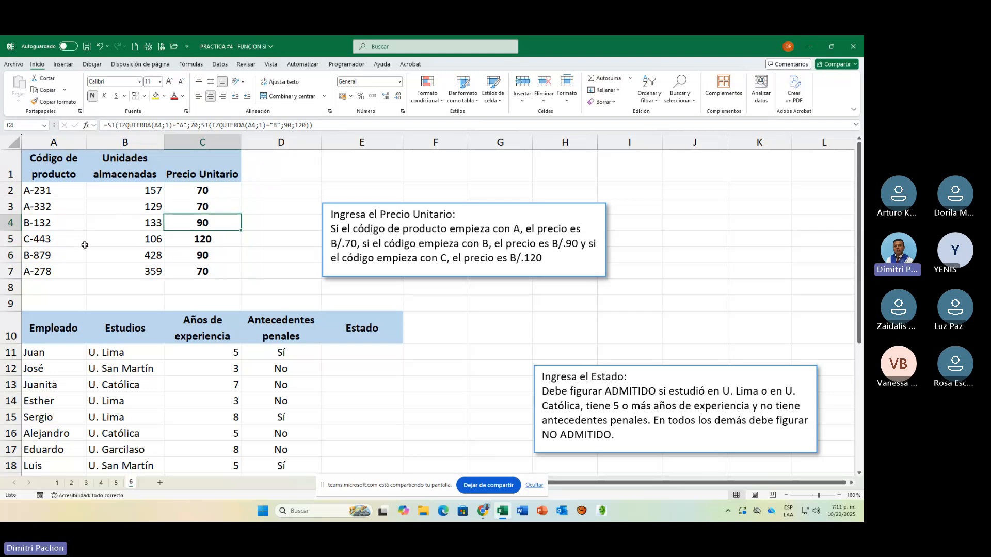
pyautogui.click(218, 240)
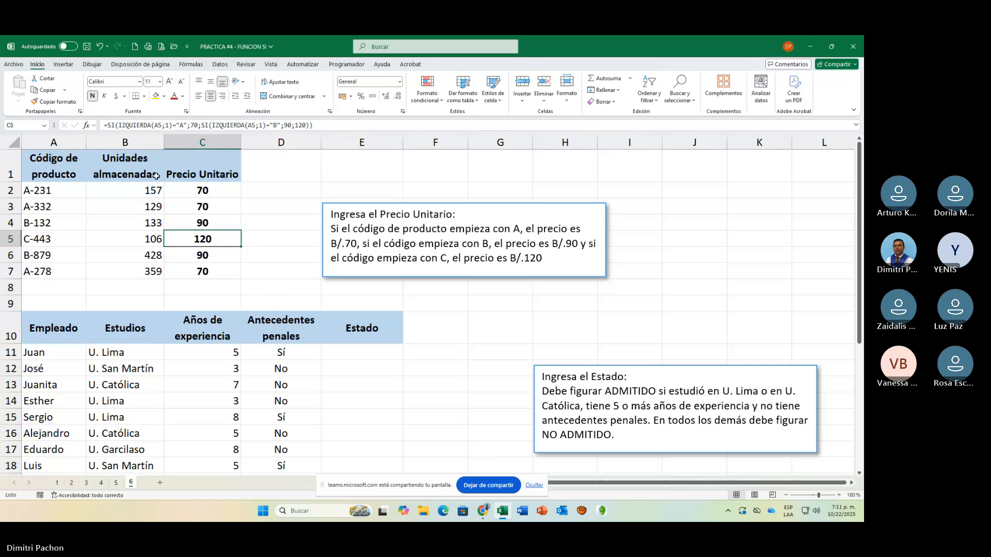
pyautogui.click(201, 189)
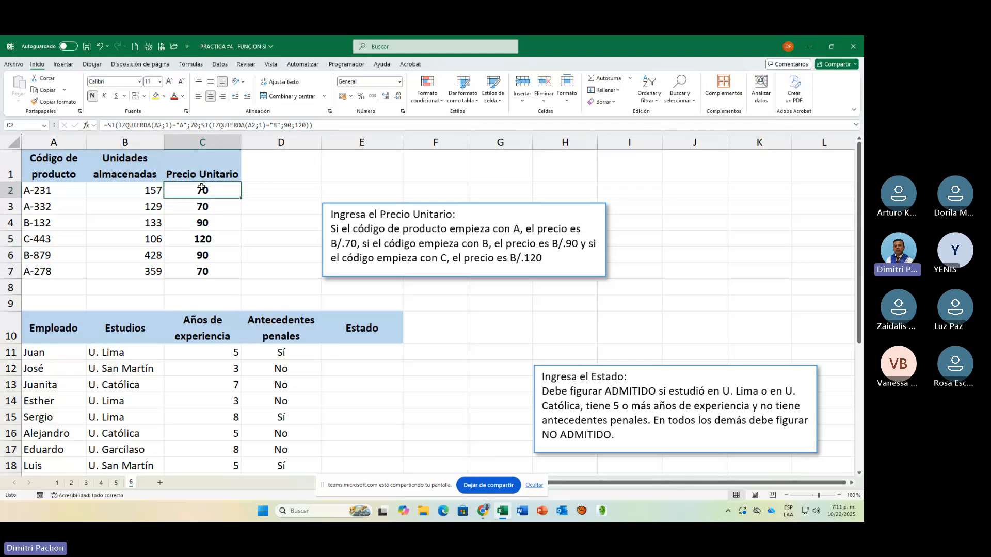
pyautogui.doubleClick(202, 189)
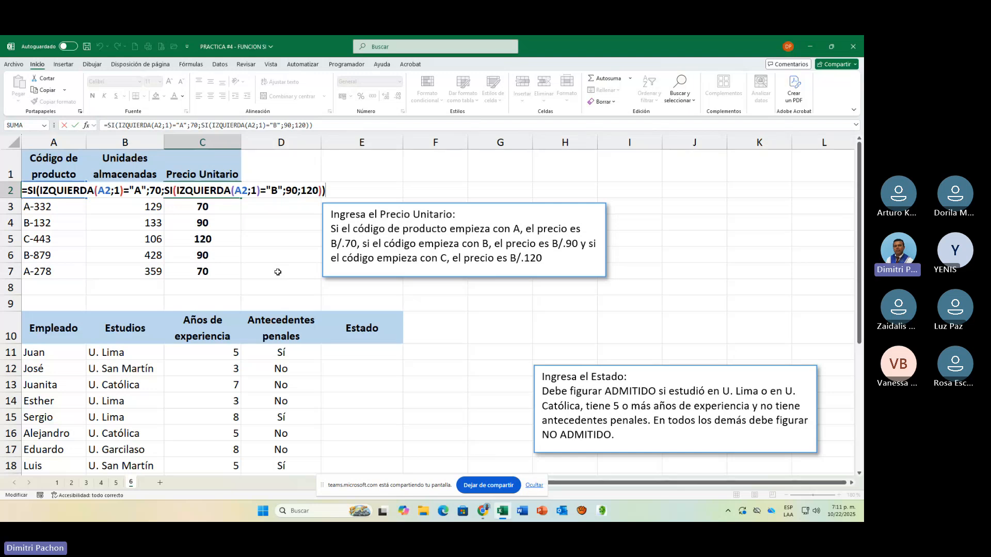
pyautogui.press('Return')
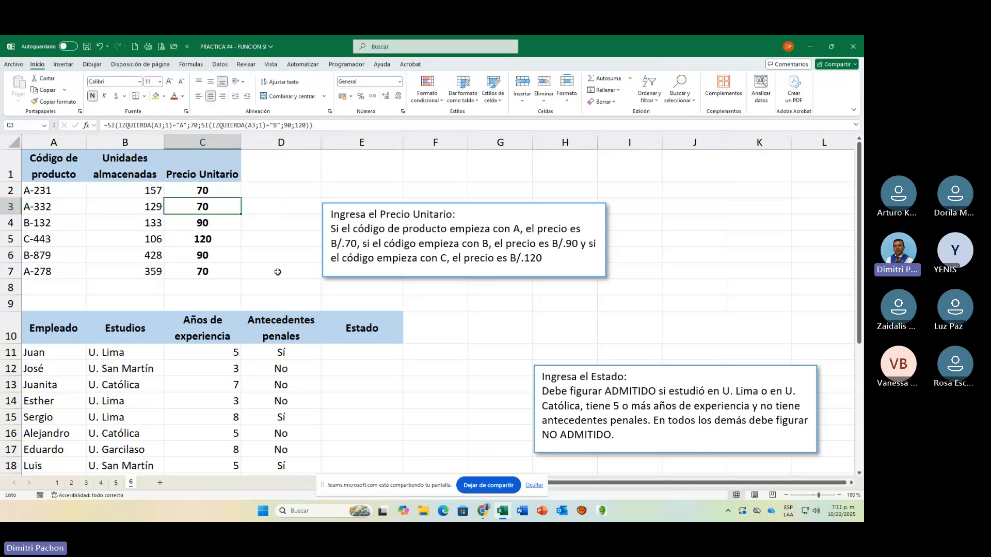
# Step: Move the Estado instruction box closer to the employee table, starting at column F beside the Estado column
pyautogui.press('Down')
pyautogui.press('Down')
pyautogui.press('Down')
pyautogui.press('Down')
pyautogui.press('Down')
pyautogui.press('Down')
pyautogui.press('Down')
pyautogui.press('Down')
pyautogui.press('Down')
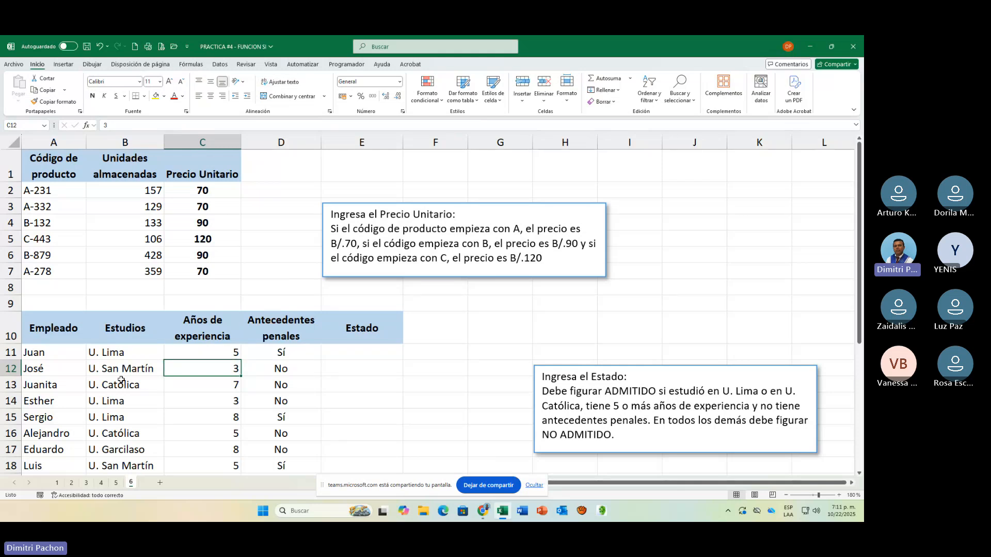
pyautogui.scroll(-1, 121, 381)
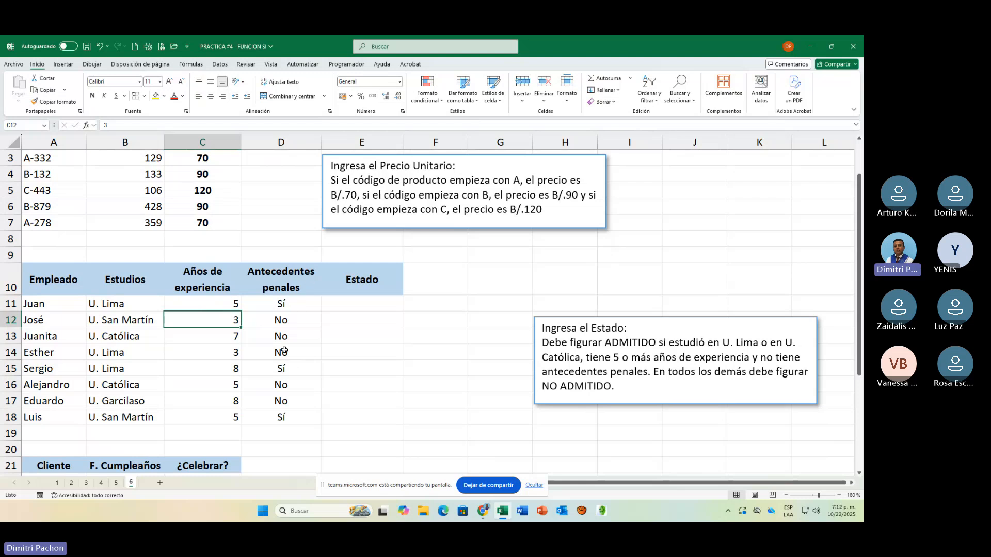
pyautogui.click(361, 303)
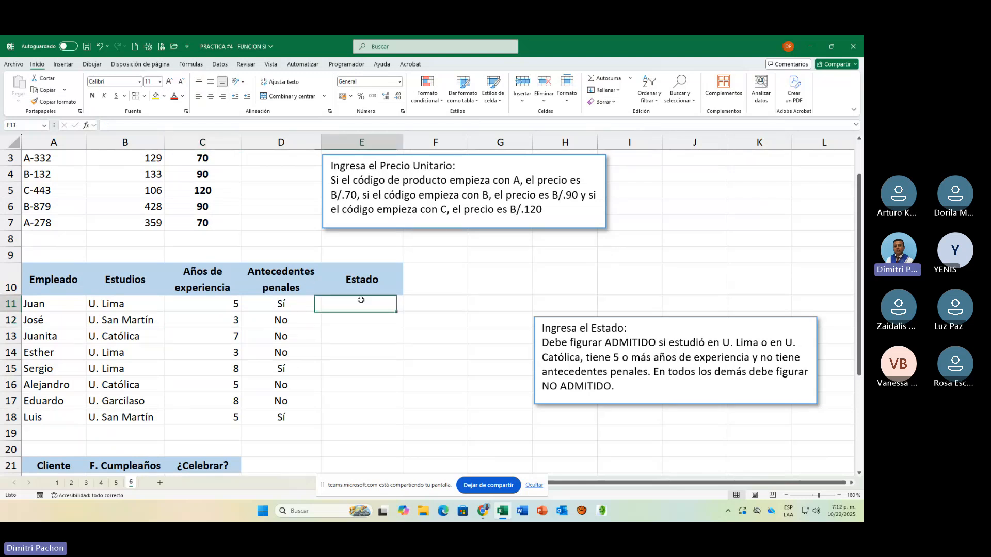
pyautogui.click(752, 415)
pyautogui.moveTo(723, 407); pyautogui.dragTo(590, 414)
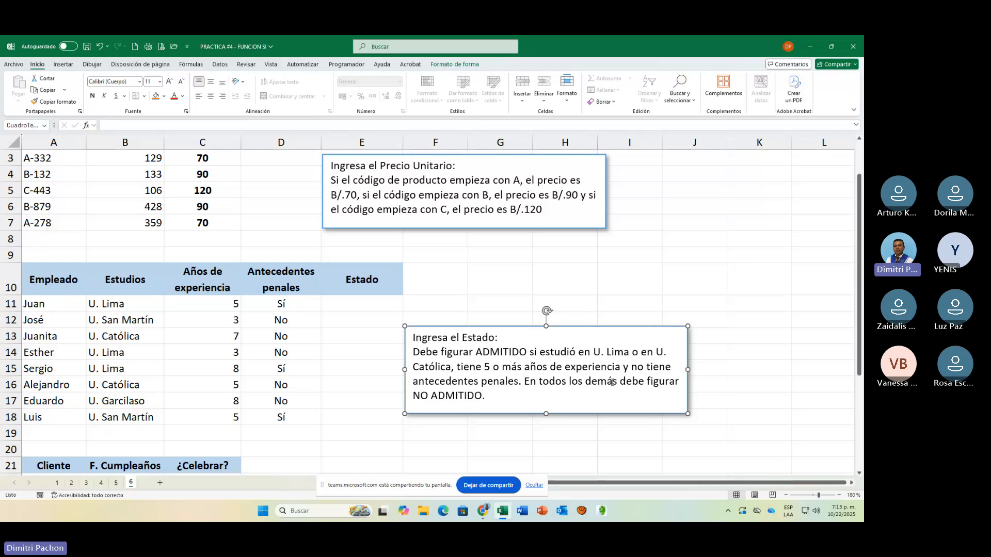
# Step: Start the Estado formula in E11 with SI, Y and O nested, testing whether B11 equals "U. LIMA"
pyautogui.click(326, 300)
pyautogui.write('=')
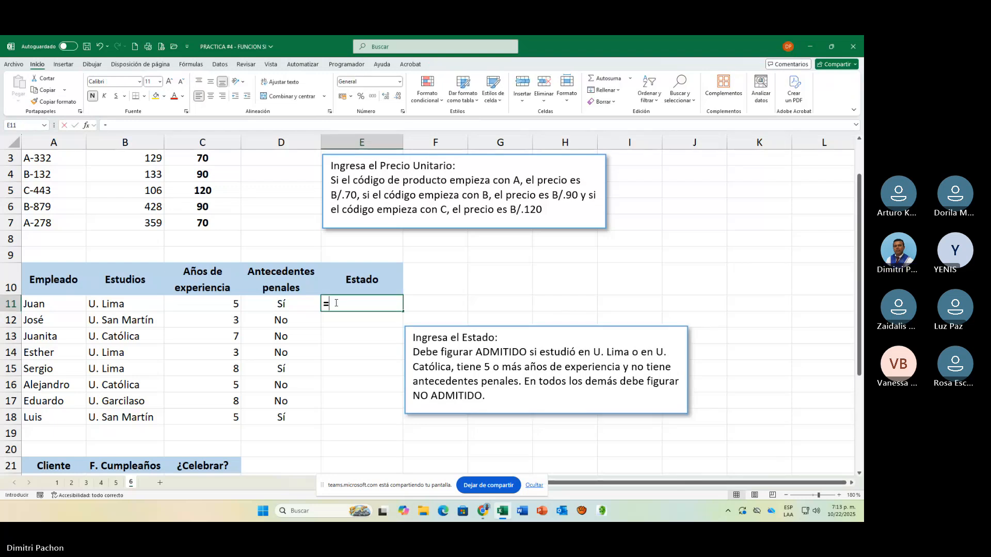
pyautogui.write('SI(')
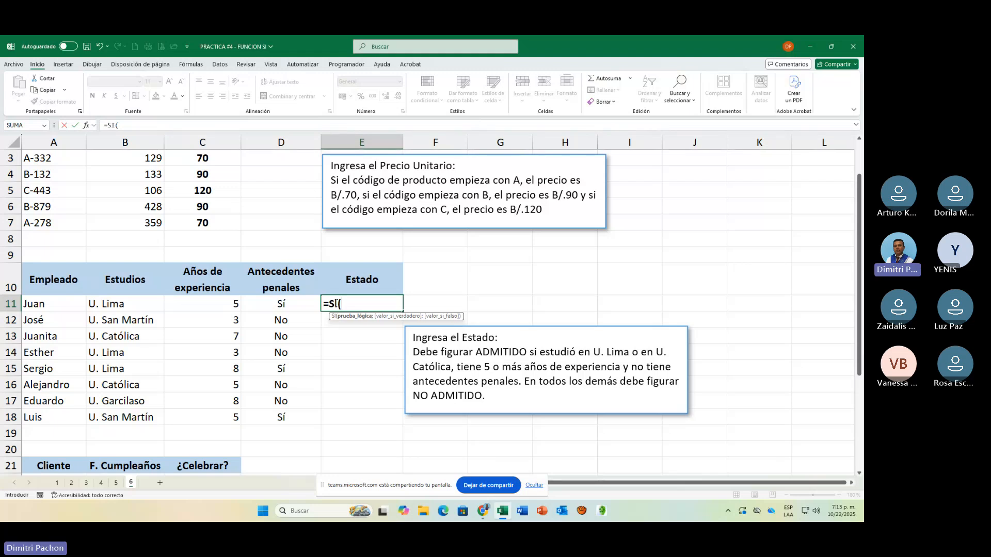
pyautogui.write('Y')
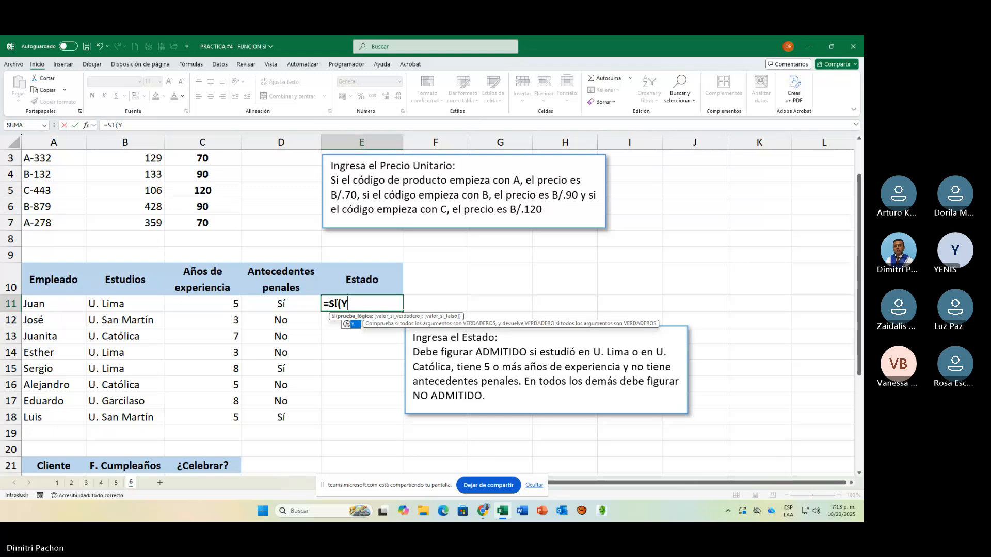
pyautogui.write('(')
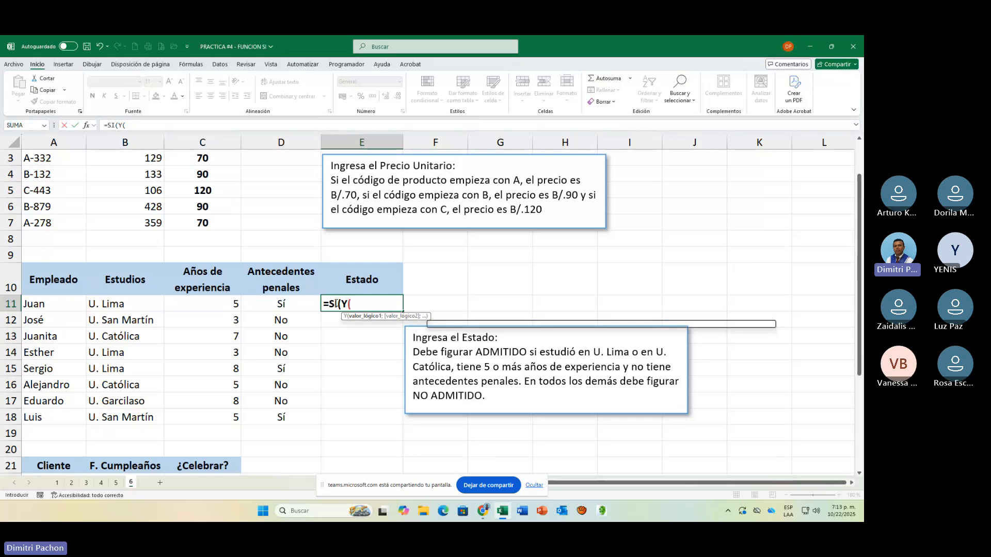
pyautogui.write('O(')
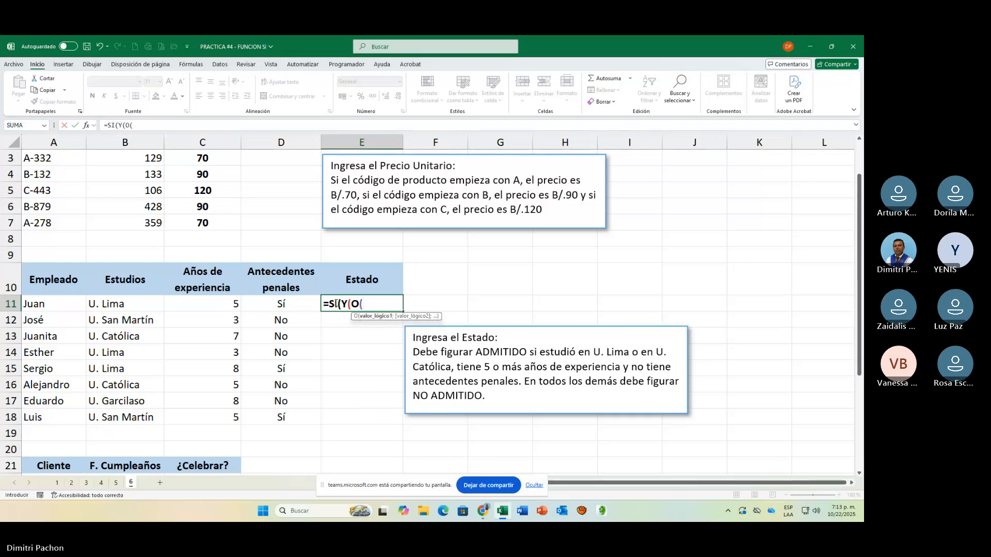
pyautogui.click(127, 308)
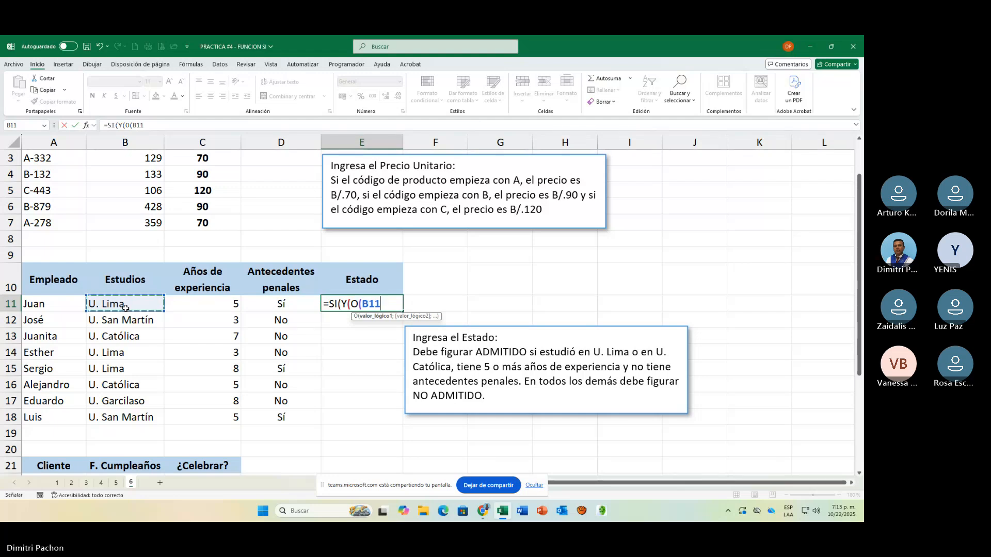
pyautogui.write('="U')
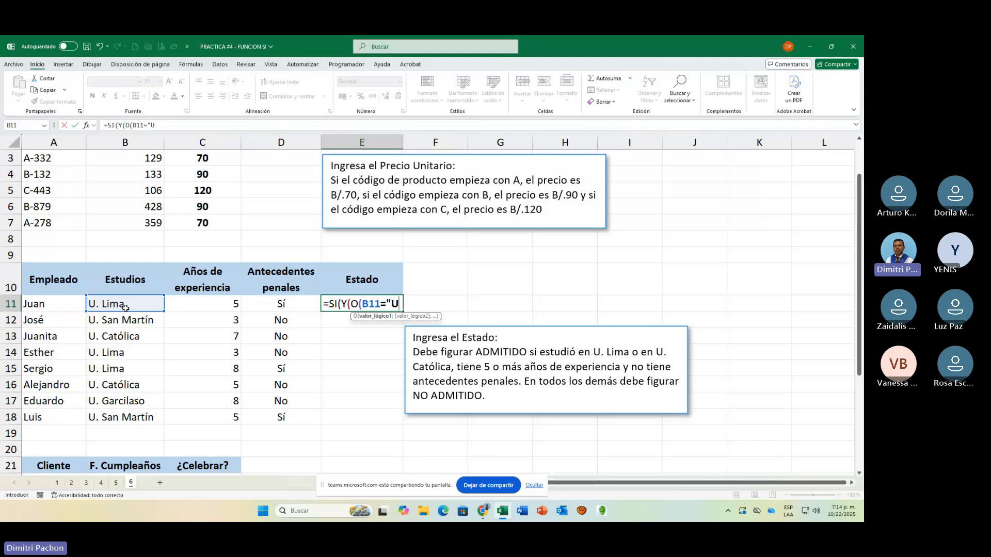
pyautogui.write('. LIMA"')
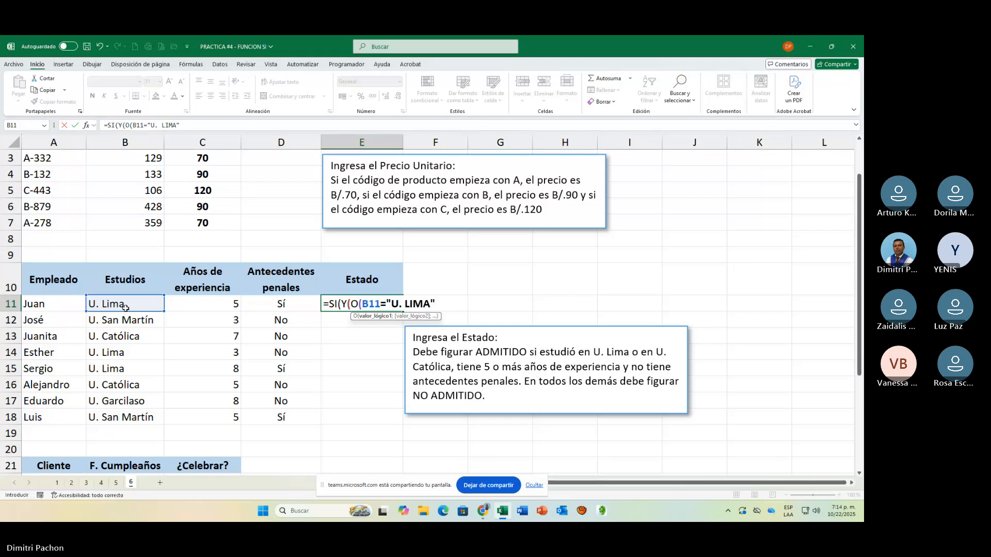
# Step: Add B11="U. CATÓLICA" as the second condition of the O function and close that function
pyautogui.write(';')
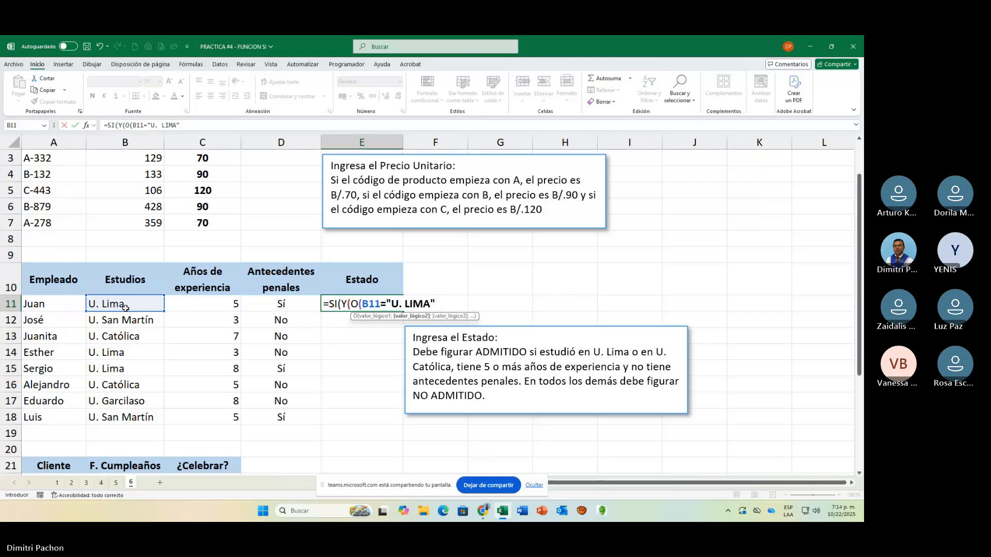
pyautogui.write('B')
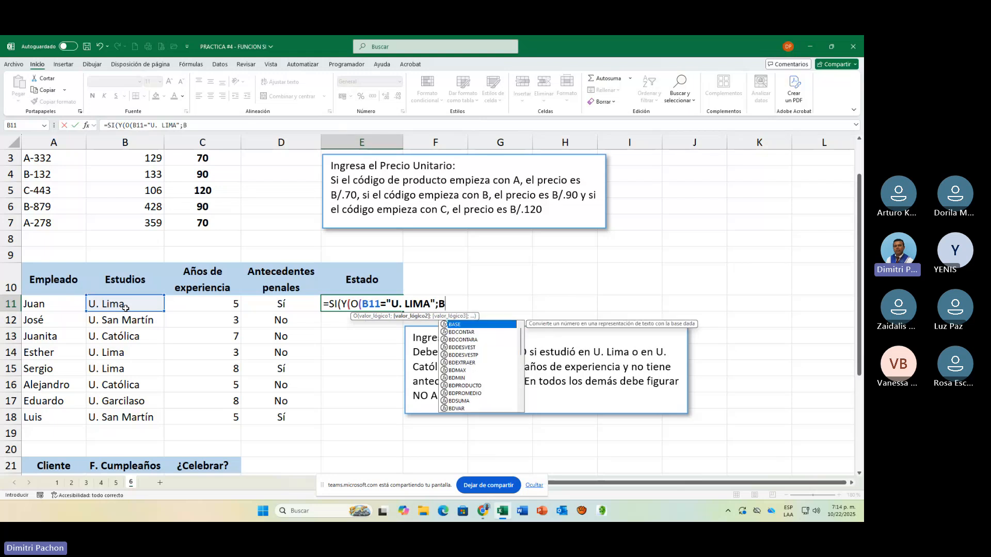
pyautogui.write('11=')
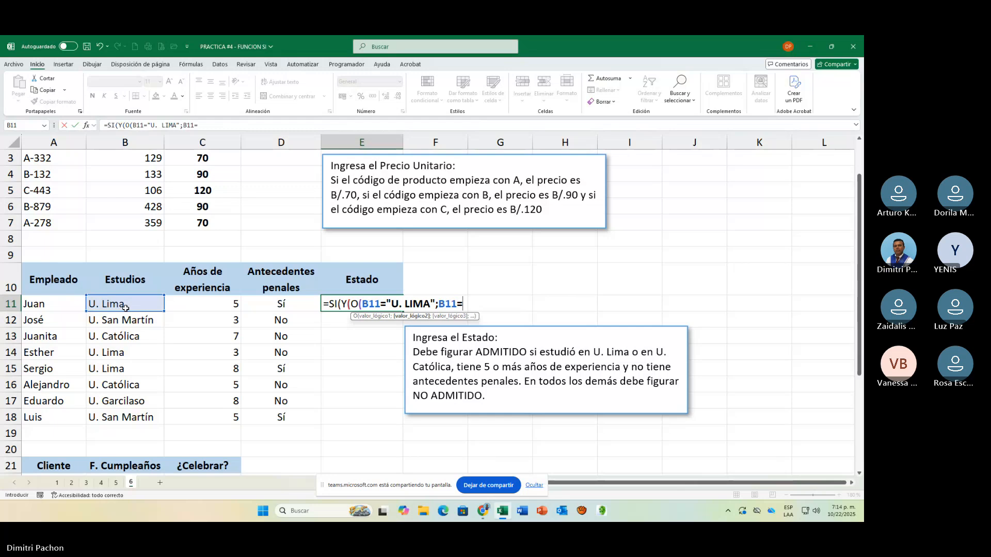
pyautogui.write('"U.')
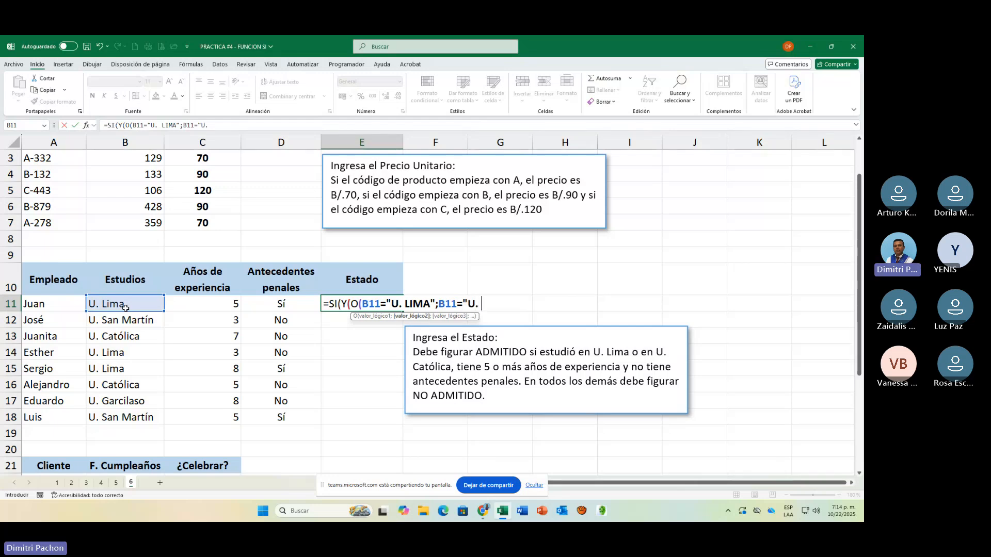
pyautogui.write(' CAT')
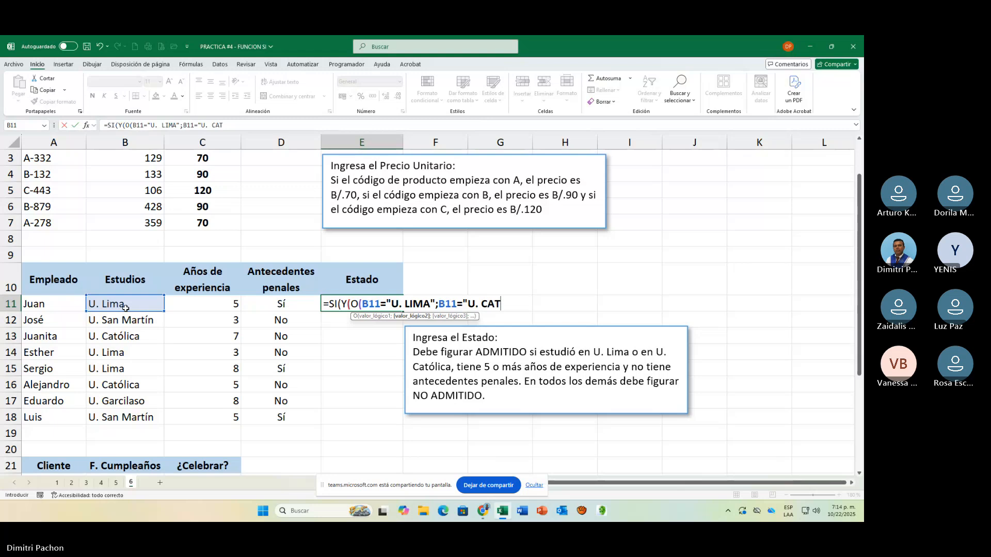
pyautogui.write('ÓLICA')
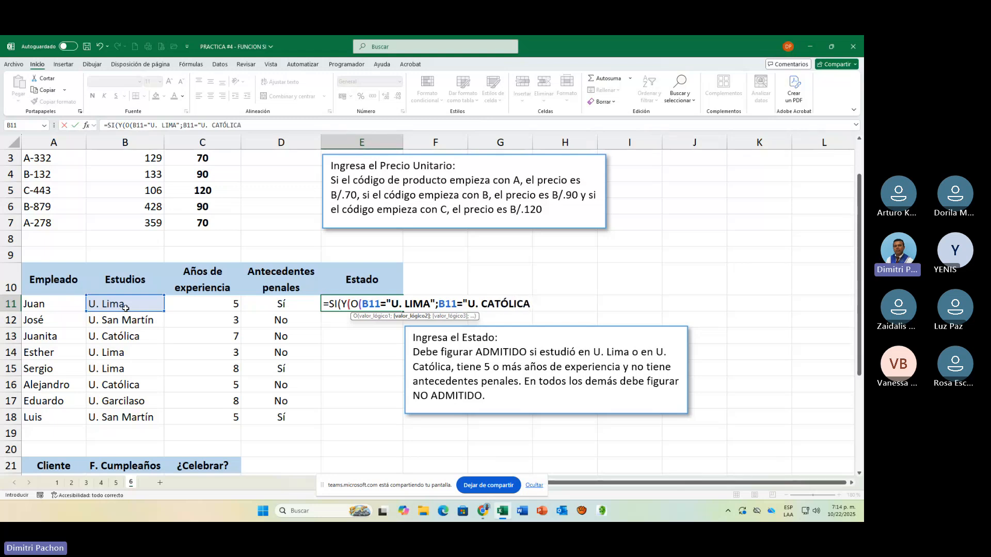
pyautogui.write('")')
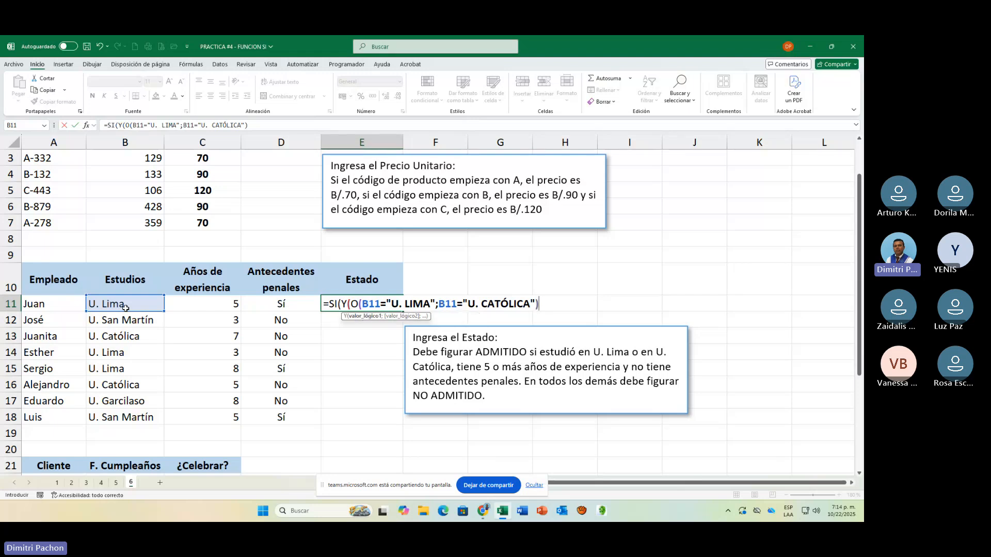
# Step: Add the experience condition C11>=5 to the Y function in E11's formula
pyautogui.write(';')
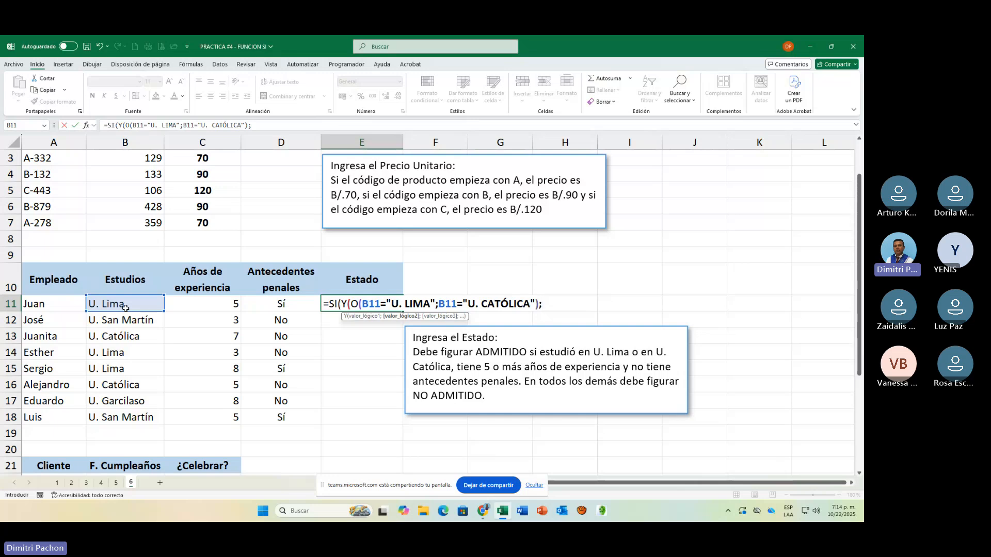
pyautogui.click(237, 304)
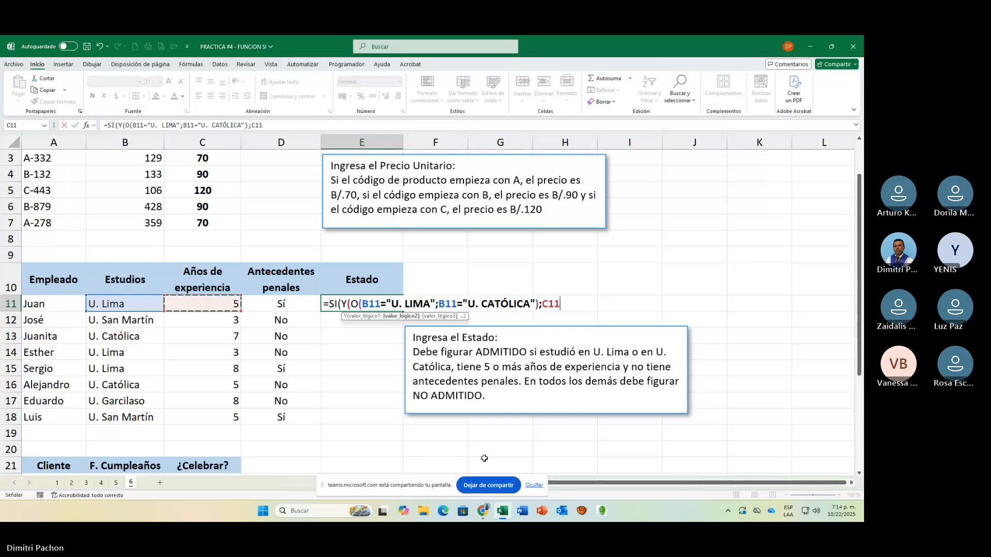
pyautogui.write('>=')
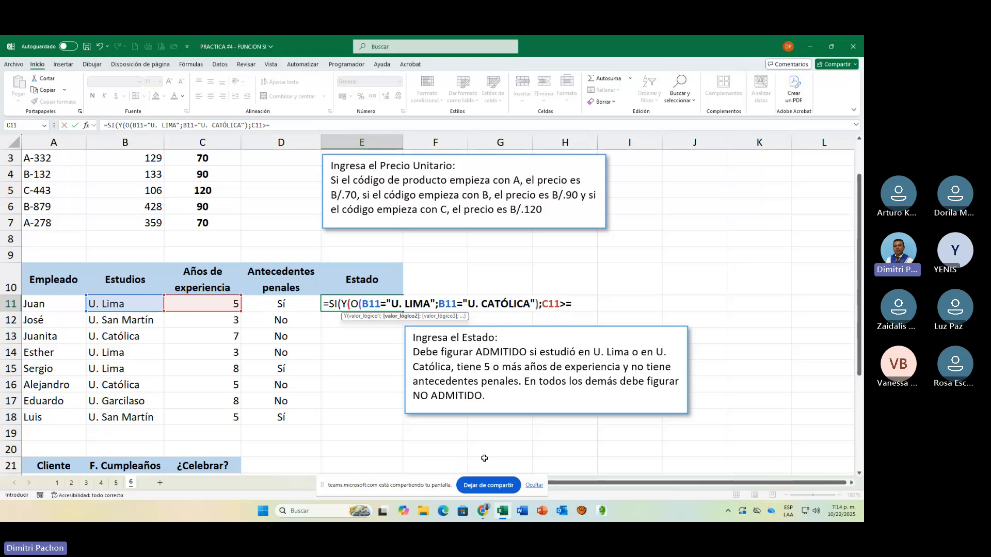
pyautogui.write('5;')
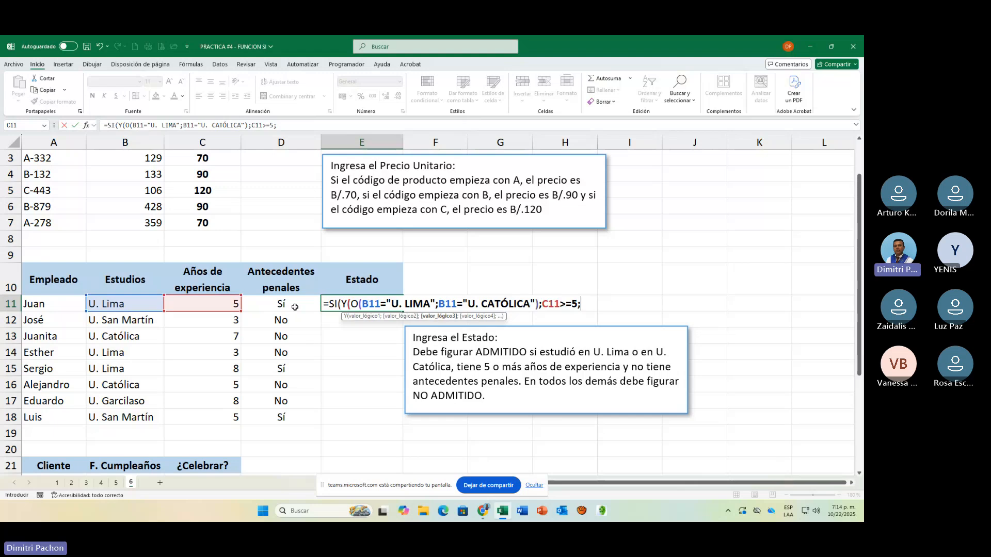
# Step: Add the criminal-record condition D11="NO" as the last test of the Y function and close that function
pyautogui.click(294, 307)
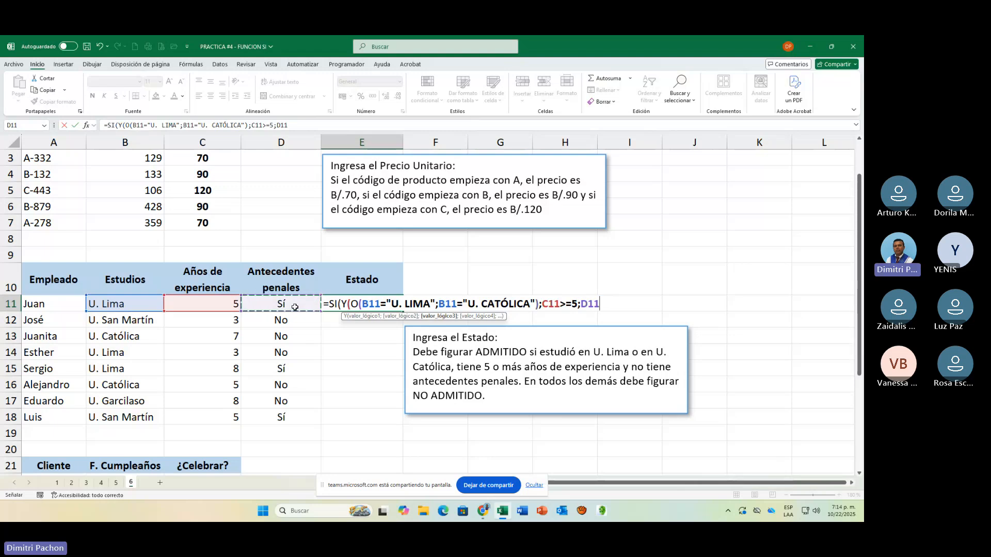
pyautogui.write('=')
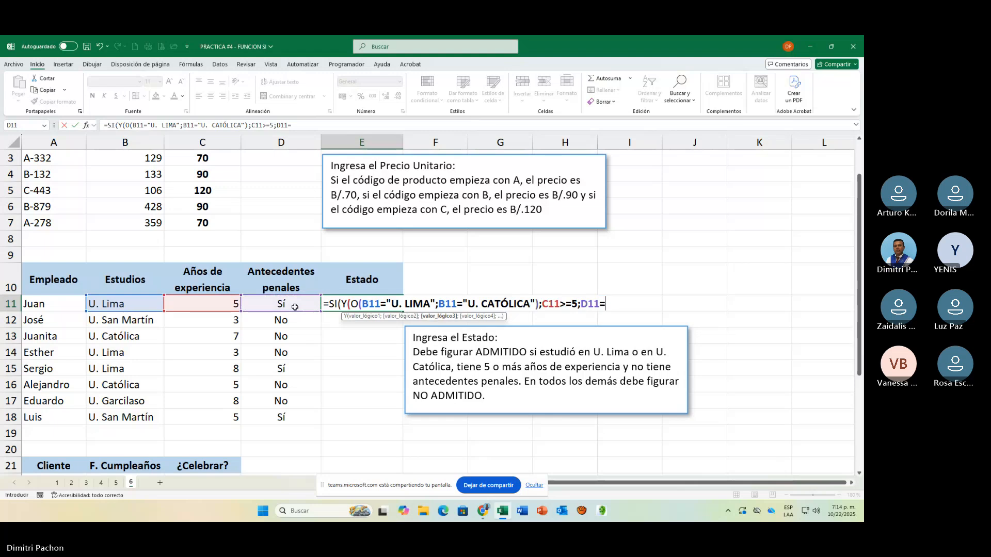
pyautogui.write('2N')
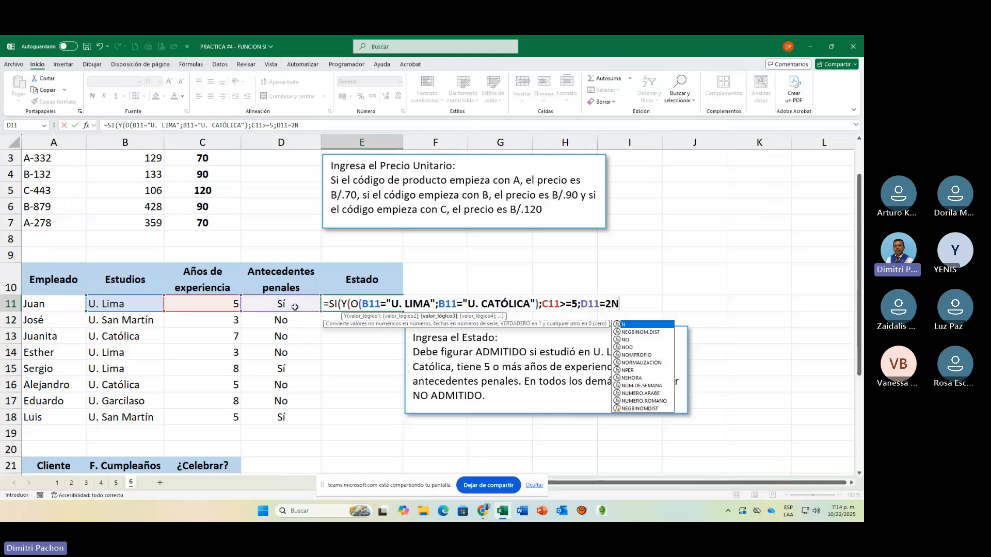
pyautogui.write('"')
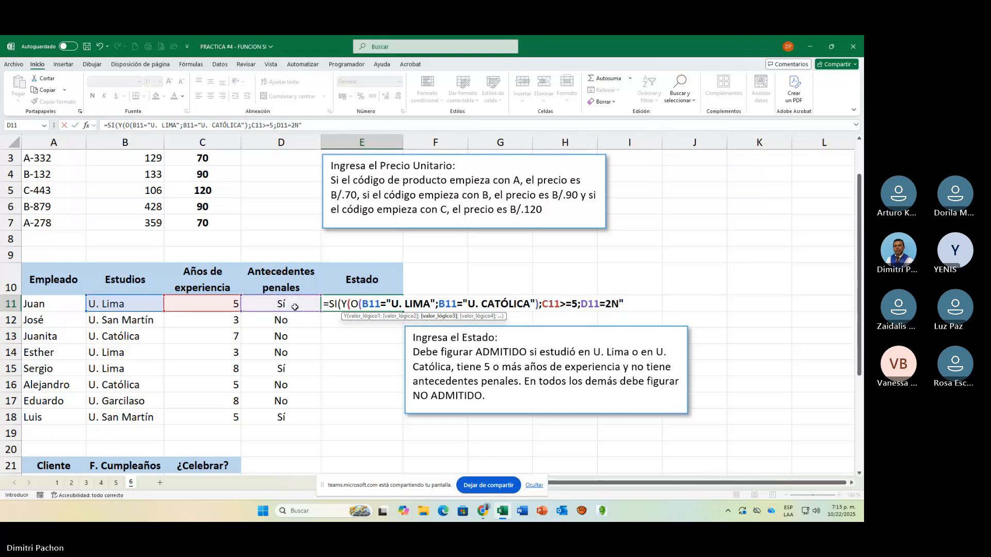
pyautogui.press('BackSpace')
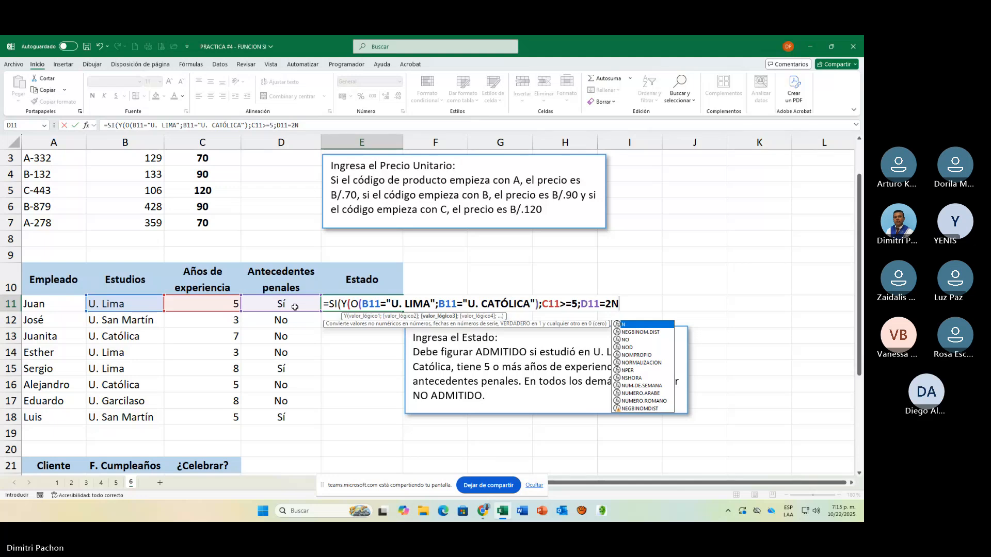
pyautogui.press('BackSpace')
pyautogui.press('BackSpace')
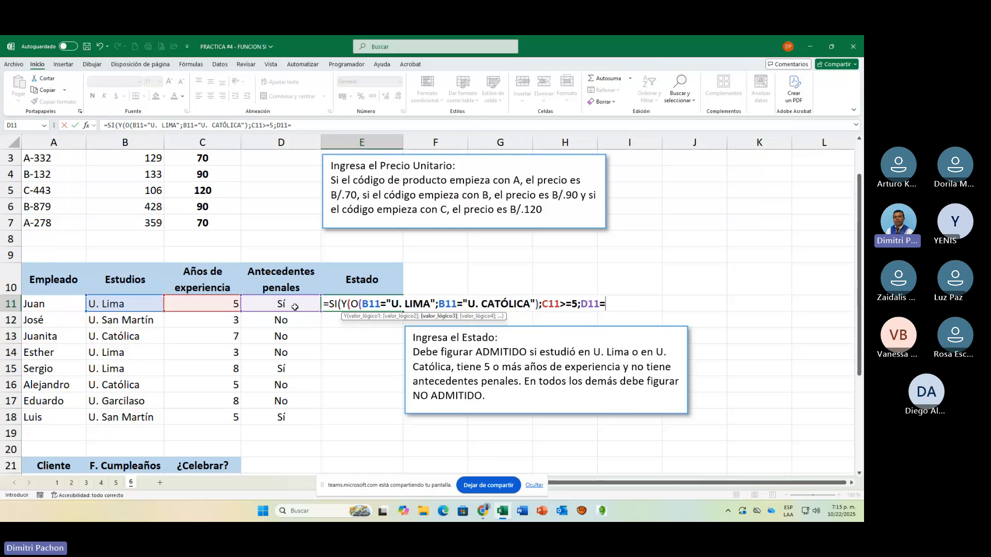
pyautogui.write('"')
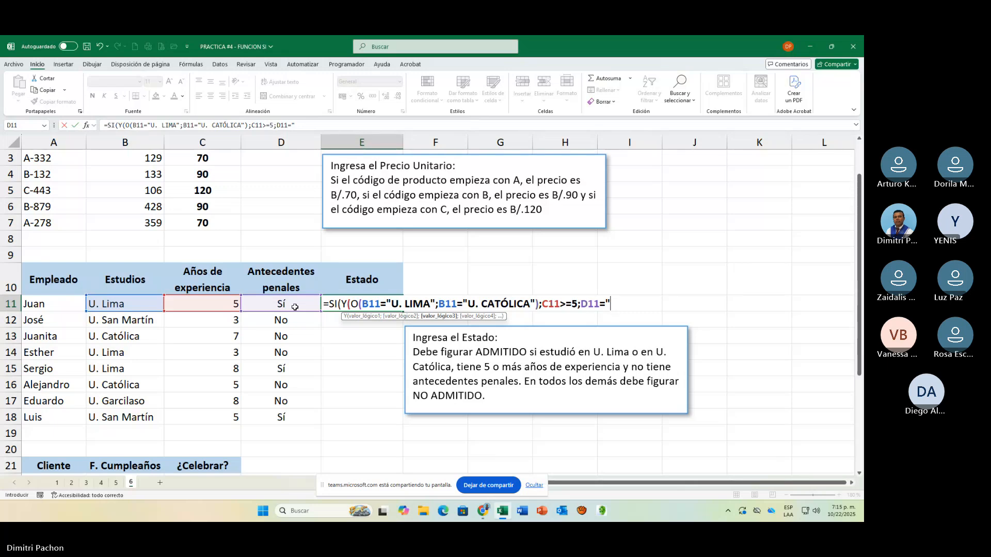
pyautogui.write('NO")')
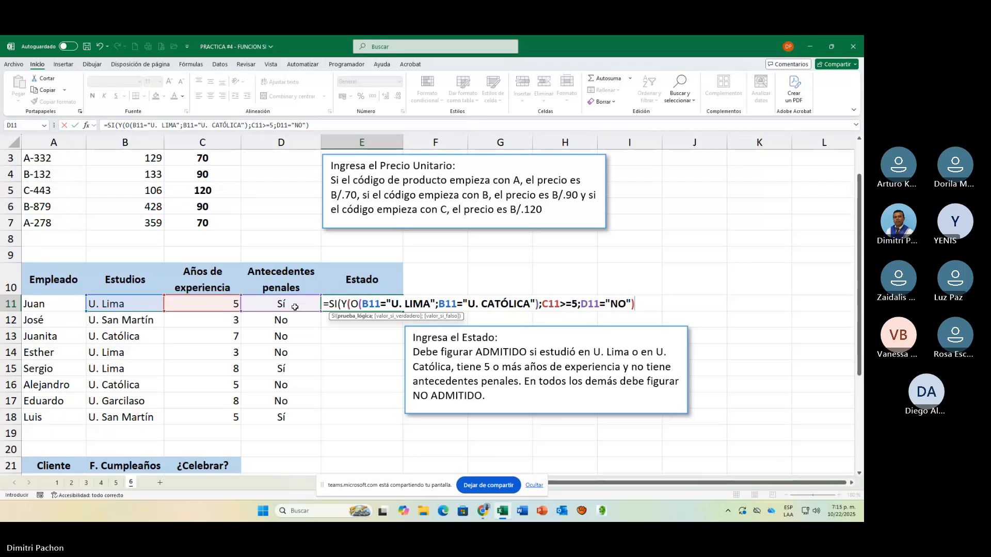
# Step: Finish E11's SI with "ADMITIDO" if true and "NO ADMITIDO" if false, enter the formula and reselect E11
pyautogui.write(';"A')
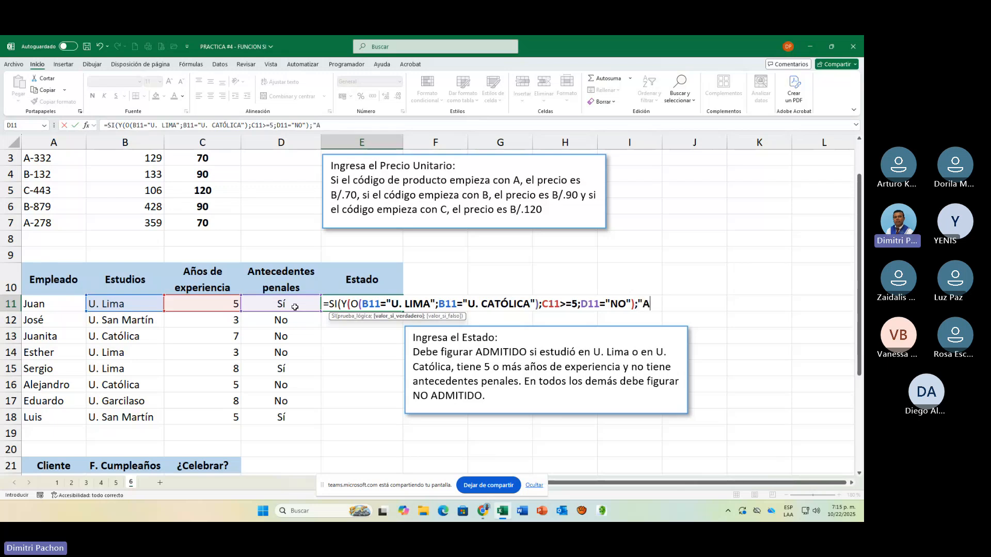
pyautogui.write('DMI')
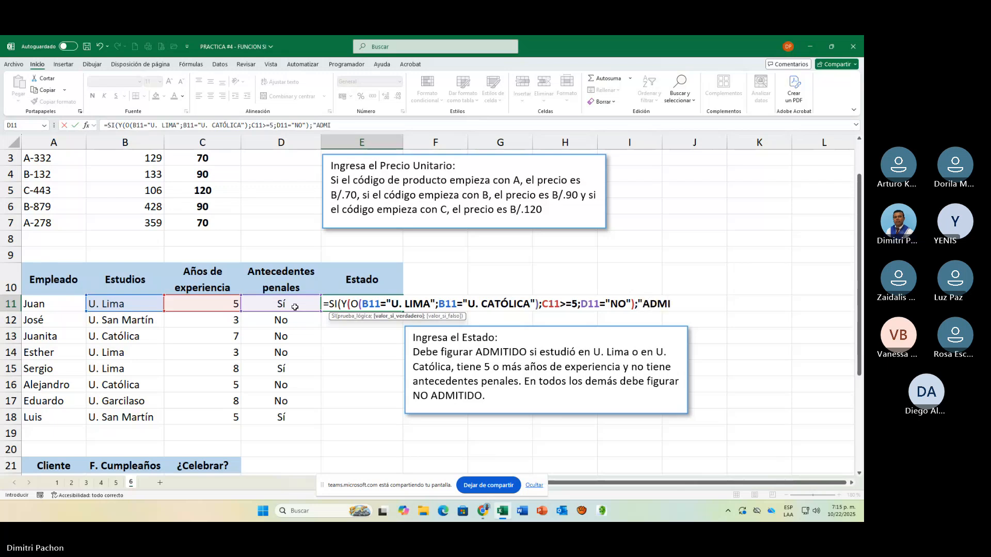
pyautogui.write('TIDO";')
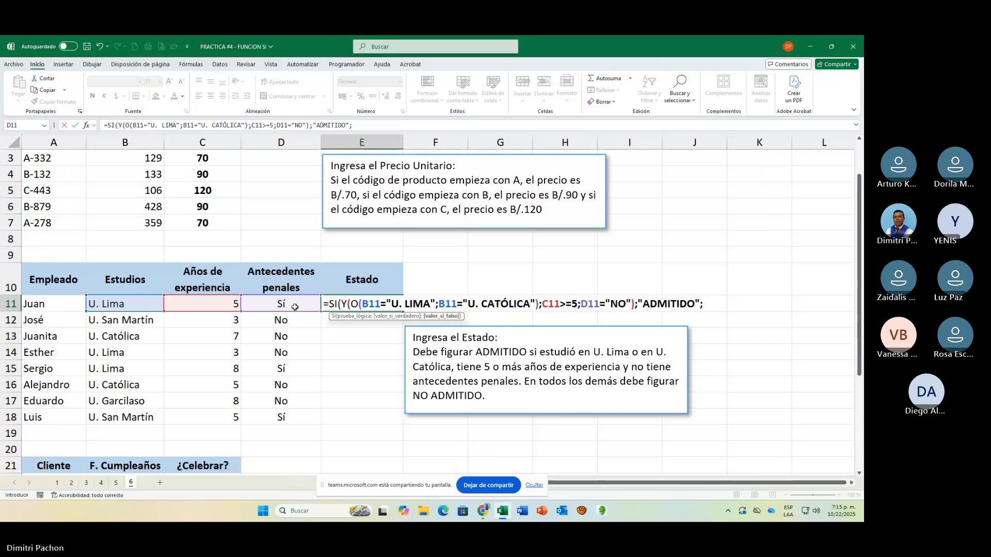
pyautogui.write('"NO')
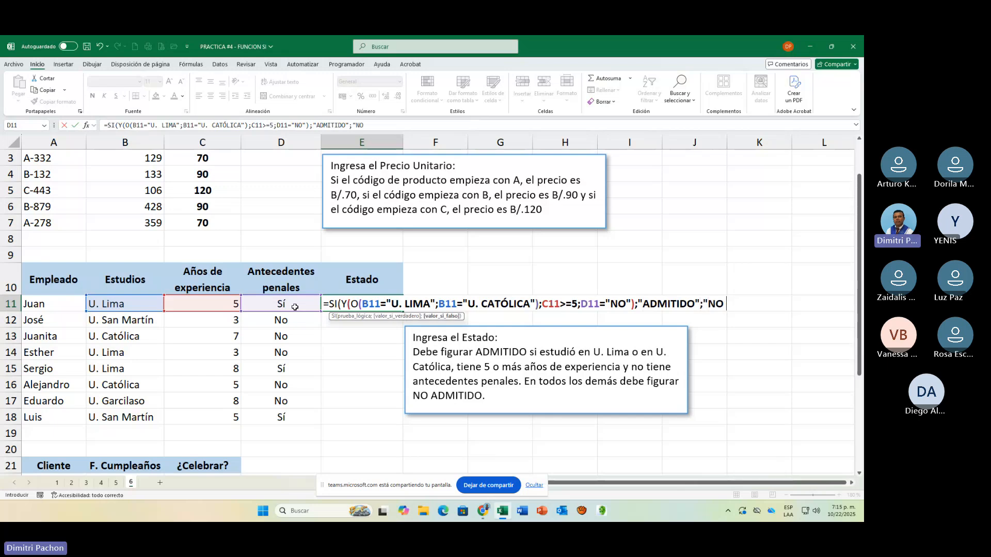
pyautogui.write(' ADMITIDO')
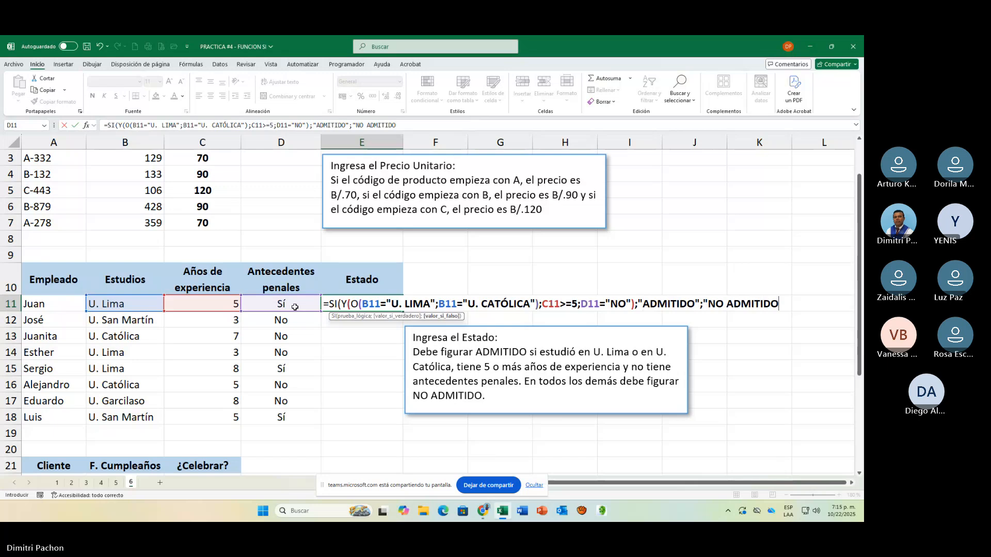
pyautogui.write('")')
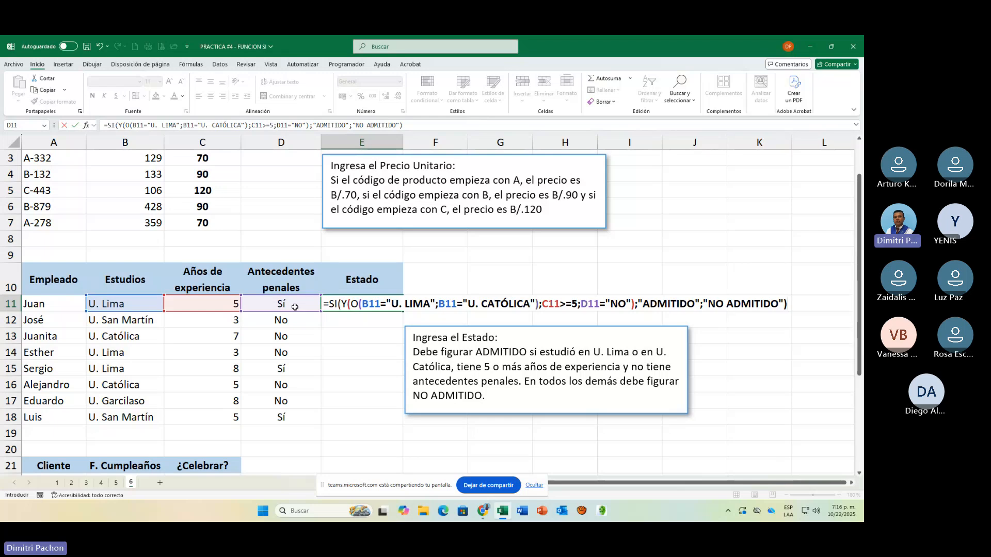
pyautogui.press('Return')
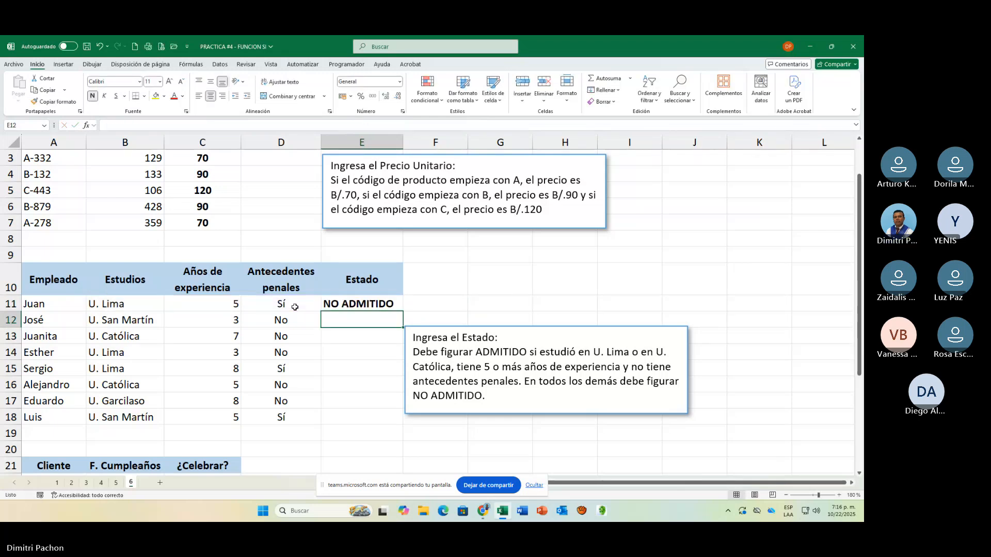
pyautogui.click(384, 307)
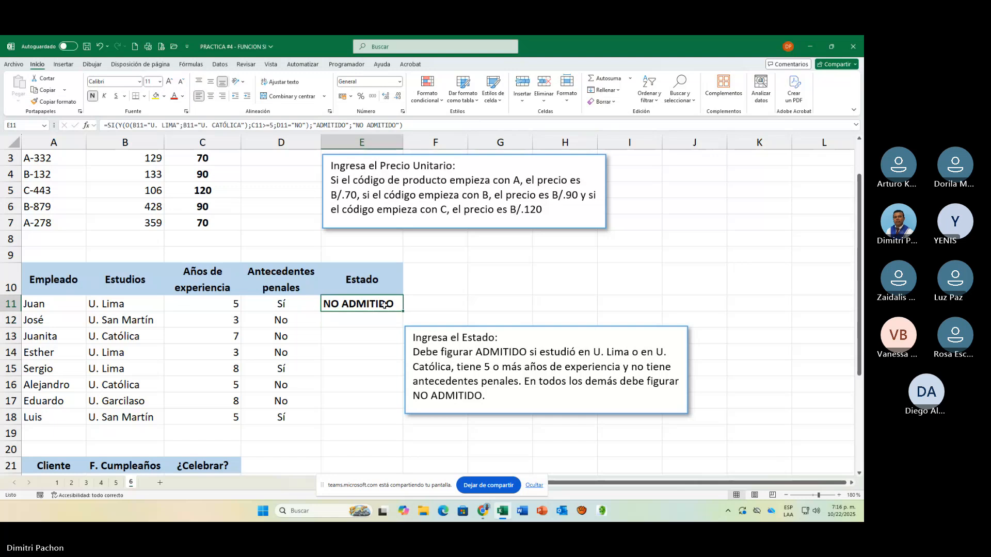
# Step: Copy E11's Estado formula down the column through E18
pyautogui.moveTo(403, 310); pyautogui.dragTo(368, 411)
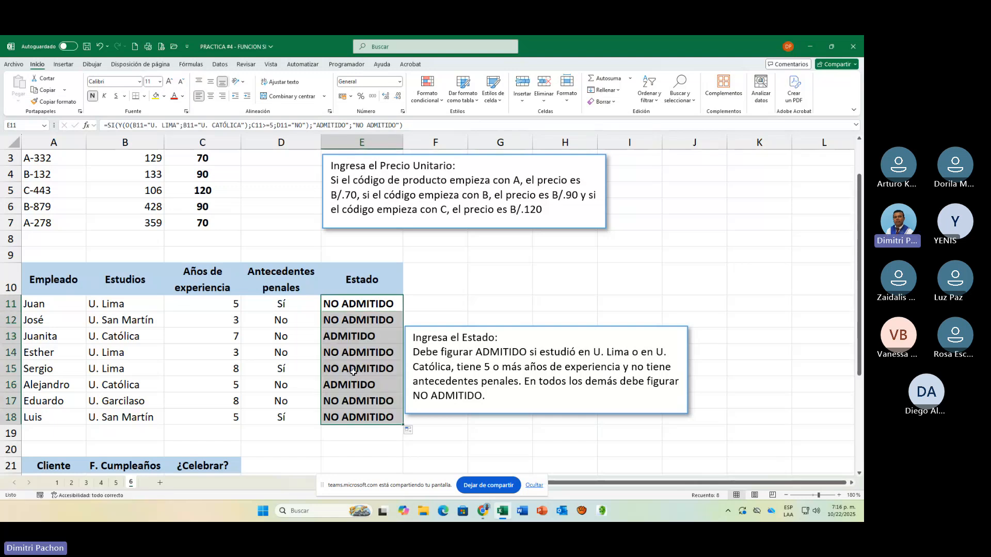
# Step: Check the Estado results against the studies, experience and criminal-record values in rows 11, 13 and 14, and review E11's nested formula
pyautogui.click(350, 342)
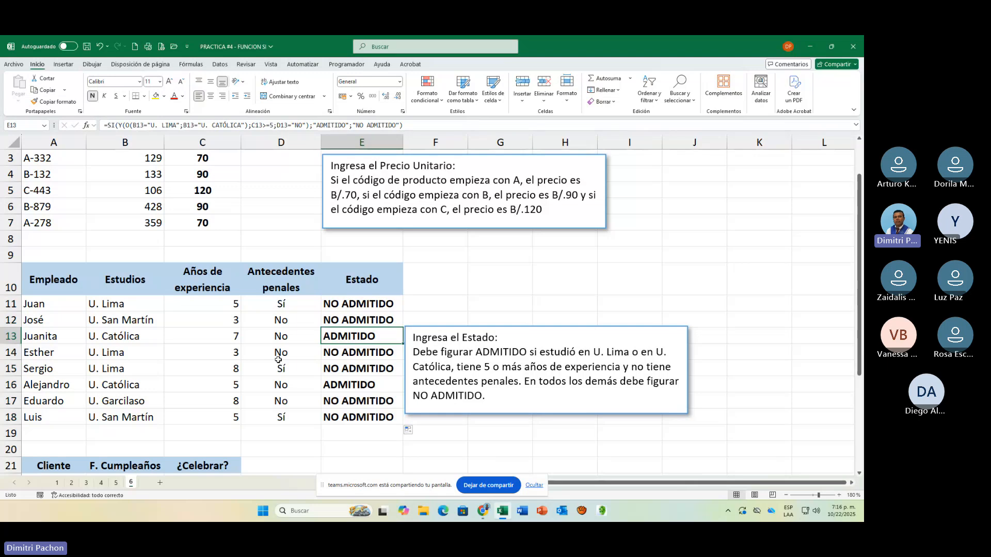
pyautogui.click(129, 336)
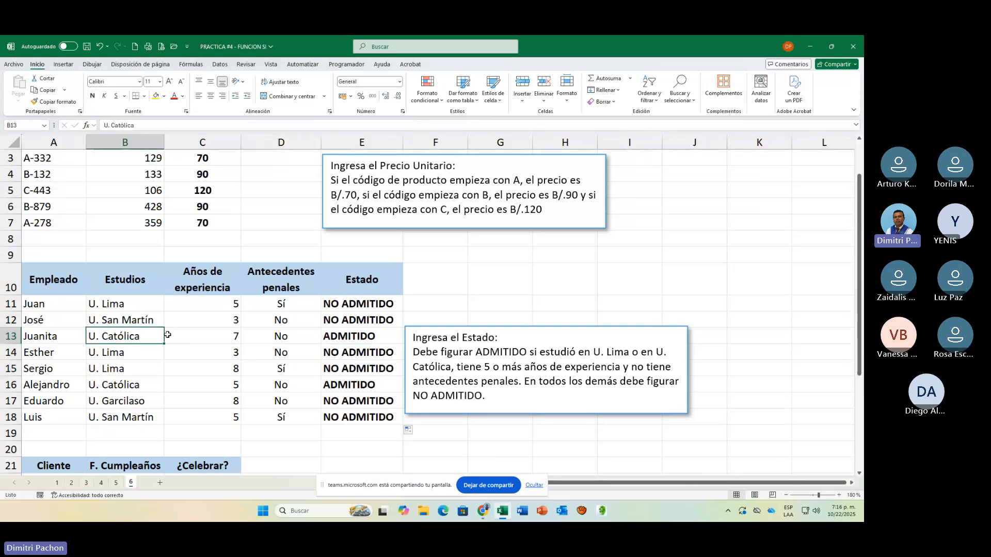
pyautogui.click(227, 336)
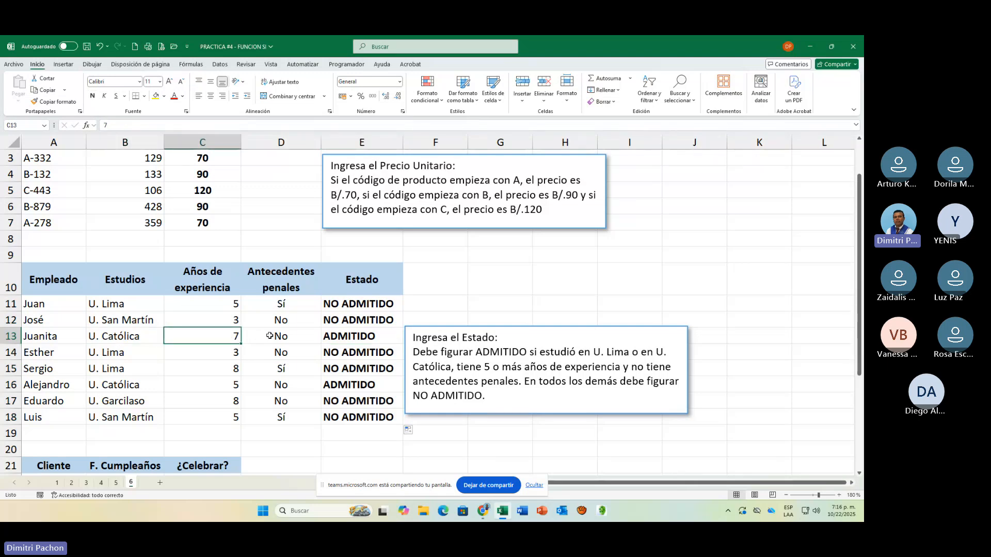
pyautogui.click(270, 336)
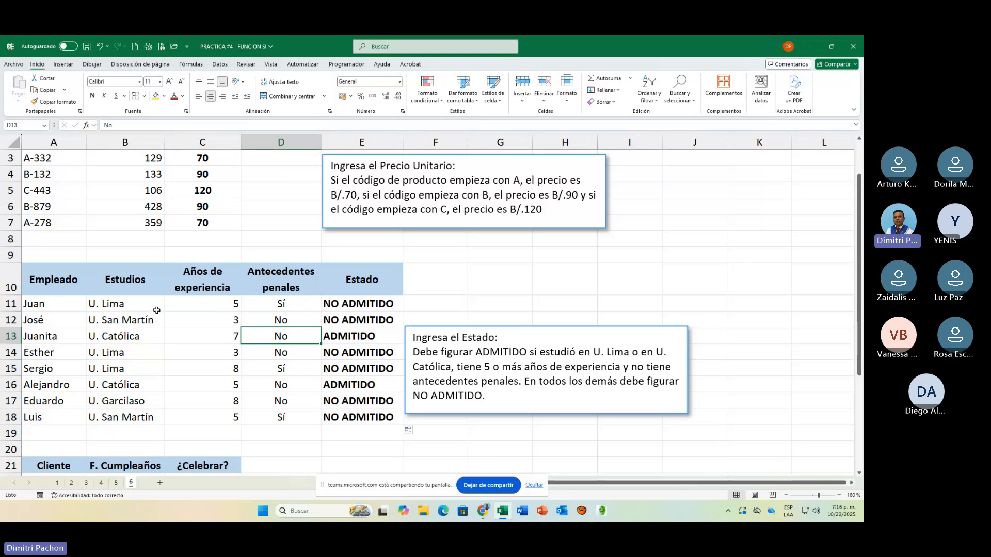
pyautogui.click(284, 307)
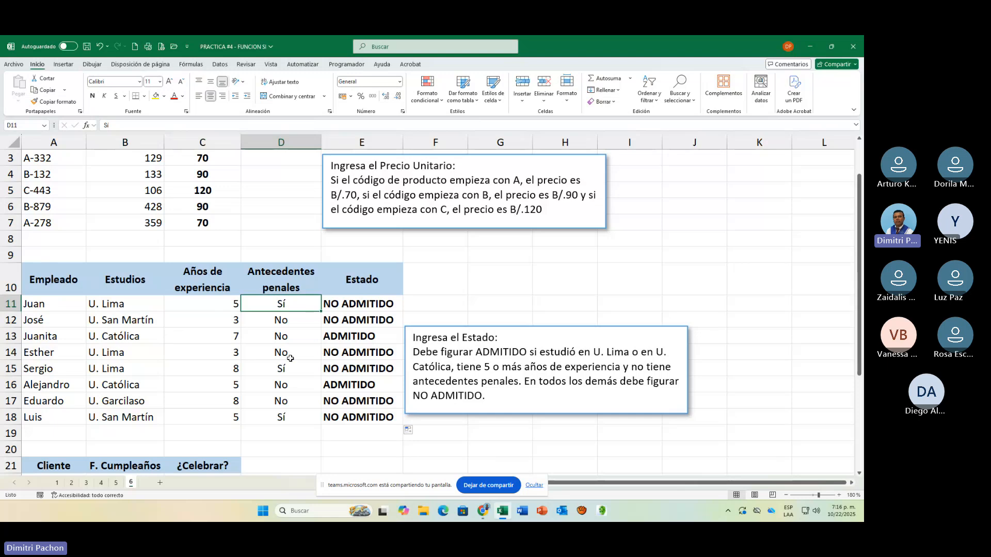
pyautogui.click(236, 356)
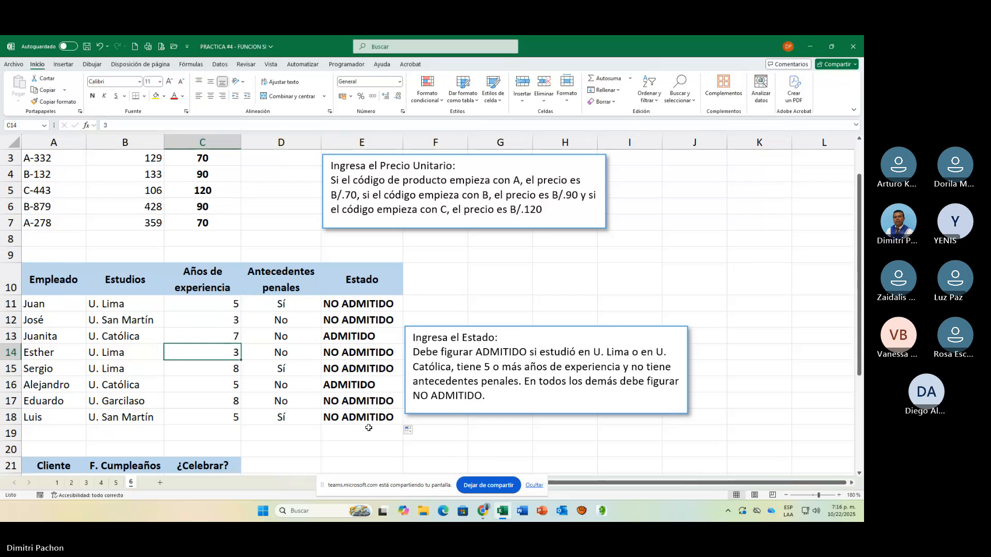
pyautogui.click(372, 304)
pyautogui.doubleClick(372, 303)
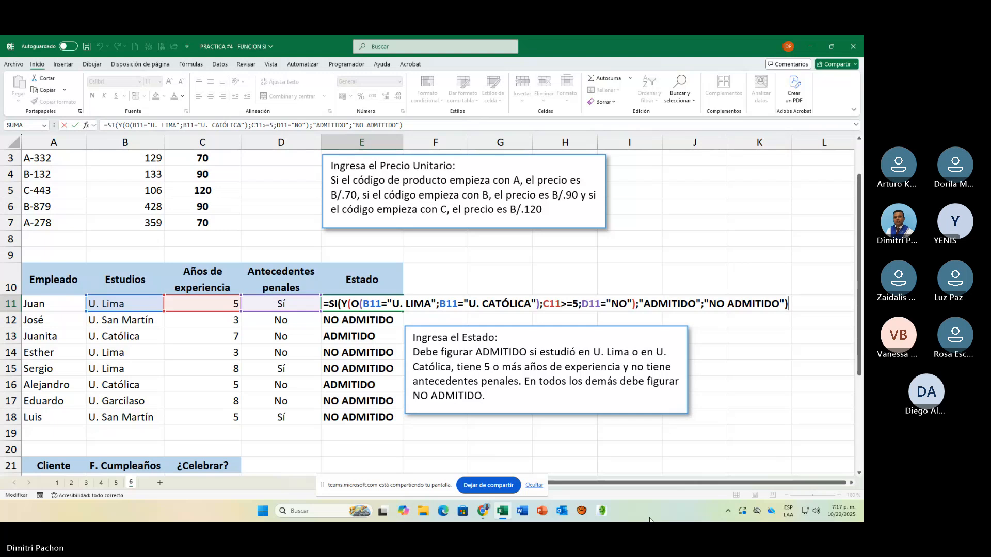
pyautogui.press('Return')
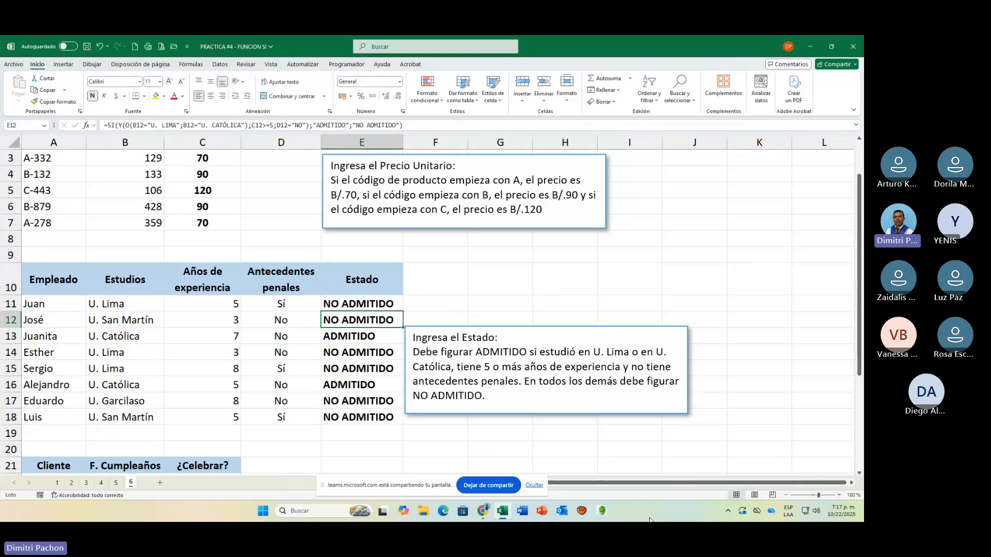
# Step: Move the ¿Celebrar? instruction text box beside the birthday table, starting at column D around rows 24 to 26
pyautogui.press('Down')
pyautogui.press('Down')
pyautogui.press('Down')
pyautogui.press('Down')
pyautogui.press('Down')
pyautogui.press('Down')
pyautogui.press('Down')
pyautogui.press('Down')
pyautogui.press('Down')
pyautogui.press('Down')
pyautogui.press('Down')
pyautogui.press('Down')
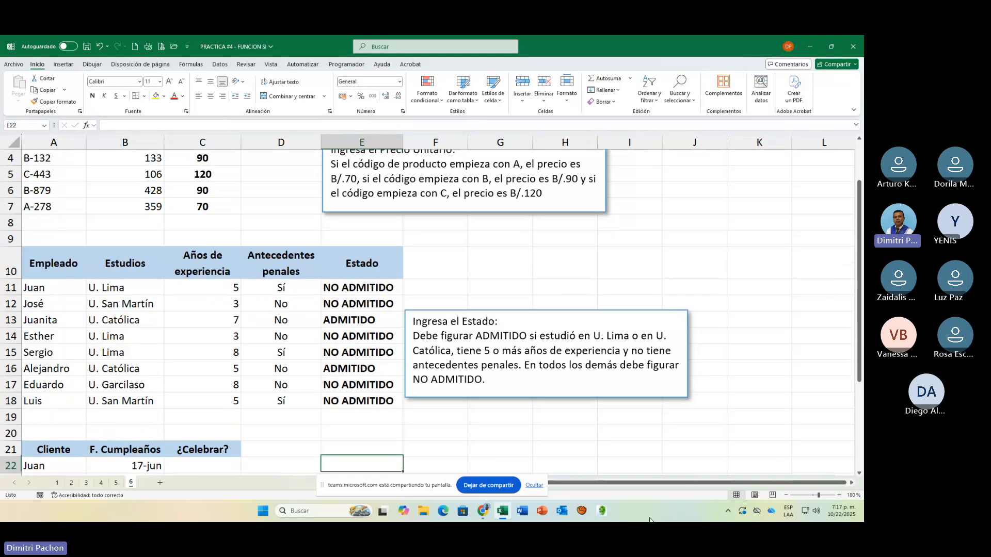
pyautogui.press('Down')
pyautogui.press('Down')
pyautogui.press('Down')
pyautogui.press('Down')
pyautogui.press('Down')
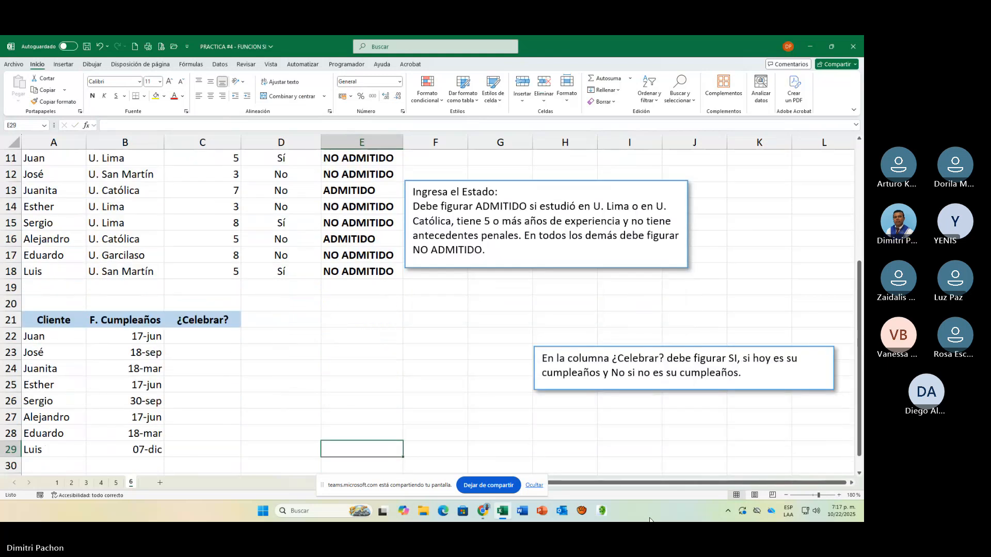
pyautogui.click(715, 391)
pyautogui.moveTo(714, 391); pyautogui.dragTo(421, 404)
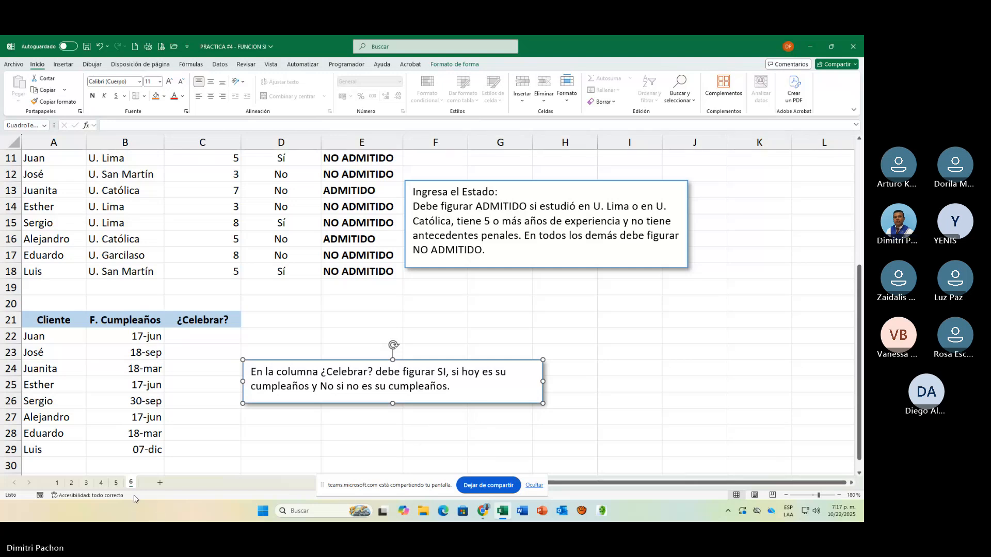
# Step: Replace the birthday in B25 with today's day and month
pyautogui.click(128, 388)
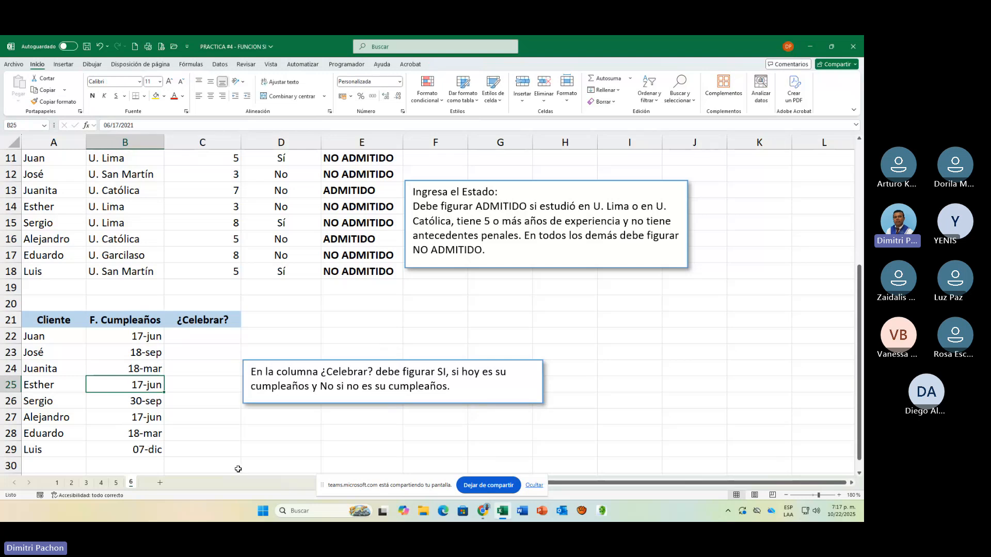
pyautogui.write('2')
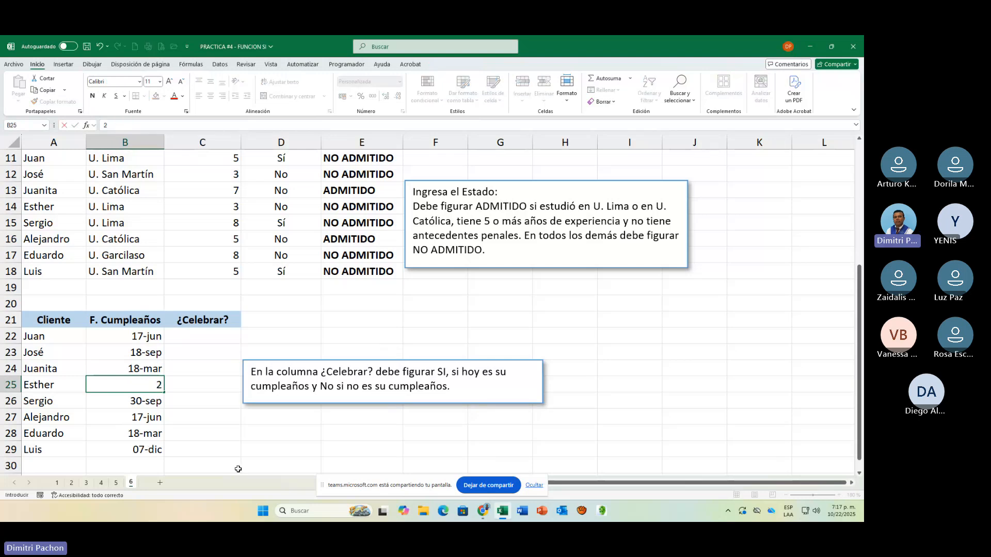
pyautogui.write('2 O')
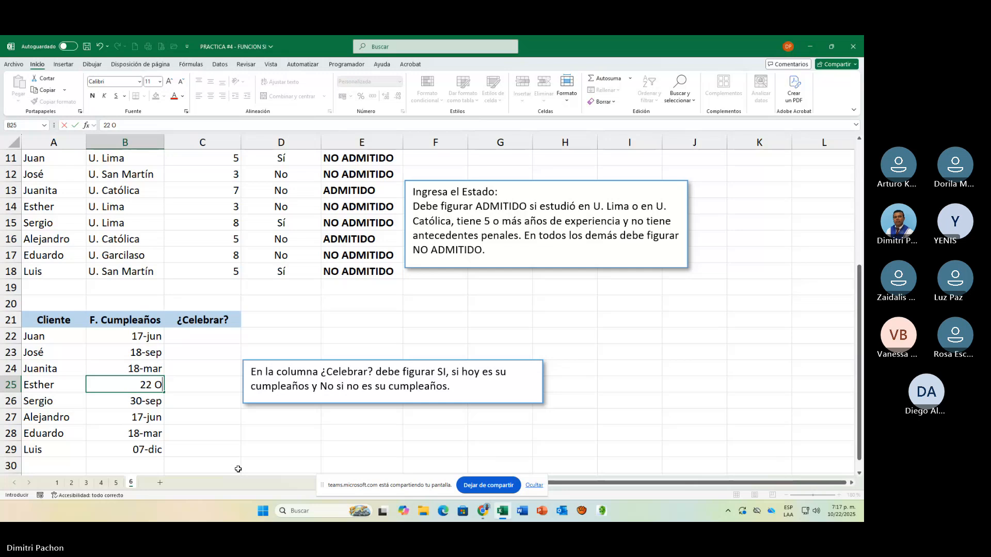
pyautogui.write('CT')
pyautogui.press('Return')
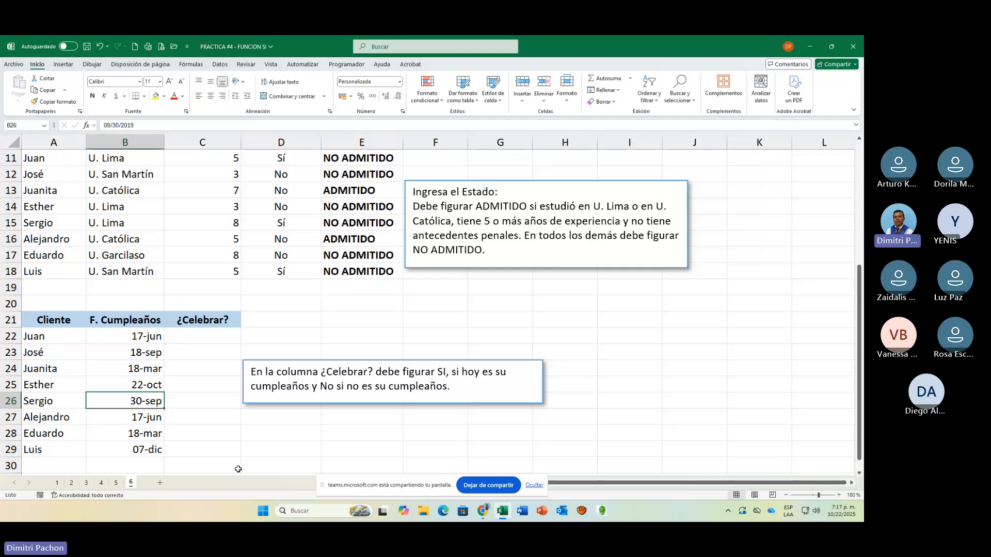
# Step: Start an SI formula in C22 with the logical test B22=HOY()
pyautogui.click(191, 339)
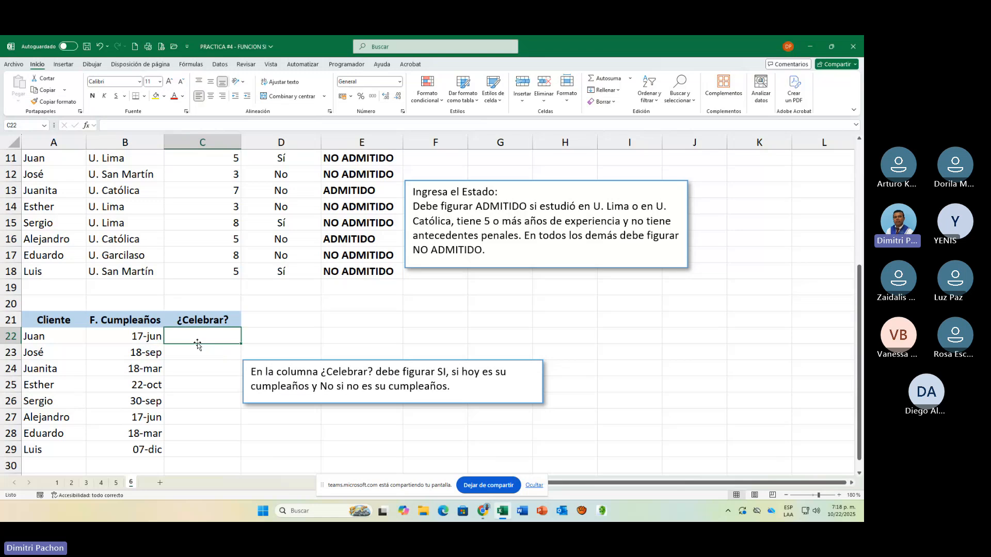
pyautogui.write('=')
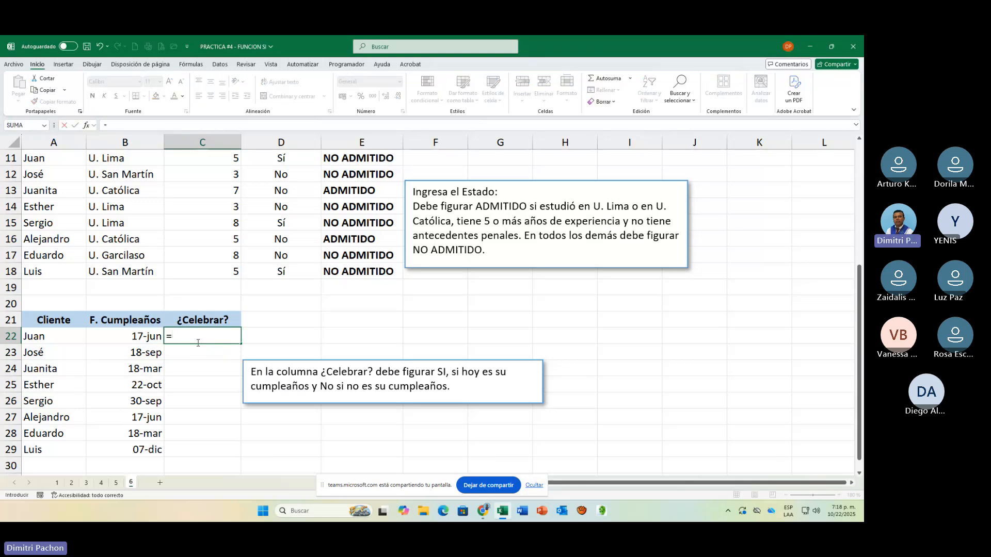
pyautogui.write('SI(')
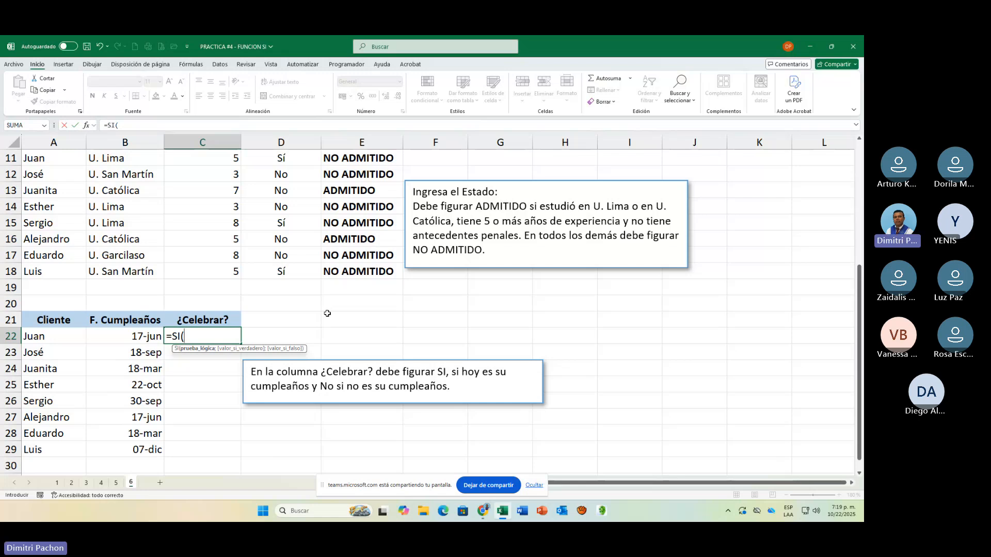
pyautogui.click(156, 337)
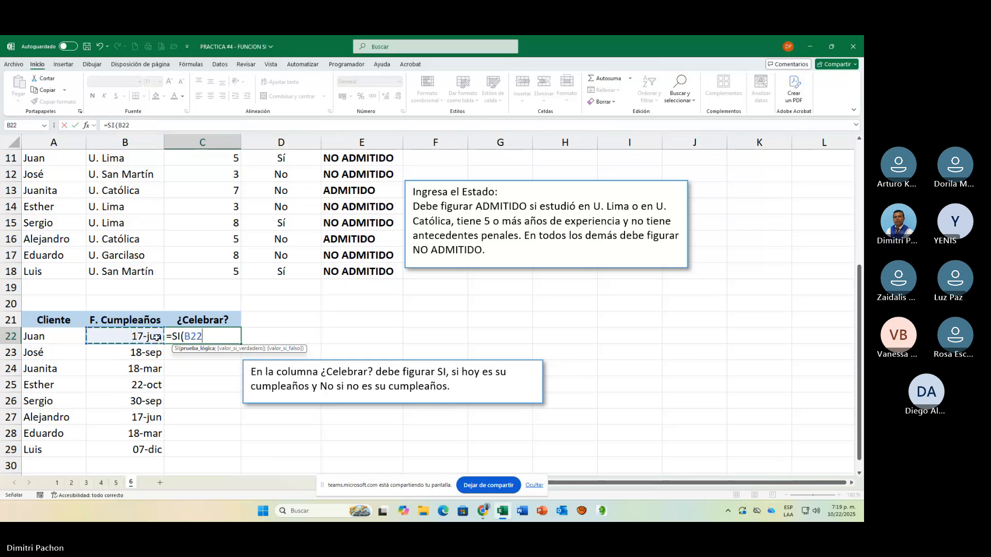
pyautogui.write('=')
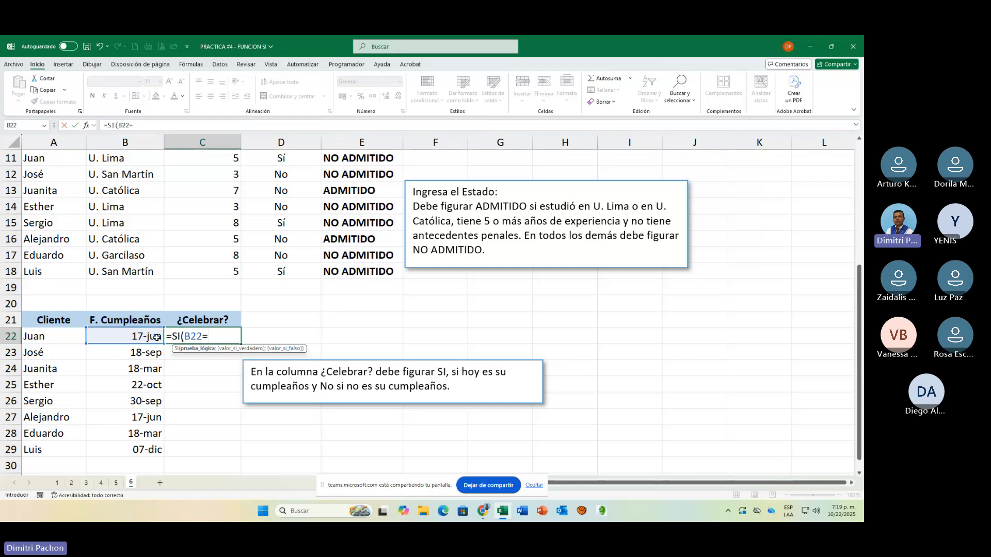
pyautogui.write('H')
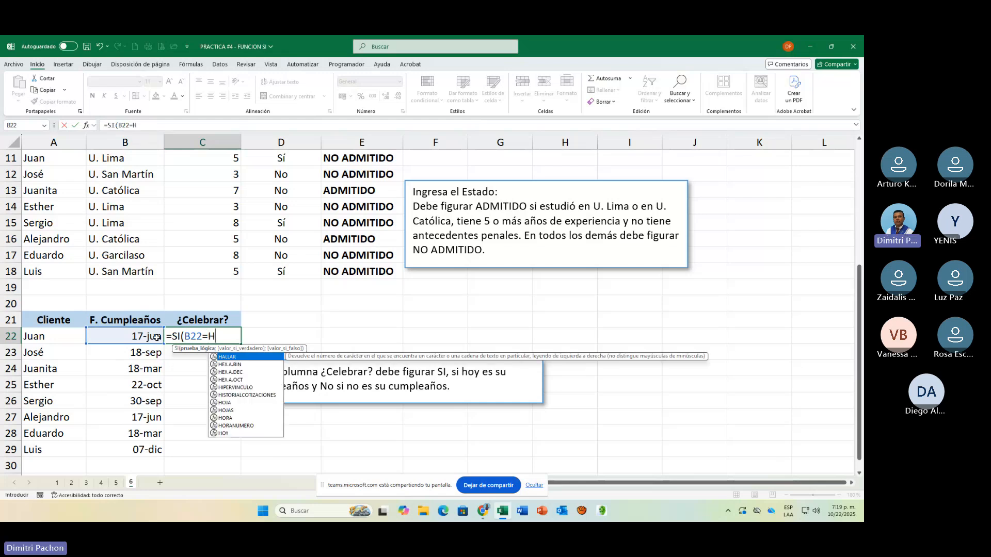
pyautogui.write('OY')
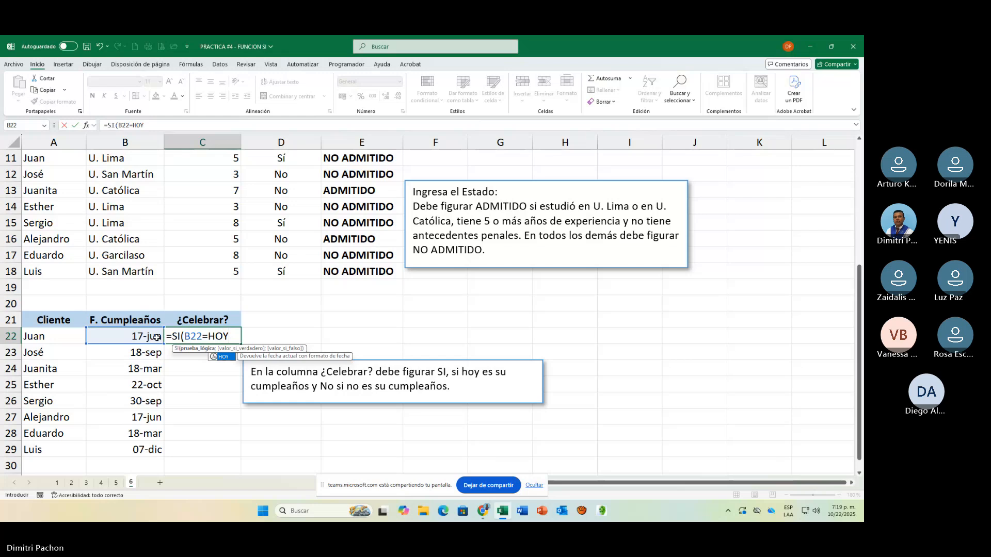
pyautogui.write('(')
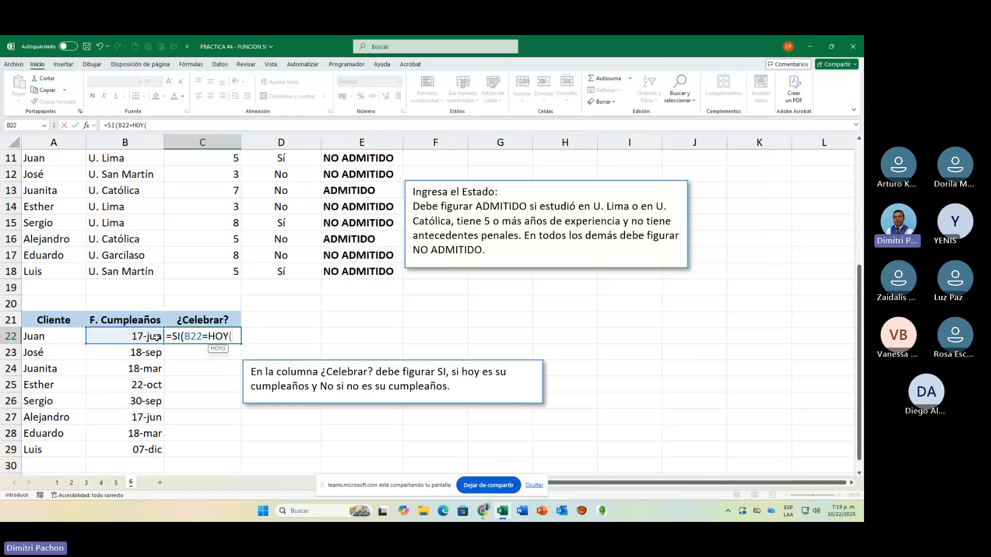
pyautogui.write(')')
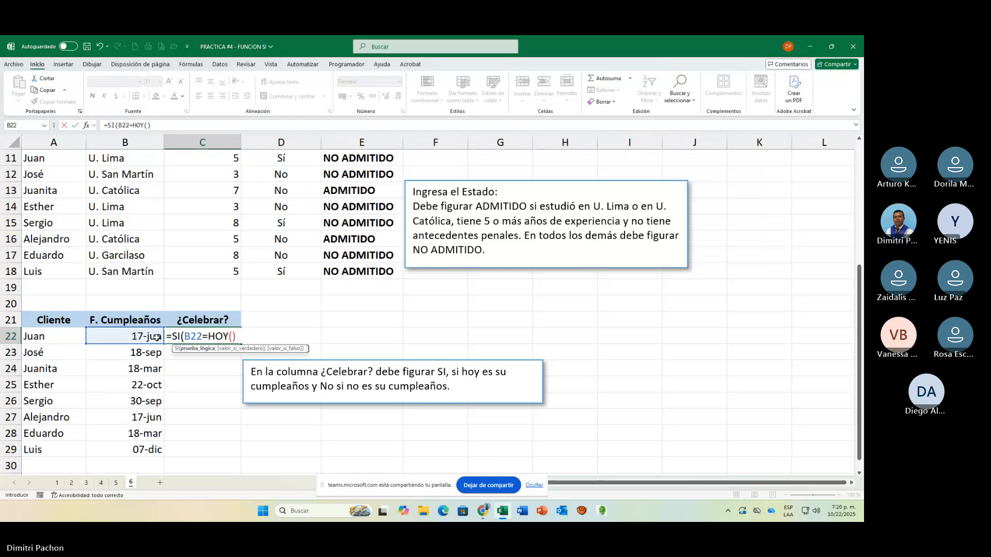
# Step: Finish C22's SI with "SI" if true and "NO" if false, enter the formula and reselect C22
pyautogui.write(';')
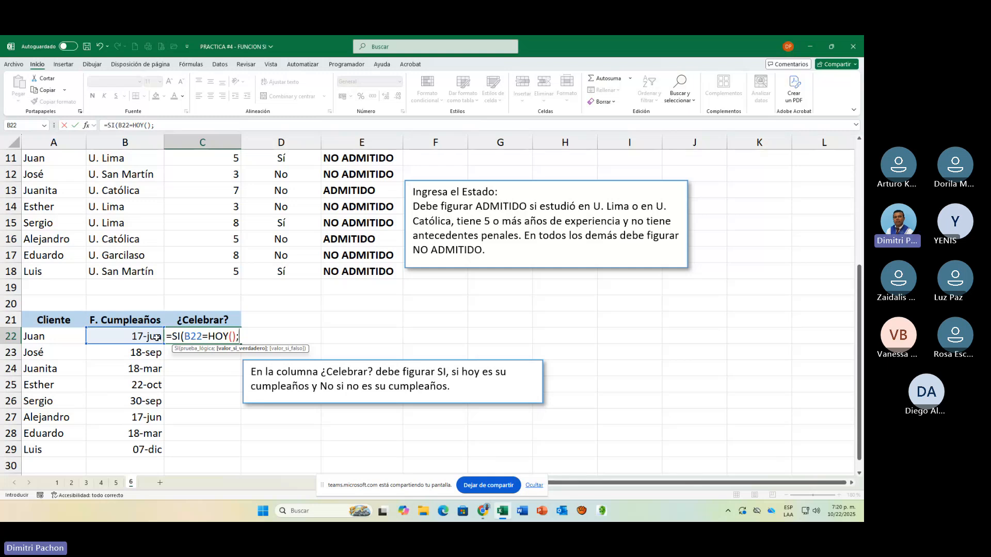
pyautogui.write('"S')
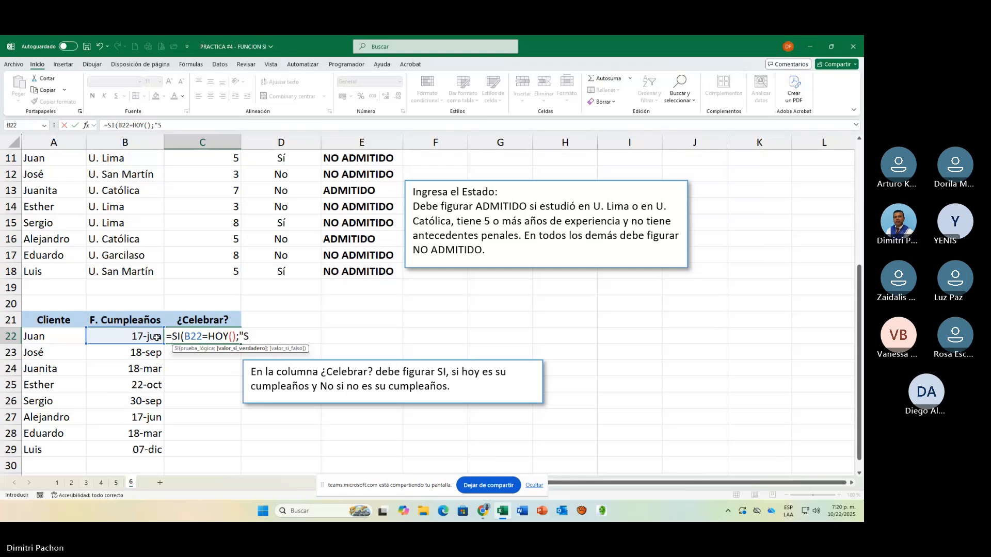
pyautogui.write('I";"')
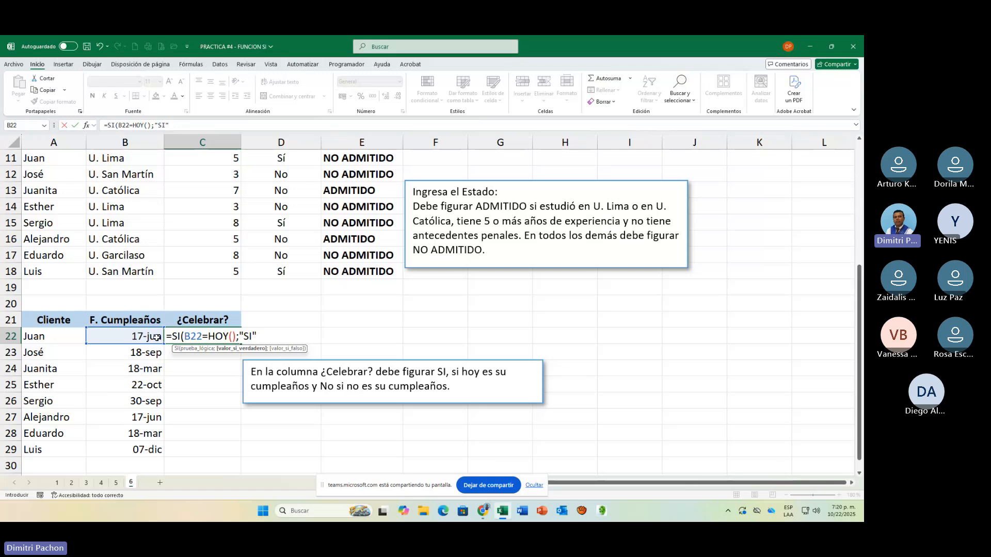
pyautogui.write('N')
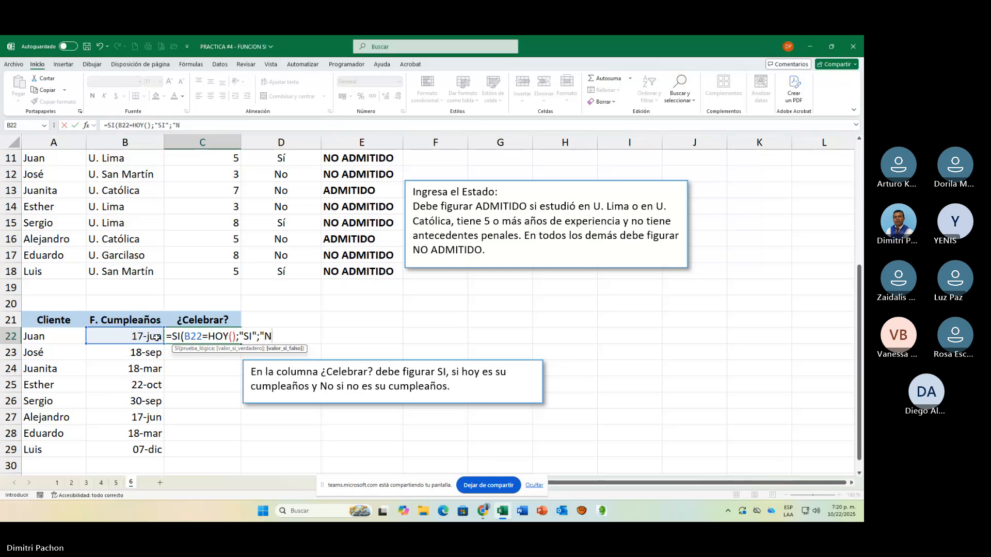
pyautogui.write('O")')
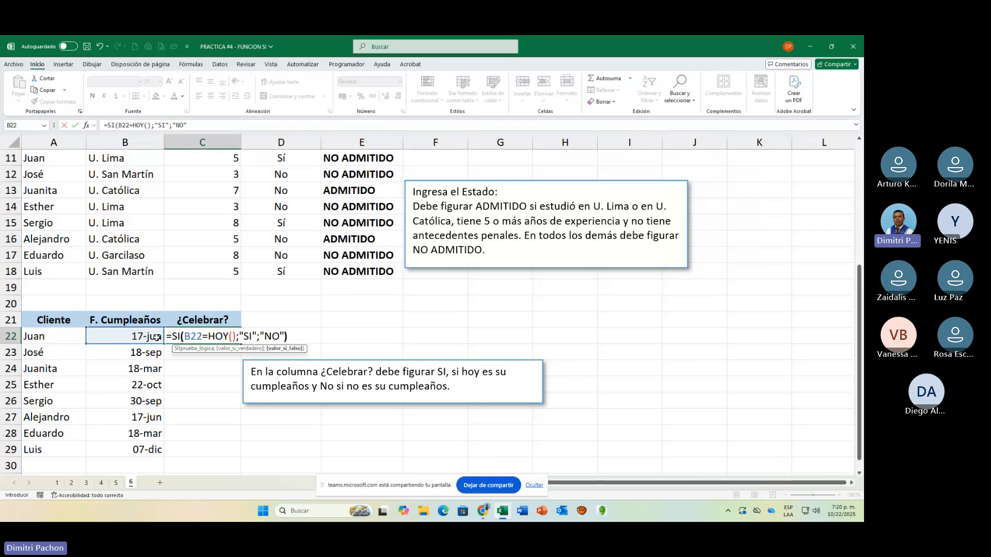
pyautogui.press('Return')
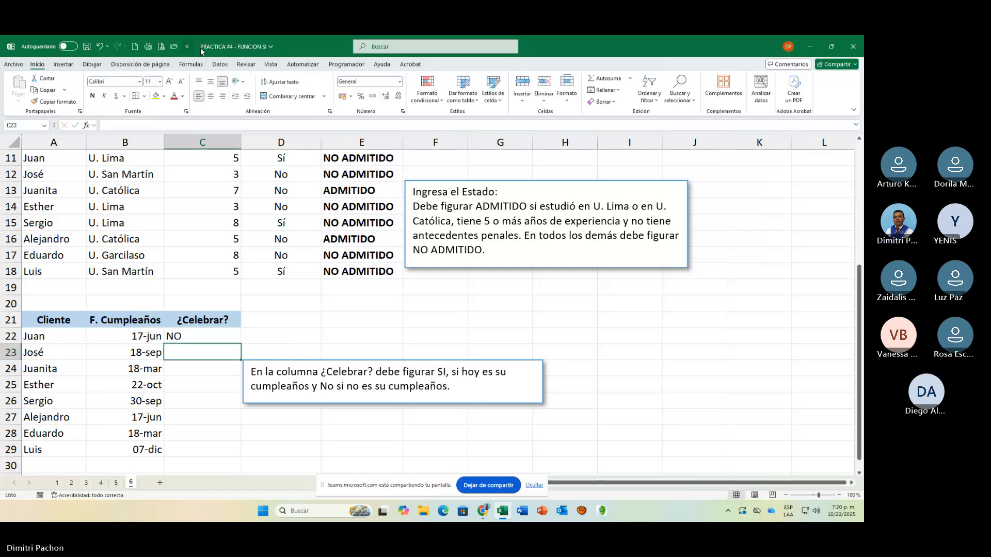
pyautogui.click(229, 336)
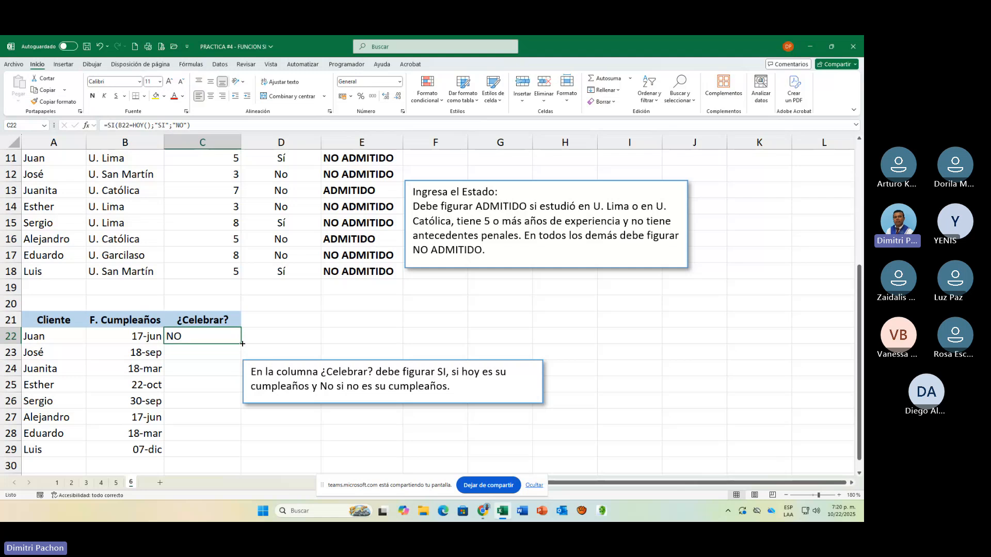
# Step: Fill the formula in C22 down through C29 and centre the ¿Celebrar? results
pyautogui.moveTo(241, 340); pyautogui.dragTo(246, 460)
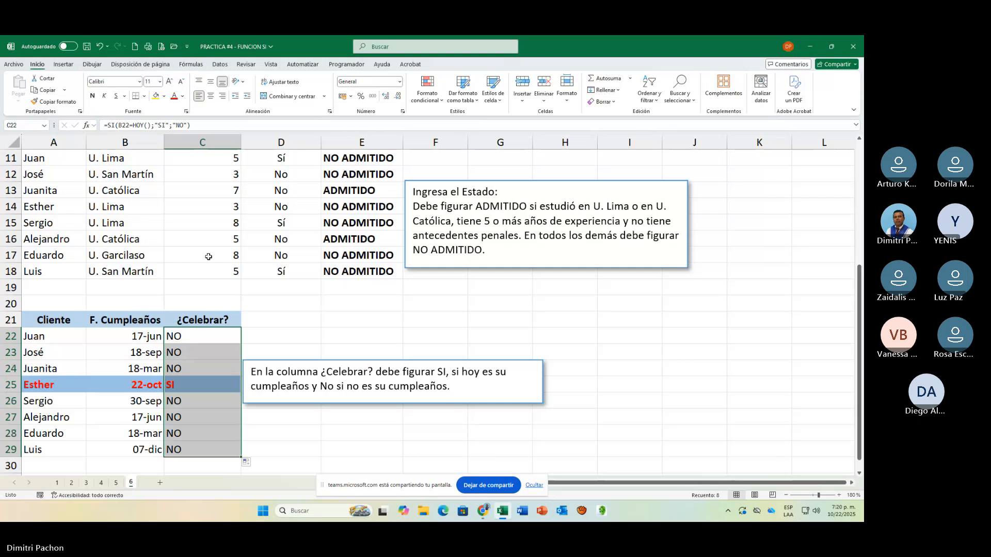
pyautogui.click(210, 96)
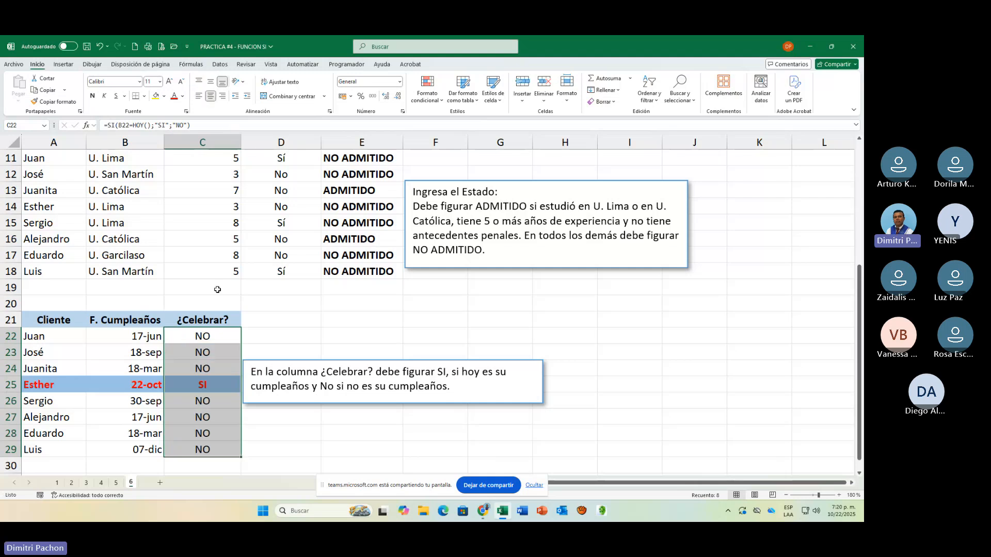
pyautogui.hotkey('shift', 'Up')
pyautogui.hotkey('shift', 'Up')
pyautogui.hotkey('shift', 'Up')
pyautogui.hotkey('shift', 'Up')
# Step: Move the ¿Celebrar? instruction text box slightly away from the birthday table, into columns D to G
pyautogui.click(519, 393)
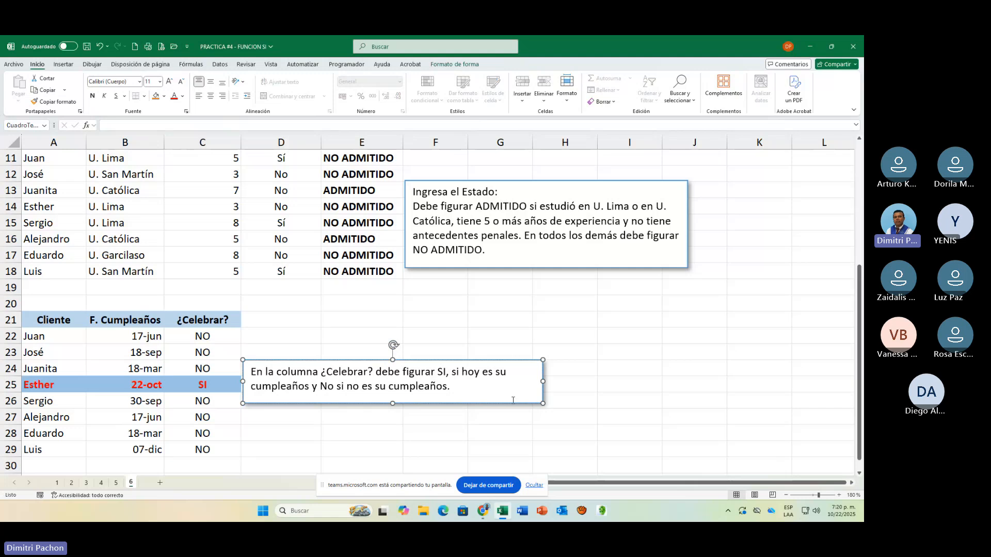
pyautogui.moveTo(241, 376); pyautogui.dragTo(281, 379)
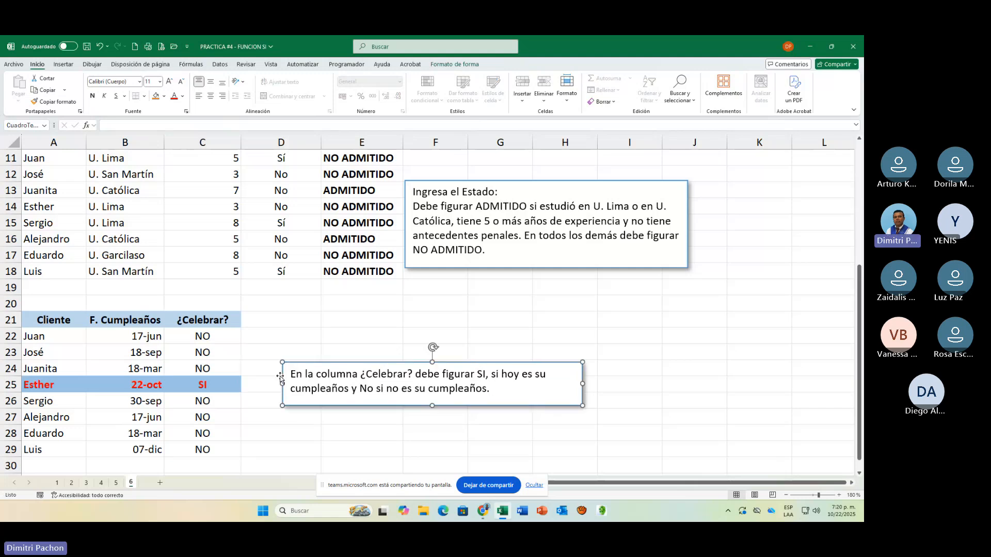
# Step: Left-align C22 temporarily to inspect its complete SI formula, and undo that alignment change
pyautogui.click(230, 337)
pyautogui.doubleClick(231, 337)
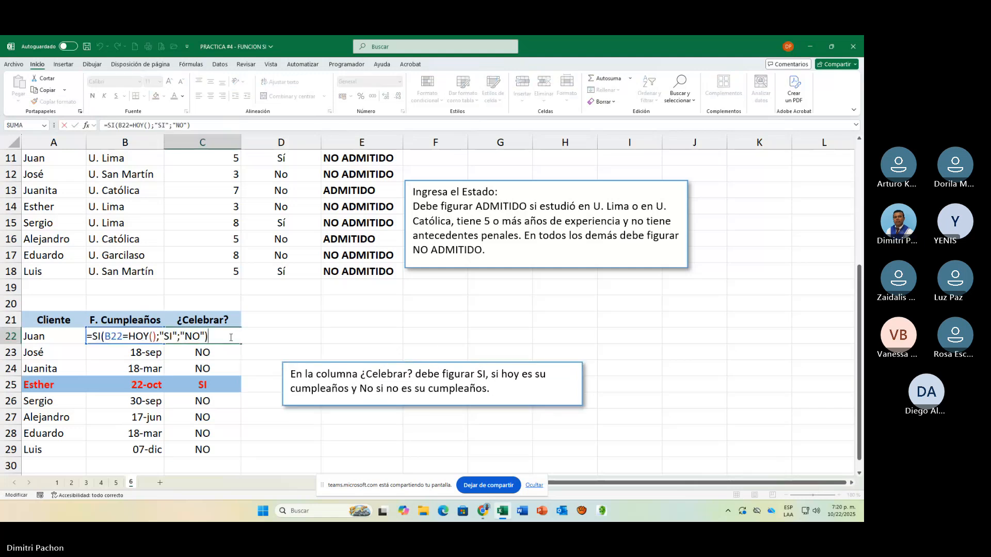
pyautogui.press('Escape')
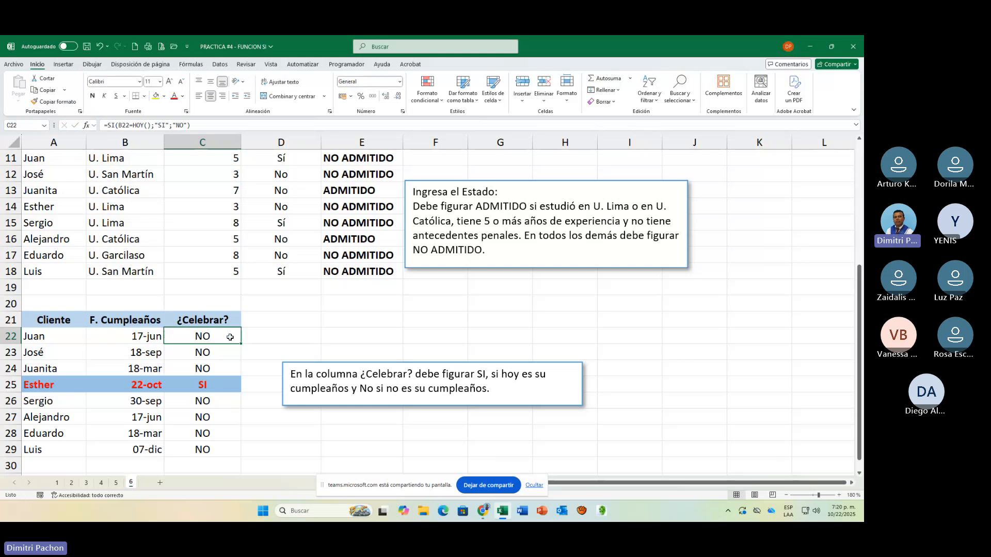
pyautogui.click(197, 97)
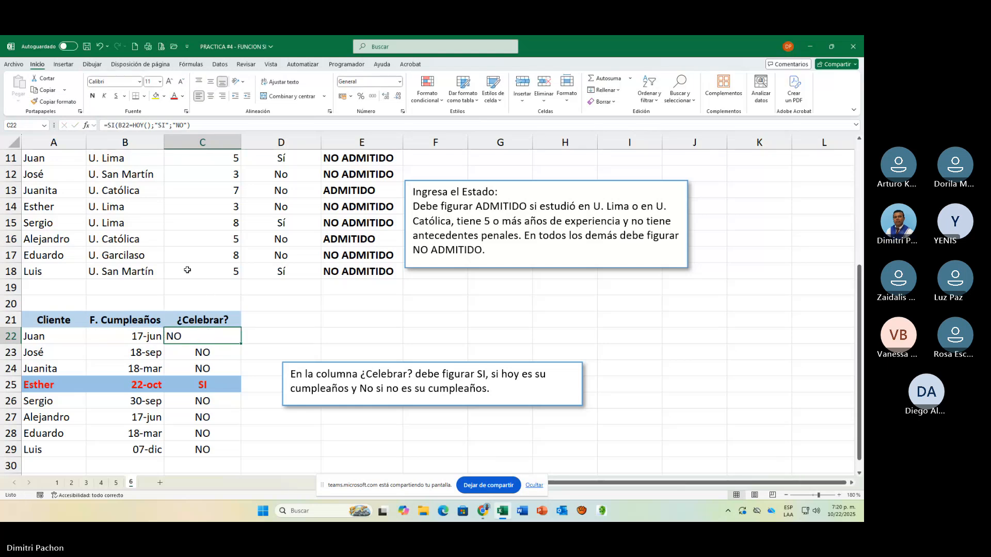
pyautogui.press('F2')
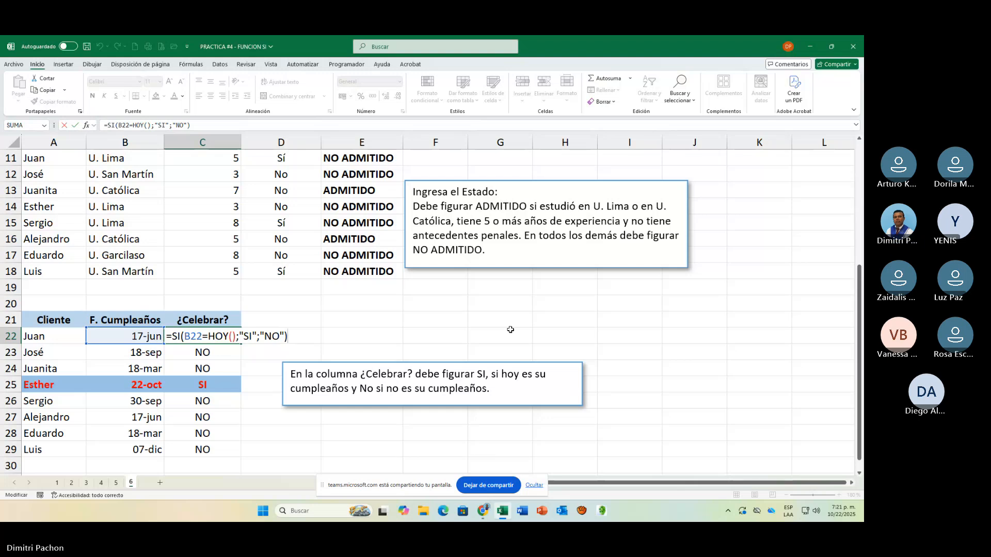
pyautogui.click(194, 384)
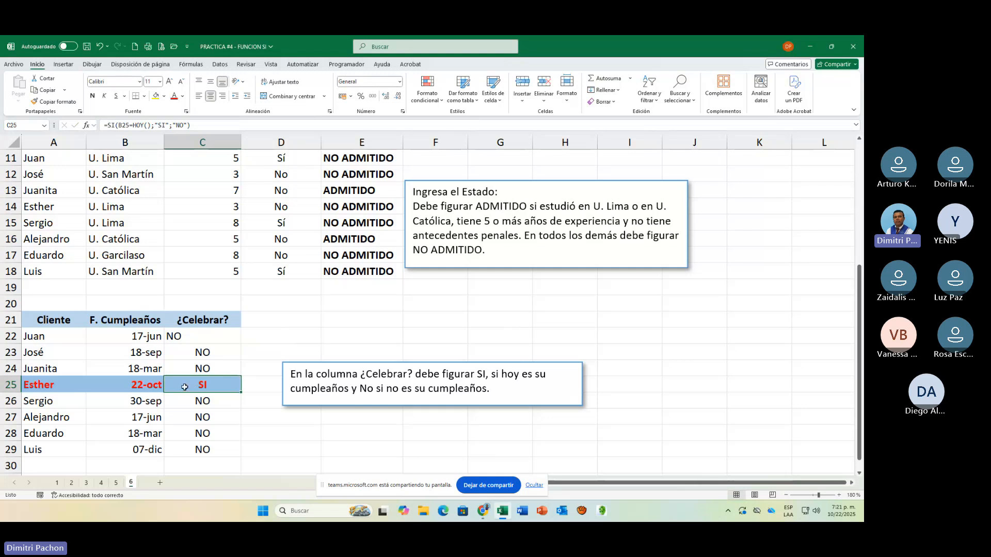
pyautogui.click(183, 333)
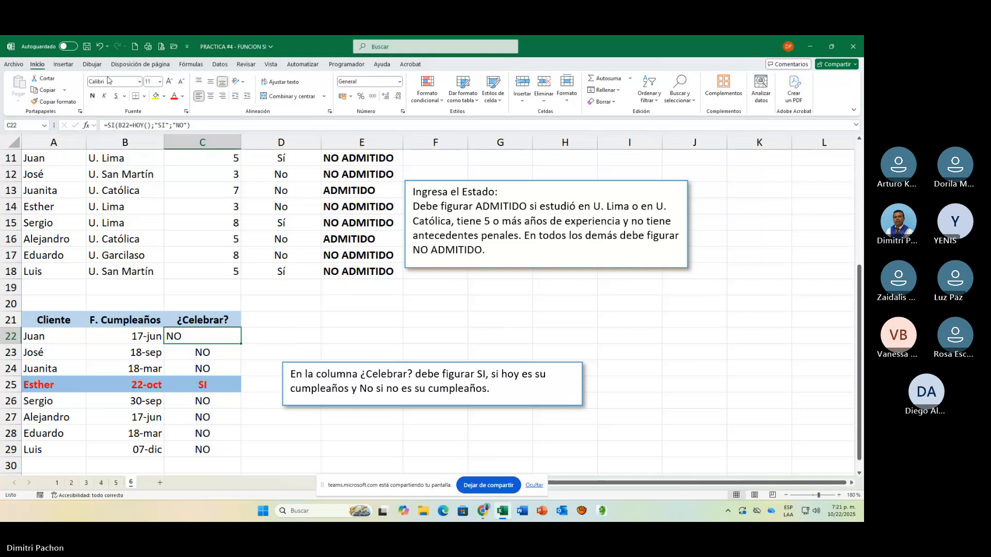
pyautogui.click(99, 47)
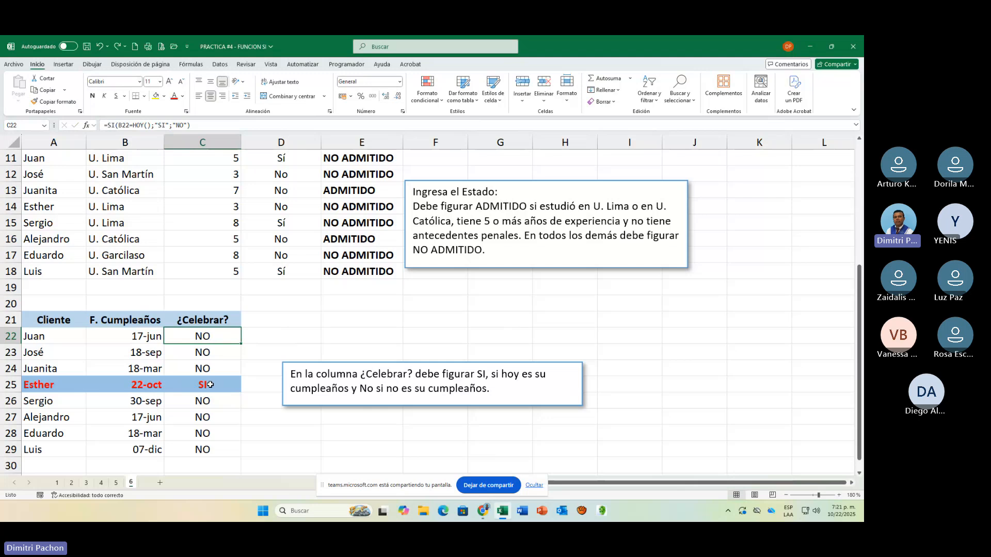
# Step: Examine the conditional formatting rule that highlights C25, including its formula, format and applied range, without changing it
pyautogui.click(207, 384)
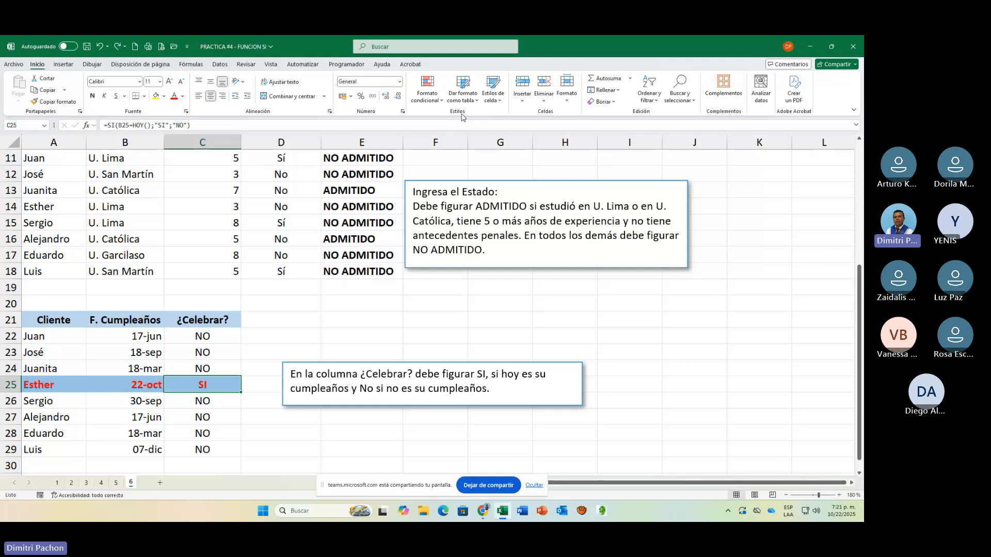
pyautogui.click(428, 95)
pyautogui.click(454, 237)
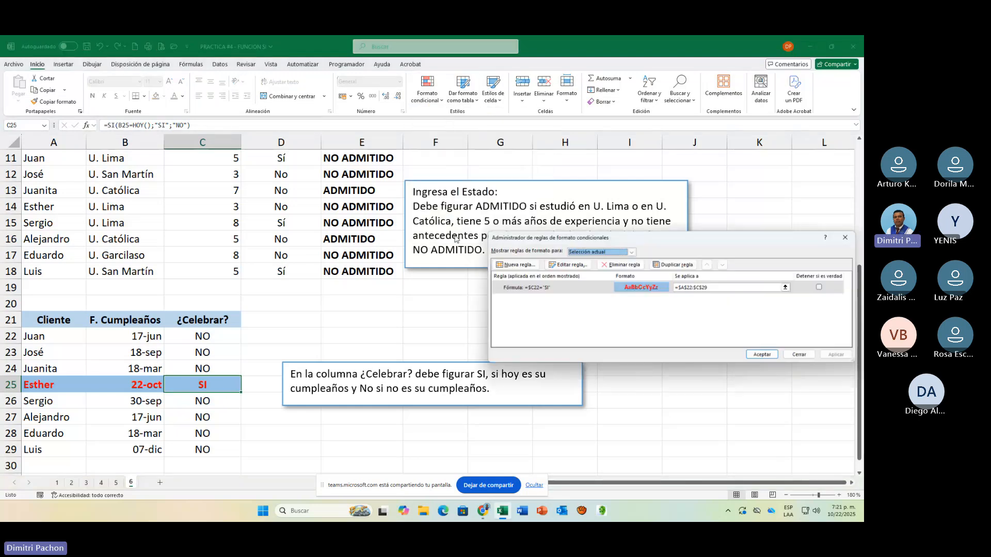
pyautogui.moveTo(588, 241); pyautogui.dragTo(382, 184)
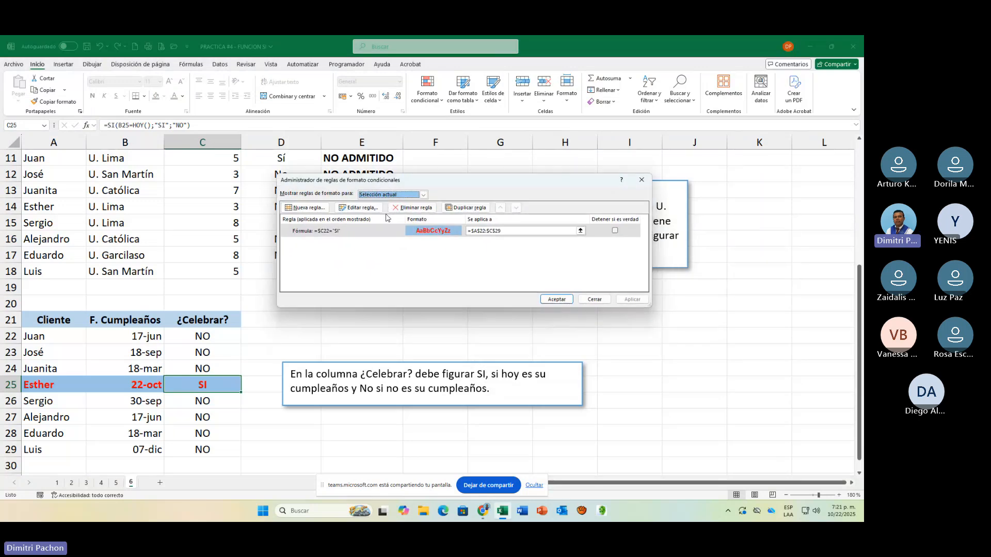
pyautogui.click(375, 211)
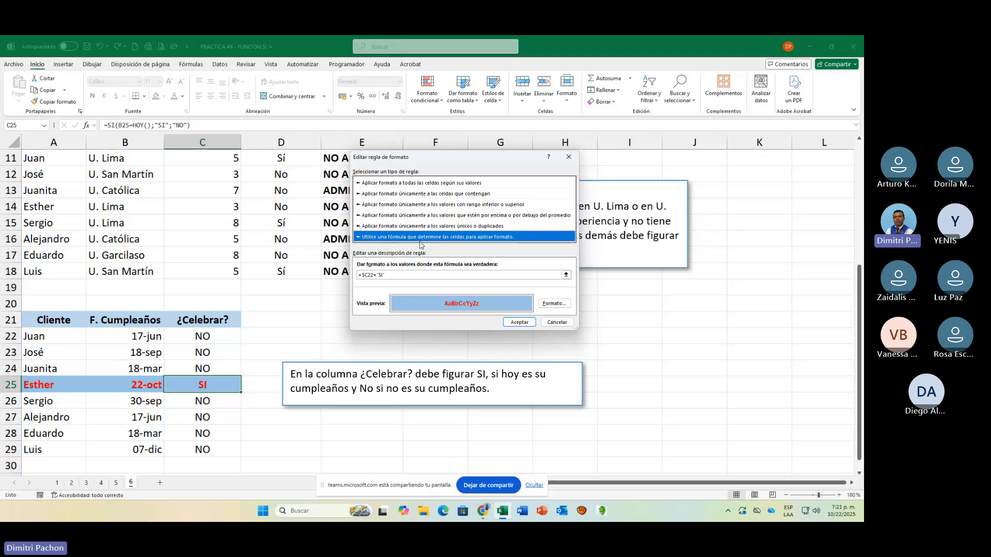
pyautogui.click(370, 277)
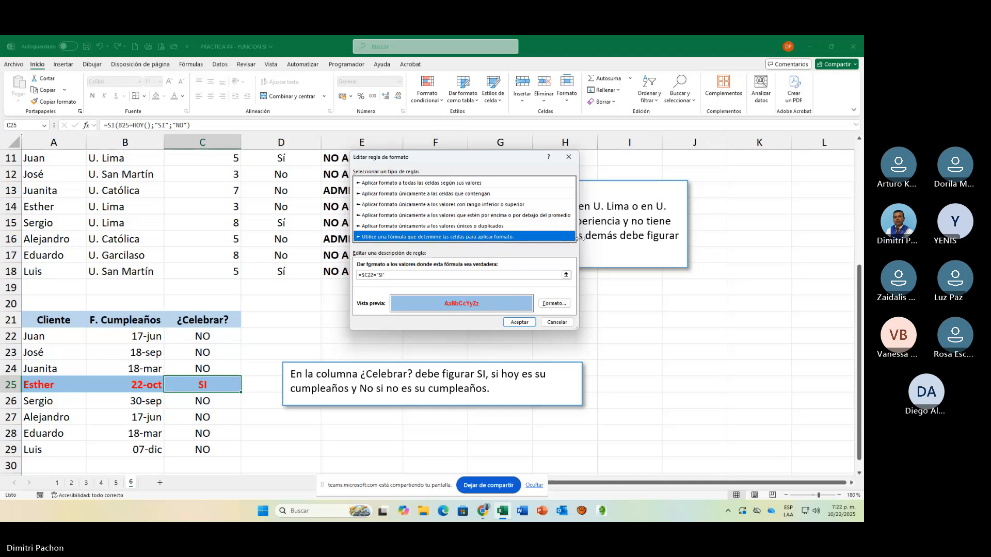
pyautogui.press('Return')
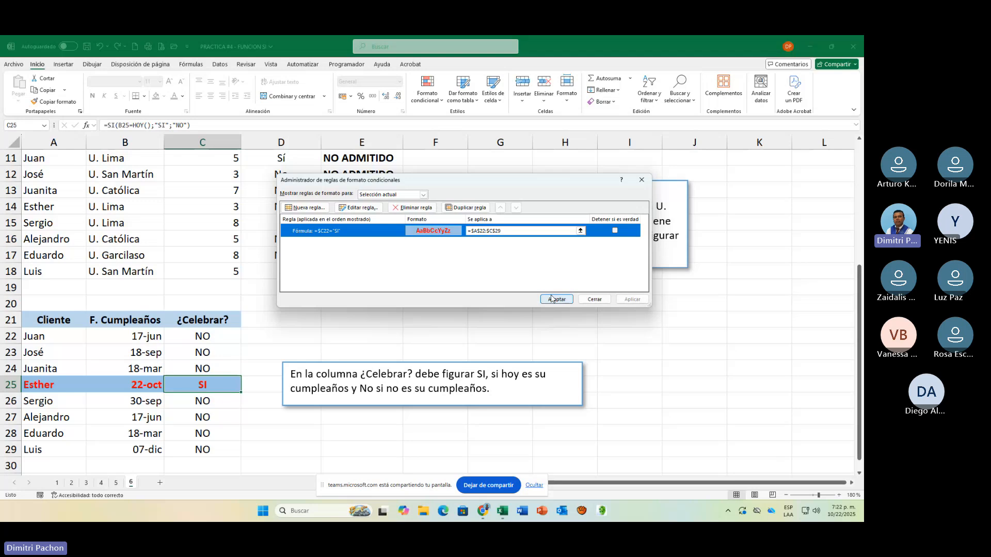
pyautogui.click(596, 301)
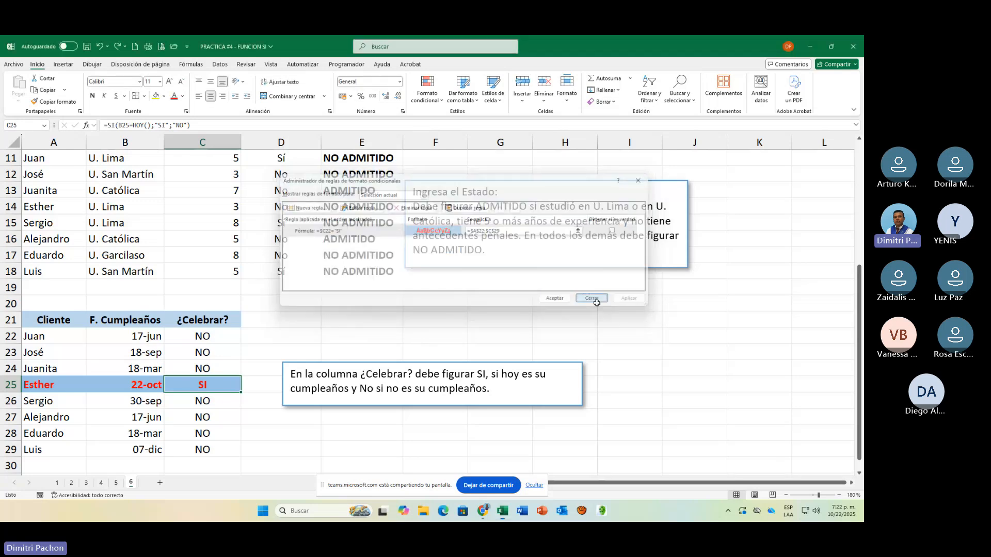
# Step: Review the birthday table A22:C29 covered by the highlighting and the SI formula in C22
pyautogui.moveTo(73, 338); pyautogui.dragTo(219, 446)
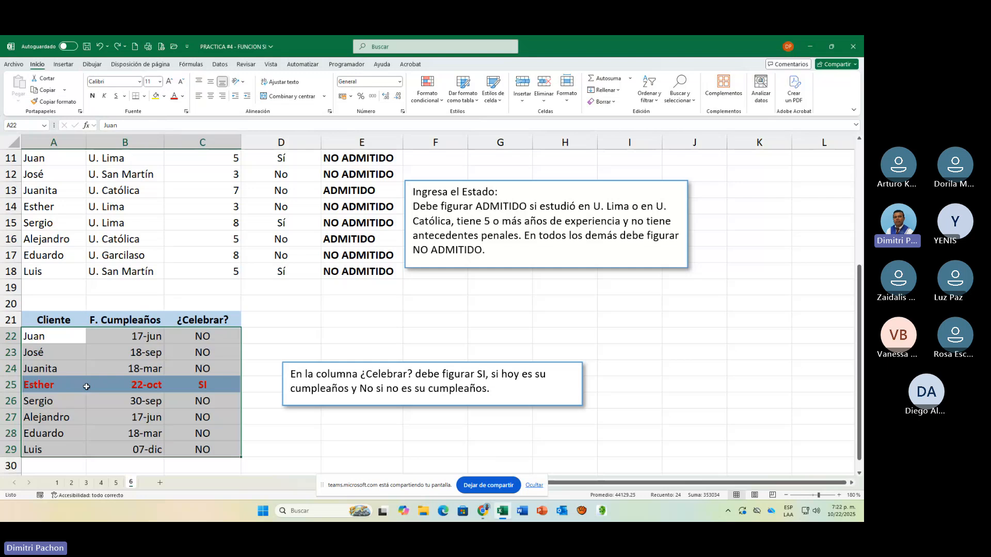
pyautogui.click(230, 387)
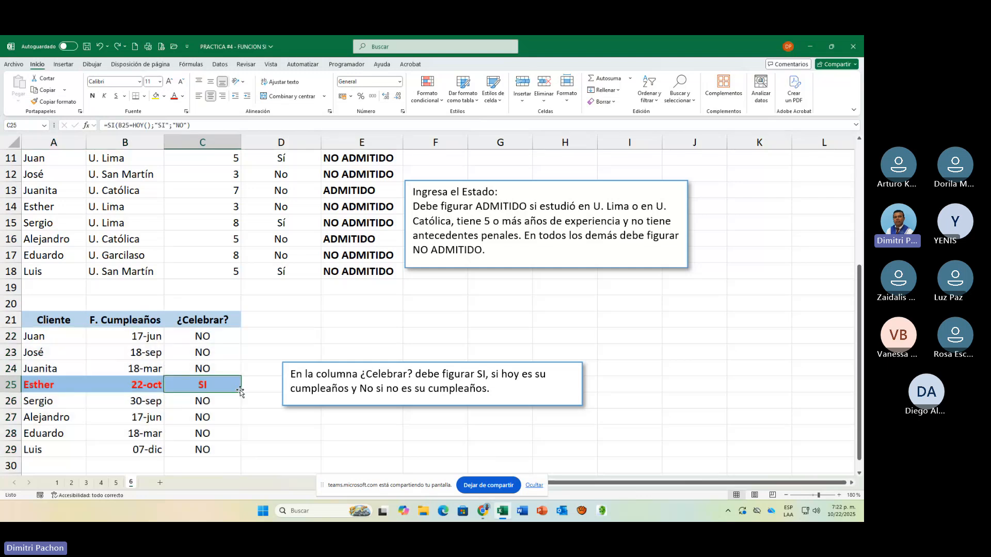
pyautogui.click(207, 341)
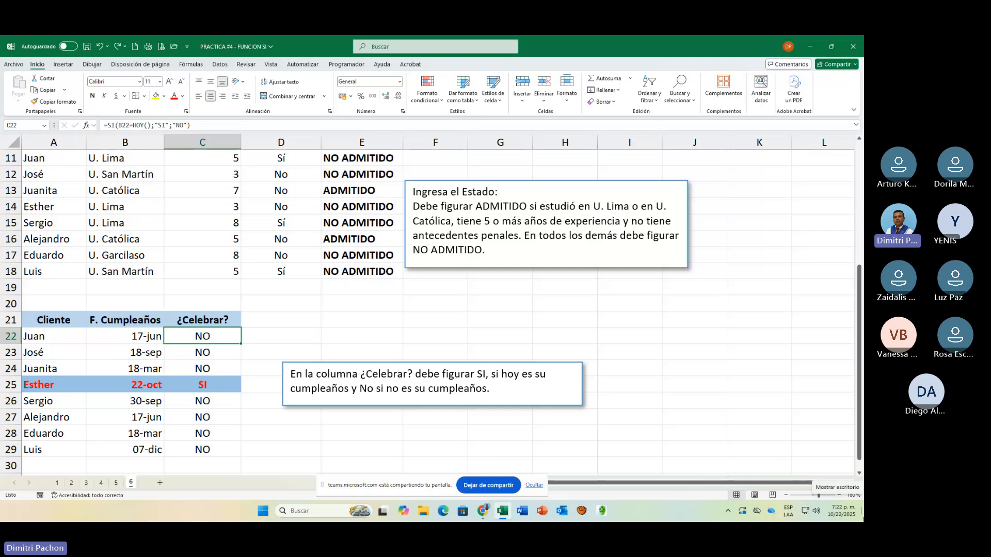
pyautogui.press('F2')
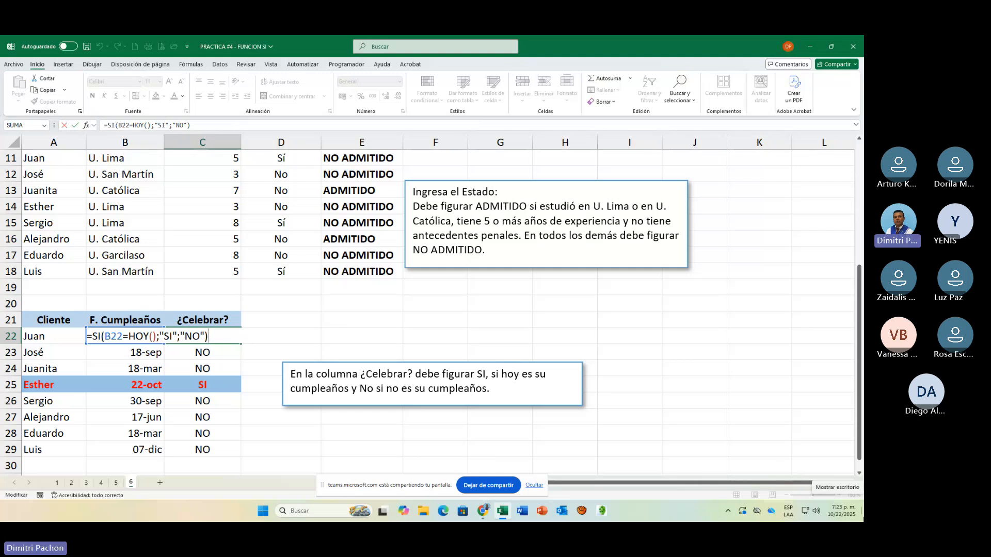
pyautogui.press('Return')
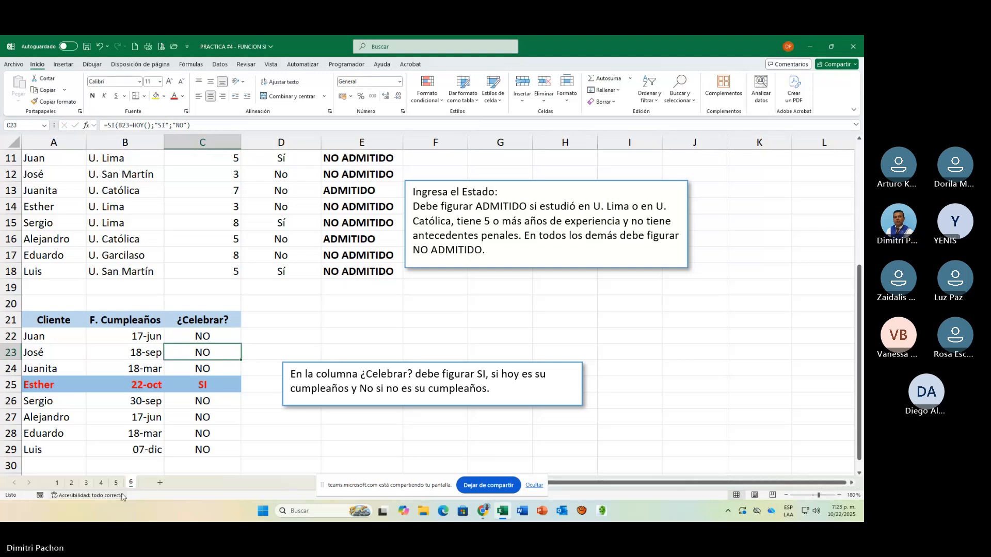
# Step: Inspect the full dates stored in F. Cumpleaños and the Fecha format options for B22:B24, leaving the format unchanged
pyautogui.click(156, 385)
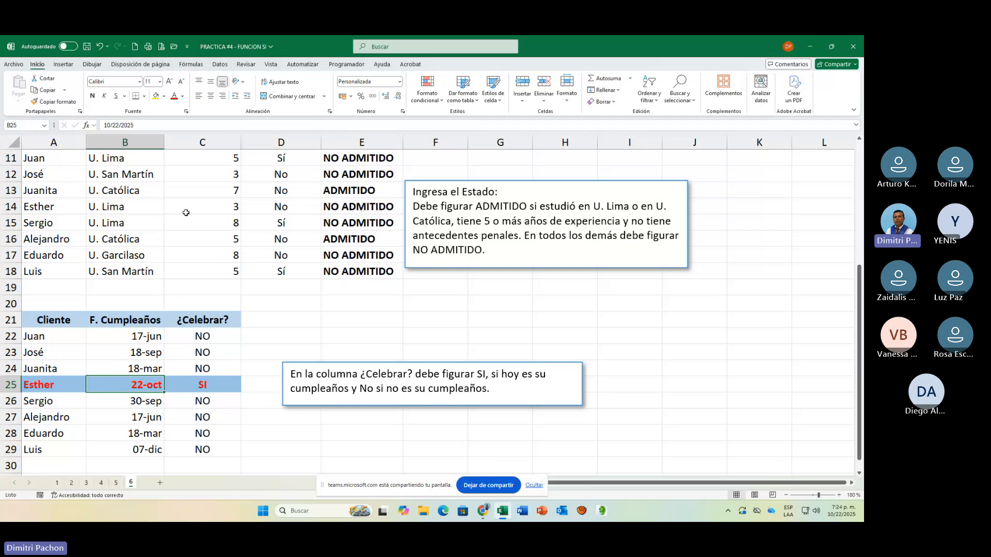
pyautogui.click(139, 352)
pyautogui.click(138, 337)
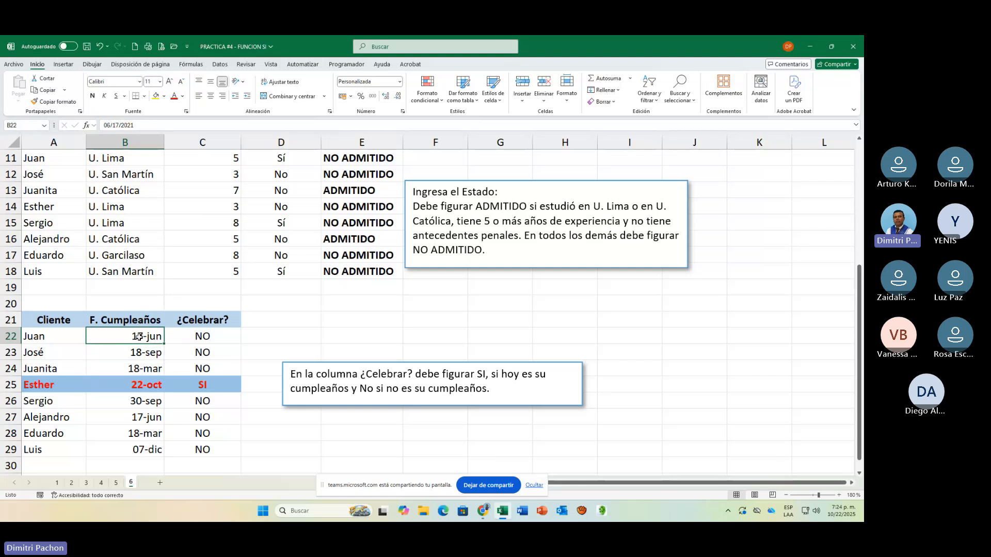
pyautogui.moveTo(141, 337); pyautogui.dragTo(138, 370)
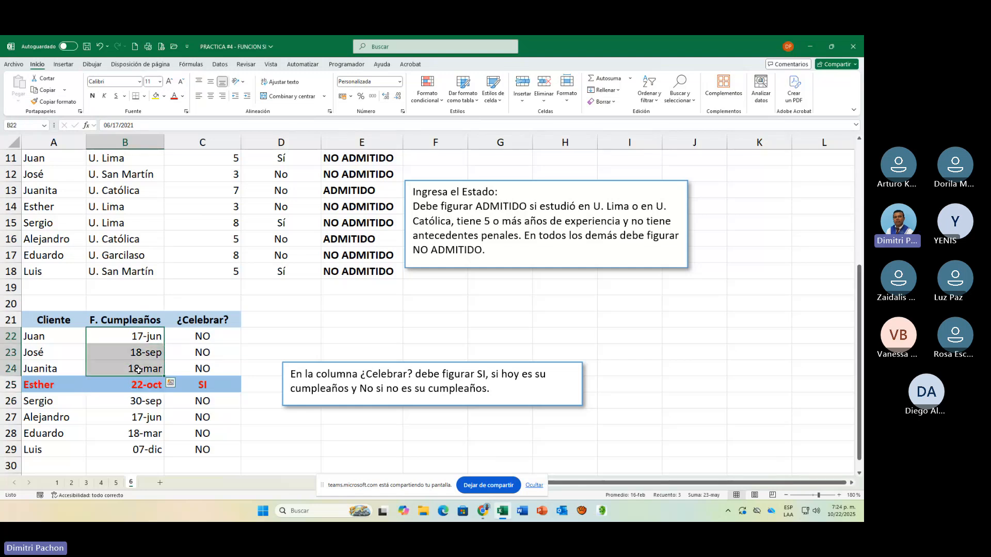
pyautogui.rightClick(139, 369)
pyautogui.click(171, 315)
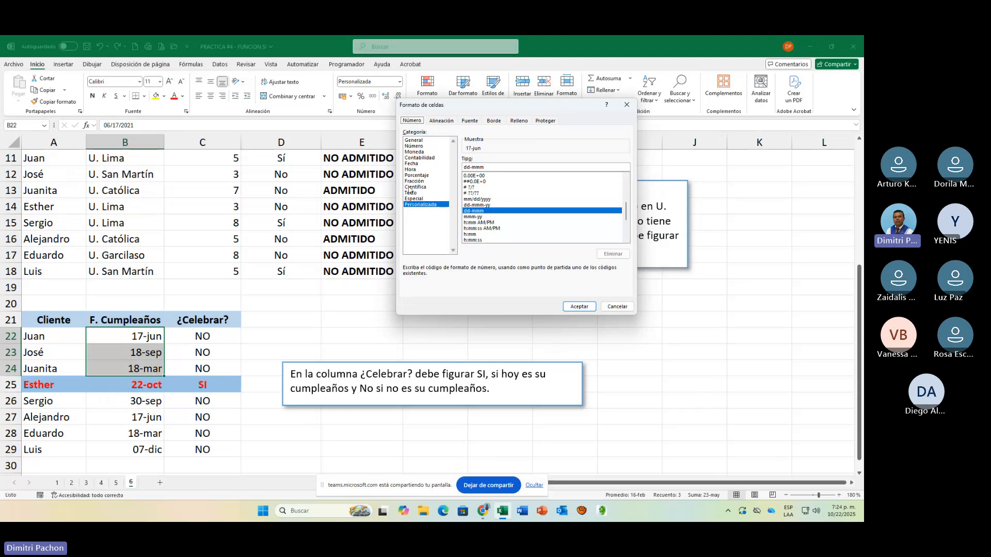
pyautogui.click(411, 163)
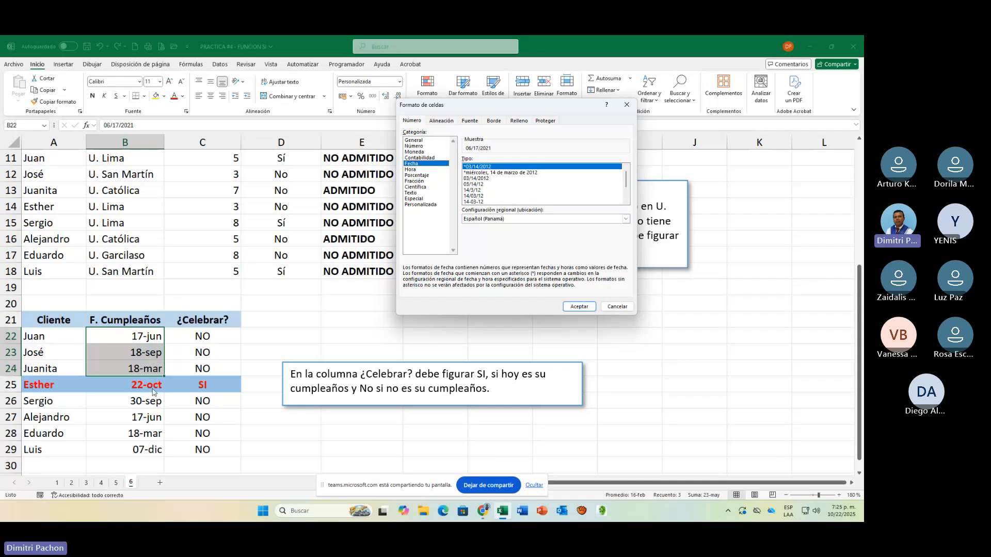
pyautogui.click(617, 306)
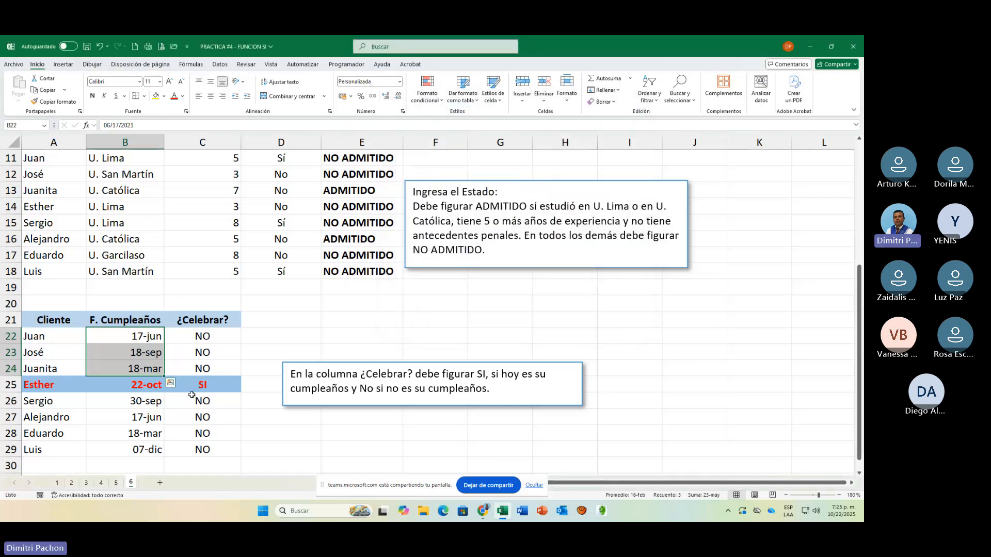
pyautogui.click(122, 399)
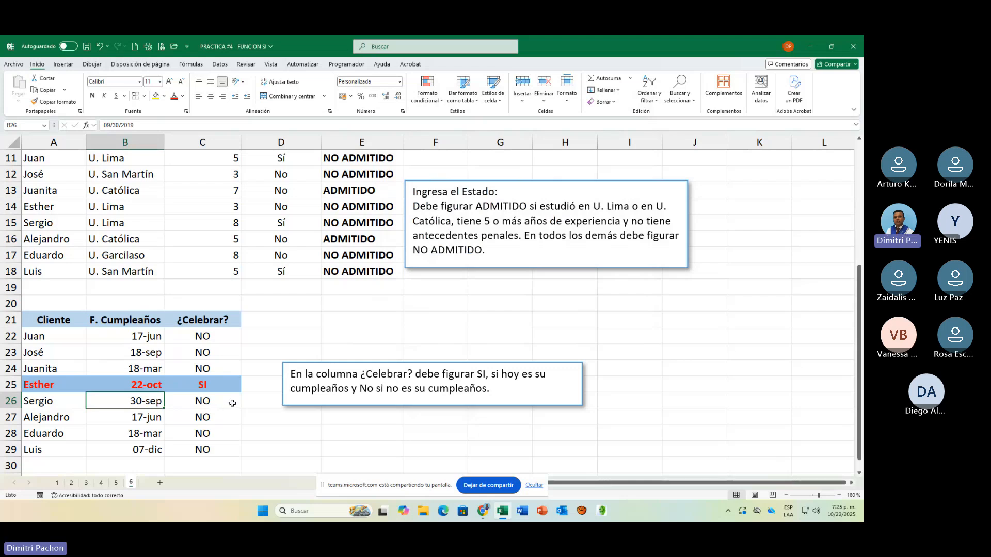
pyautogui.click(201, 338)
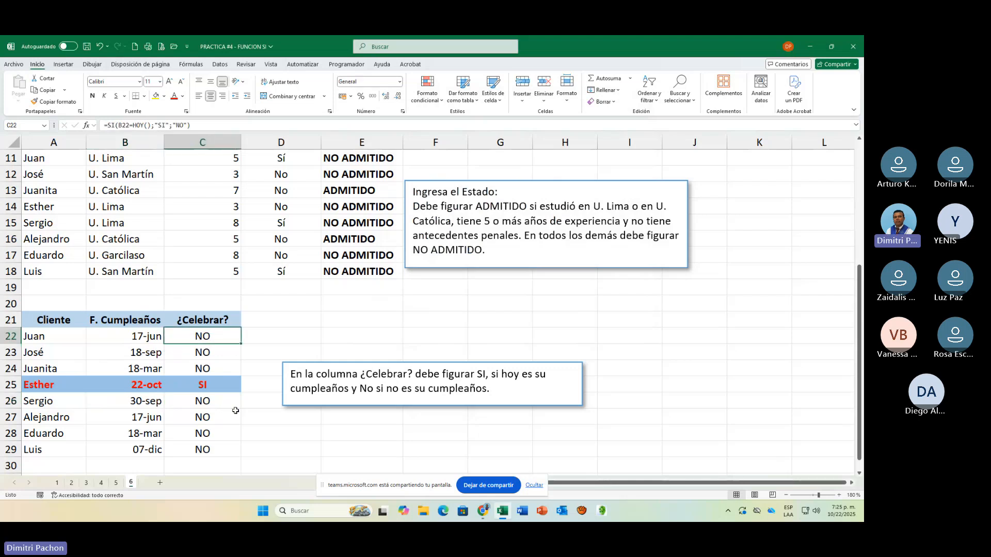
# Step: Close the PRACTICA #4 - FUNCION SI workbook without saving and start Excel again
pyautogui.scroll(3, 235, 410)
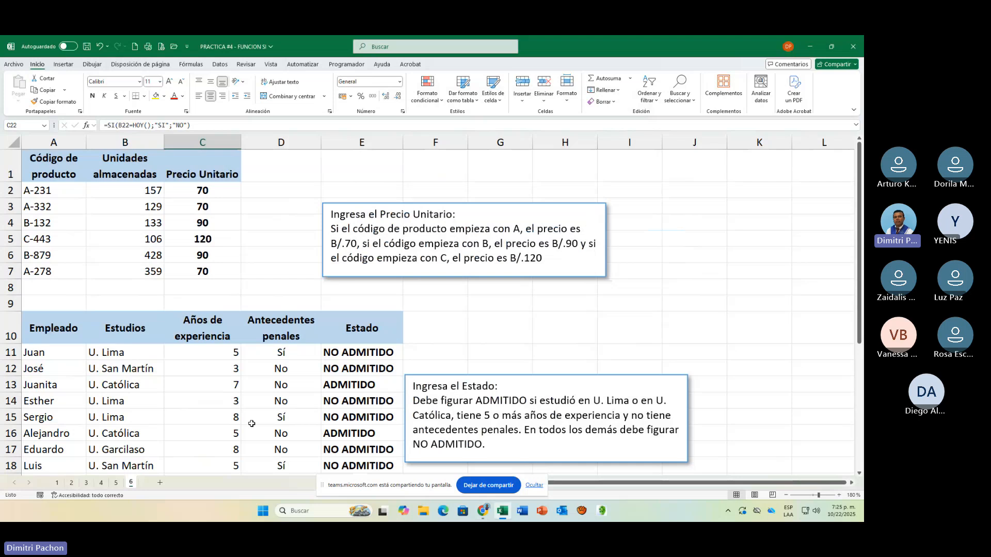
pyautogui.click(851, 49)
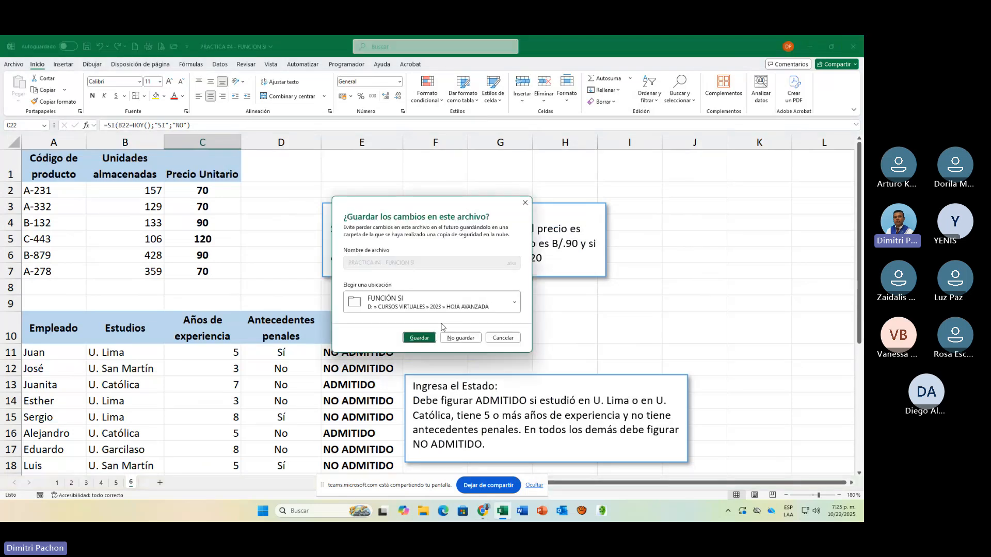
pyautogui.click(454, 344)
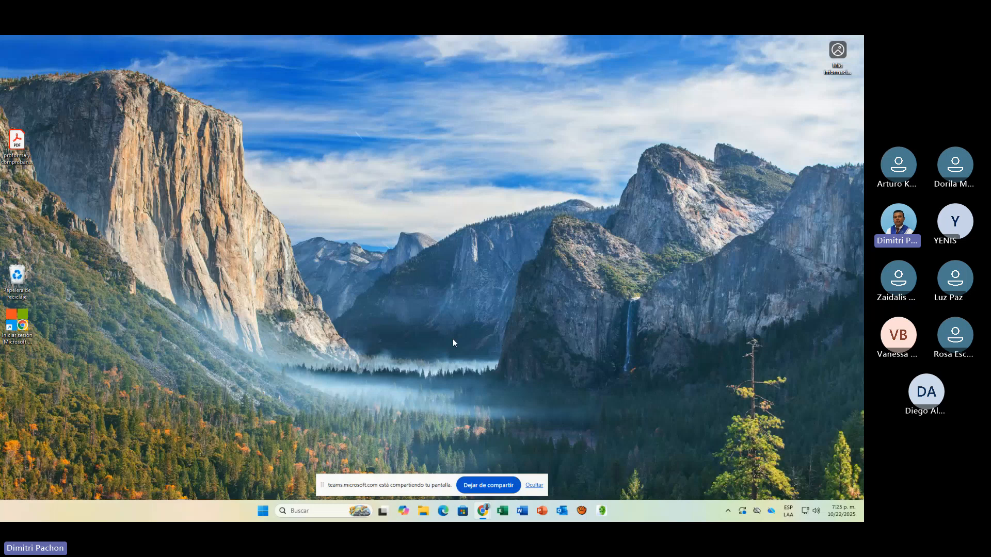
pyautogui.click(507, 511)
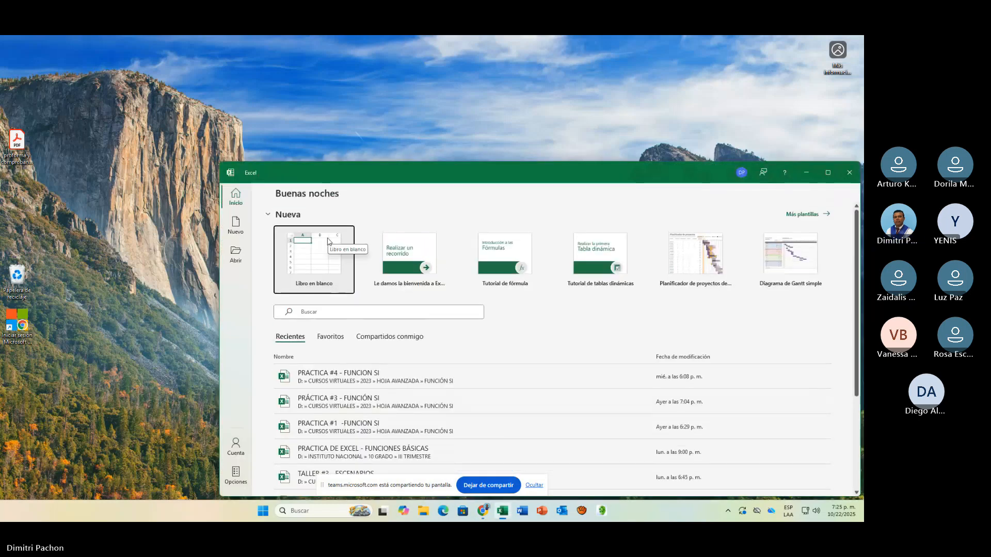
# Step: Create a blank workbook and maximize its window
pyautogui.click(329, 241)
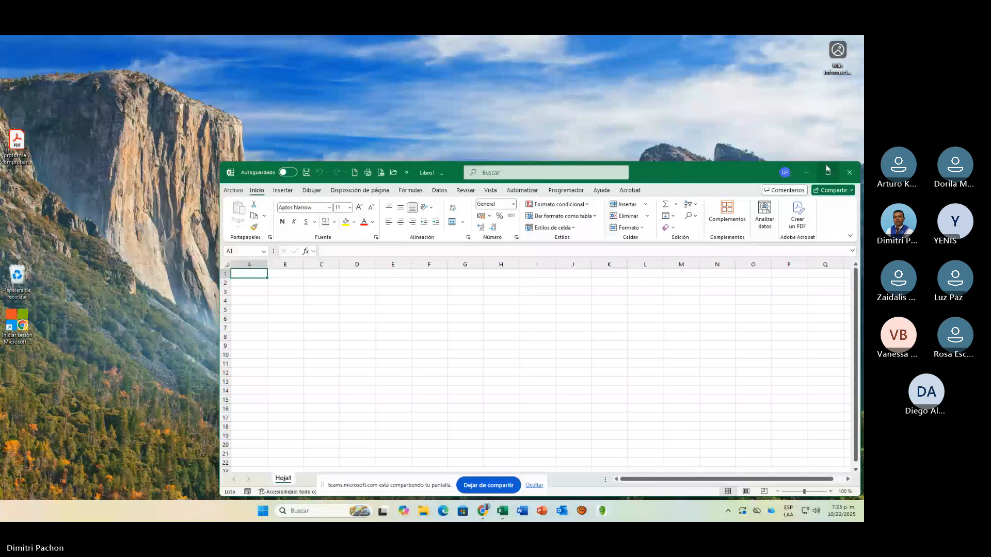
pyautogui.click(826, 164)
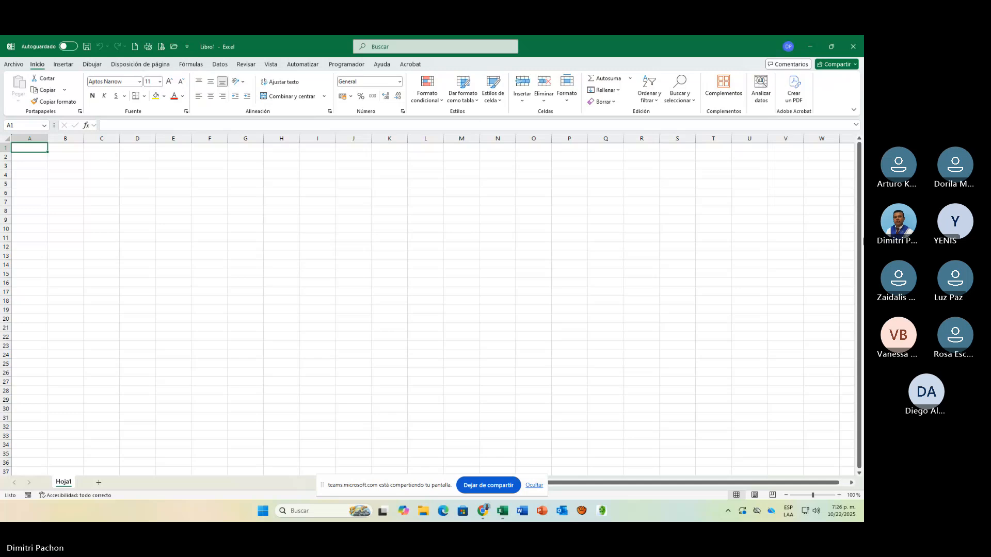
# Step: Switch to File Explorer and open the FUNCIÓN SI folder under CURSOS VIRTUALES, 2023, EXCEL INTERMEDIO MATUTINO on drive D
pyautogui.click(421, 511)
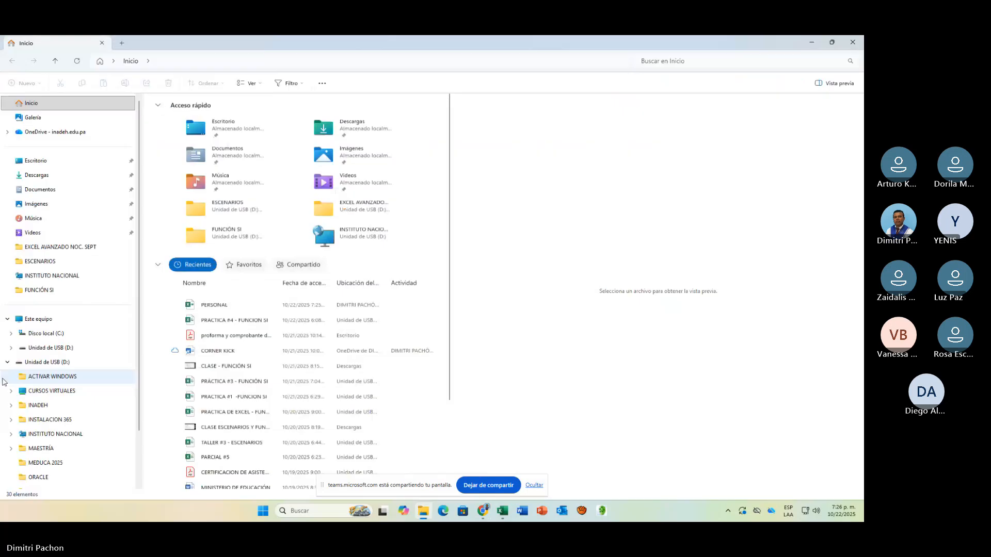
pyautogui.click(31, 391)
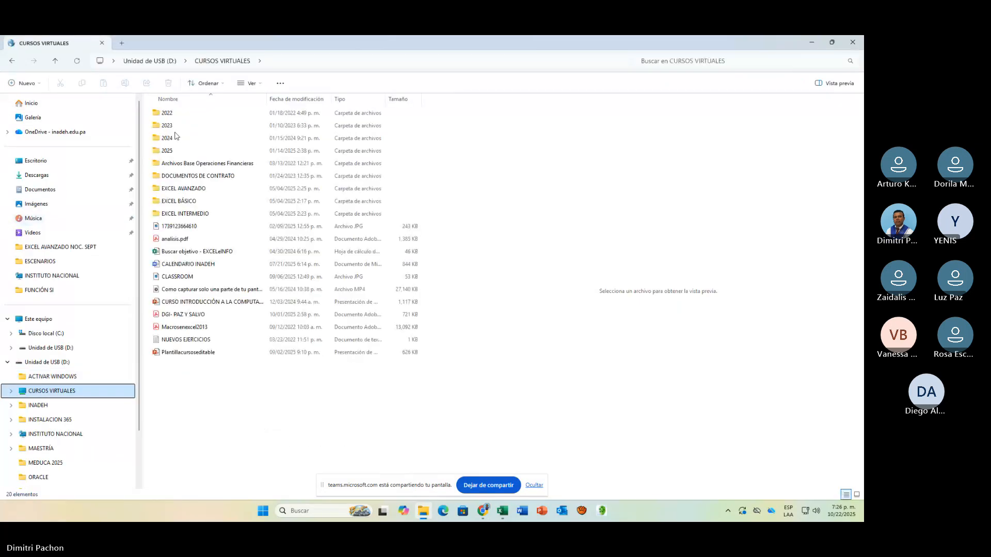
pyautogui.doubleClick(176, 128)
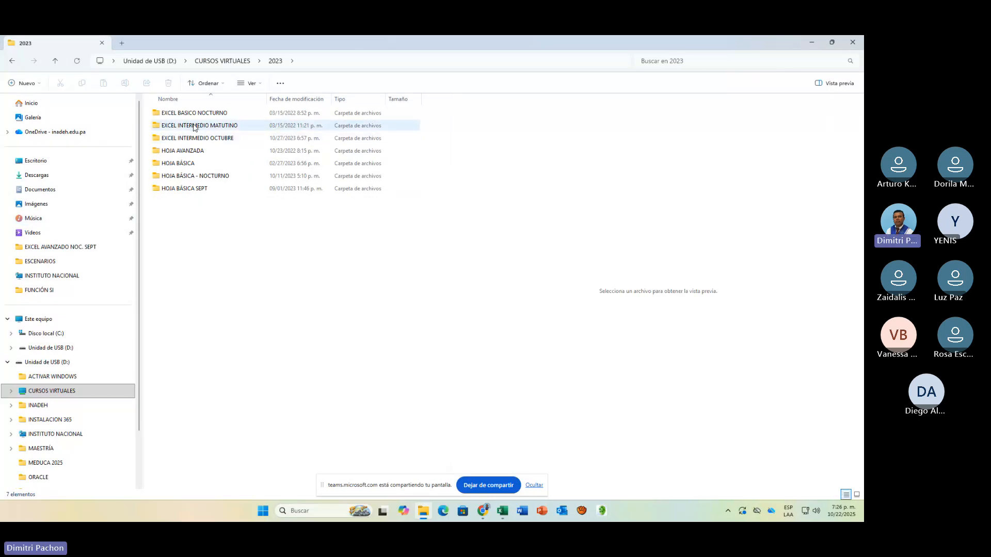
pyautogui.doubleClick(194, 127)
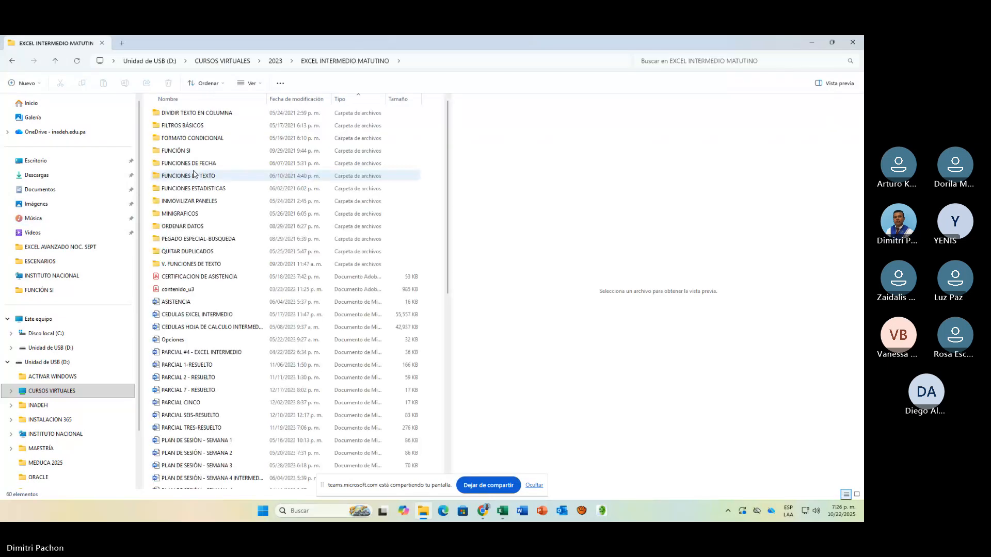
pyautogui.doubleClick(186, 151)
pyautogui.click(189, 164)
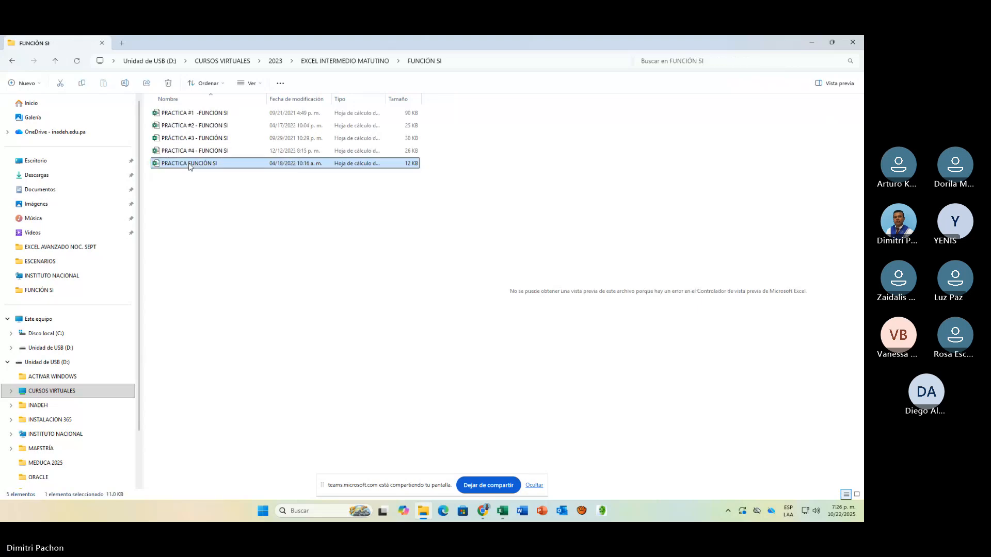
# Step: Open the PRACTICA FUNCIÓN SI workbook and review the exercises on Hoja1 and Hoja2
pyautogui.doubleClick(189, 165)
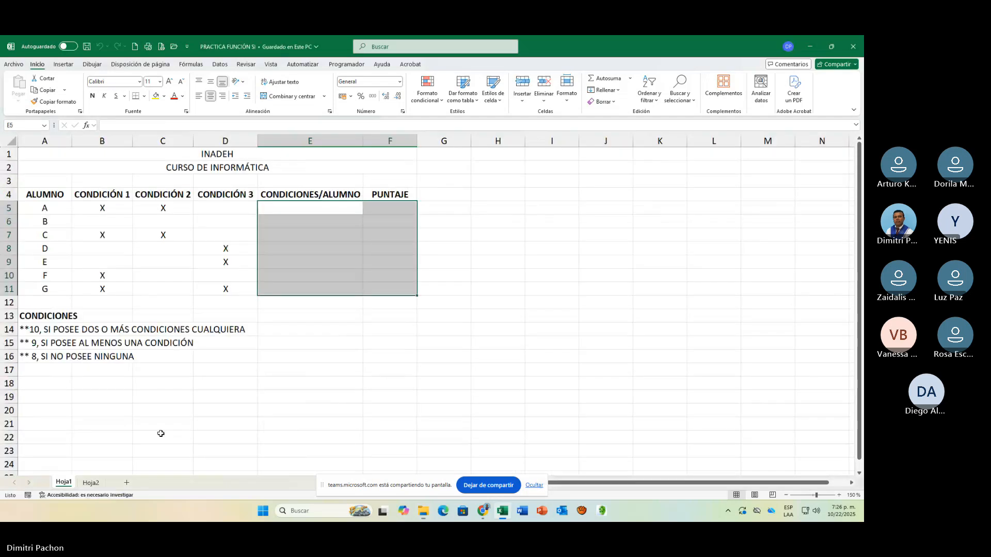
pyautogui.click(86, 495)
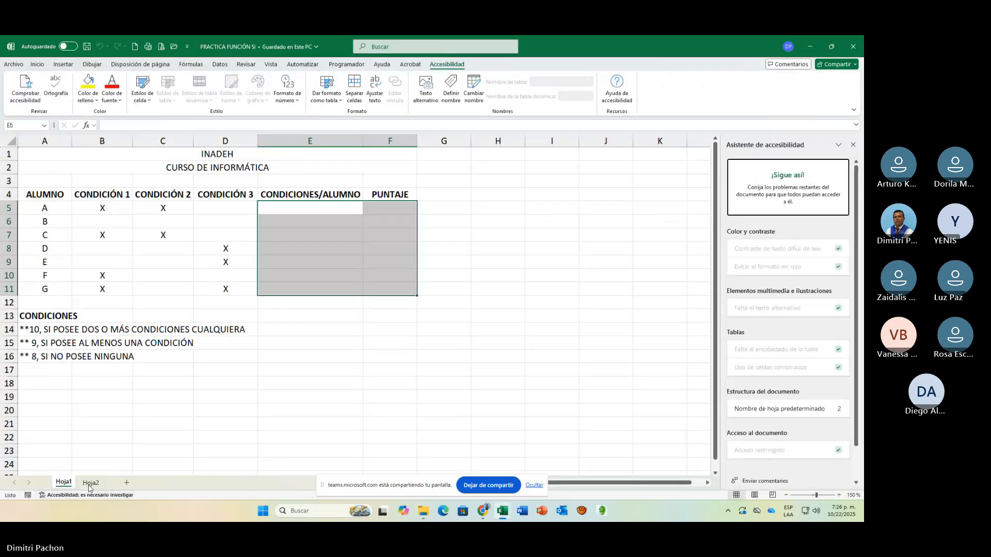
pyautogui.click(90, 483)
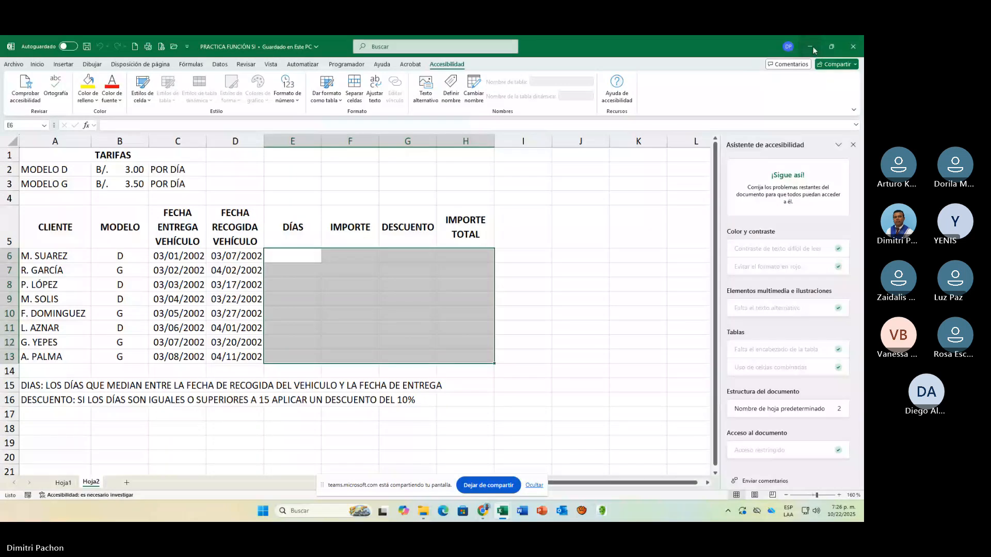
pyautogui.click(852, 48)
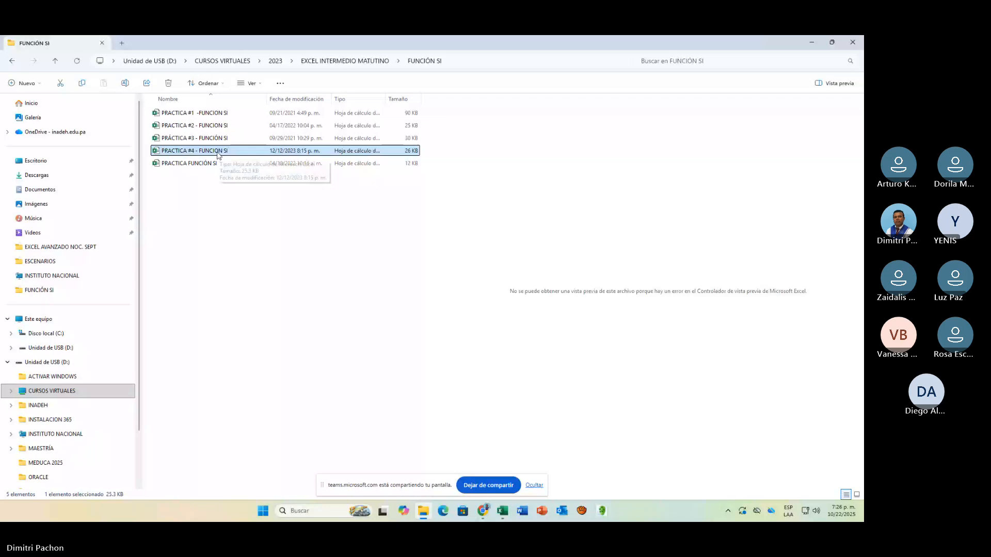
# Step: Review the exercises in PRACTICA #4 - FUNCION SI and PRÁCTICA #3 - FUNCIÓN SI, and close both workbooks
pyautogui.doubleClick(224, 161)
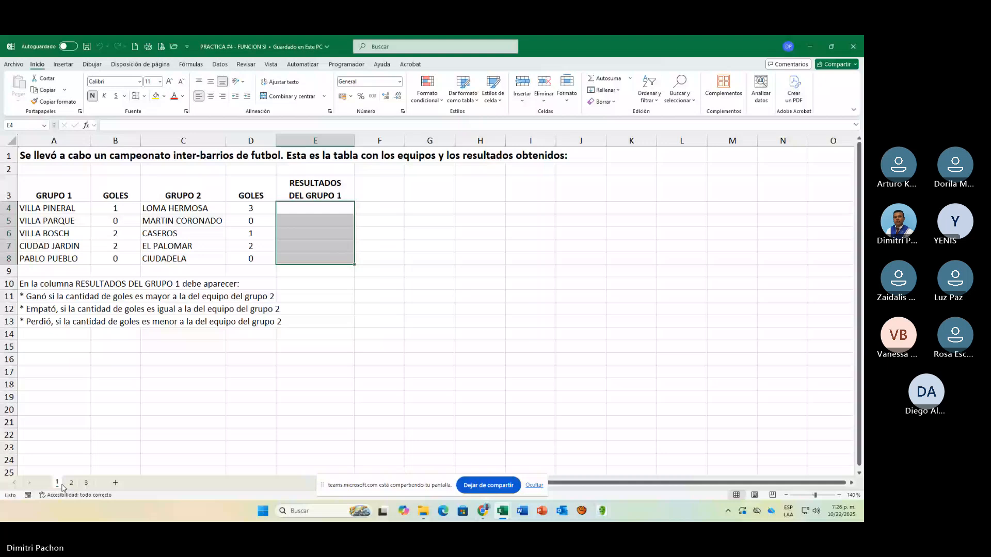
pyautogui.click(431, 516)
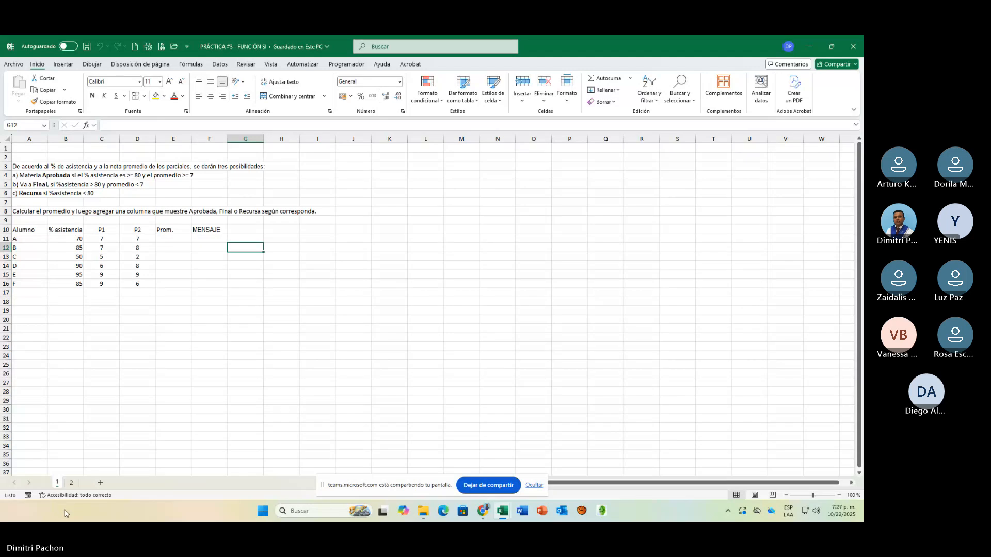
pyautogui.click(71, 482)
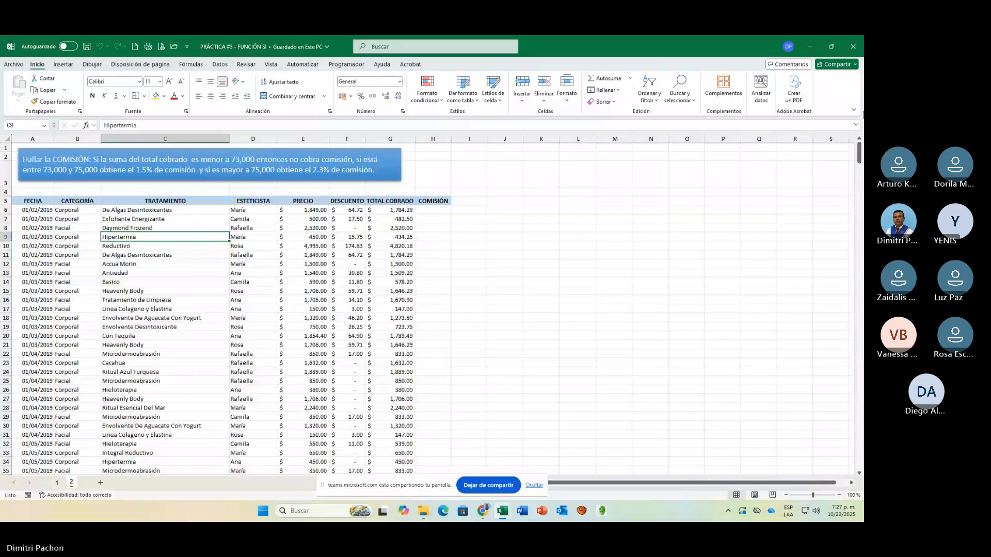
pyautogui.click(856, 54)
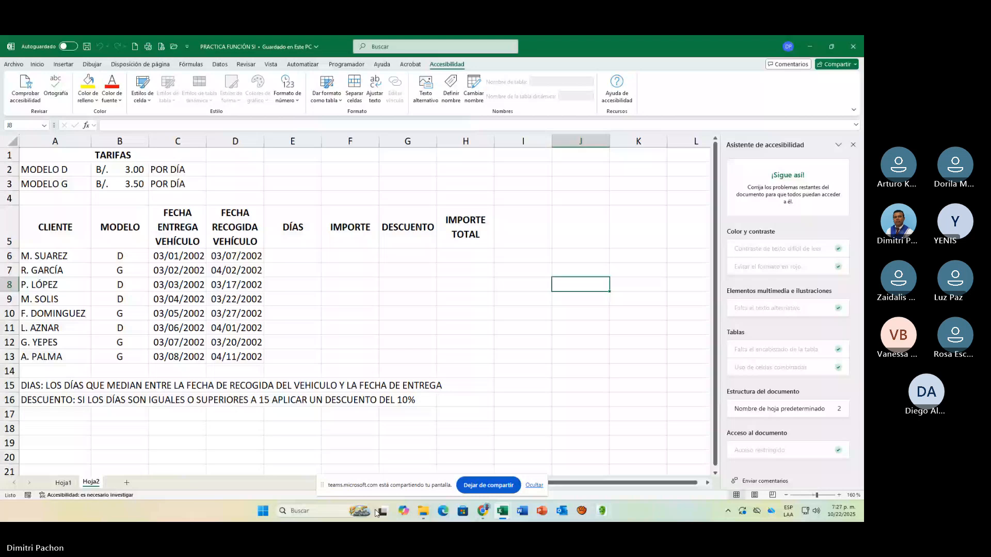
# Step: Open the PRACTICA #2 - FUNCION SI workbook from the FUNCIÓN SI folder and go to sheet 1
pyautogui.click(422, 511)
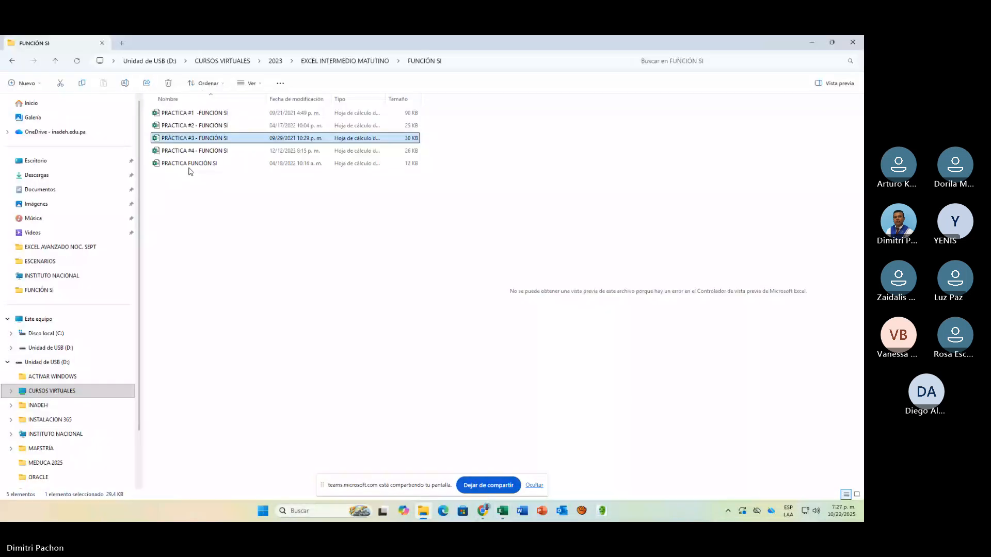
pyautogui.hotkey('alt', 'Tab')
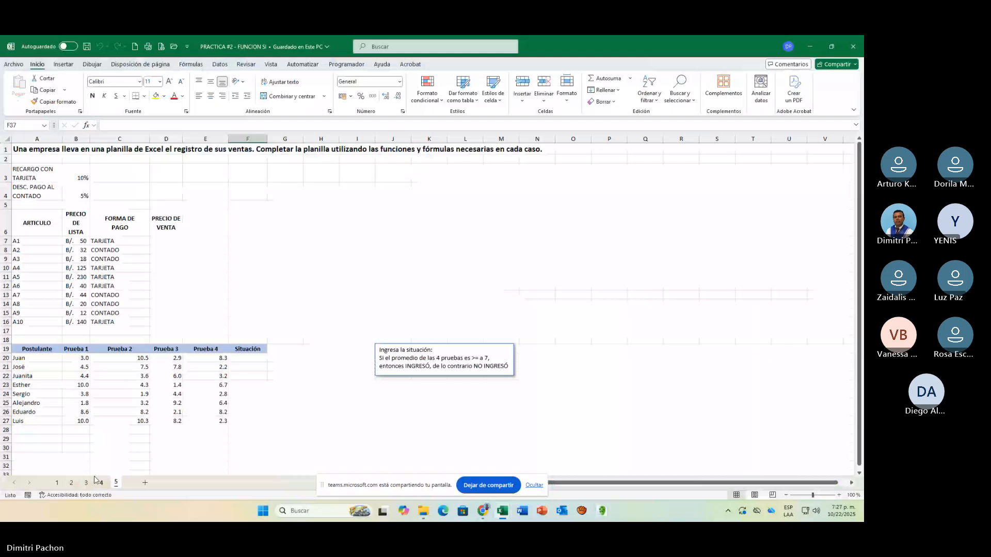
pyautogui.click(57, 482)
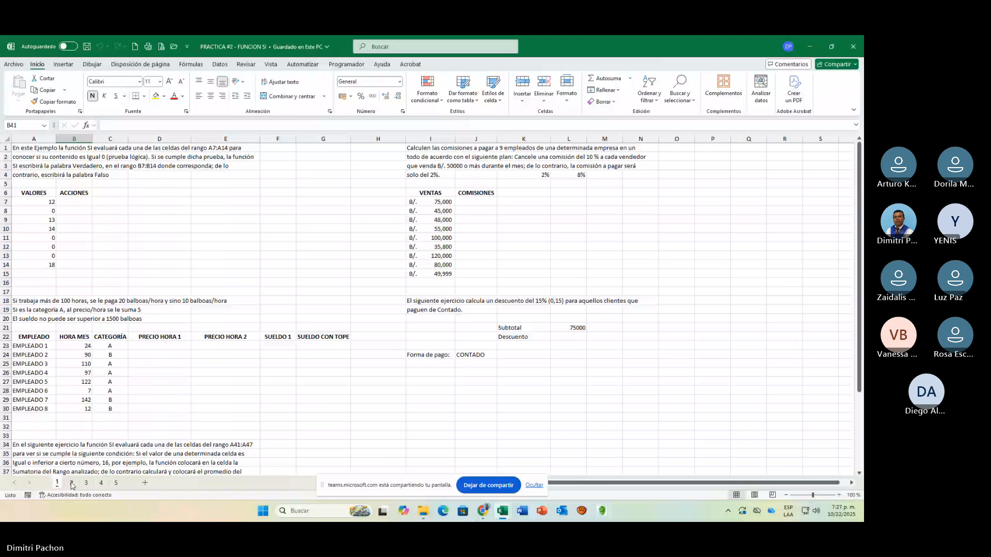
# Step: Open PRACTICA #1 -FUNCION SI, review the exercises on sheets 9 and 8, and close the workbook
pyautogui.click(422, 512)
pyautogui.click(188, 114)
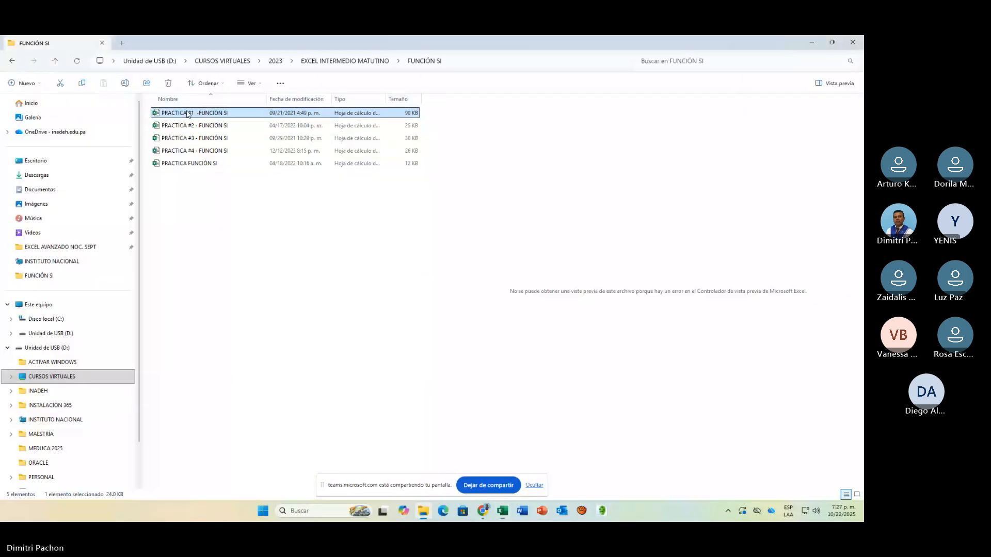
pyautogui.doubleClick(188, 114)
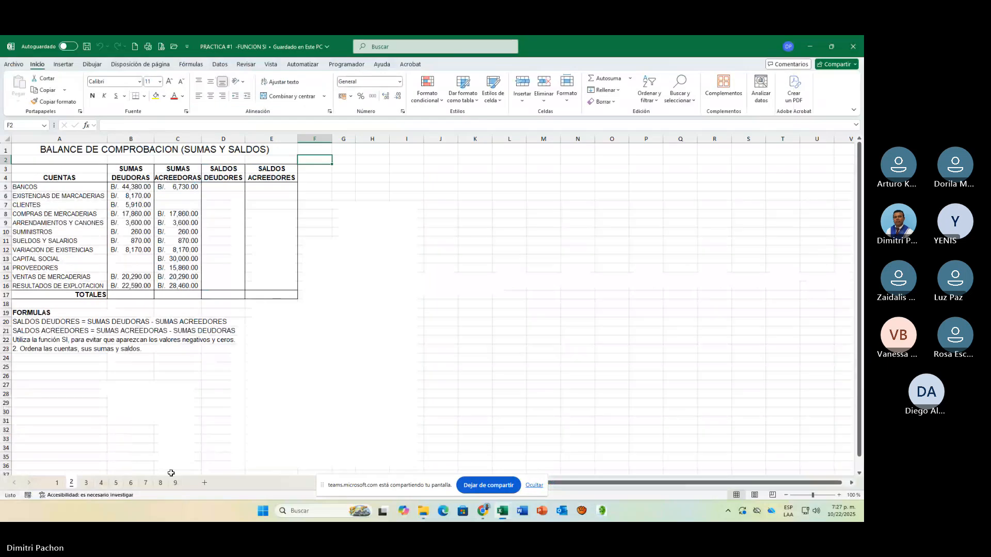
pyautogui.click(175, 482)
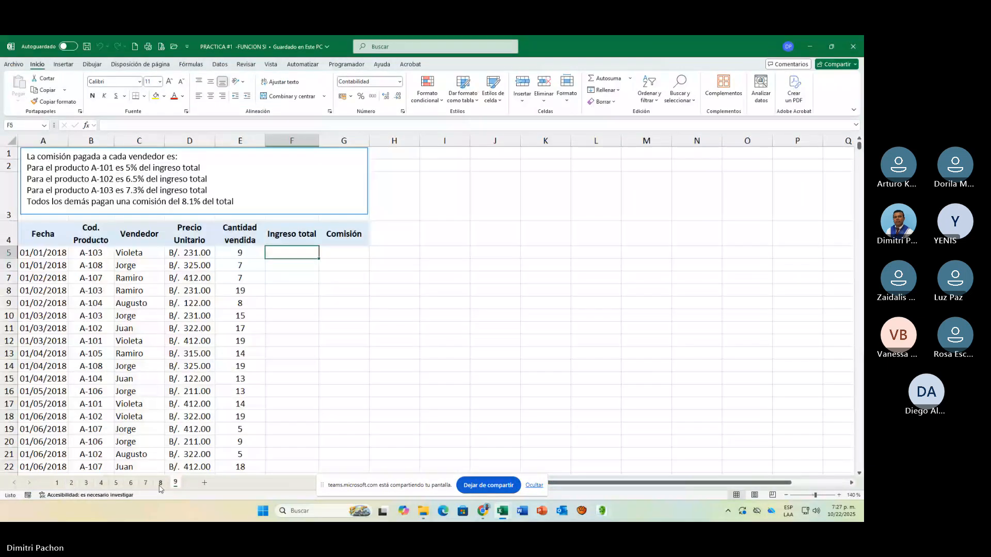
pyautogui.click(161, 485)
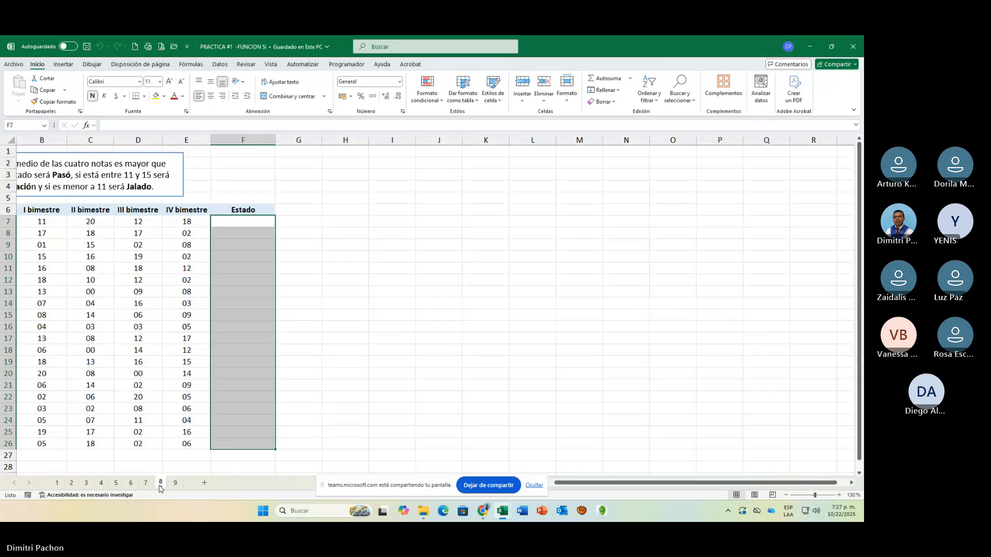
pyautogui.click(860, 47)
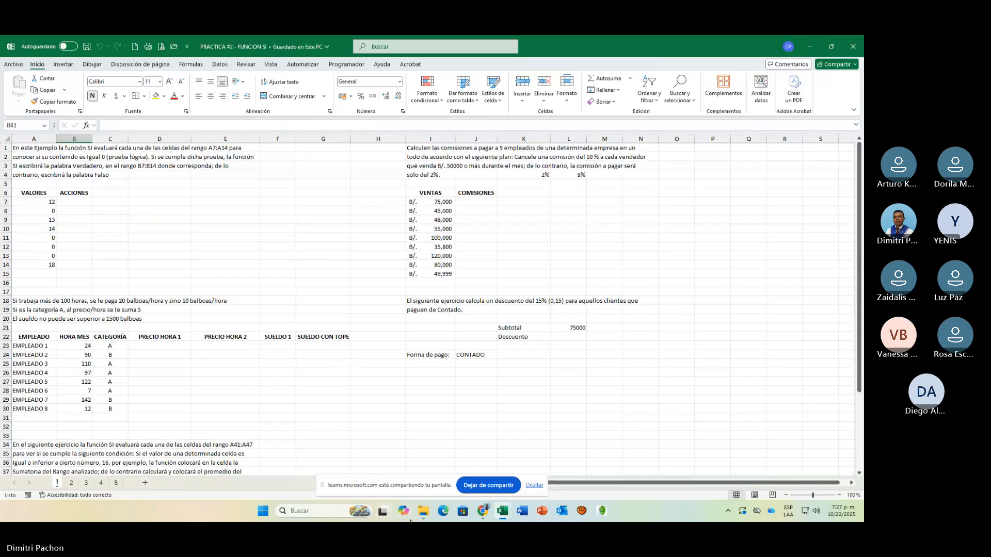
# Step: Close the blank Libro1 workbook and return to PRACTICA #2 - FUNCION SI
pyautogui.moveTo(514, 514)
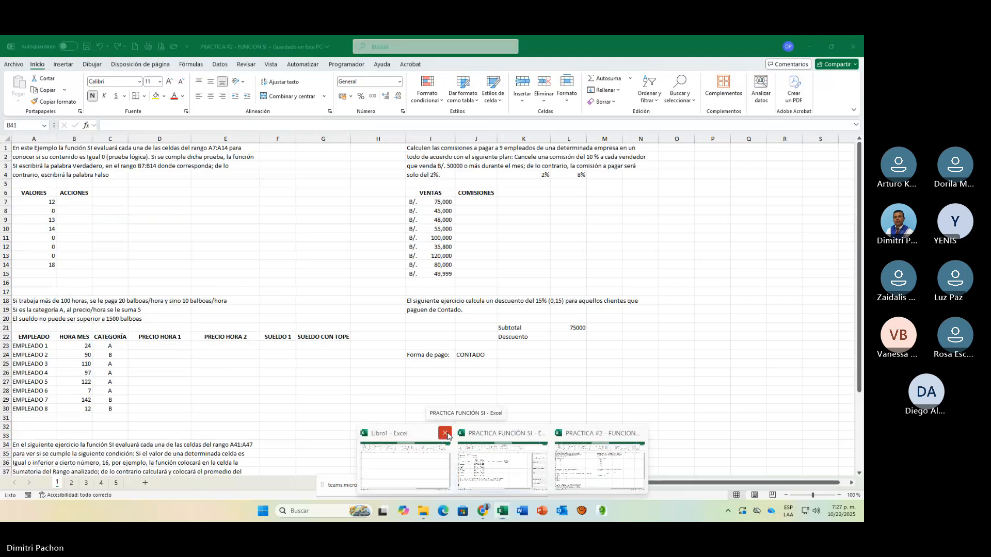
pyautogui.click(445, 433)
pyautogui.moveTo(471, 471)
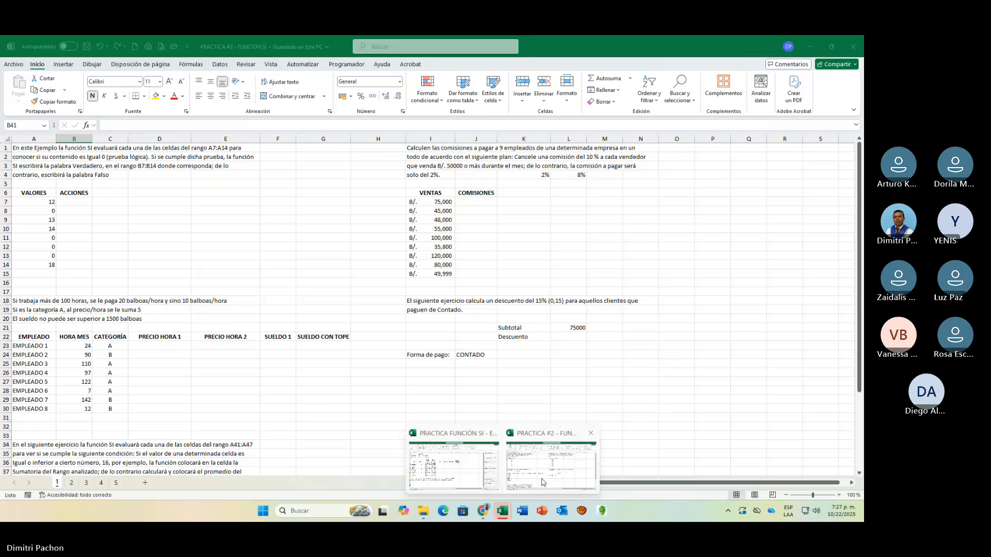
pyautogui.click(550, 464)
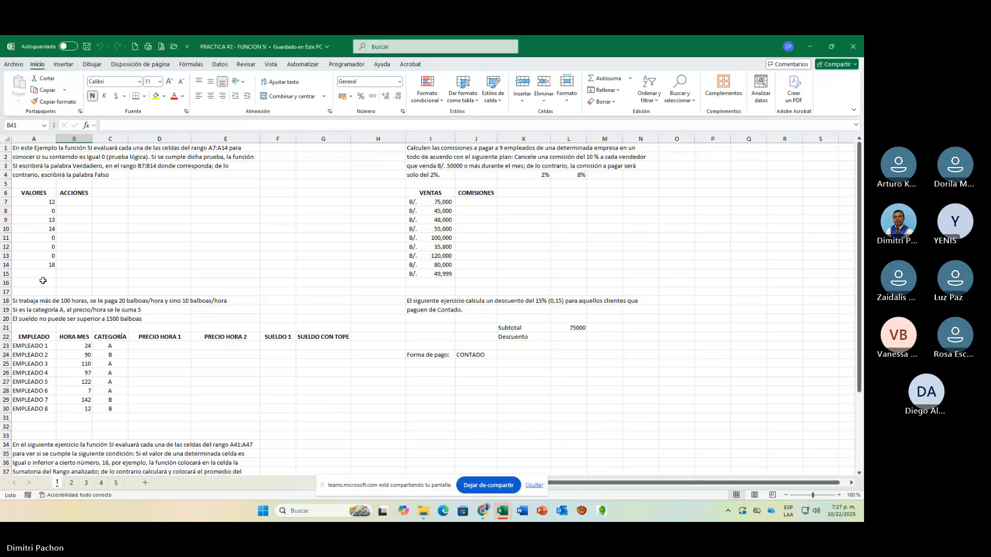
# Step: Review the exercises on sheet 2, return to sheet 1 and enlarge it to 160% to read the VALORES and ACCIONES exercise
pyautogui.click(71, 483)
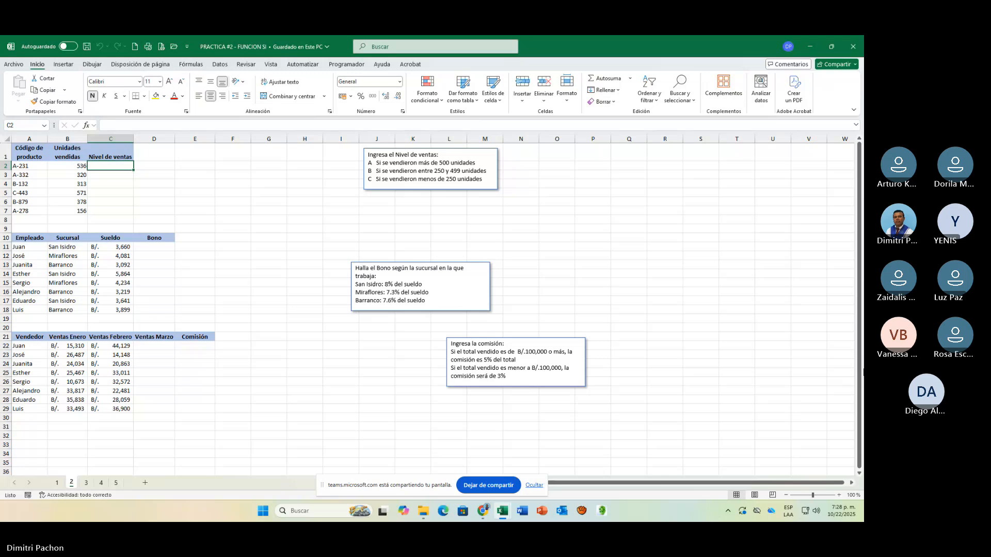
pyautogui.click(57, 483)
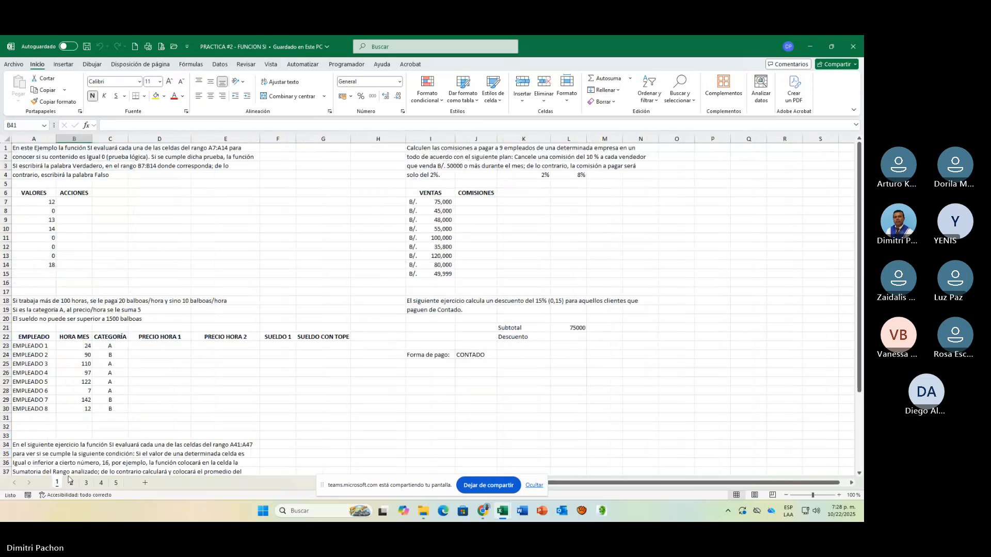
pyautogui.click(839, 496)
pyautogui.click(839, 496)
pyautogui.click(839, 496)
pyautogui.click(839, 496)
pyautogui.click(839, 496)
pyautogui.click(839, 496)
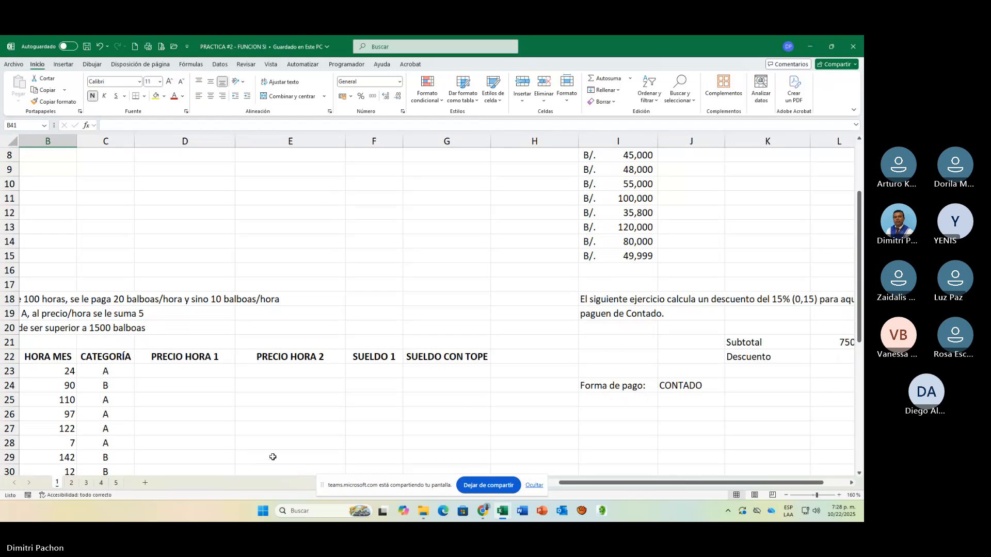
pyautogui.scroll(3, 222, 392)
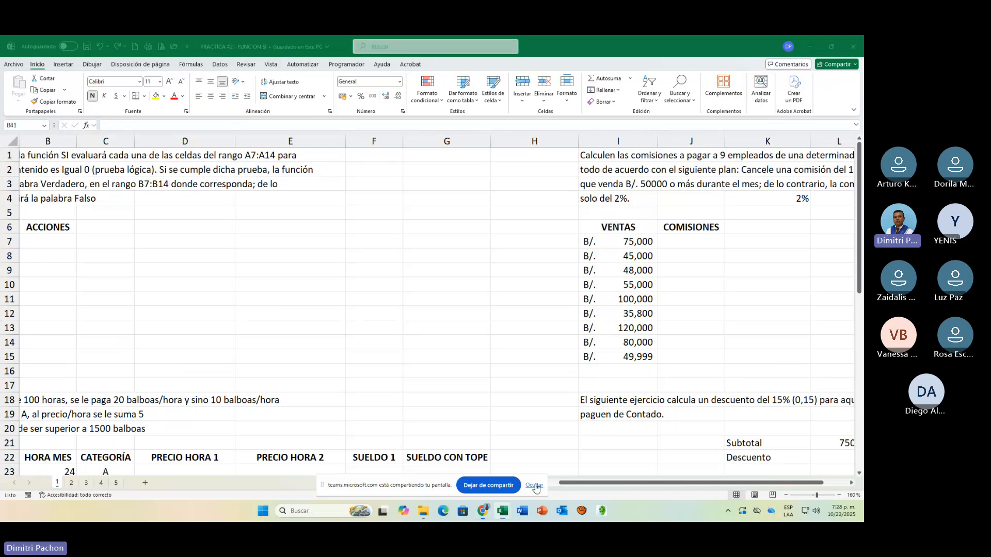
pyautogui.moveTo(560, 483); pyautogui.dragTo(542, 486)
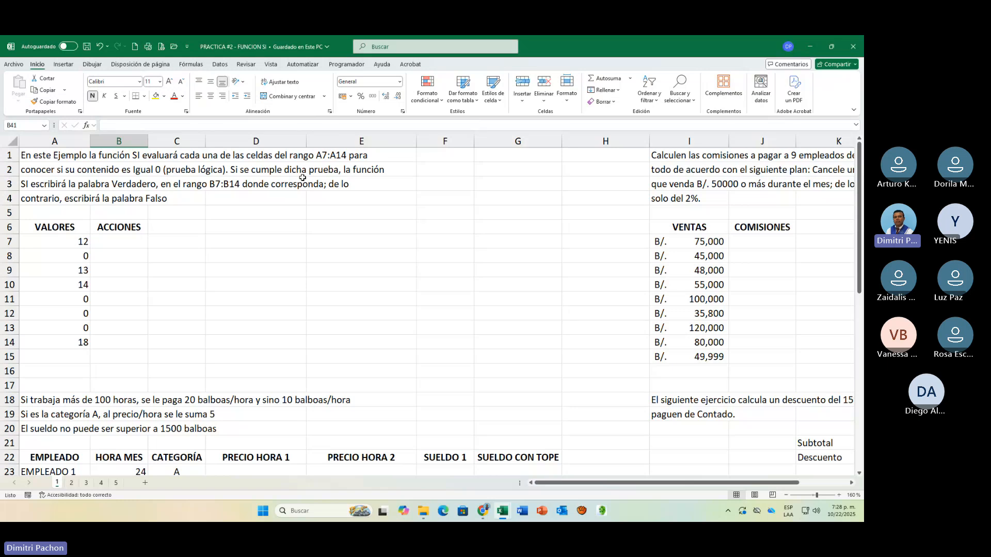
# Step: Enter =SI(A7=0;VERDADERO;FALSO) in B7 under ACCIONES and fill the formula down through B14
pyautogui.moveTo(80, 240); pyautogui.dragTo(70, 343)
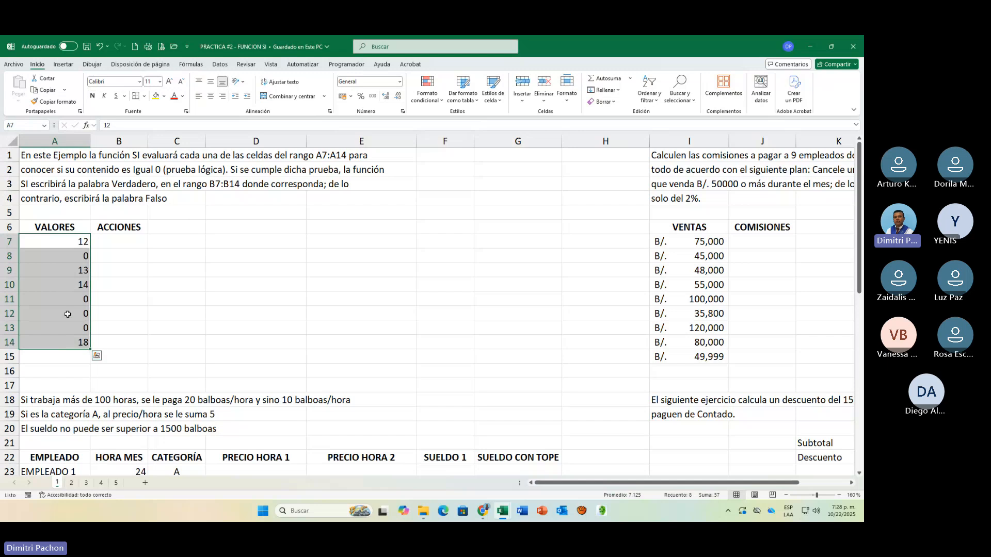
pyautogui.click(111, 272)
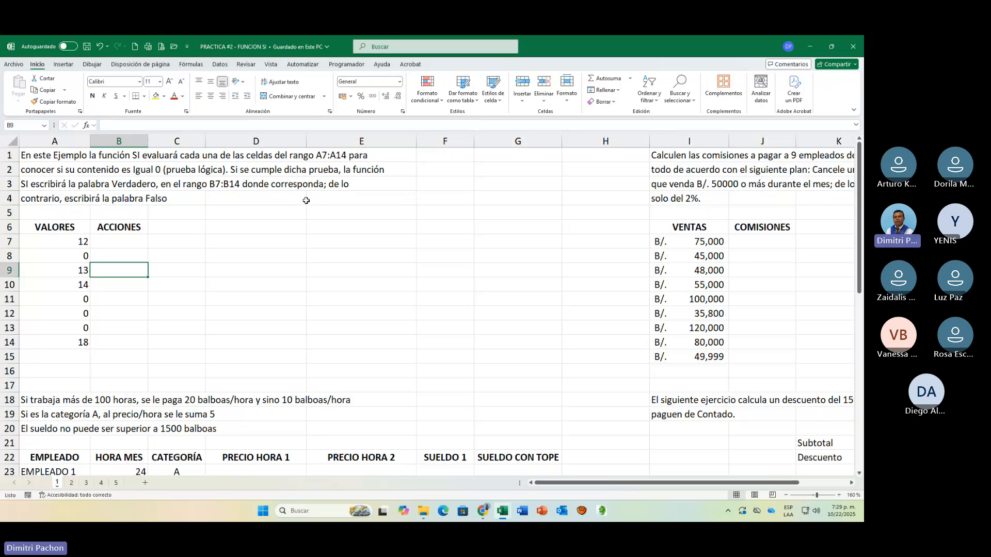
pyautogui.click(115, 237)
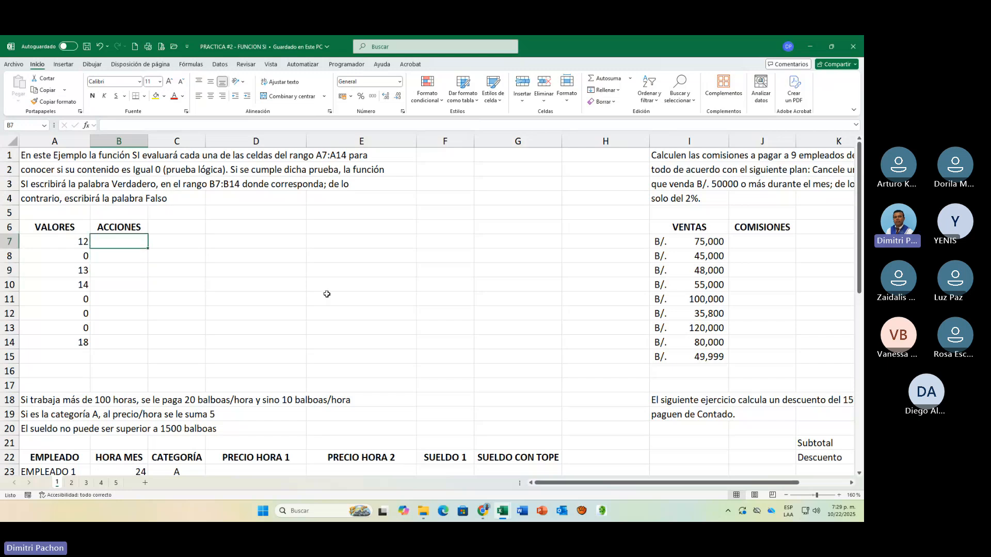
pyautogui.write('=')
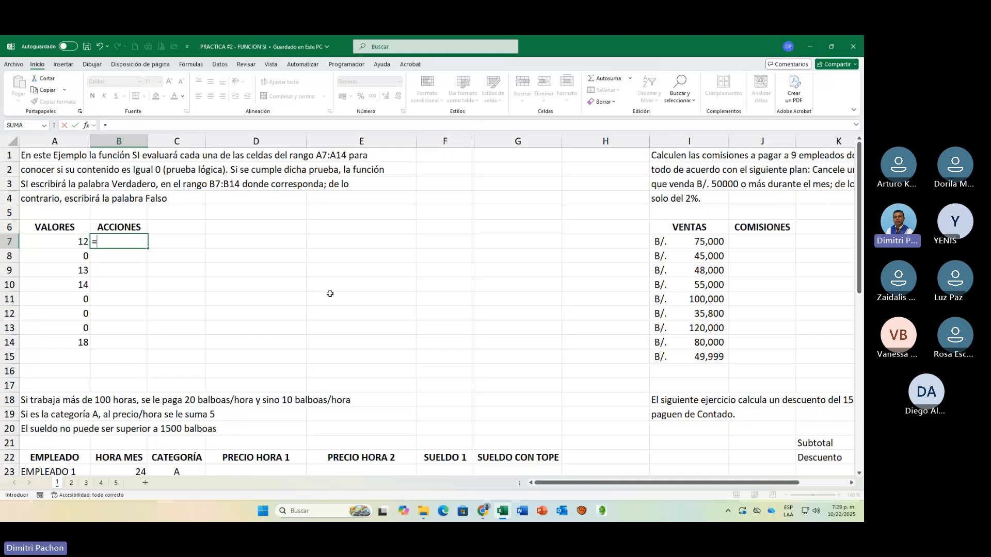
pyautogui.write('SI(')
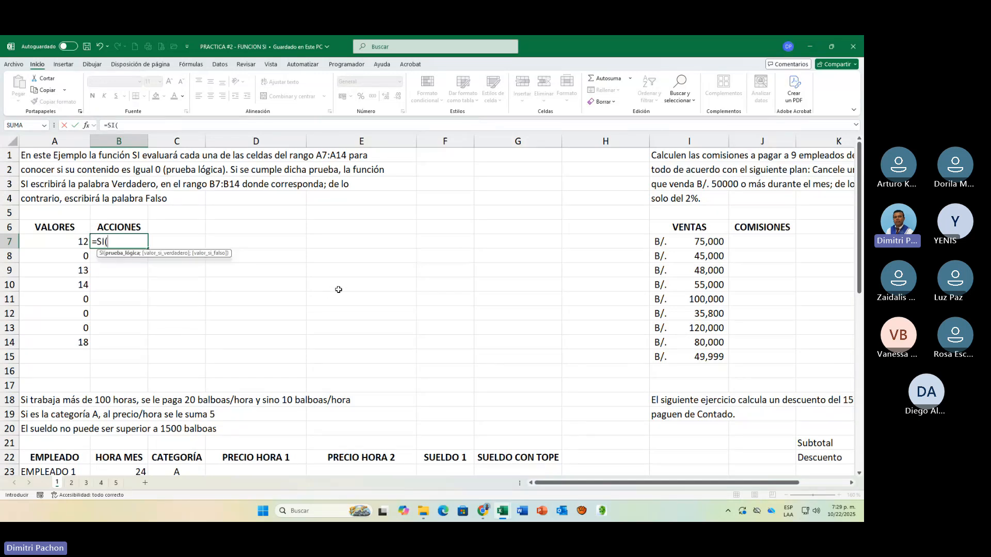
pyautogui.click(72, 244)
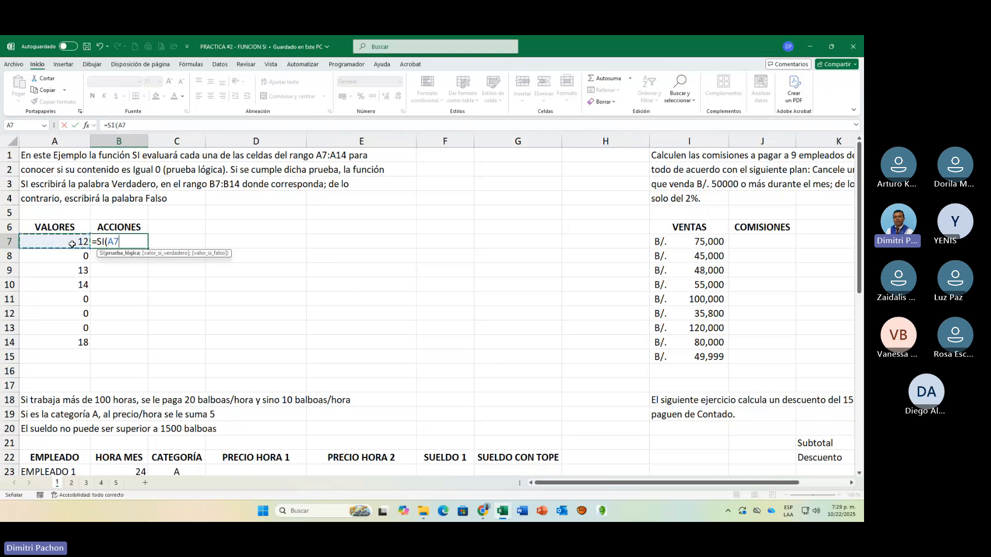
pyautogui.write('=0')
pyautogui.write(';VERDADERO')
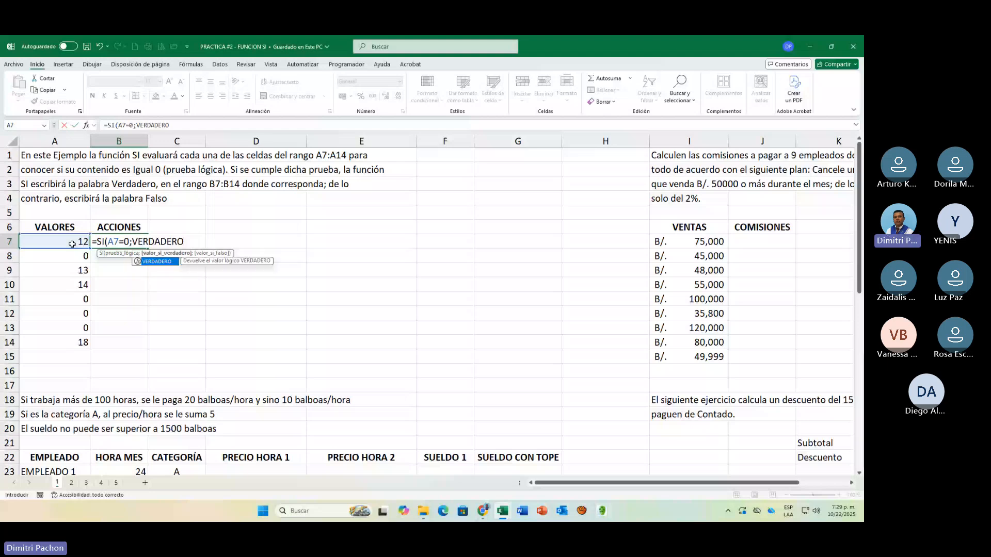
pyautogui.write(';')
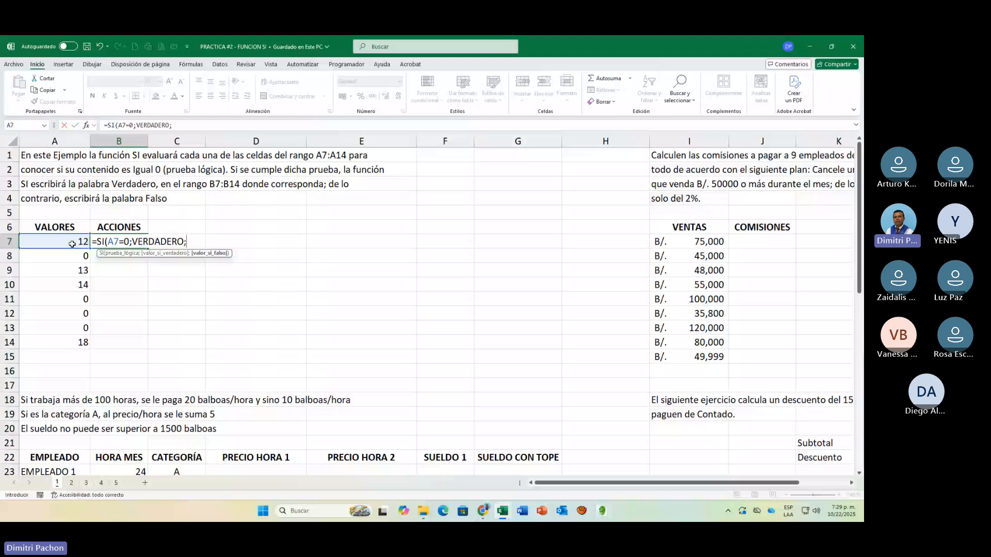
pyautogui.write('FALSO)')
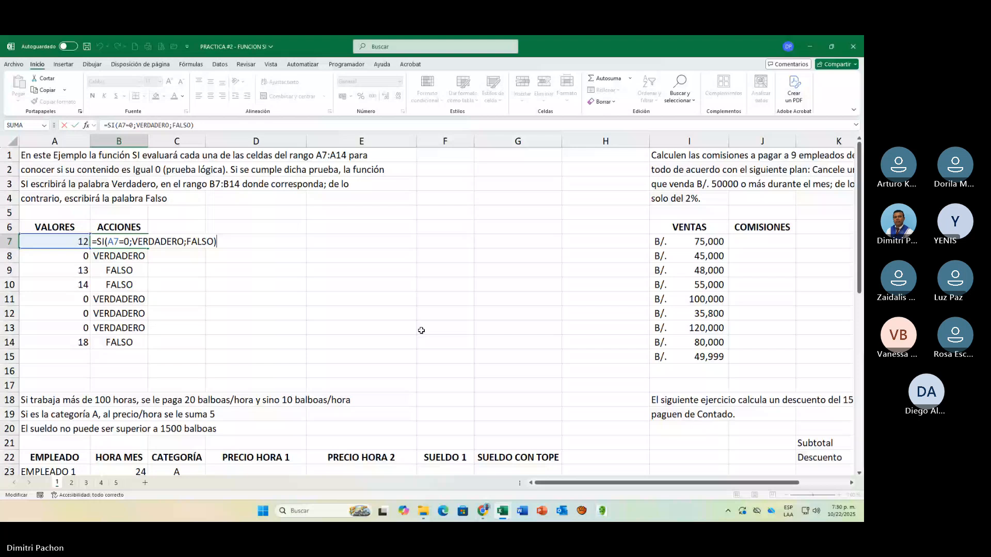
pyautogui.press('Return')
# Step: Move down sheet 1 to the employee pay exercise and read its conditions on hours, category and maximum salary
pyautogui.press('Return')
pyautogui.press('Return')
pyautogui.press('Return')
pyautogui.press('Return')
pyautogui.press('Return')
pyautogui.press('Return')
pyautogui.press('Return')
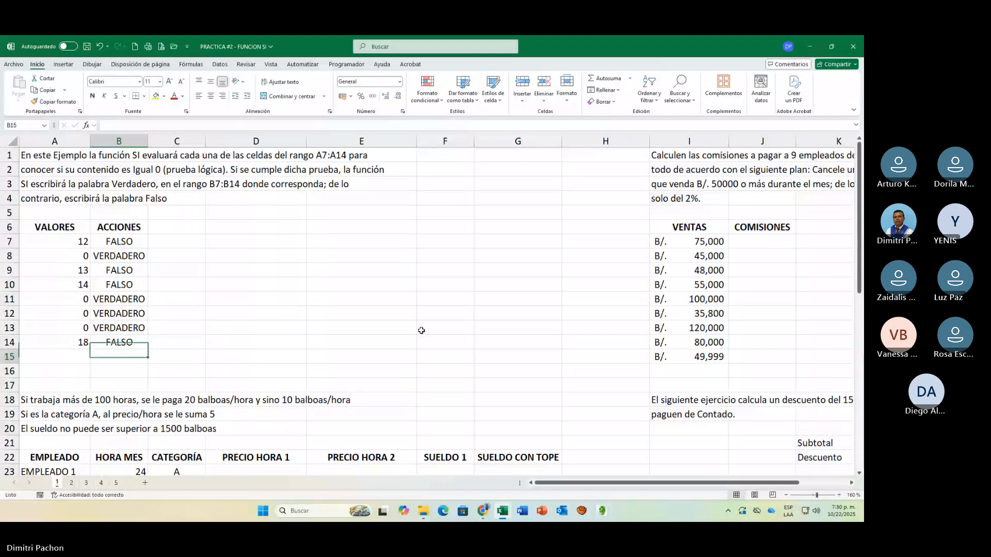
pyautogui.press('Return')
pyautogui.press('Return')
pyautogui.press('Return')
pyautogui.press('Return')
pyautogui.press('Return')
pyautogui.press('Return')
pyautogui.press('Return')
pyautogui.press('Return')
pyautogui.press('Return')
pyautogui.press('Return')
pyautogui.press('Return')
pyautogui.press('Return')
pyautogui.press('Return')
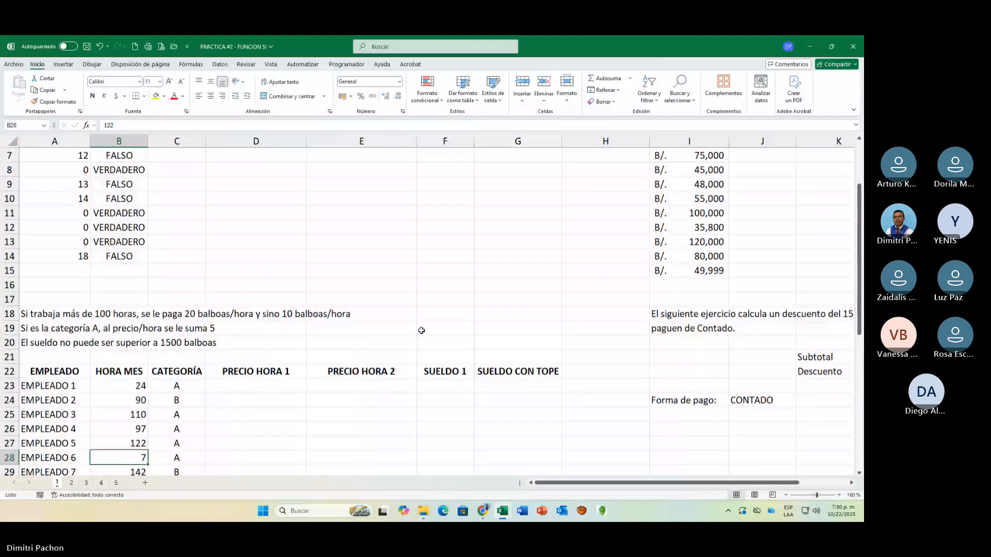
pyautogui.press('Return')
pyautogui.press('Return')
pyautogui.press('Return')
pyautogui.press('Return')
pyautogui.press('Return')
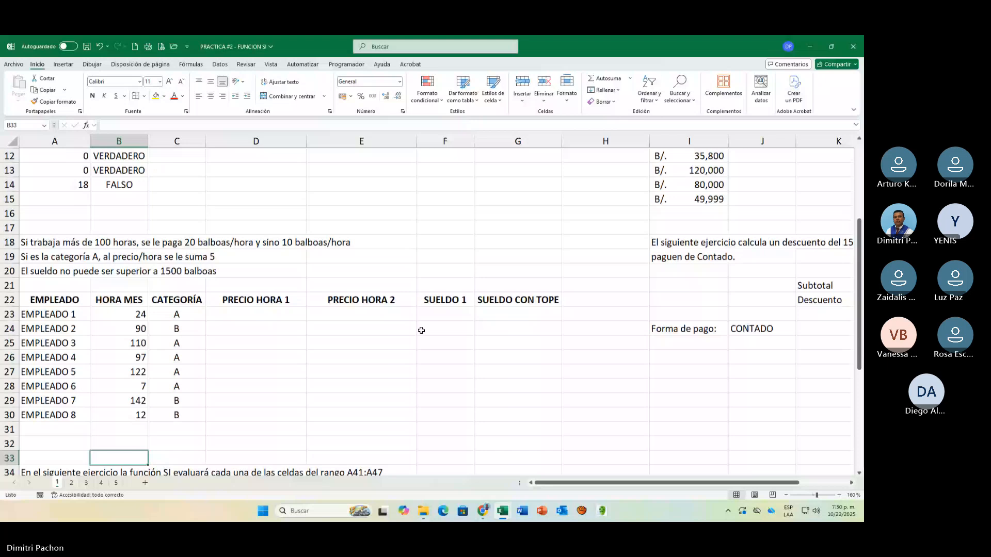
pyautogui.press('Return')
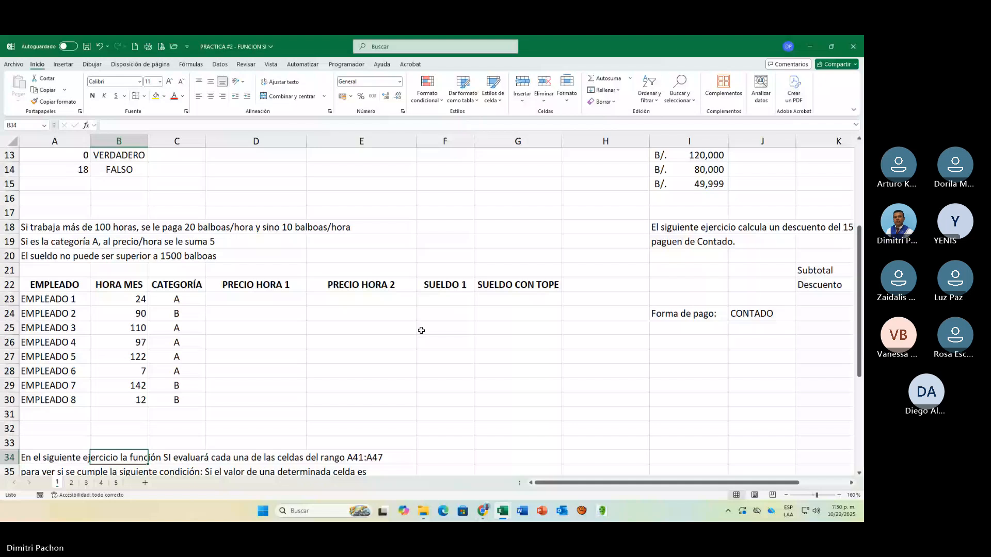
# Step: Enter =SI(B23>100;B23*20;B23*10) in D23 under PRECIO HORA 1 and fill it down through D30
pyautogui.click(256, 299)
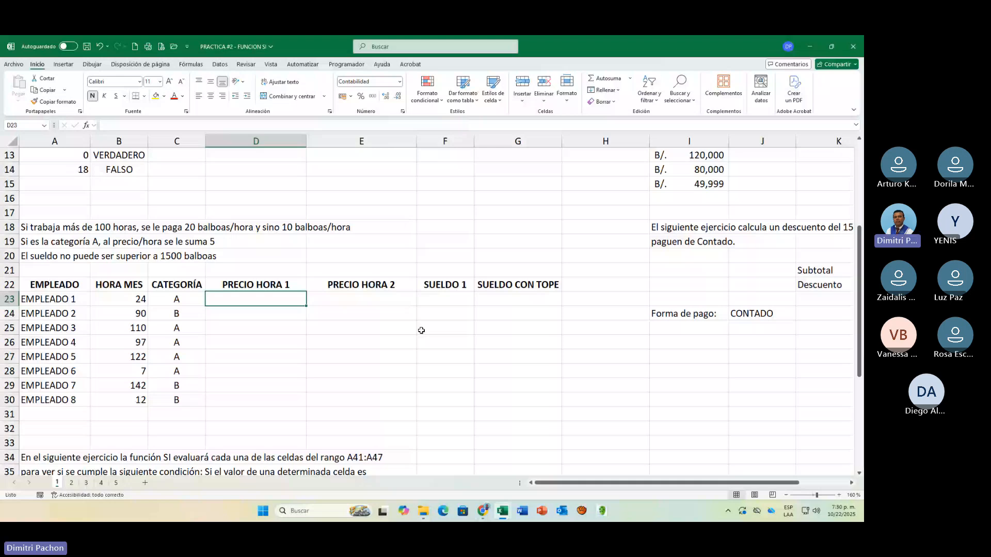
pyautogui.write('=SI(')
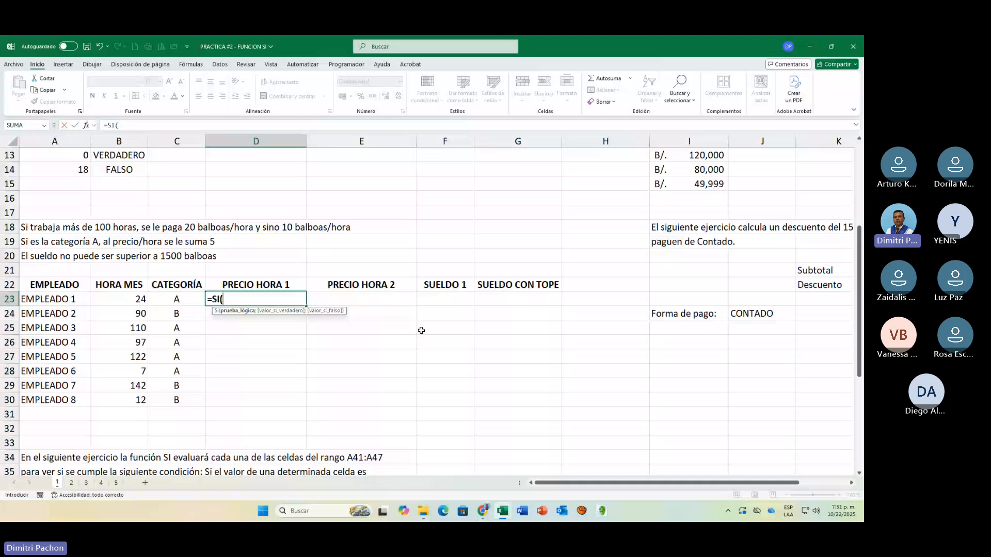
pyautogui.click(117, 304)
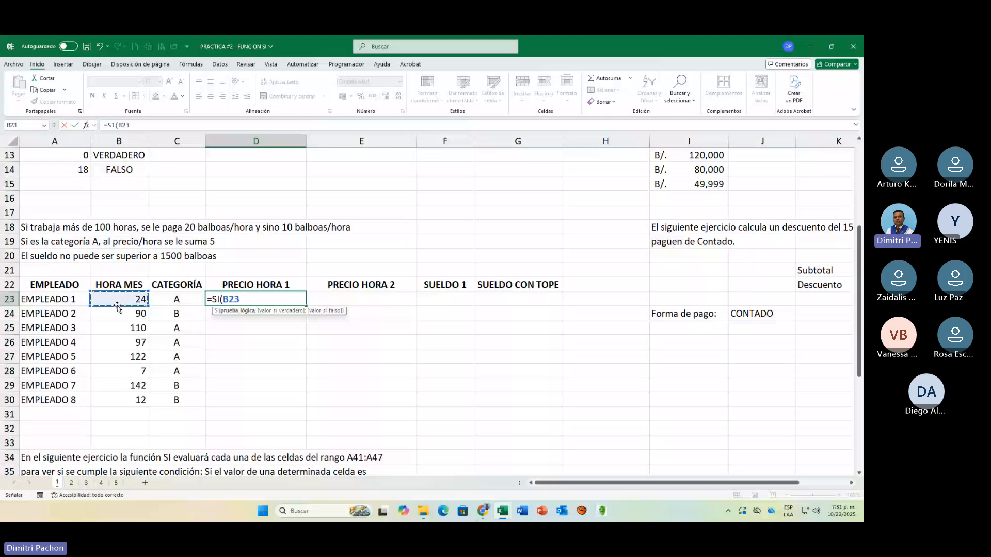
pyautogui.write('>100;')
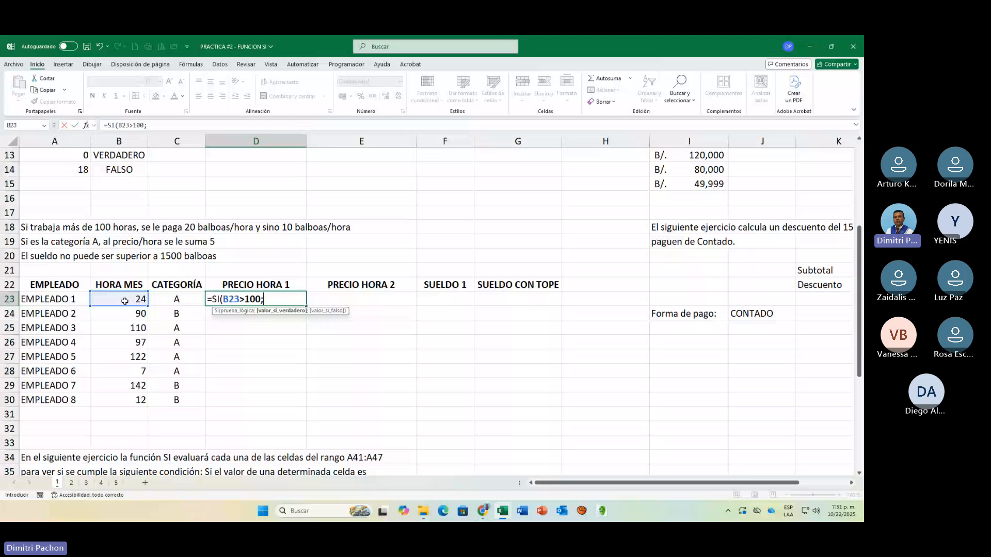
pyautogui.click(124, 300)
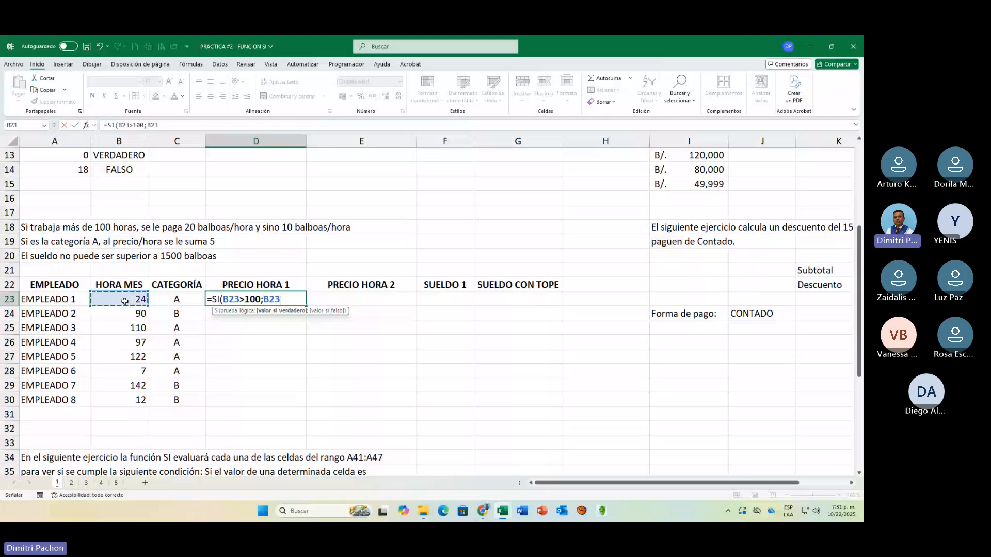
pyautogui.write('*')
pyautogui.write('20;')
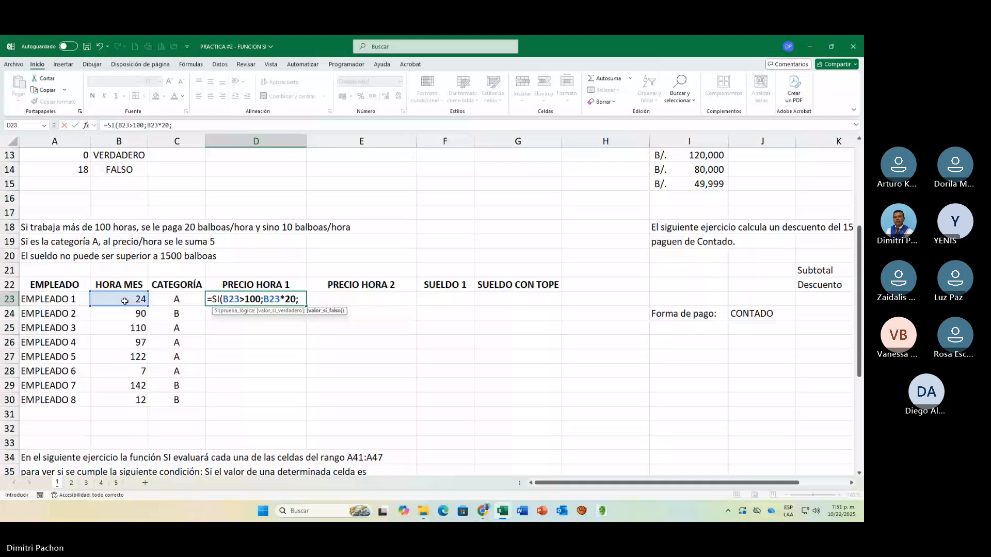
pyautogui.click(125, 301)
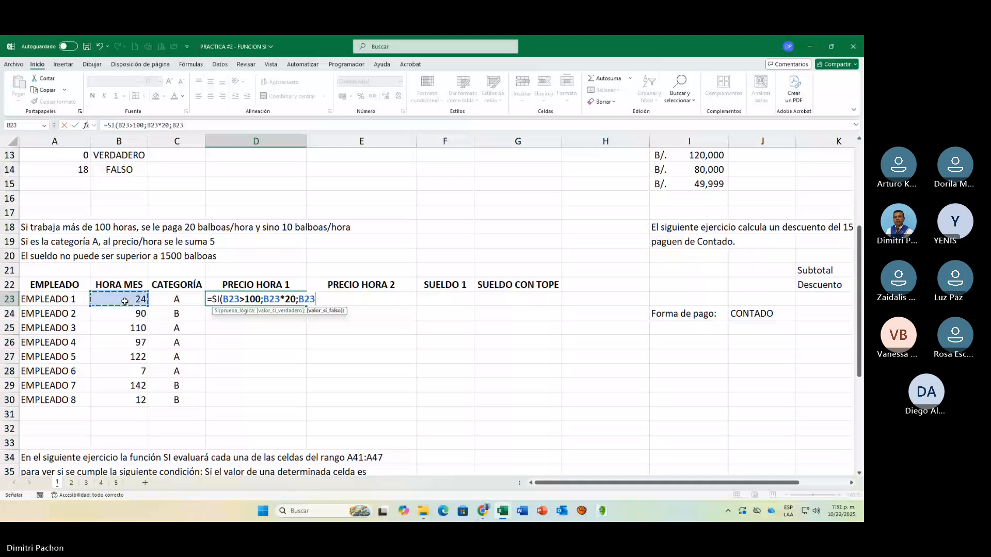
pyautogui.write('*')
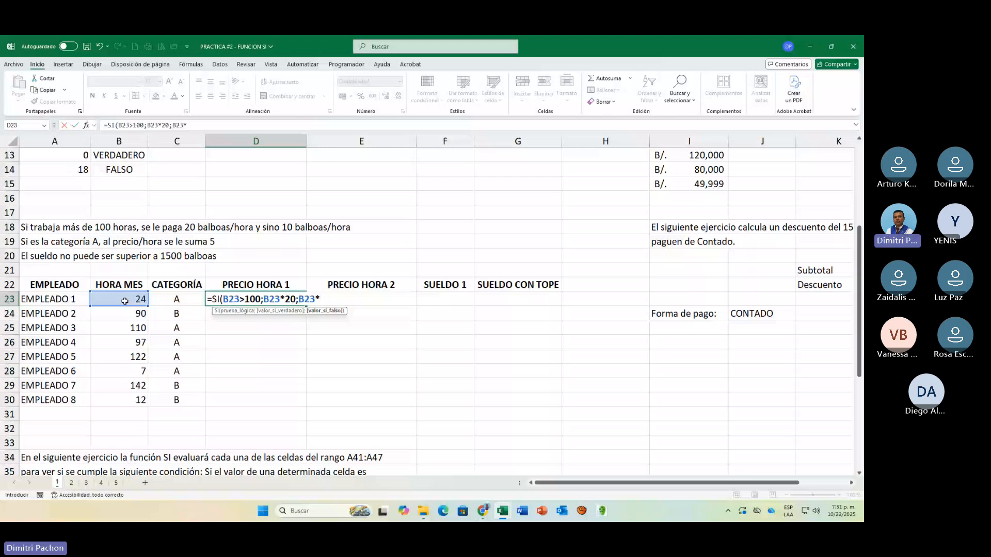
pyautogui.write('10)')
pyautogui.press('Return')
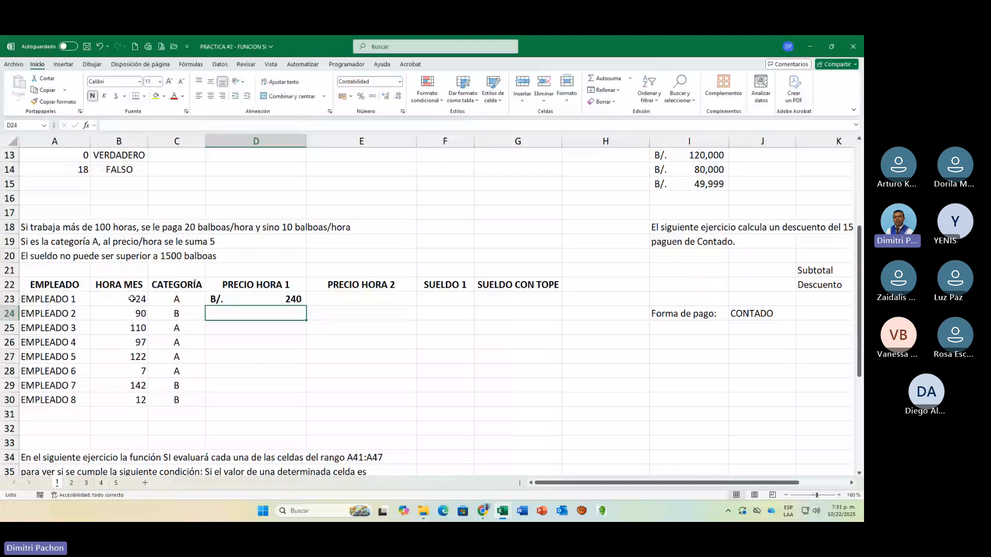
pyautogui.click(296, 300)
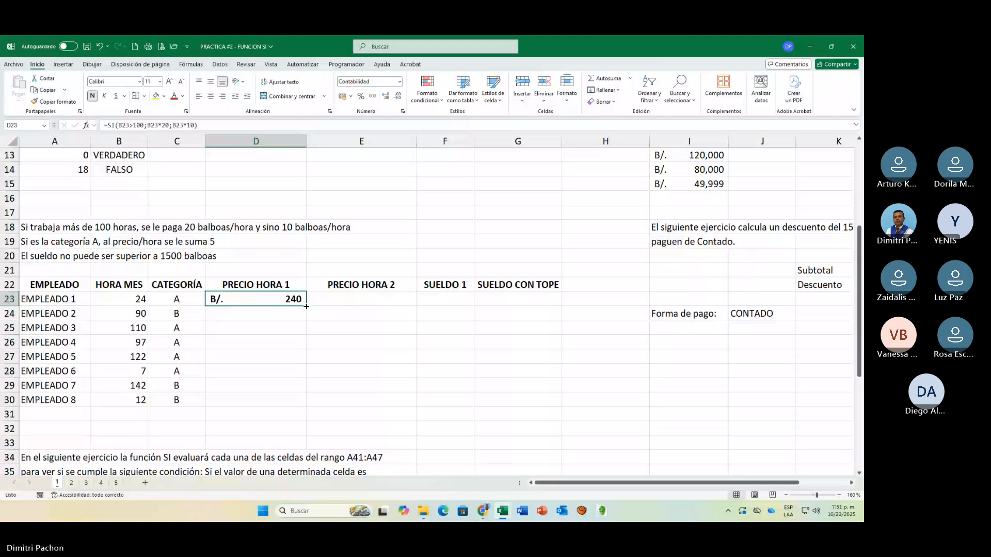
pyautogui.doubleClick(306, 307)
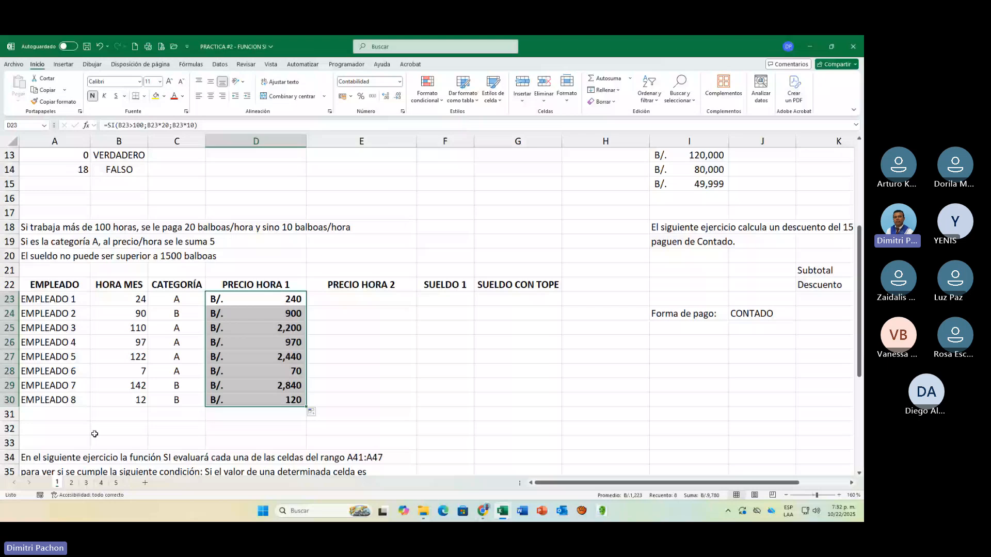
# Step: Enter =SI(C23="A";D23+5;D23) in E23 under PRECIO HORA 2 and fill it down through E30
pyautogui.press('Left')
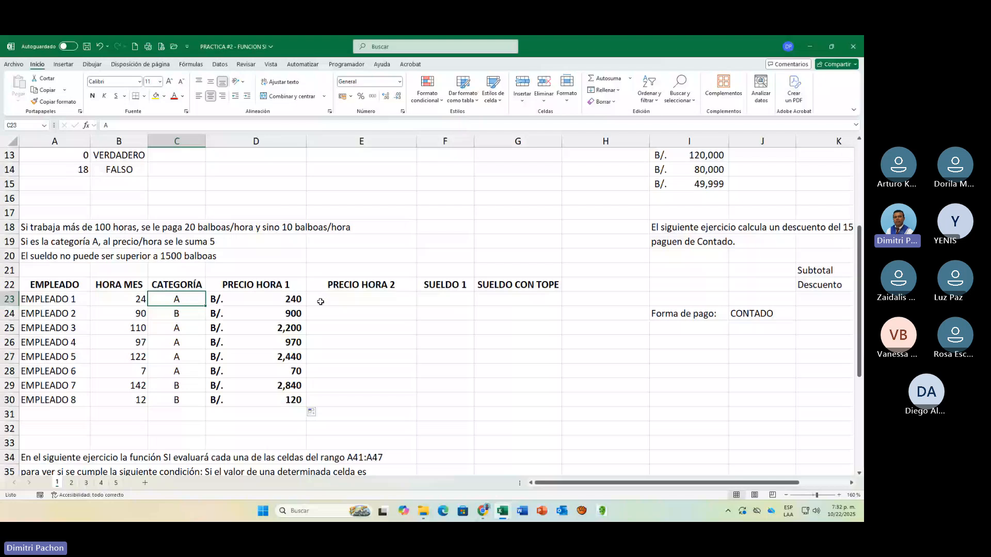
pyautogui.click(295, 301)
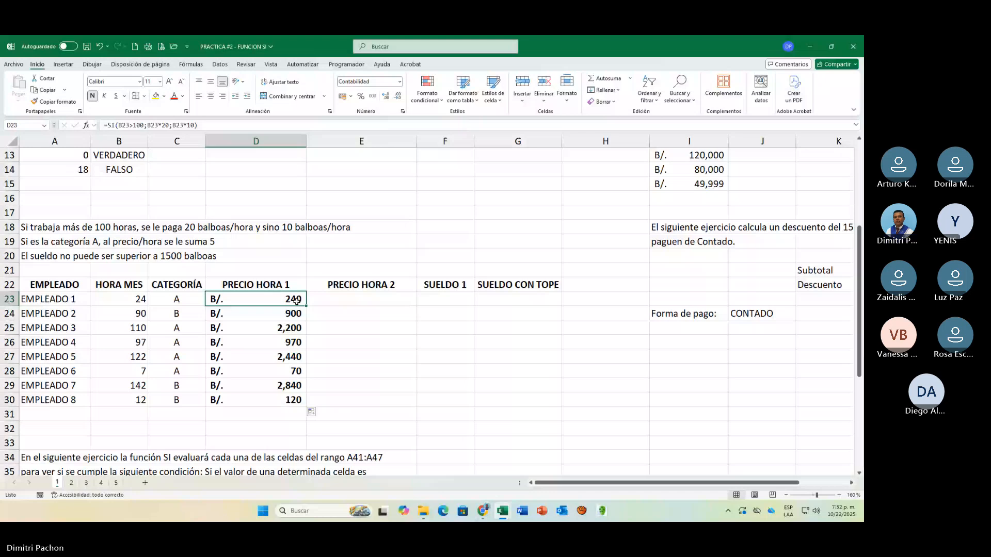
pyautogui.click(340, 303)
pyautogui.write('=')
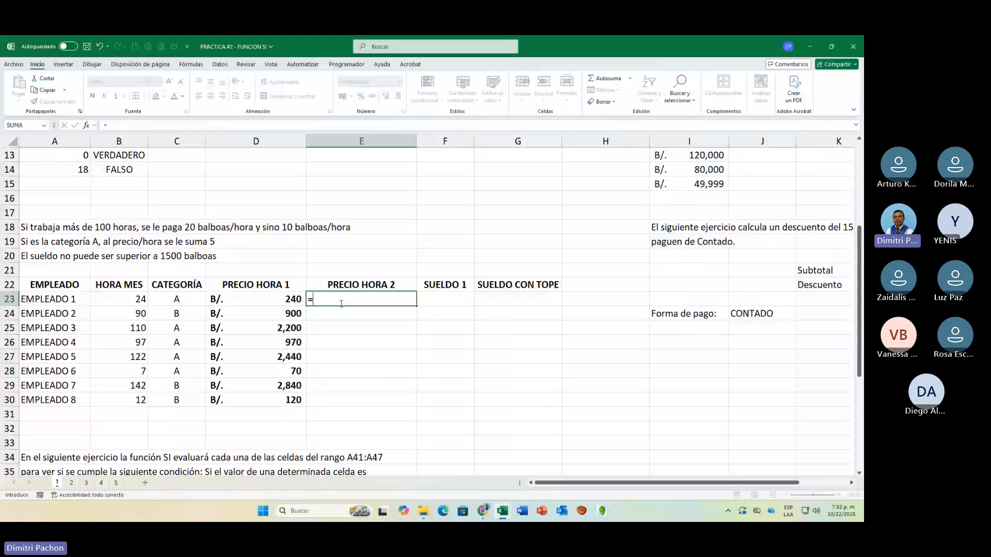
pyautogui.write('SI(')
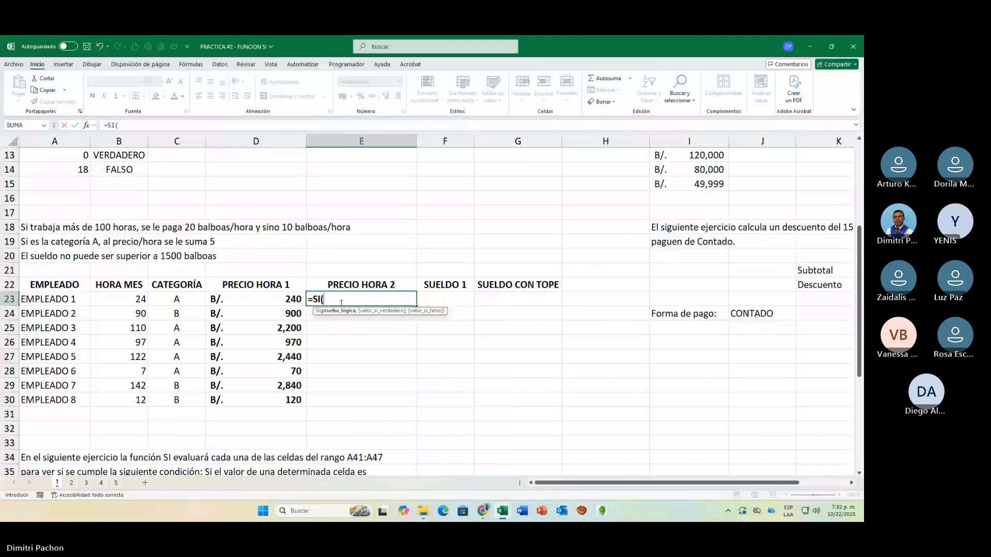
pyautogui.click(175, 305)
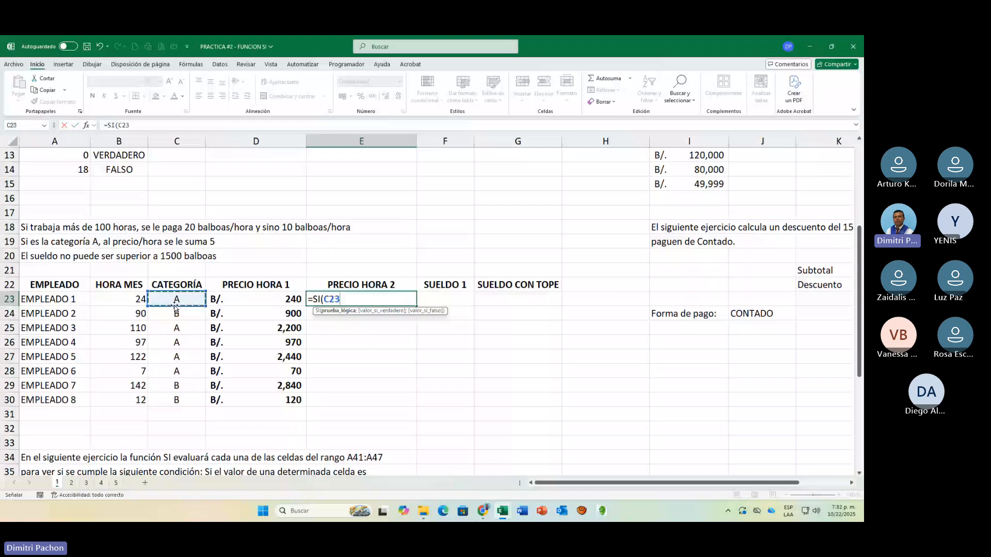
pyautogui.write('=')
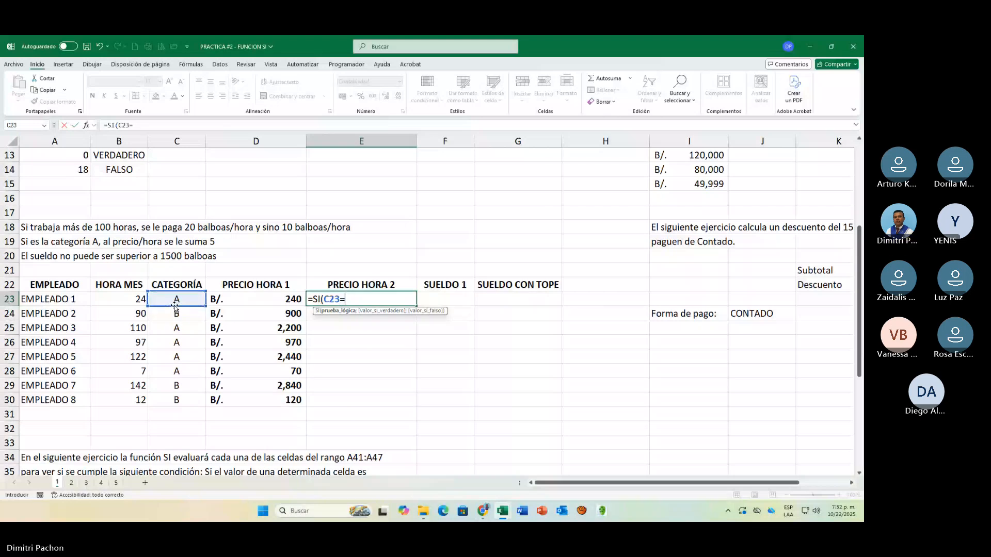
pyautogui.write('"A";')
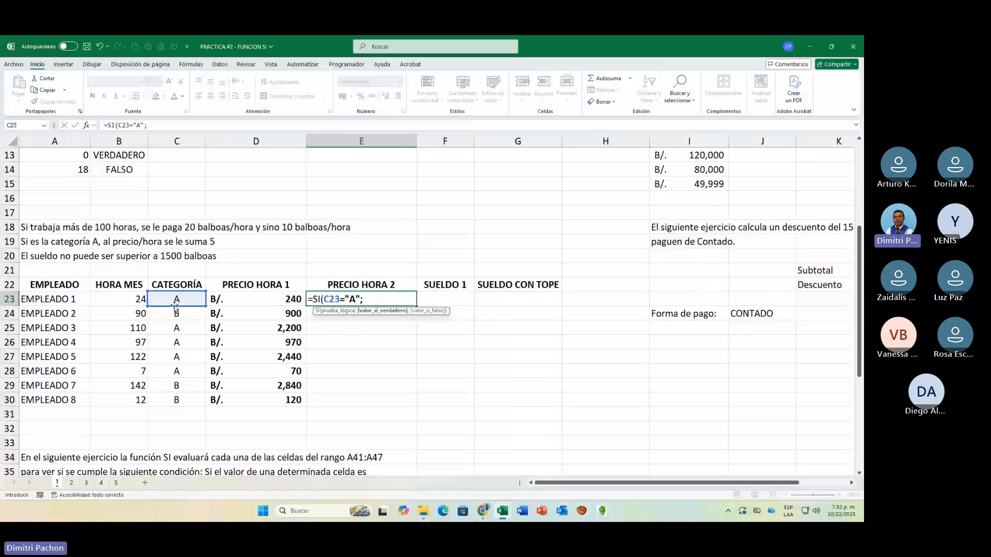
pyautogui.click(252, 300)
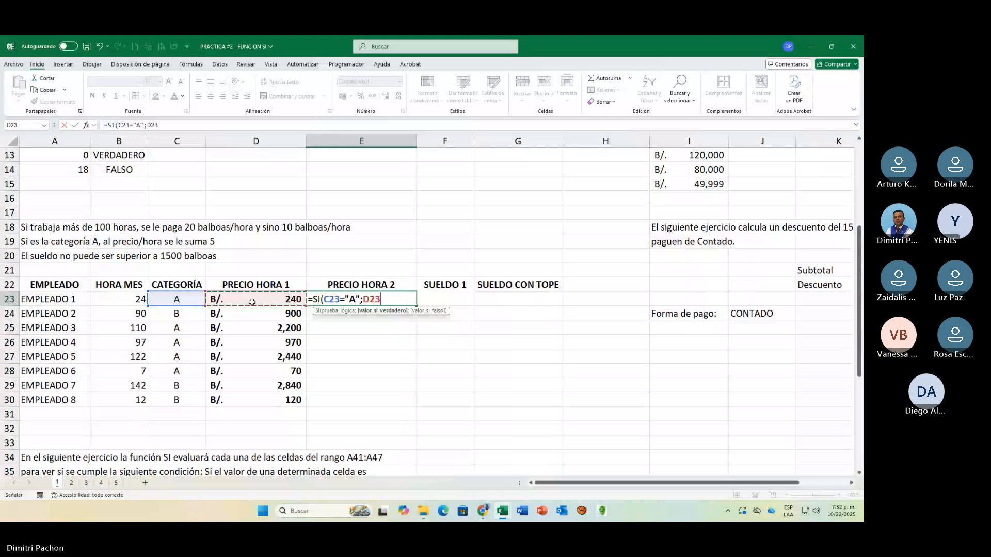
pyautogui.write('+')
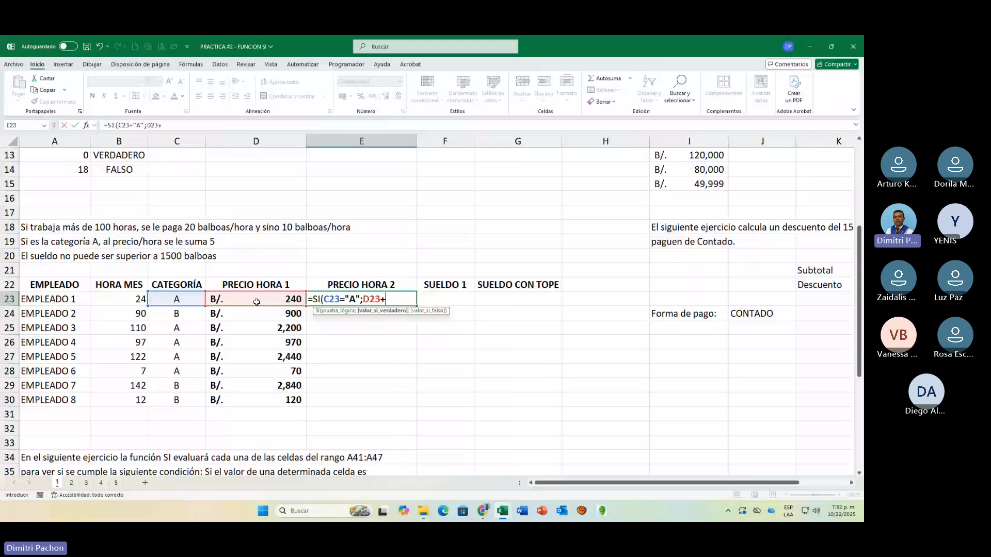
pyautogui.write('5')
pyautogui.write(';')
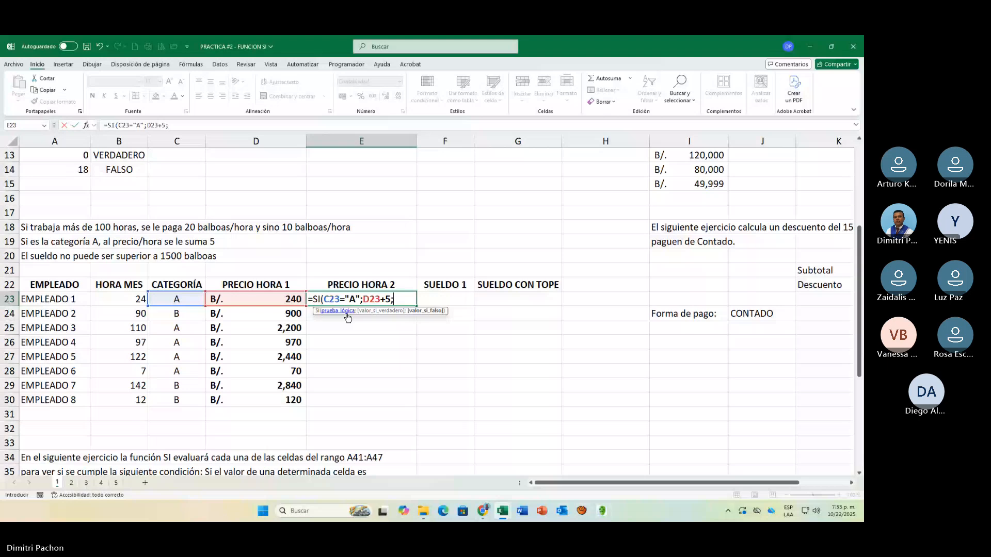
pyautogui.click(292, 300)
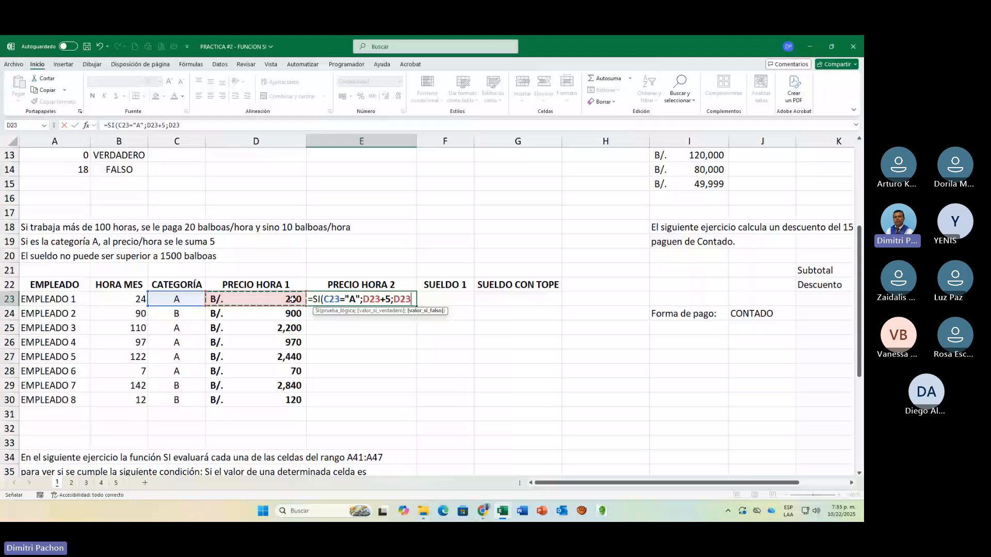
pyautogui.press('Return')
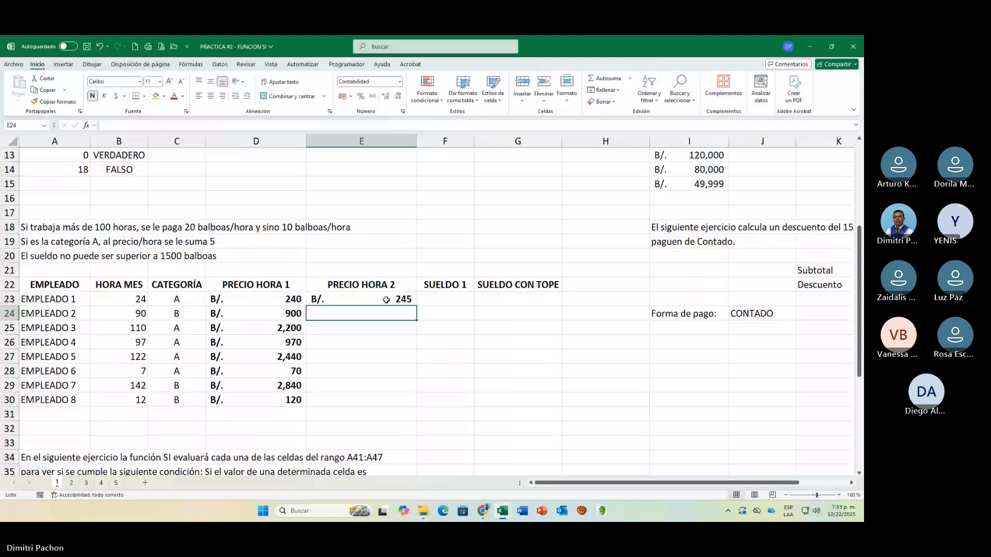
pyautogui.click(386, 300)
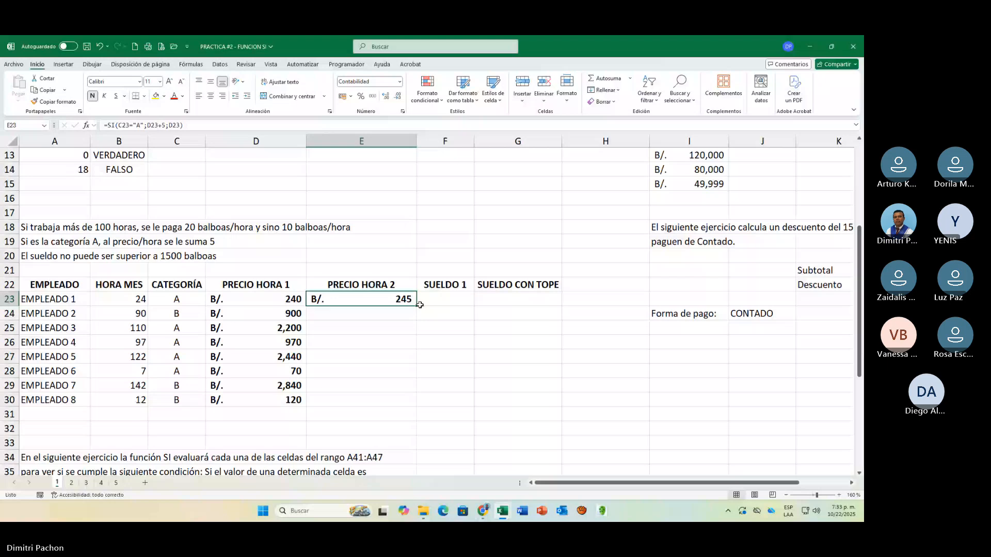
pyautogui.doubleClick(419, 304)
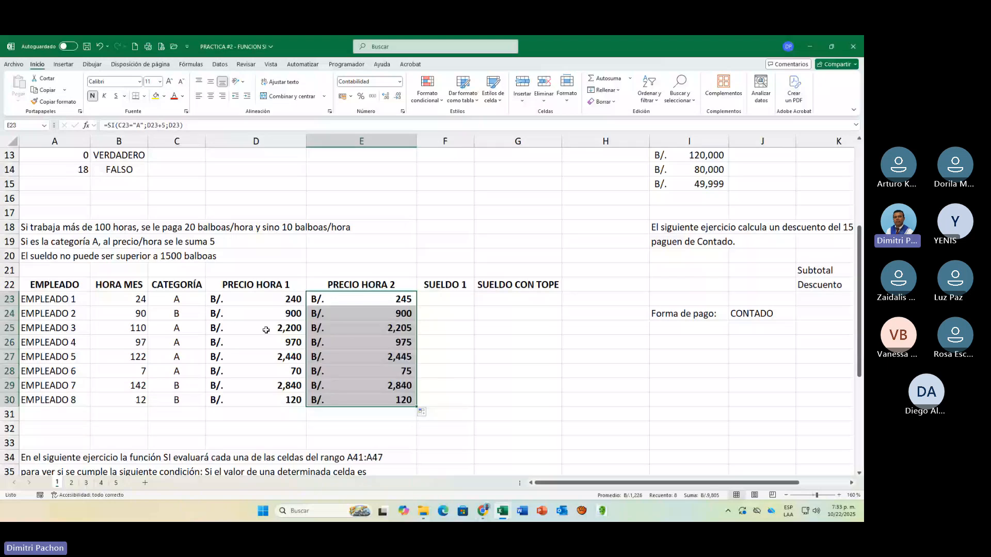
# Step: Enter =E23*B23 in F23 under SUELDO 1 and fill it down through F30
pyautogui.click(447, 298)
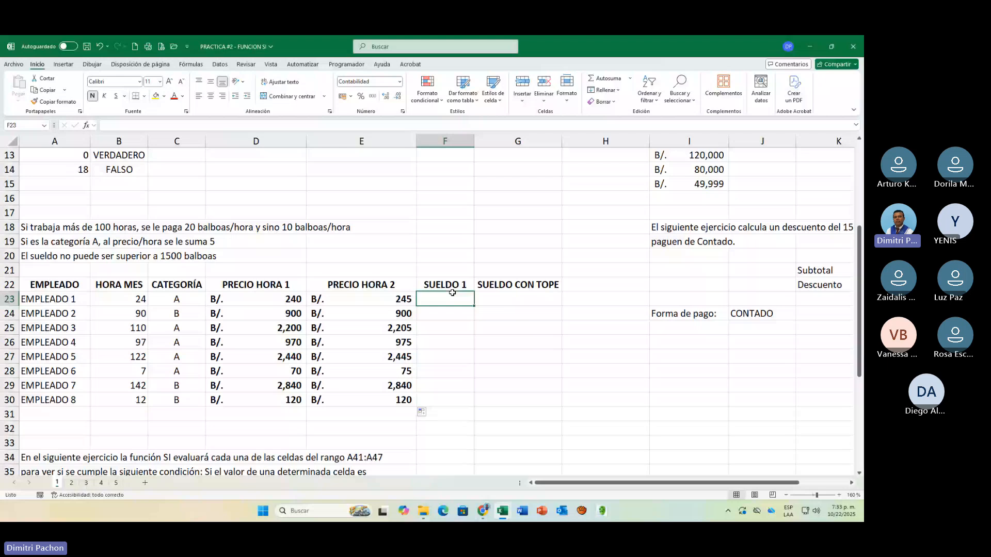
pyautogui.click(388, 300)
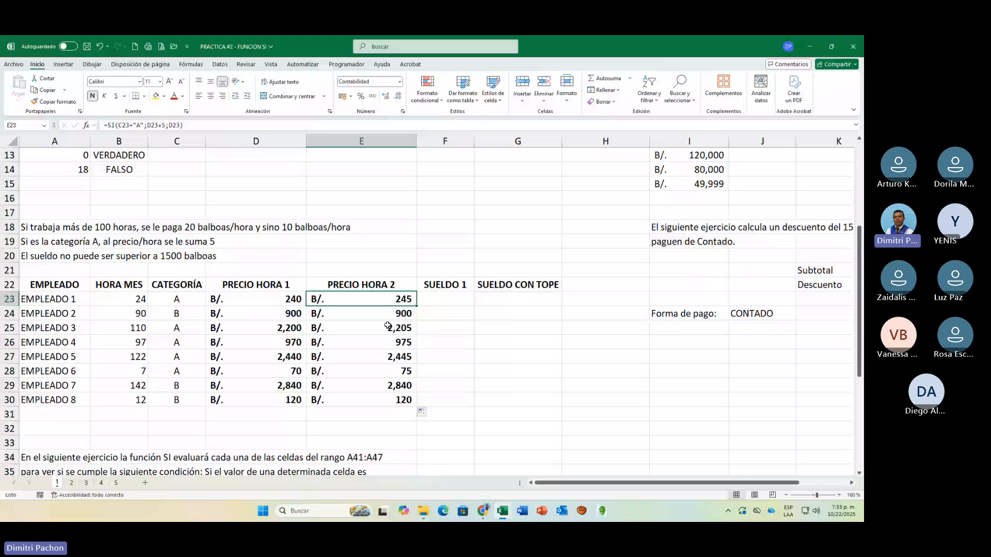
pyautogui.doubleClick(434, 303)
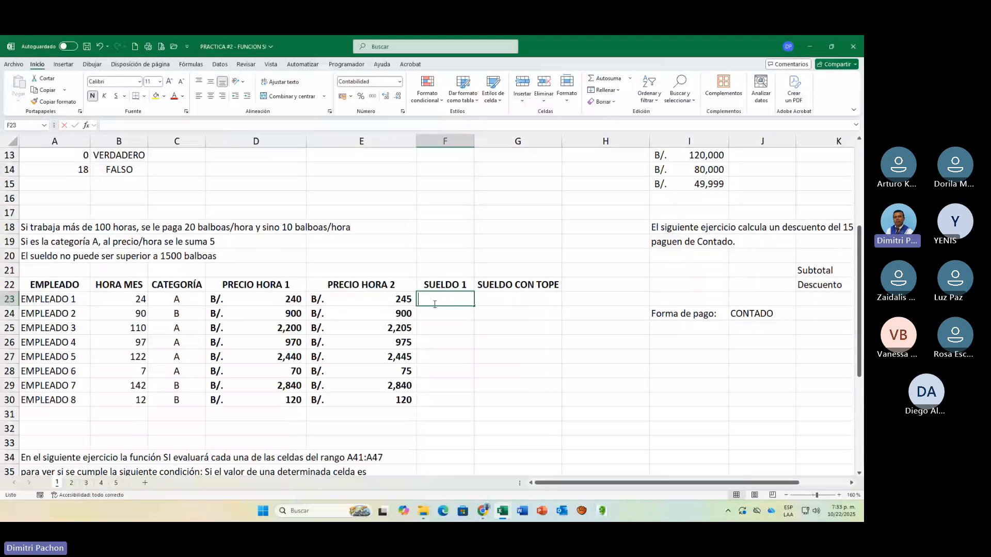
pyautogui.write('=')
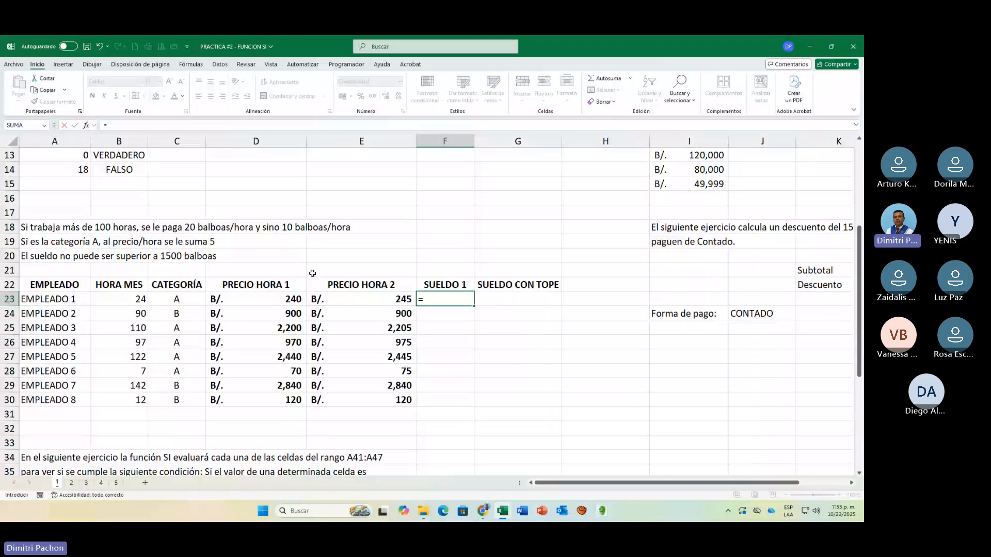
pyautogui.click(362, 302)
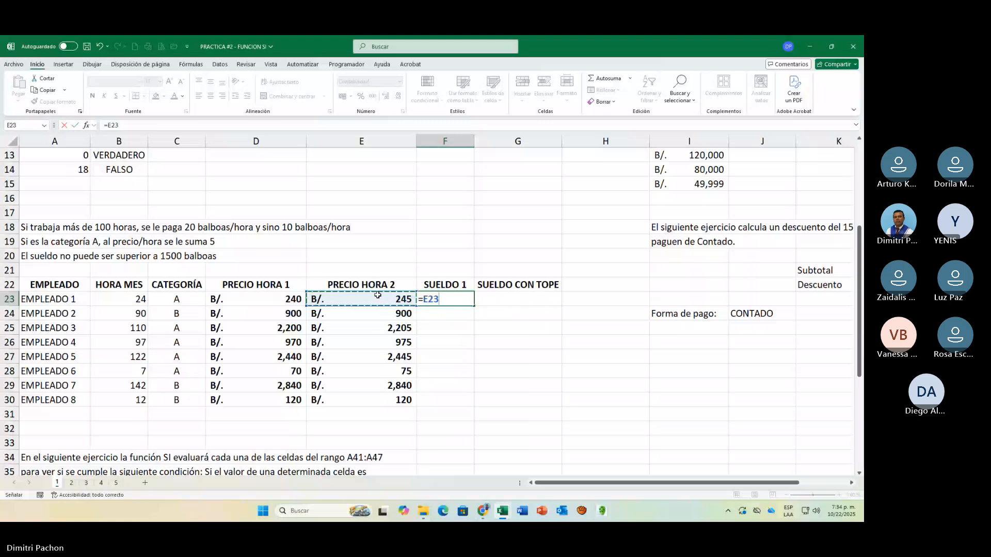
pyautogui.write('*')
pyautogui.click(119, 300)
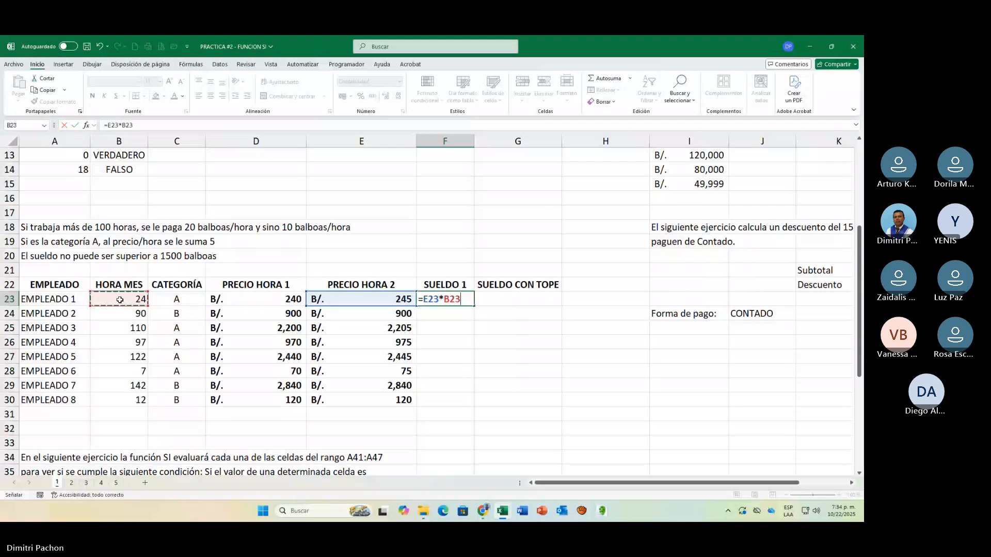
pyautogui.press('Return')
pyautogui.click(463, 298)
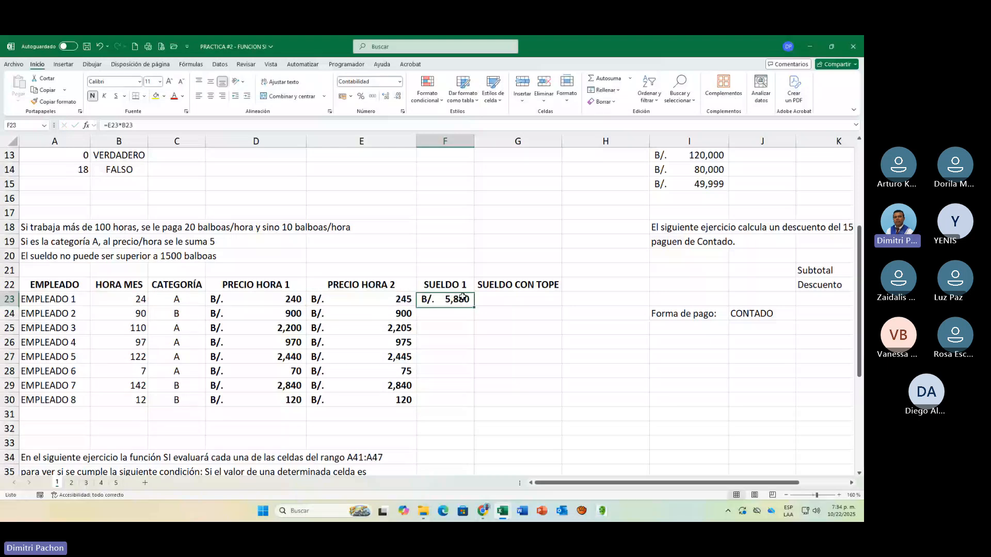
pyautogui.doubleClick(472, 306)
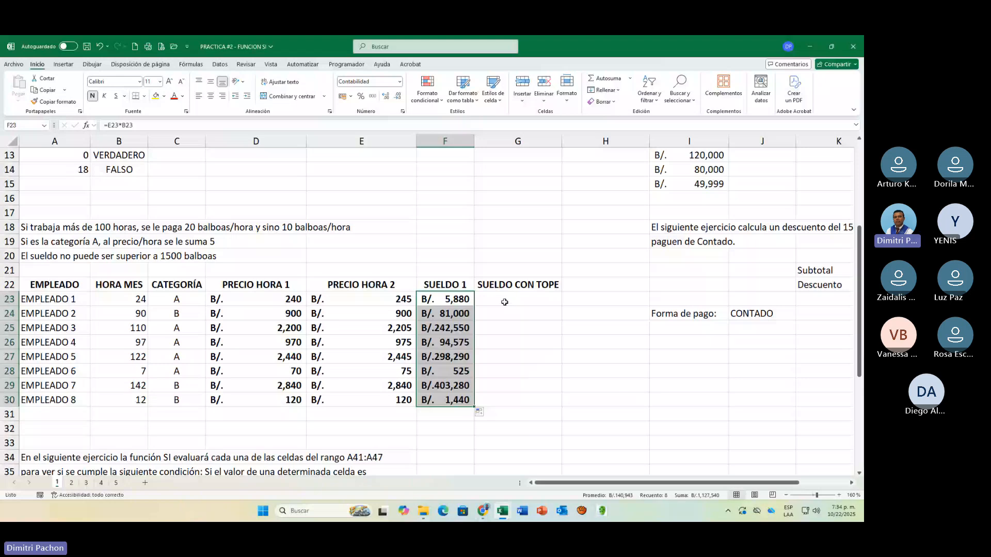
# Step: Enter =SI(F23>1500;1500;F23) in G23 under SUELDO CON TOPE and fill it down through G30
pyautogui.click(505, 302)
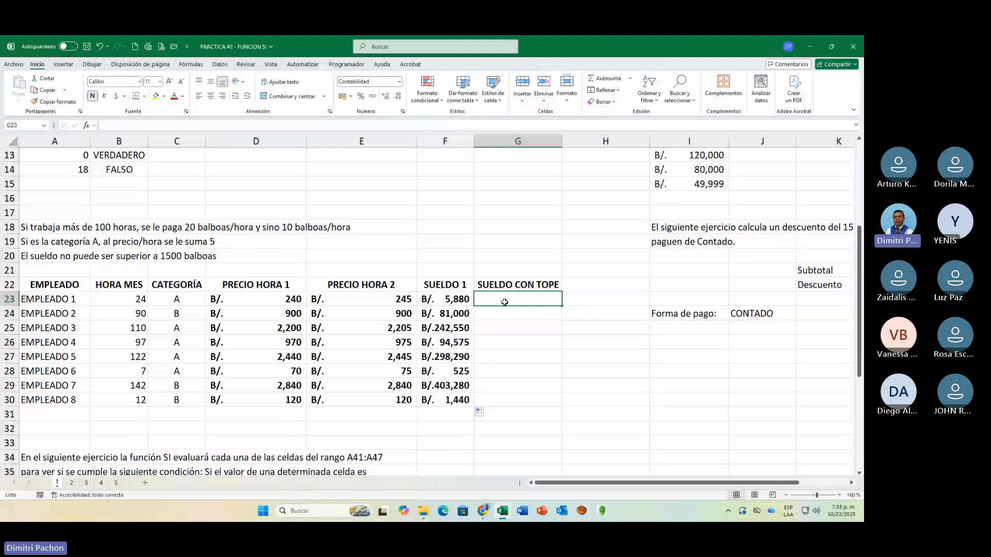
pyautogui.write('=')
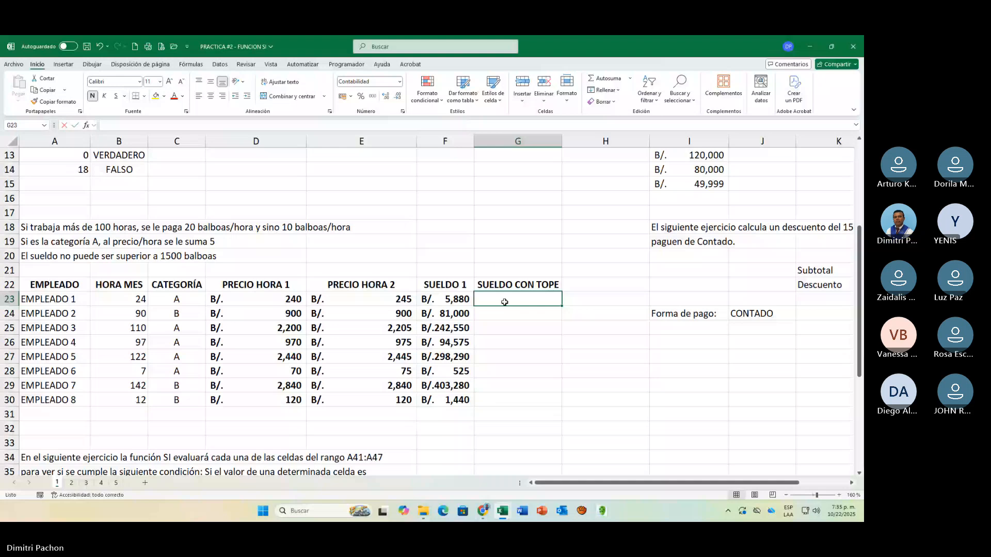
pyautogui.write('=S')
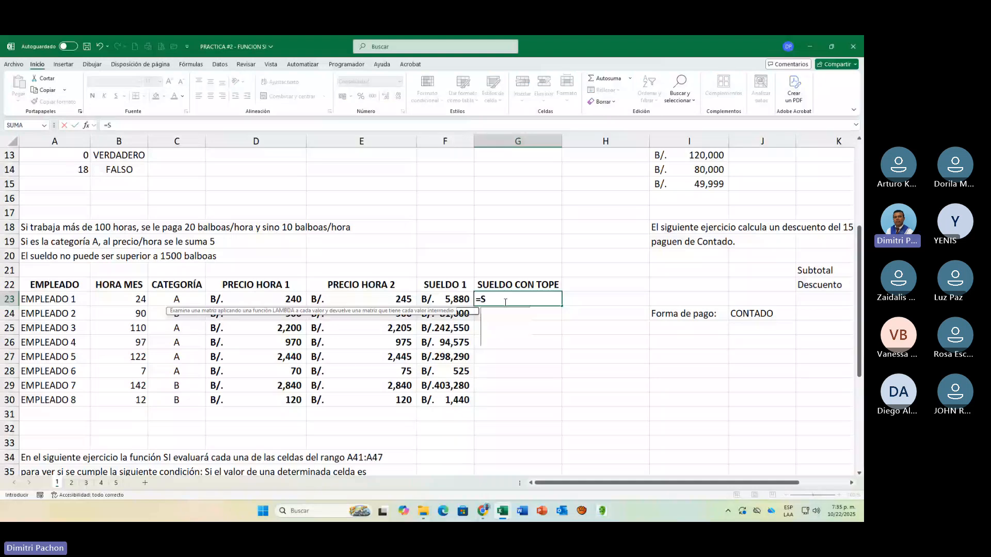
pyautogui.write('I(')
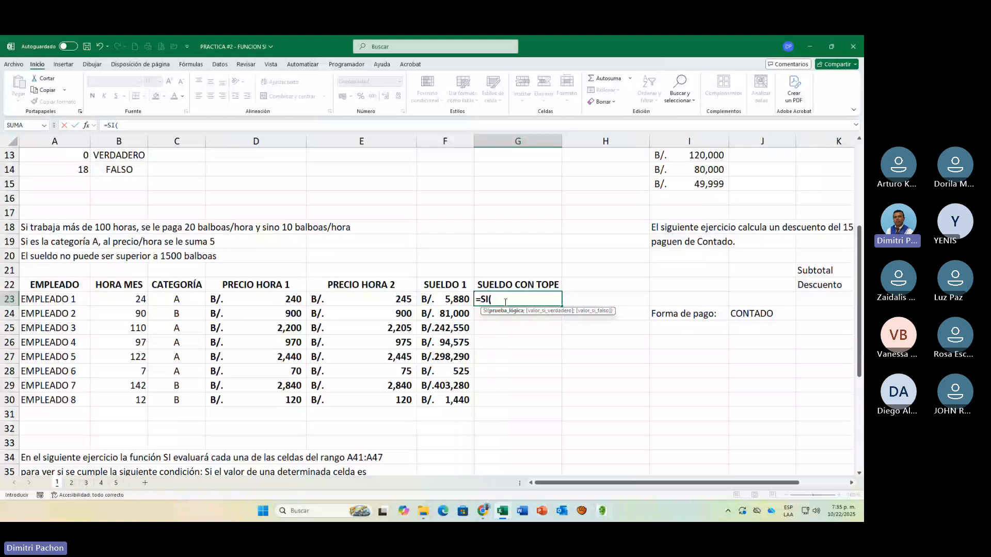
pyautogui.click(438, 303)
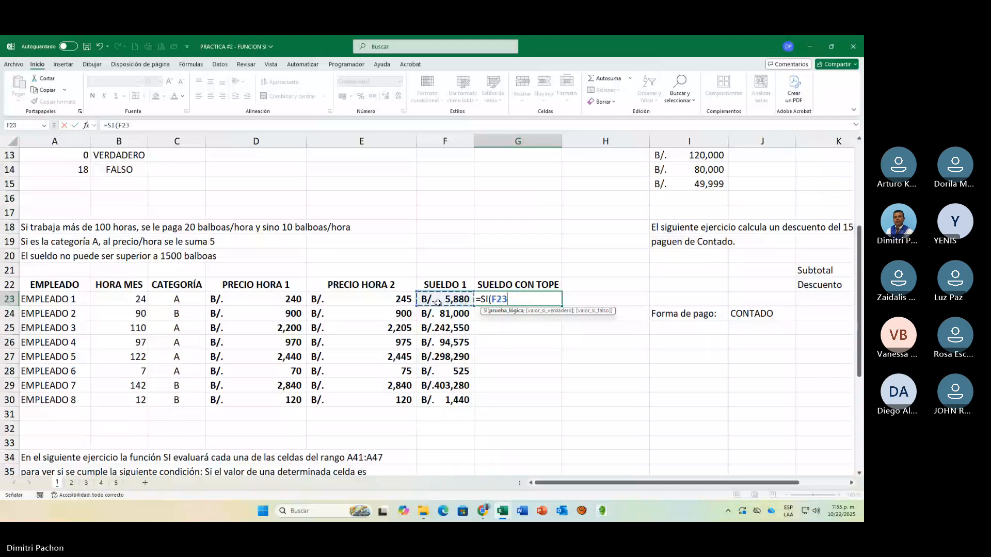
pyautogui.write('>150')
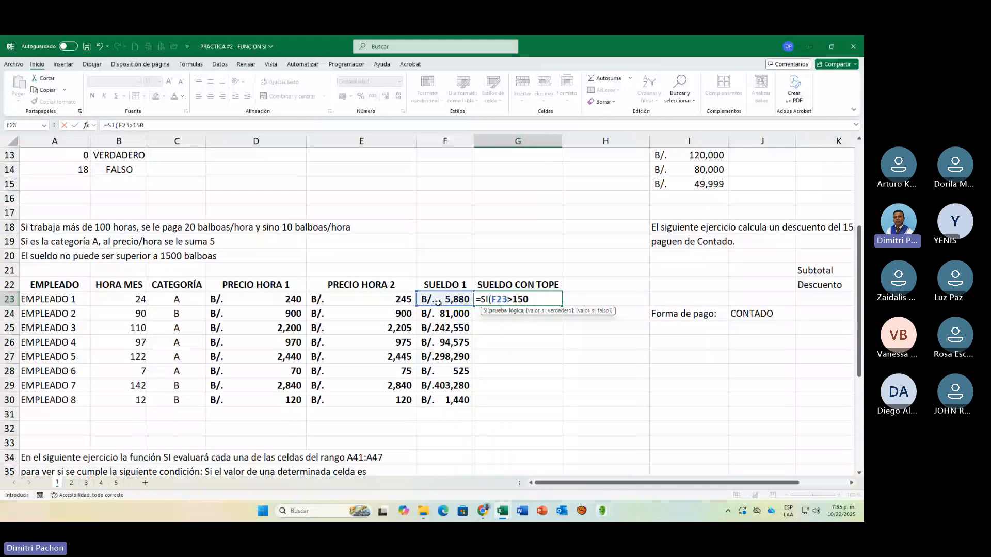
pyautogui.write('0;')
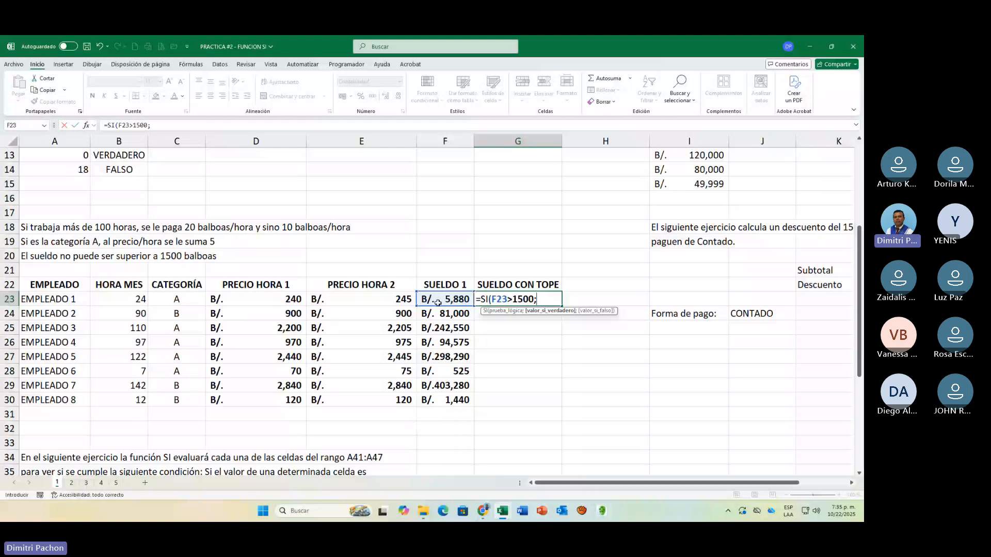
pyautogui.write('1500')
pyautogui.write(';')
pyautogui.click(438, 303)
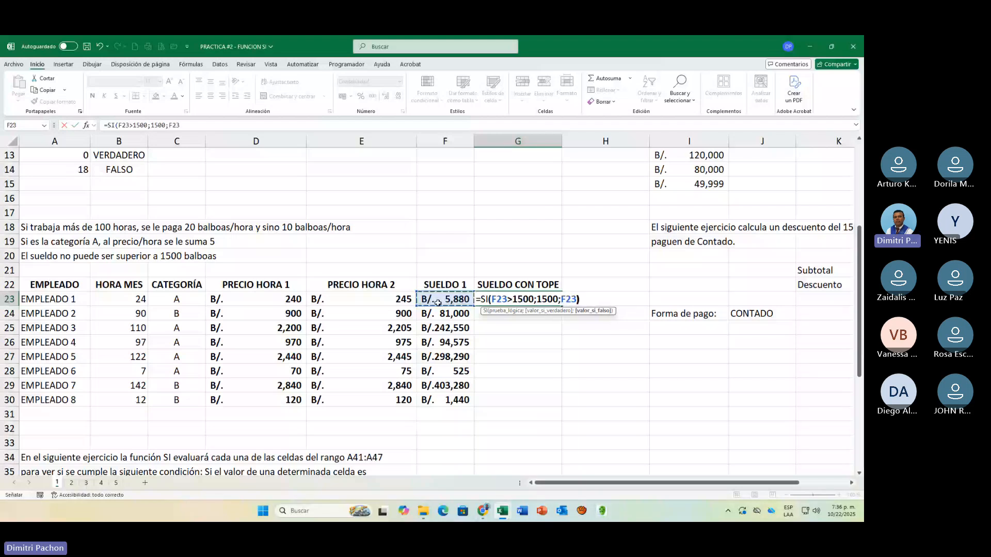
pyautogui.press('Return')
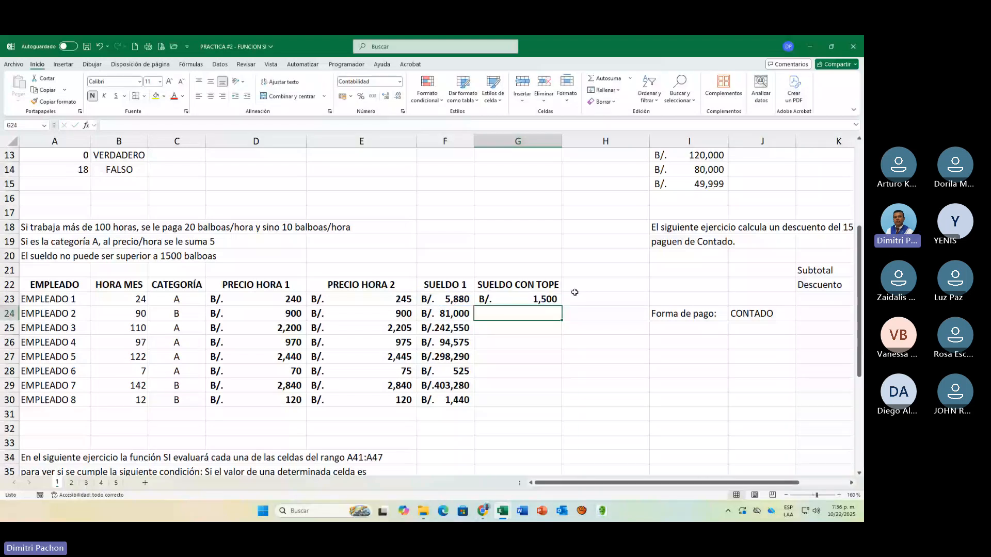
pyautogui.click(551, 302)
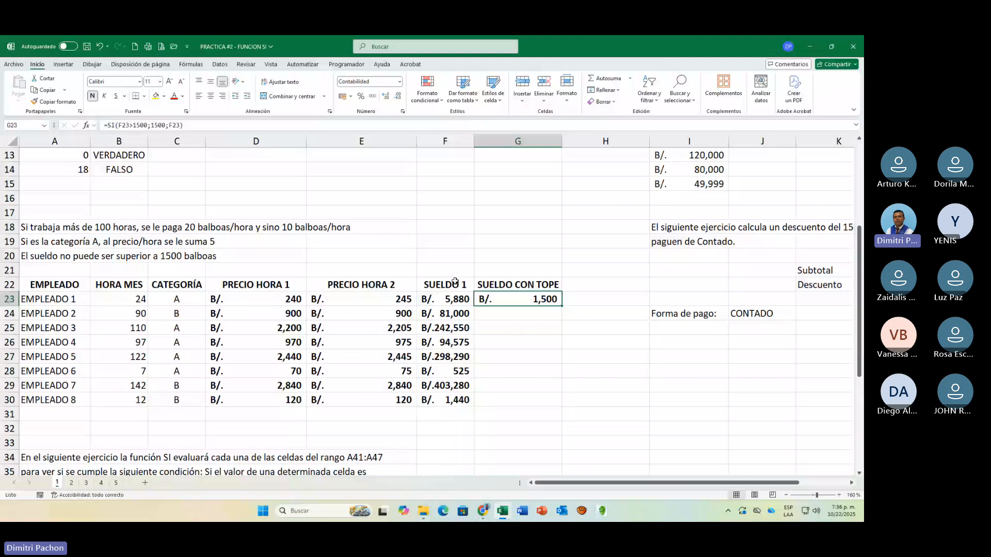
pyautogui.click(446, 299)
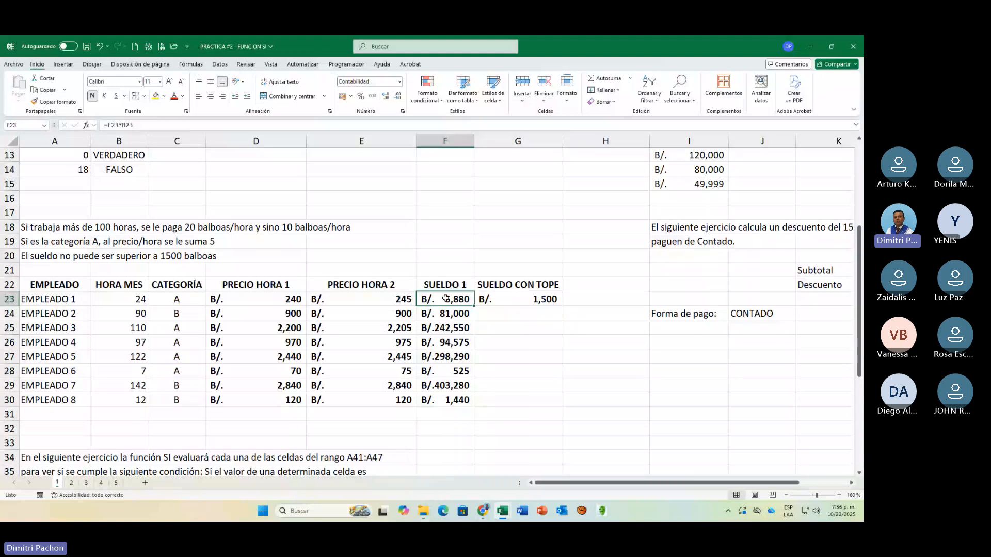
pyautogui.click(516, 298)
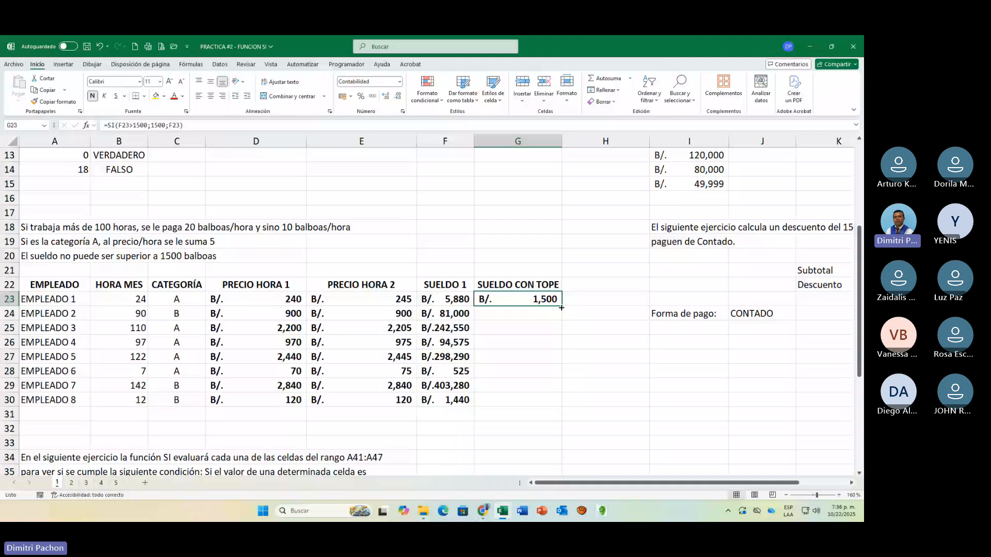
pyautogui.doubleClick(561, 308)
pyautogui.press('Down')
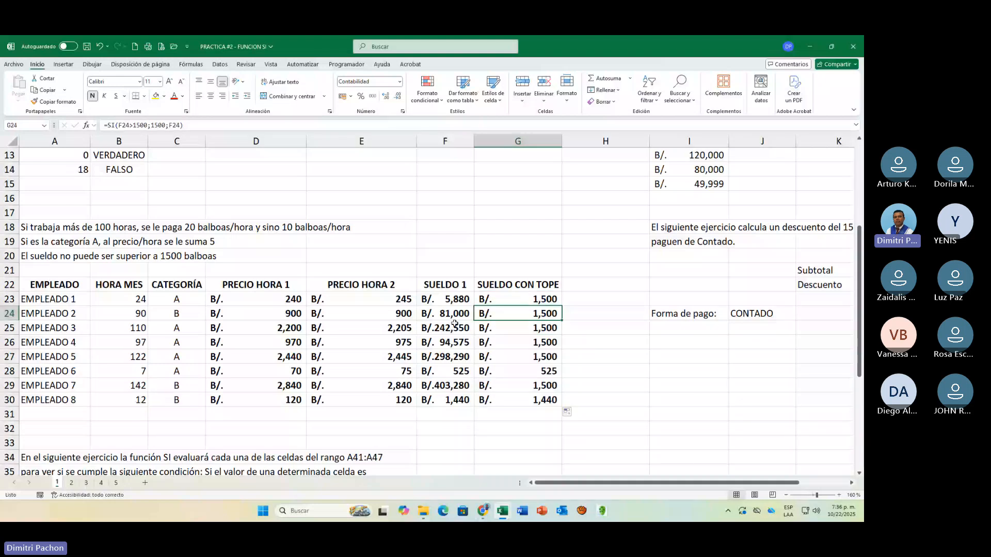
# Step: Check the capped salaries under SUELDO CON TOPE against SUELDO 1 for rows 25 through 28
pyautogui.press('Down')
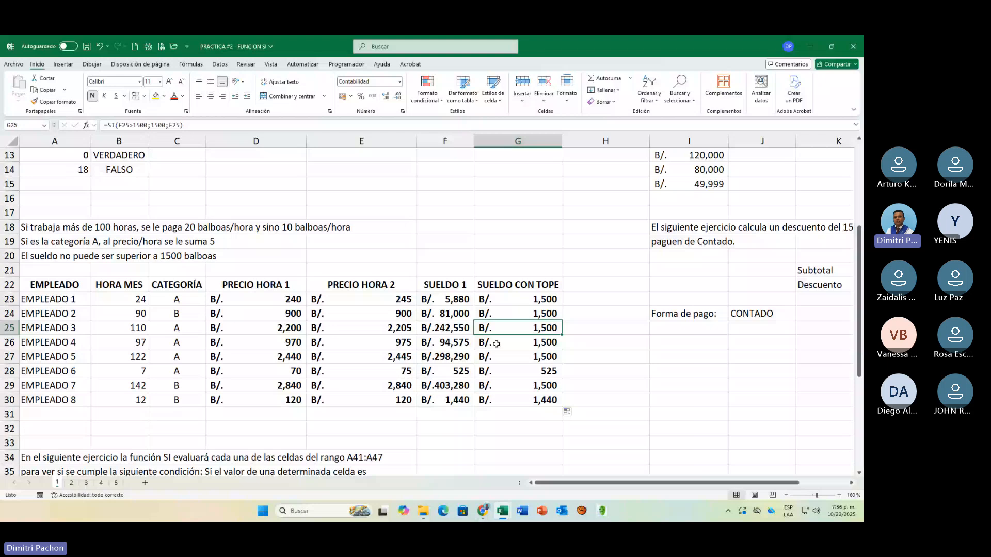
pyautogui.press('Down')
pyautogui.press('Down')
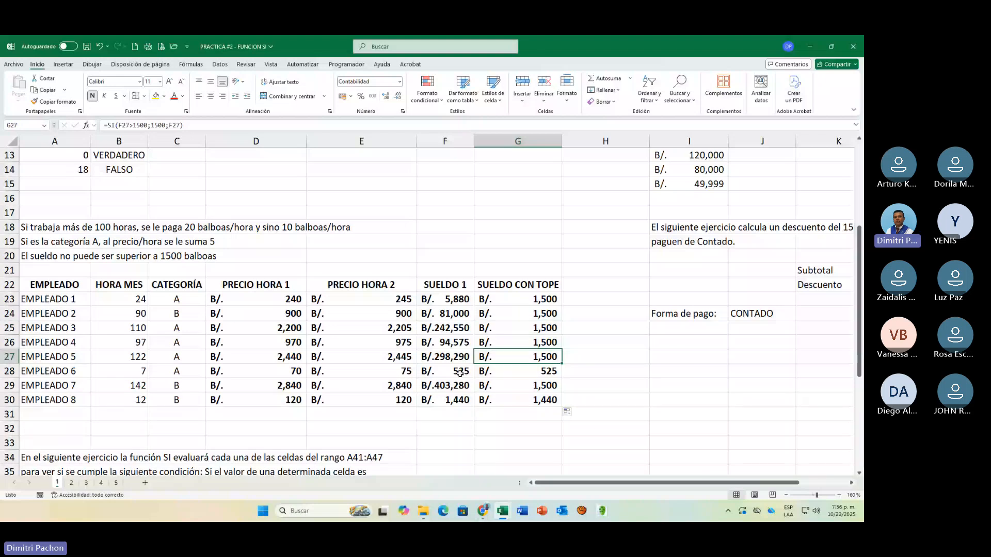
pyautogui.click(548, 372)
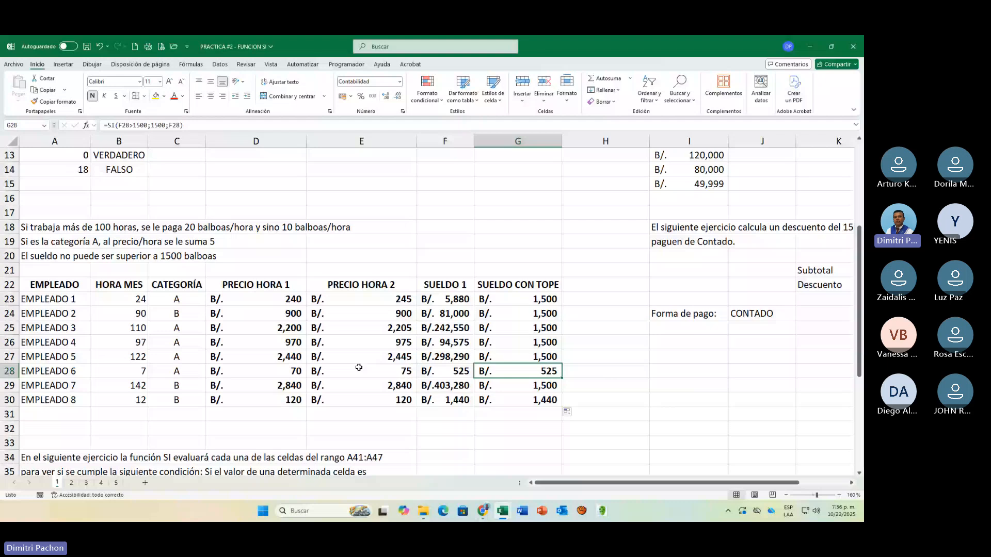
# Step: Review the exercise on summing or averaging range A41:A47, examining the VALORES cells and the empty ACCIONES column
pyautogui.scroll(-5, 358, 368)
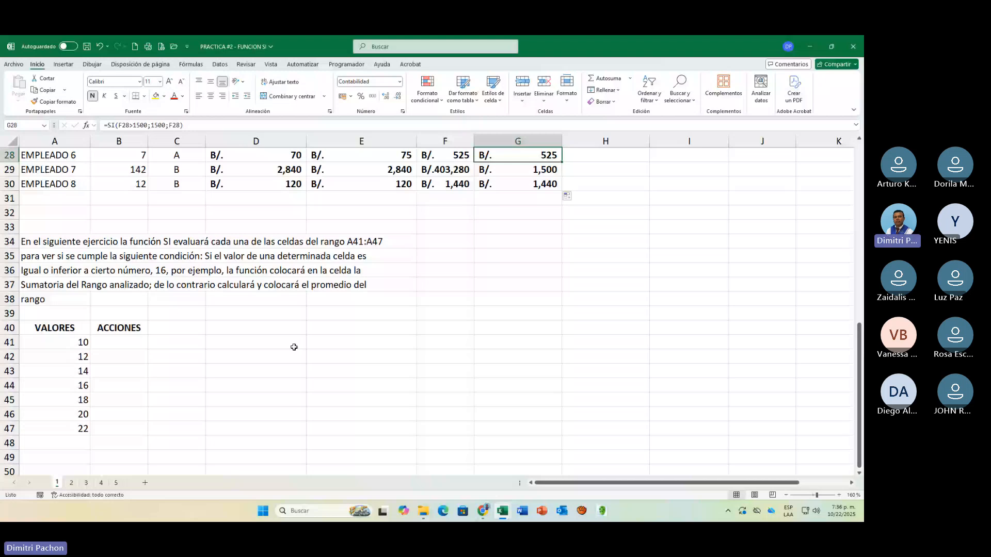
pyautogui.moveTo(78, 342); pyautogui.dragTo(75, 434)
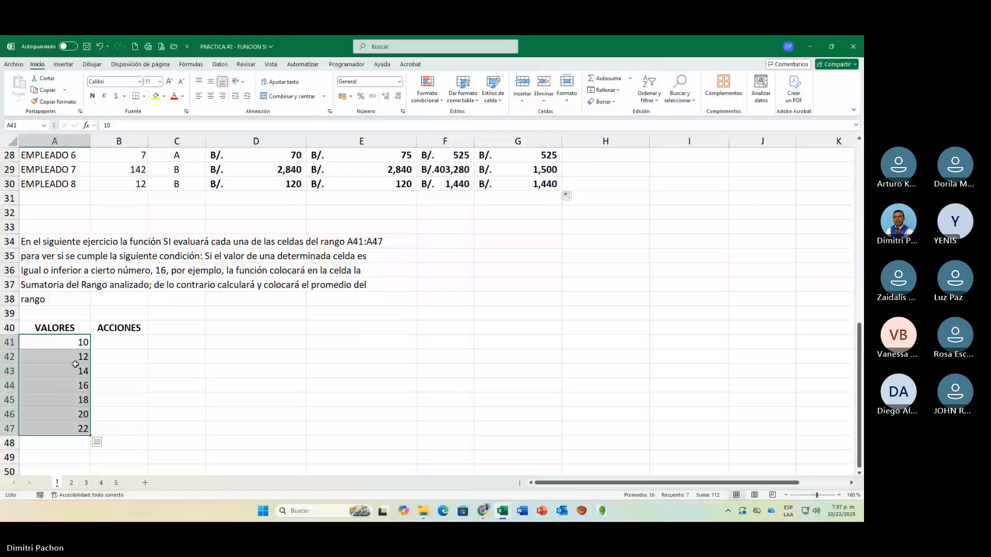
pyautogui.click(75, 343)
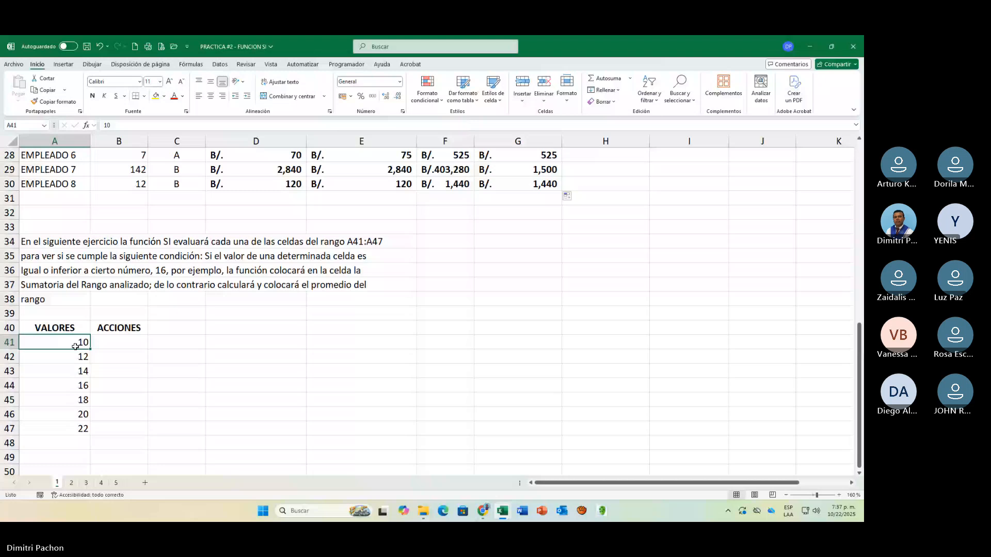
pyautogui.click(100, 344)
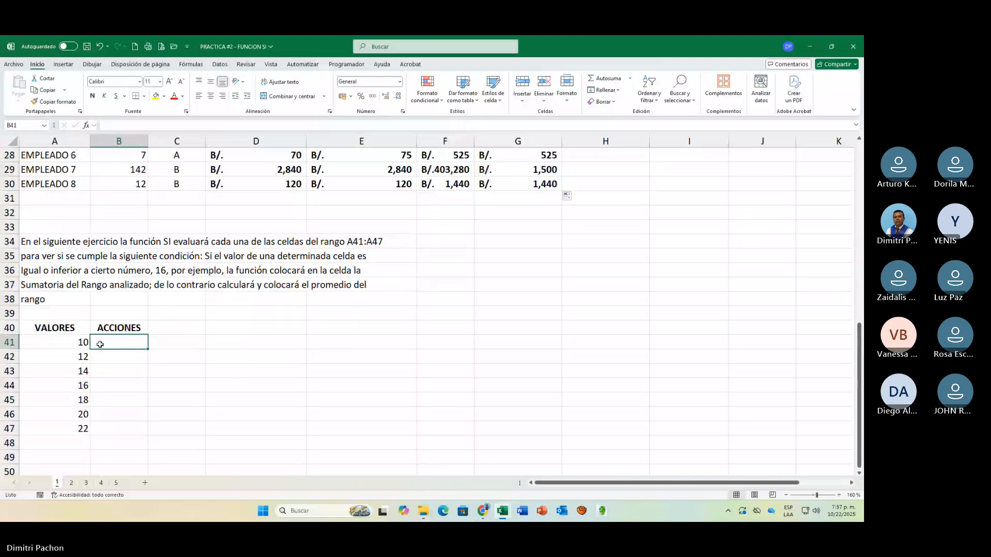
pyautogui.hotkey('ctrl', 'n')
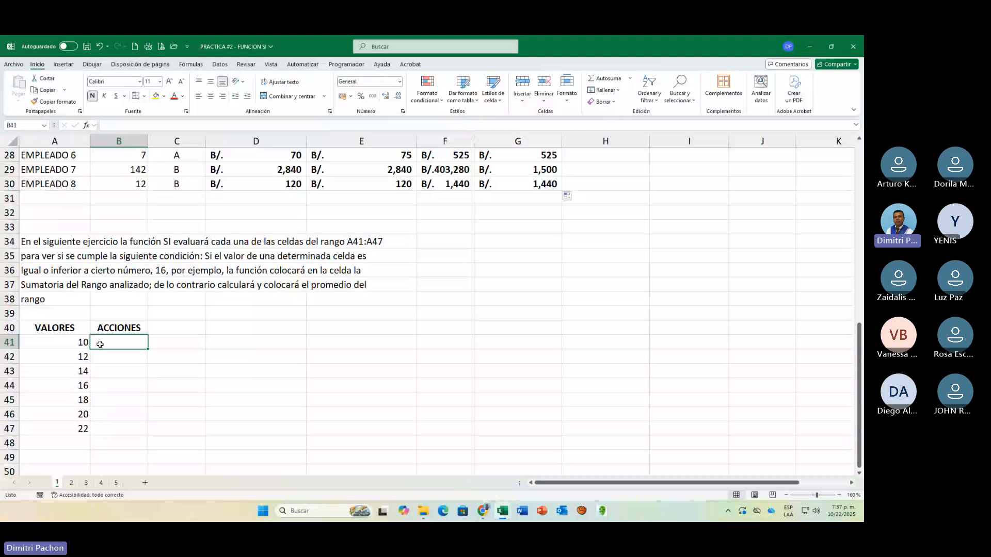
pyautogui.press('Left')
pyautogui.hotkey('ctrl', 'shift', 'Down')
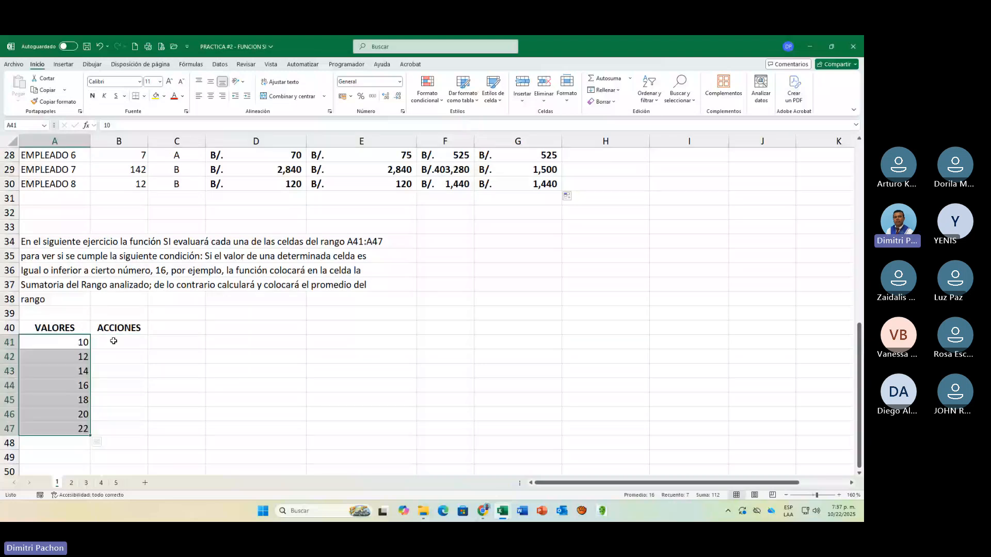
pyautogui.click(114, 341)
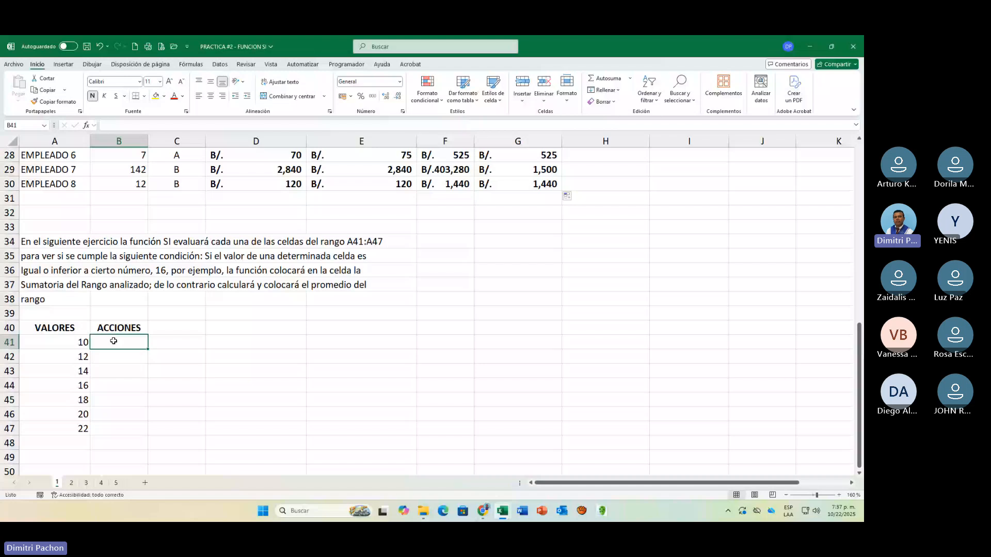
pyautogui.click(73, 343)
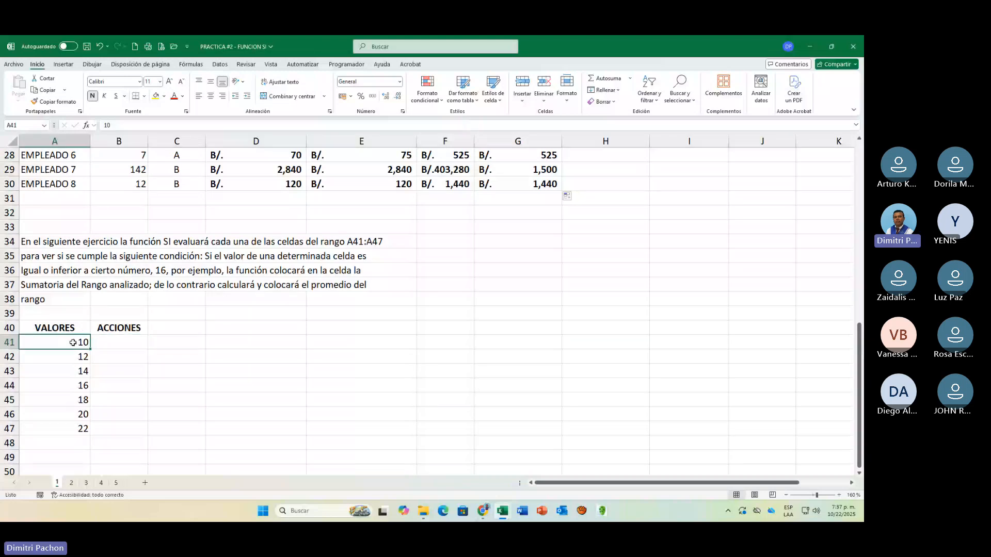
pyautogui.moveTo(73, 342); pyautogui.dragTo(73, 423)
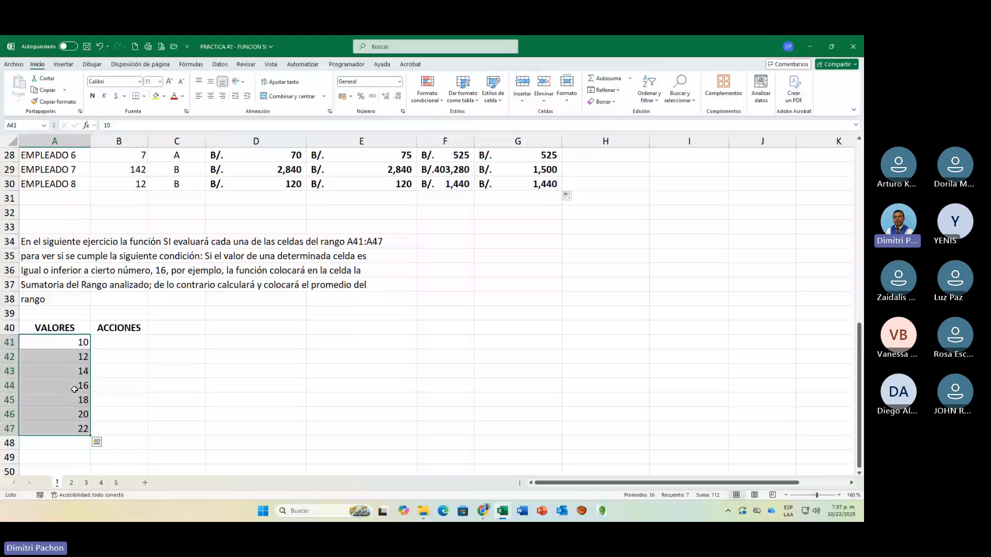
pyautogui.click(127, 345)
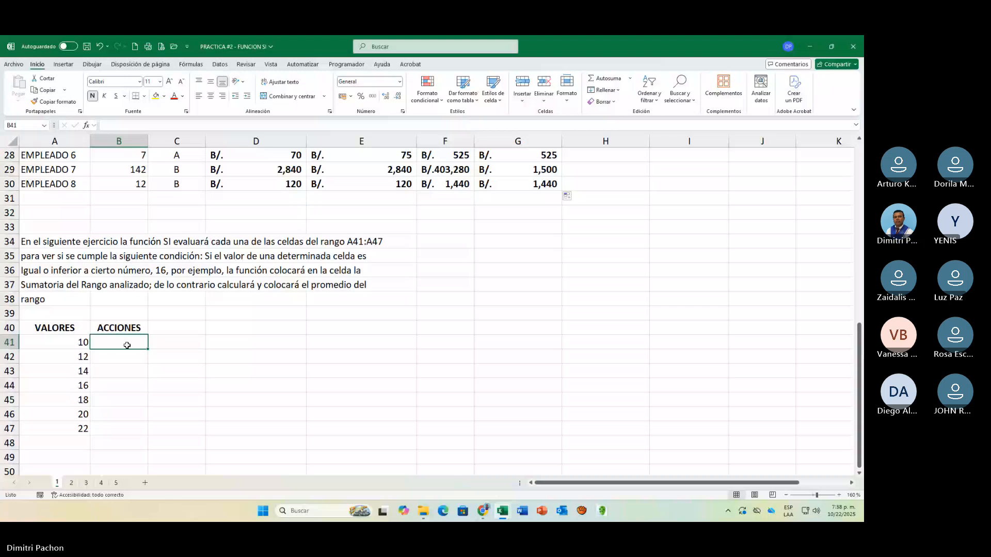
pyautogui.click(83, 356)
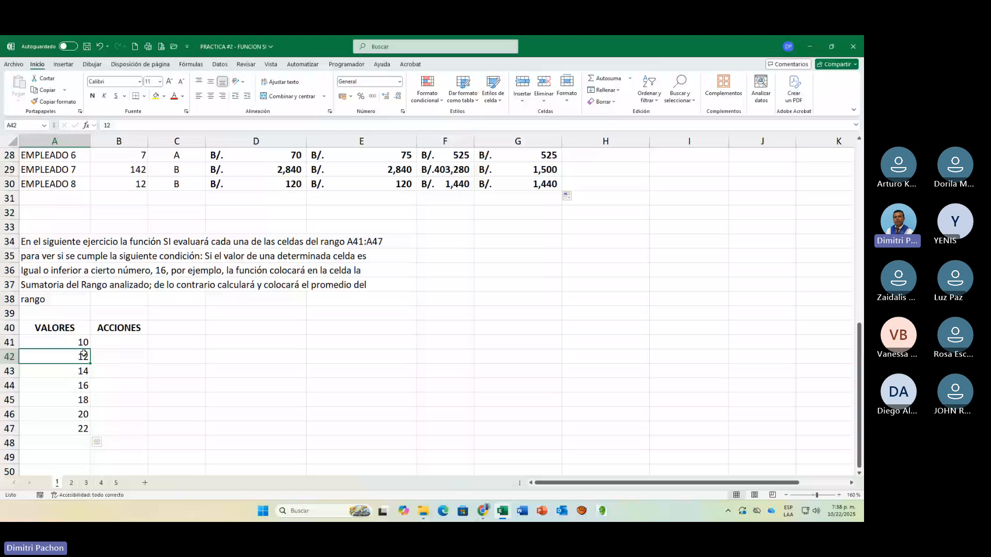
pyautogui.click(81, 400)
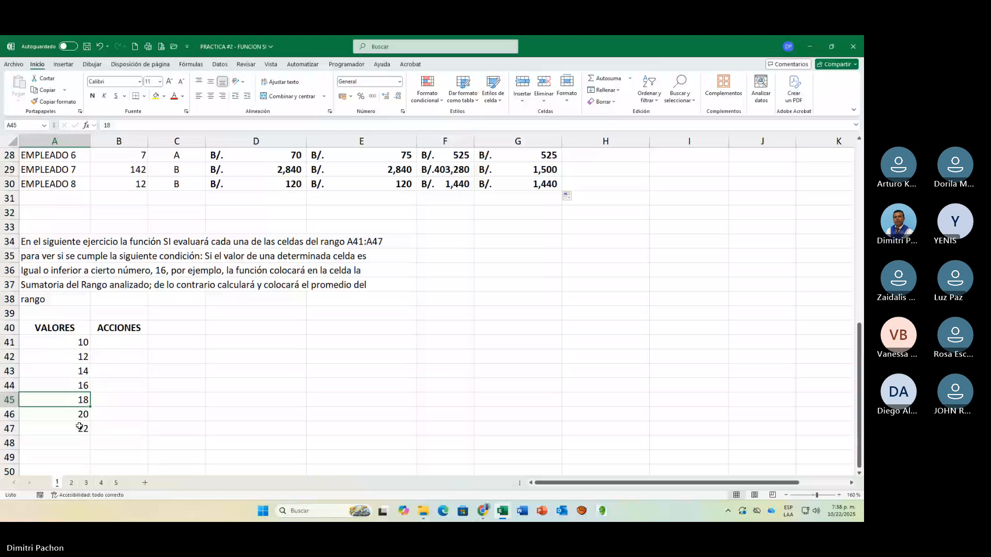
pyautogui.click(106, 344)
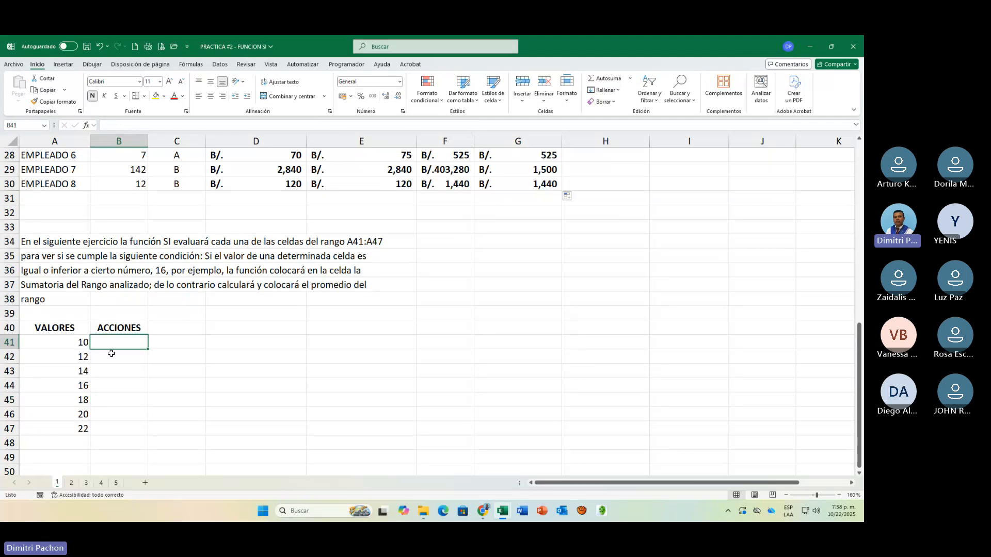
pyautogui.write('=')
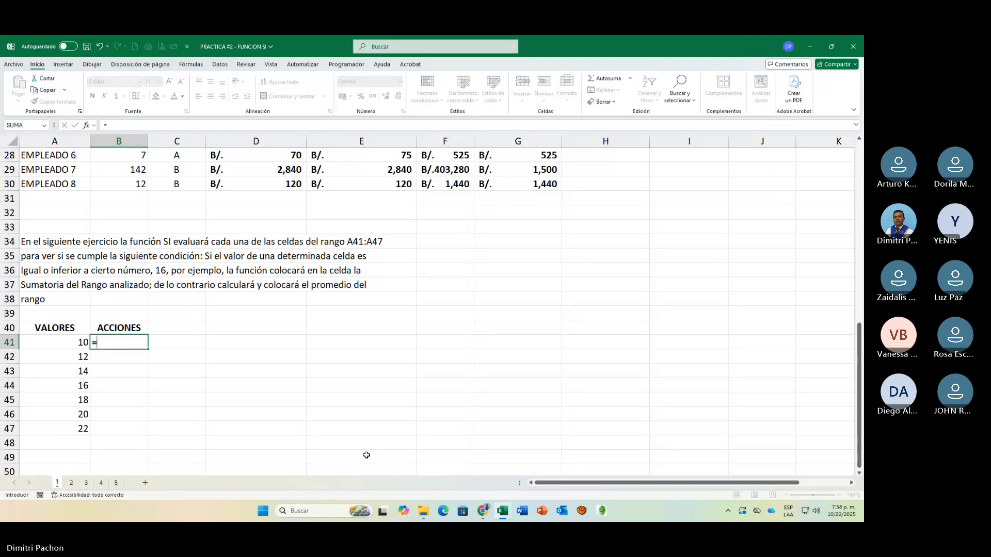
pyautogui.press('BackSpace')
pyautogui.press('Return')
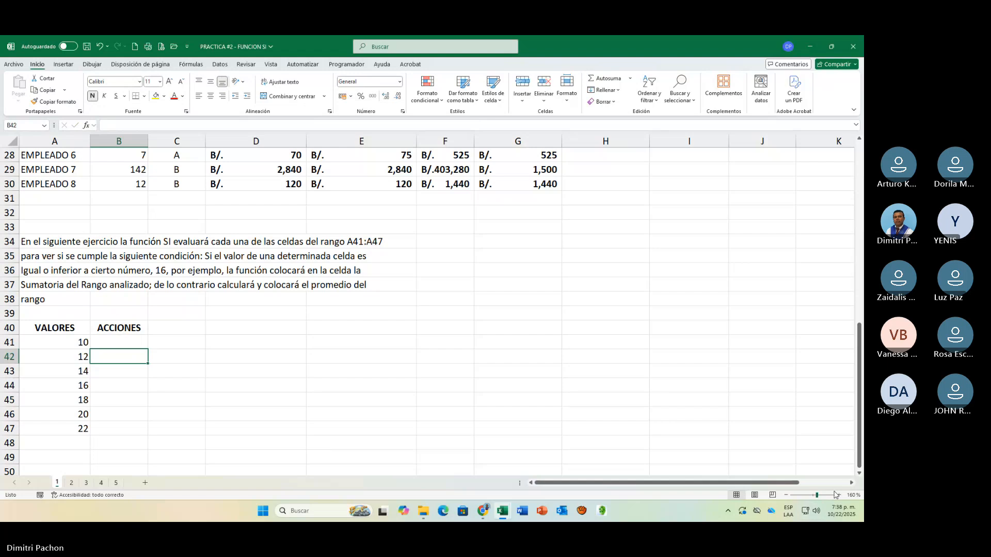
# Step: Begin an SI formula in B41 under ACCIONES with the logical test A41<=16
pyautogui.click(837, 496)
pyautogui.click(838, 495)
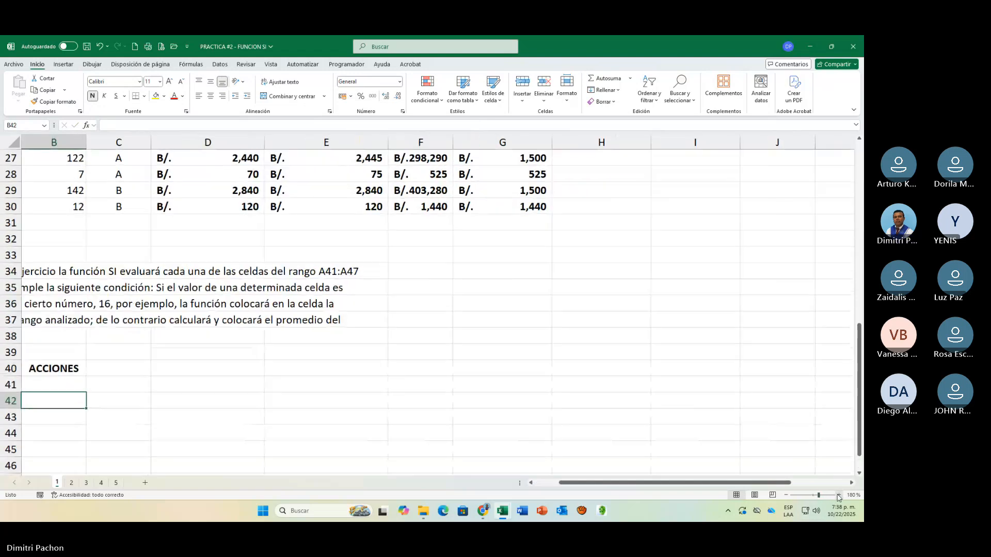
pyautogui.click(838, 496)
pyautogui.click(838, 496)
pyautogui.moveTo(743, 487); pyautogui.dragTo(720, 487)
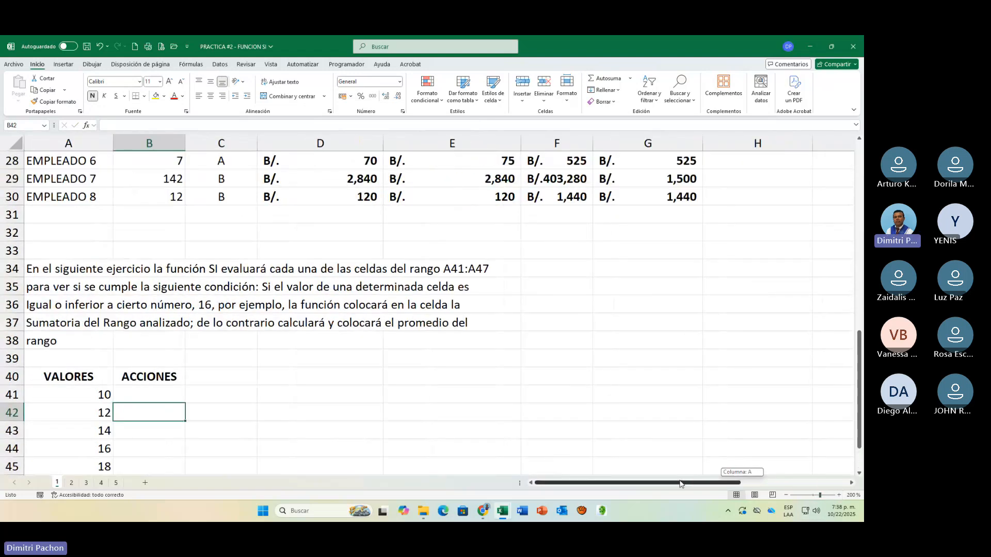
pyautogui.scroll(-2, 471, 347)
pyautogui.click(161, 284)
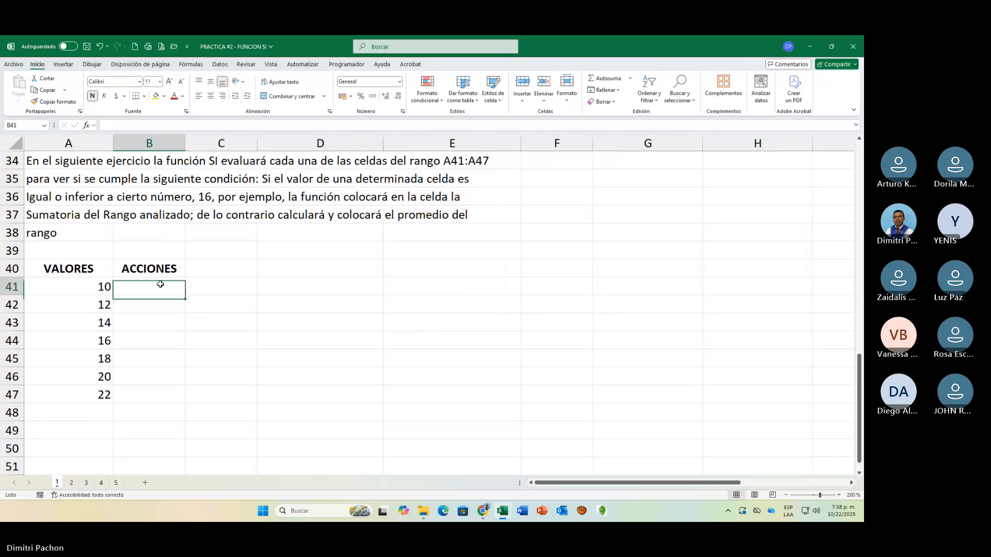
pyautogui.doubleClick(161, 284)
pyautogui.write('=SI')
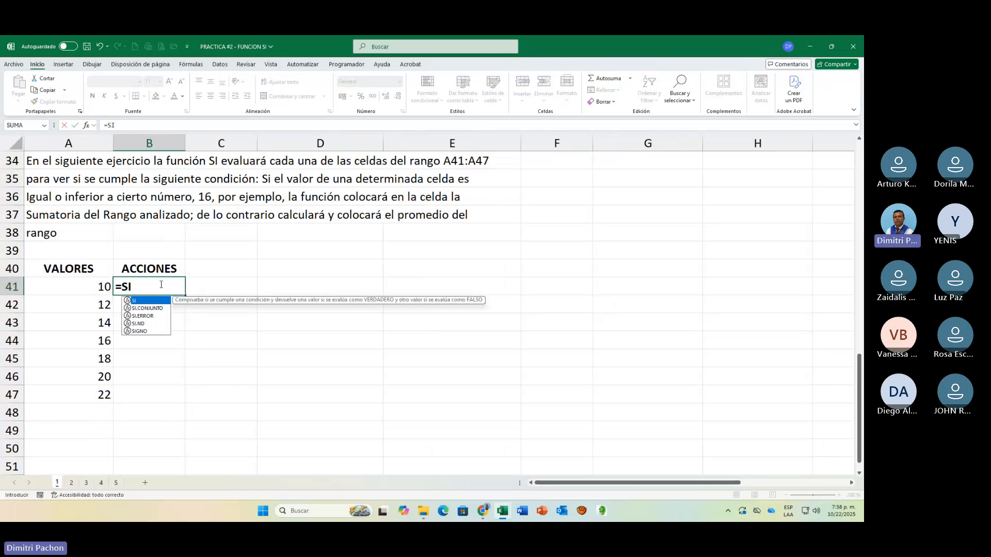
pyautogui.write('(')
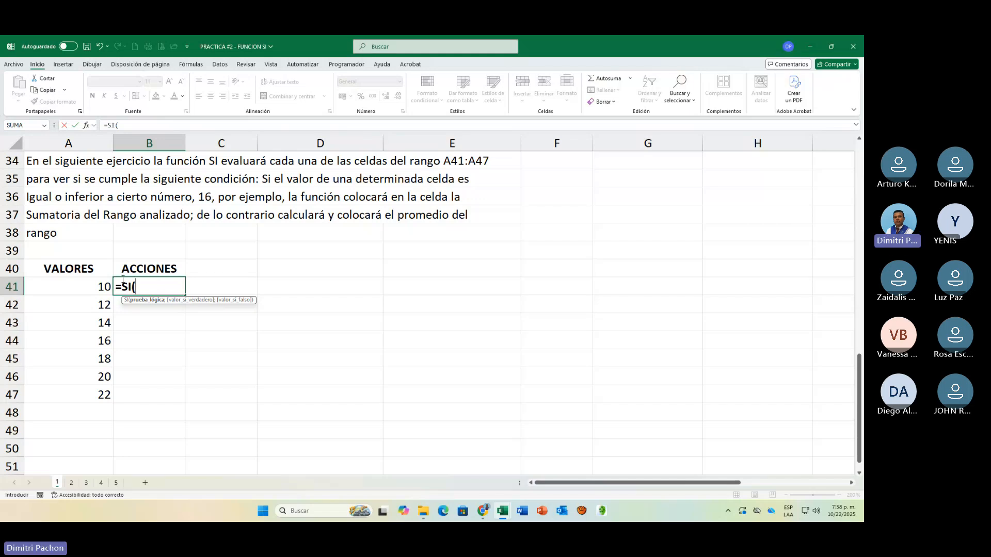
pyautogui.click(93, 285)
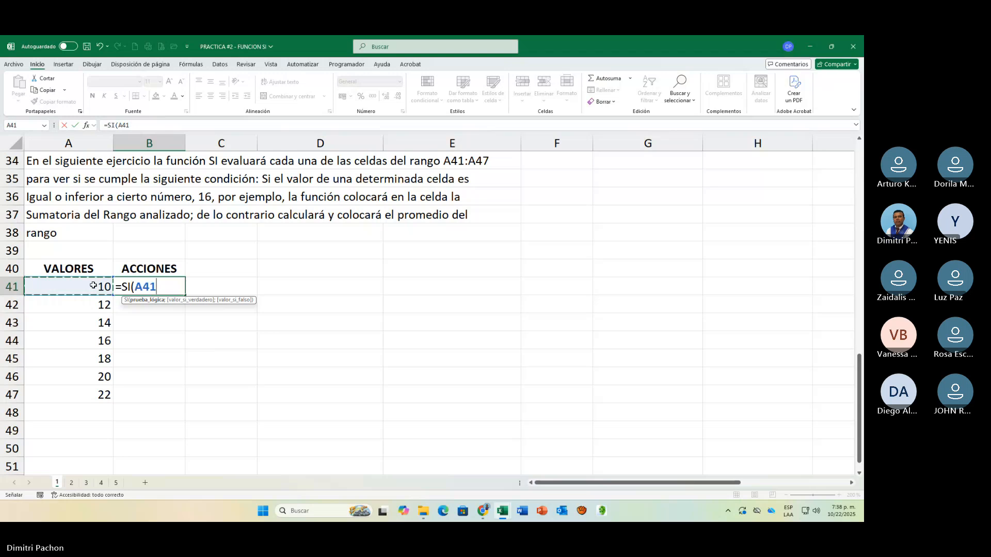
pyautogui.write('<=')
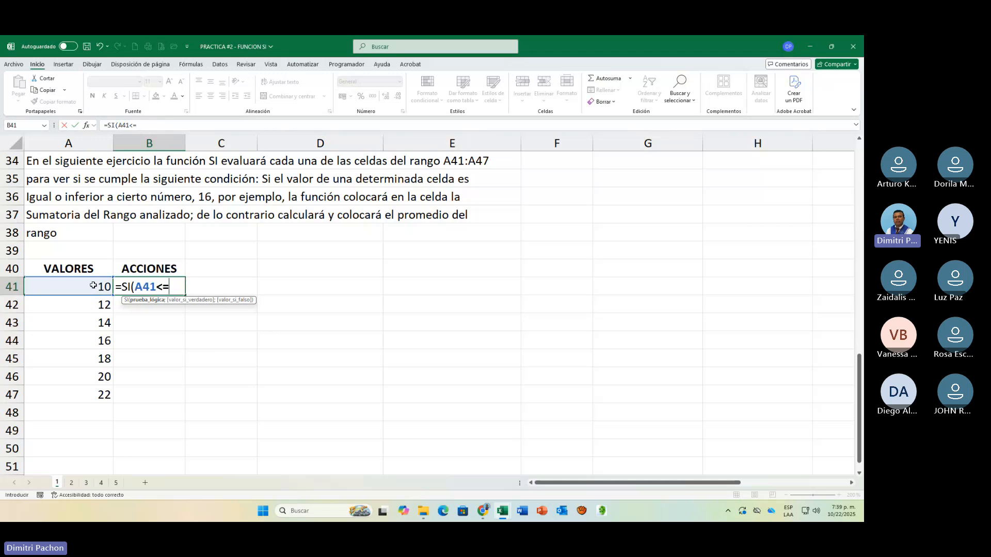
pyautogui.write('16;')
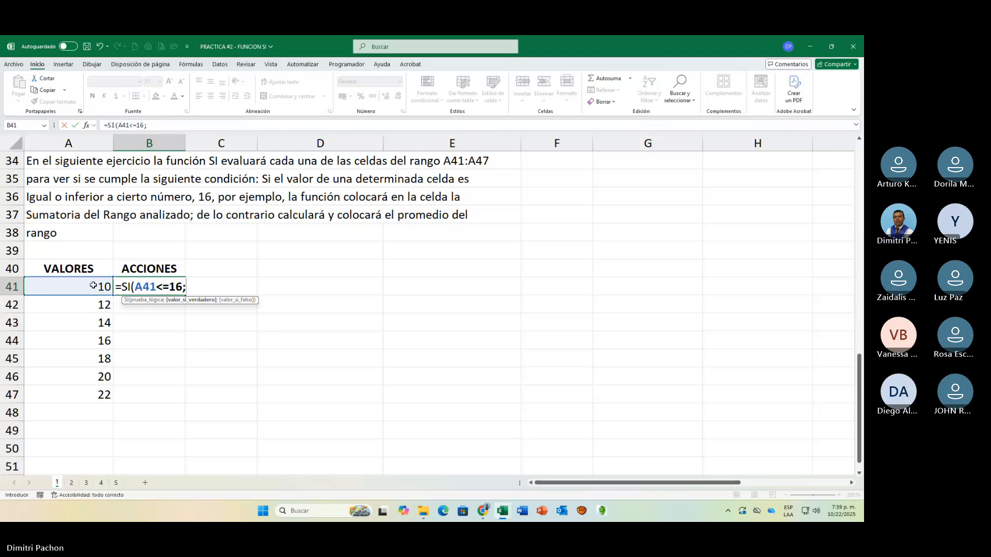
# Step: Add SUMA($A$41:$A$47) with absolute references as the value if true in the B41 formula
pyautogui.write('S')
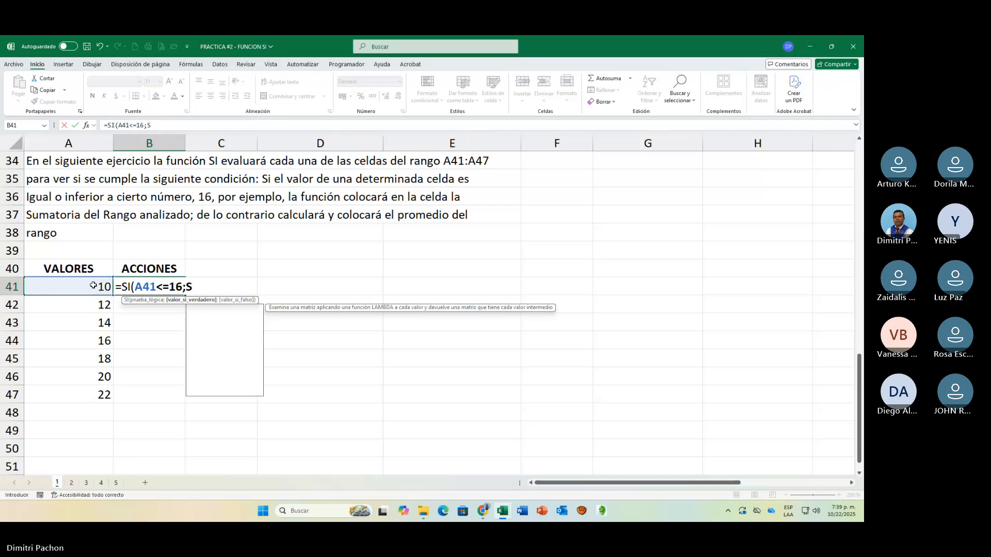
pyautogui.write('UMA(')
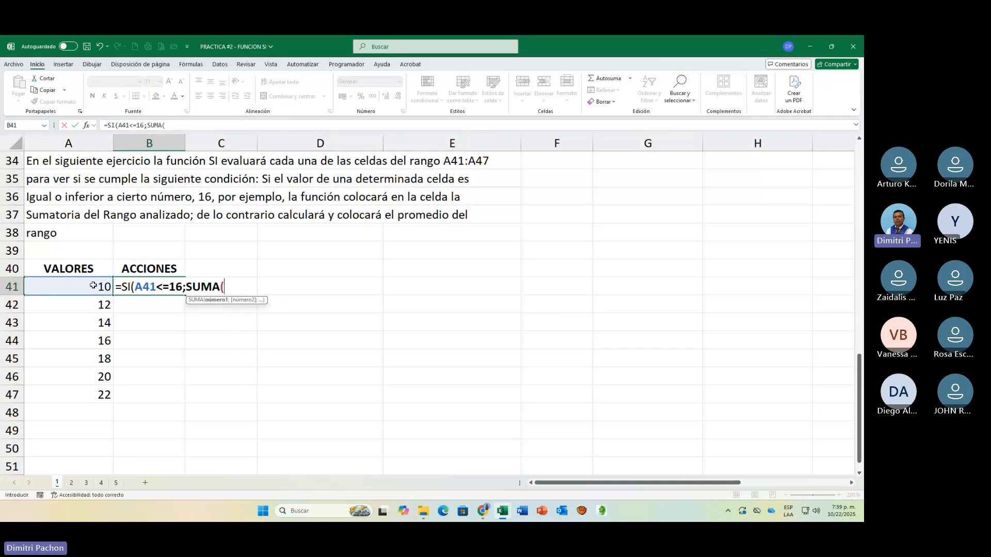
pyautogui.moveTo(93, 285); pyautogui.dragTo(93, 393)
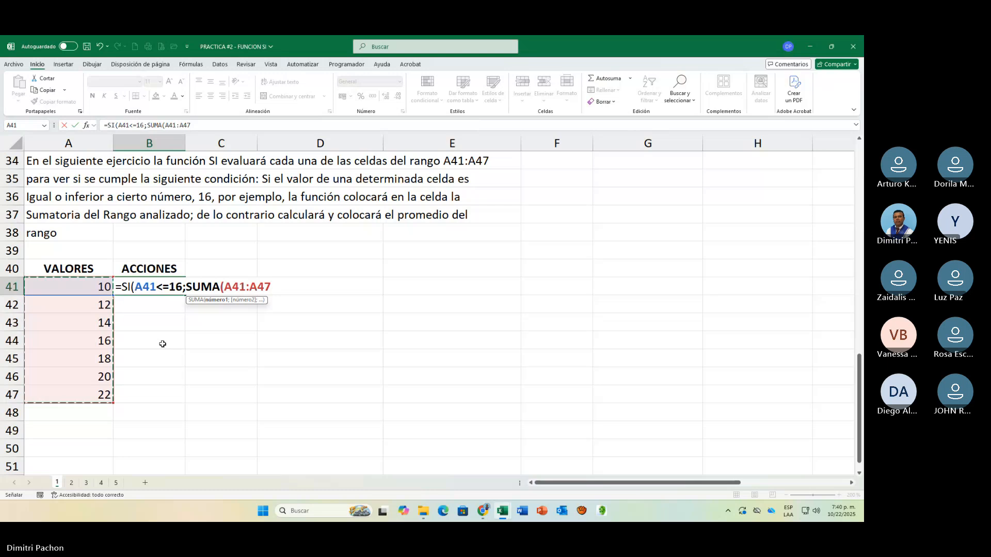
pyautogui.press('F4')
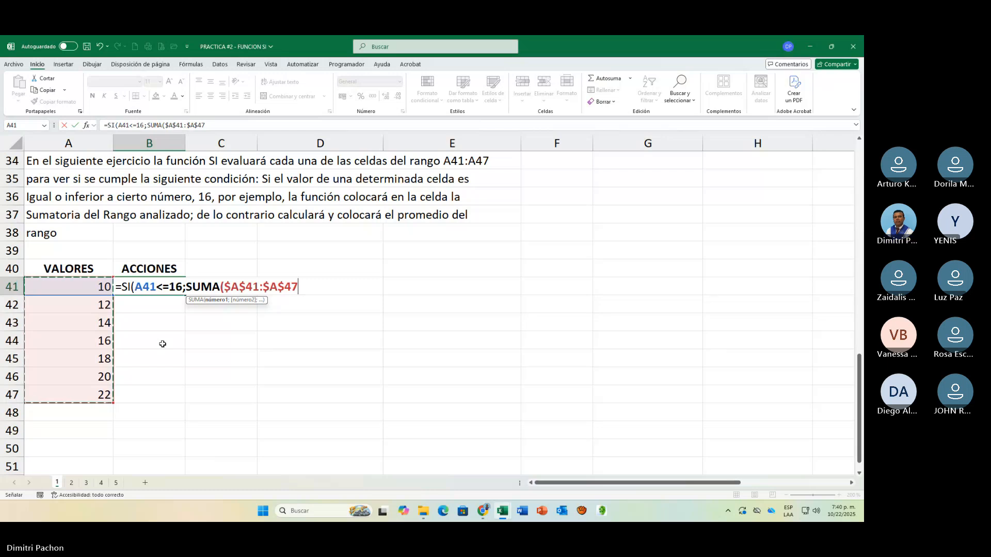
pyautogui.write(')')
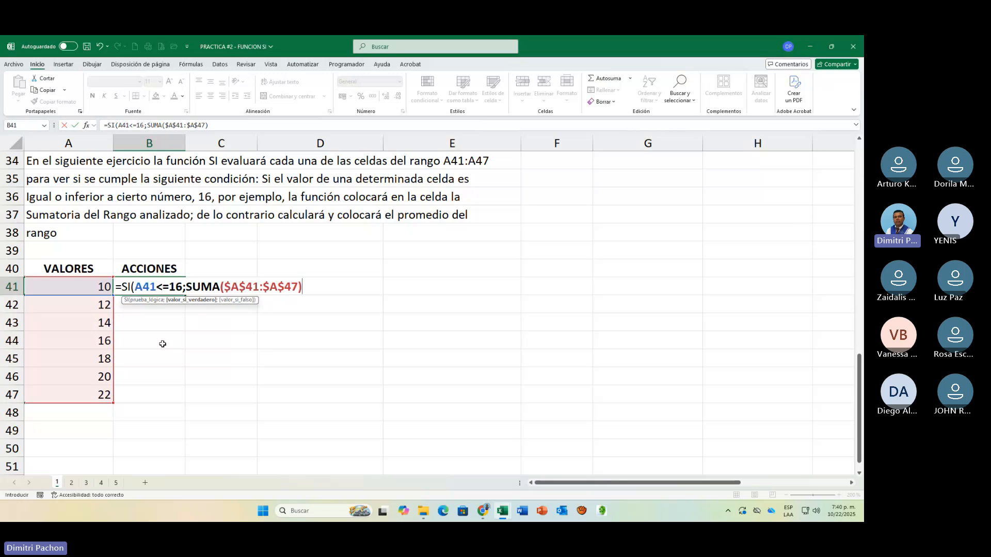
# Step: Complete the B41 formula with PROMEDIO($A$41:$A$47), using absolute references, as the value if false
pyautogui.write(';')
pyautogui.write('PROMEDIO(')
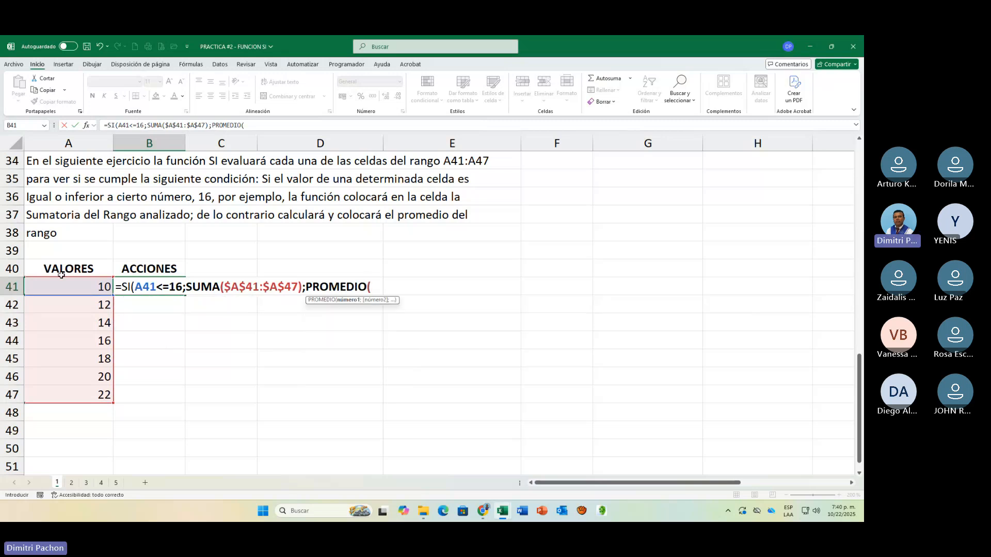
pyautogui.moveTo(66, 279); pyautogui.dragTo(65, 394)
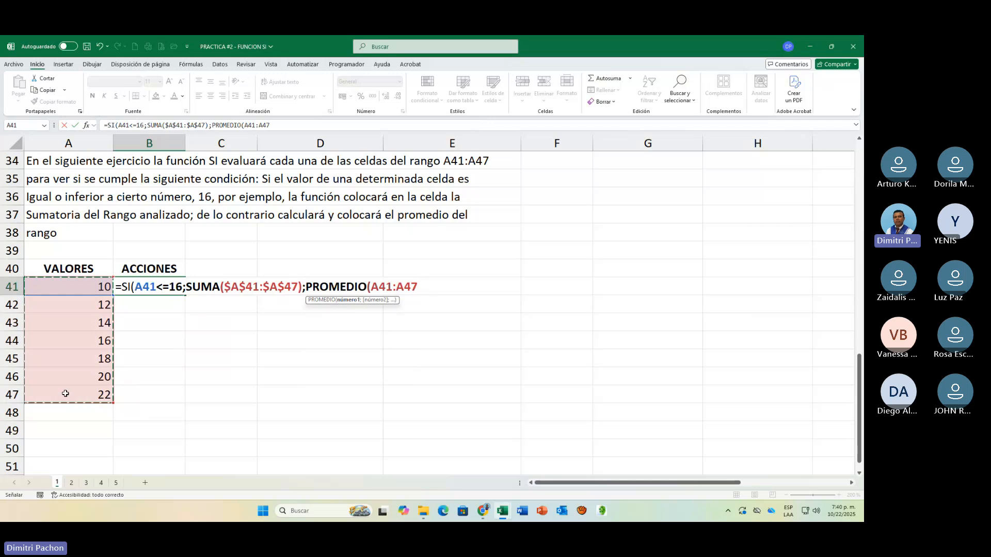
pyautogui.press('F4')
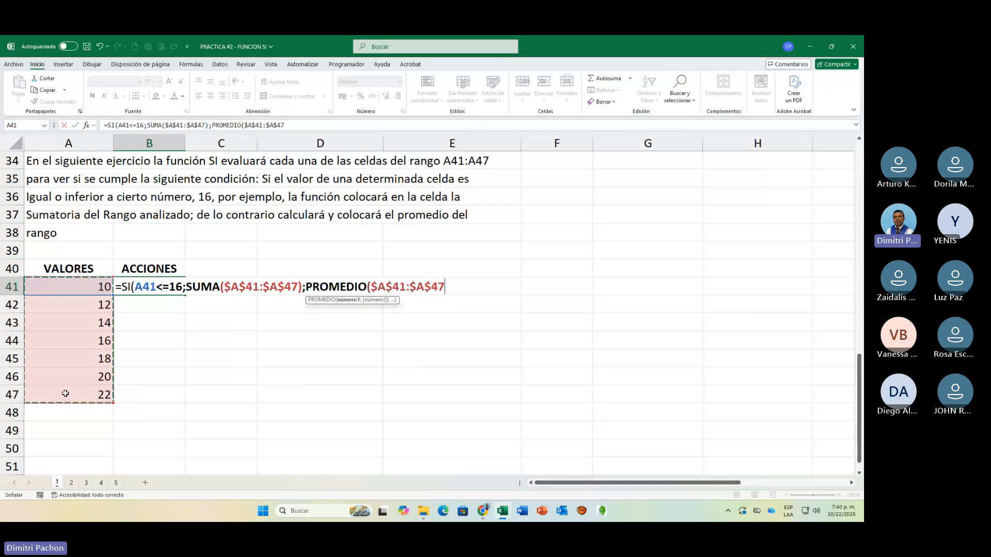
pyautogui.write(')')
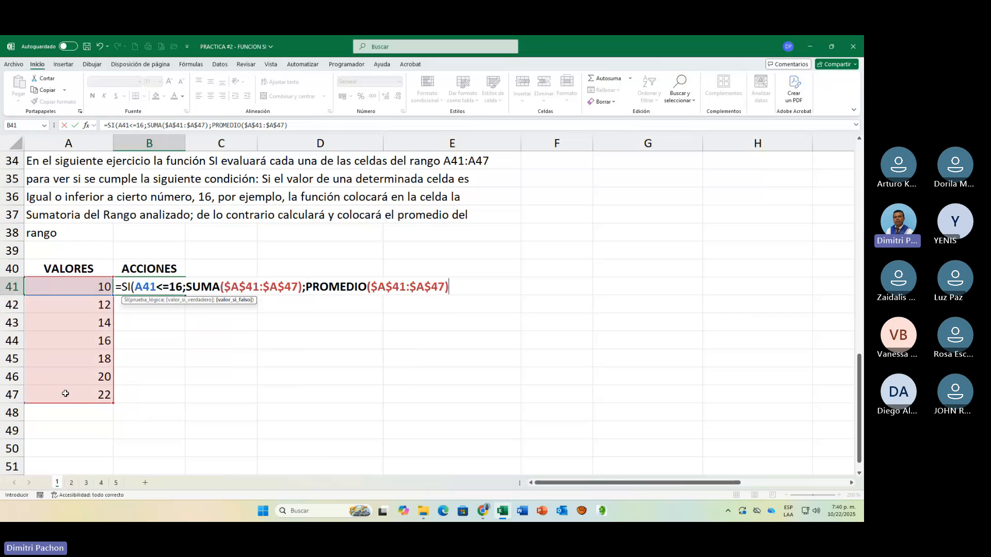
pyautogui.write(')')
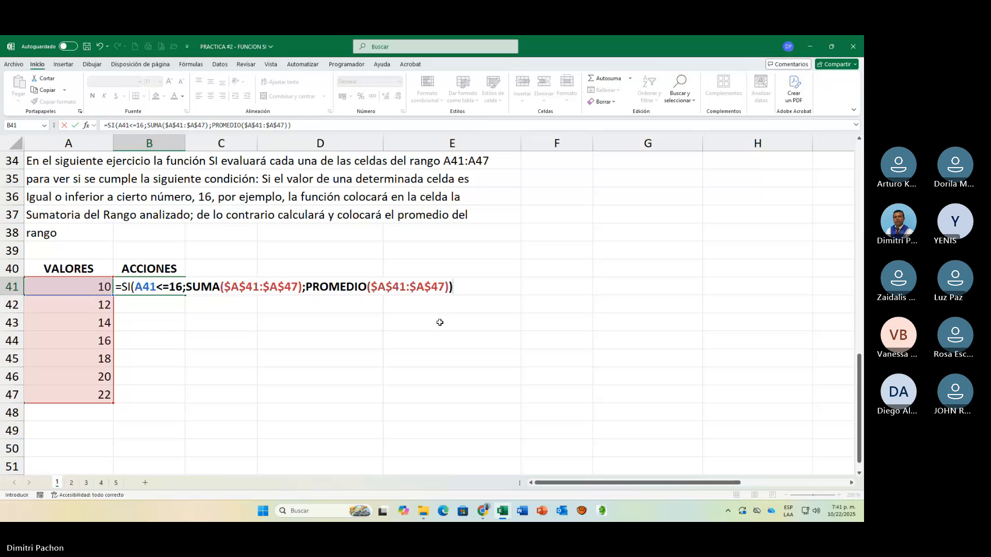
pyautogui.press('Return')
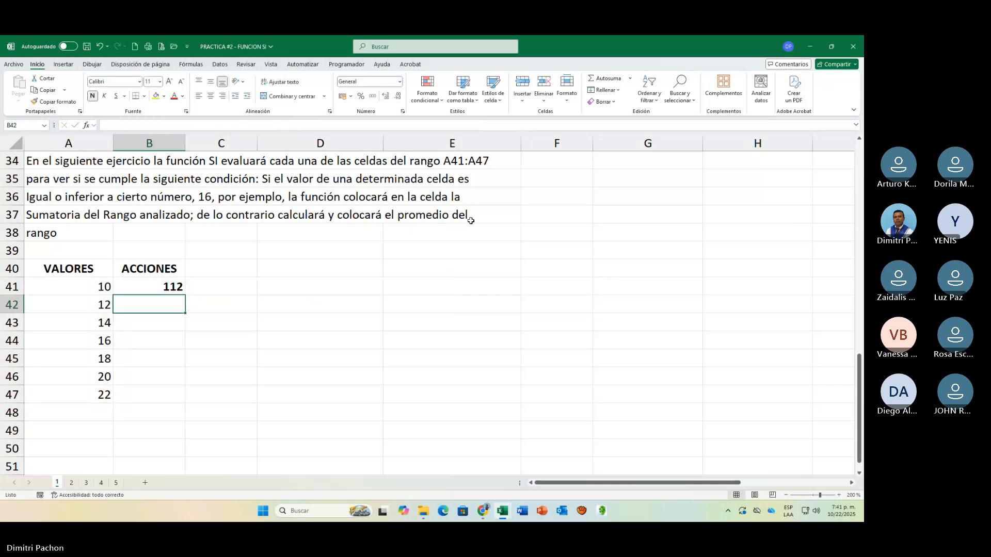
# Step: Copy the B41 formula down the ACCIONES column through B47
pyautogui.click(155, 287)
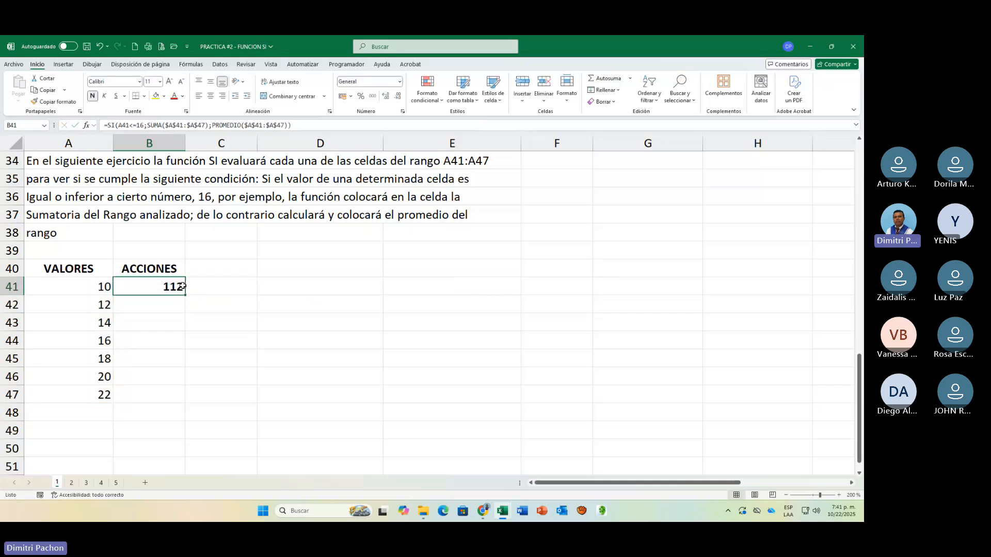
pyautogui.moveTo(185, 295); pyautogui.dragTo(185, 407)
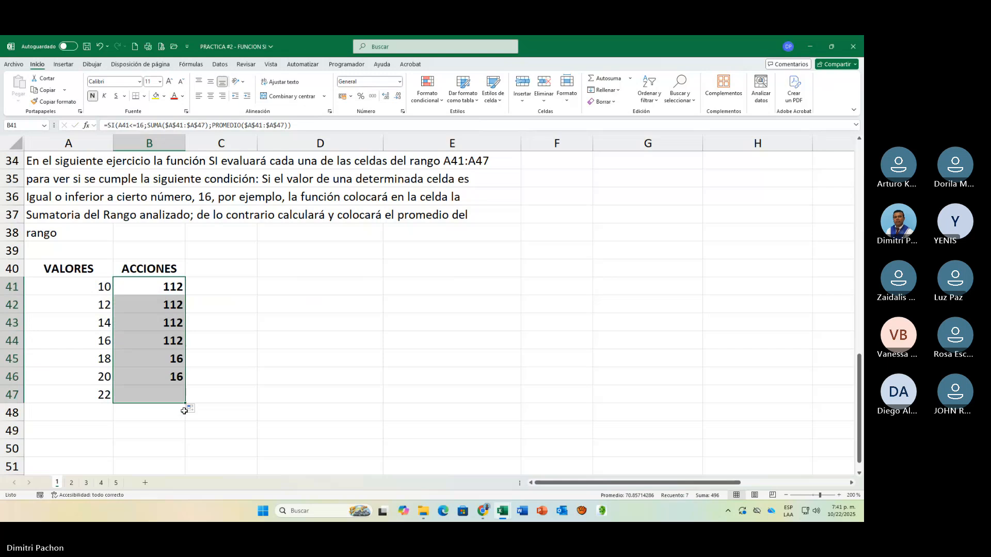
pyautogui.click(177, 306)
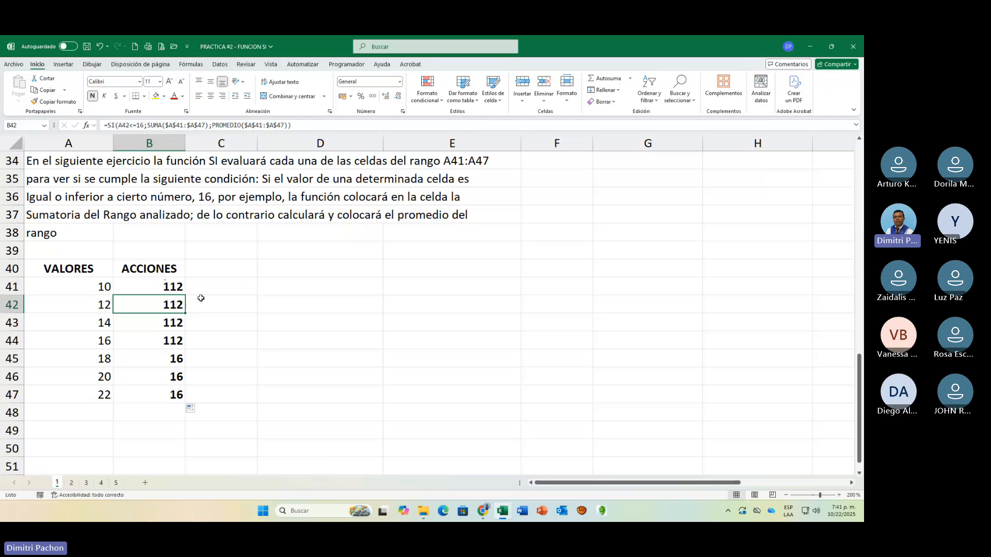
# Step: Check the ACCIONES results by summing the VALORES cells in A49 with Autosuma, and delete that check sum
pyautogui.click(104, 288)
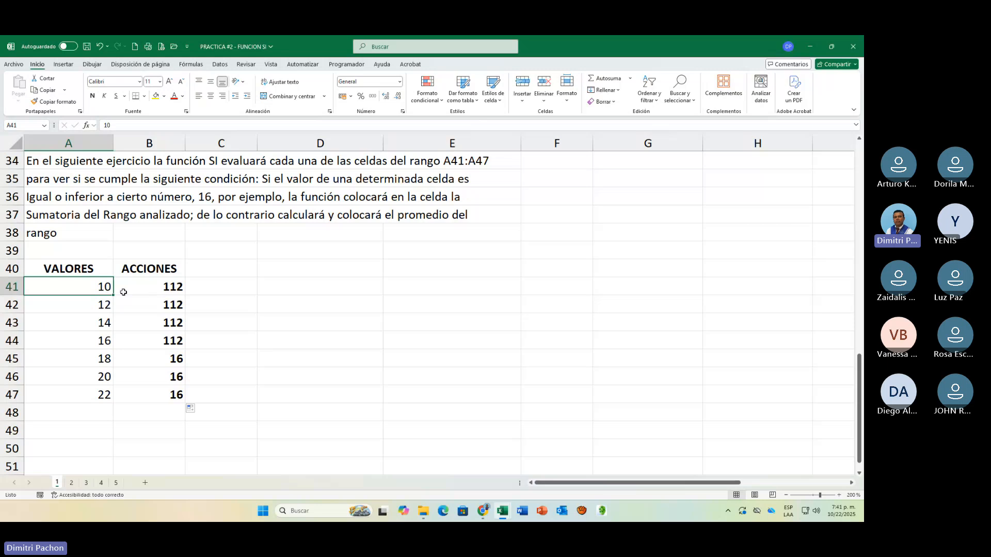
pyautogui.moveTo(100, 287); pyautogui.dragTo(99, 389)
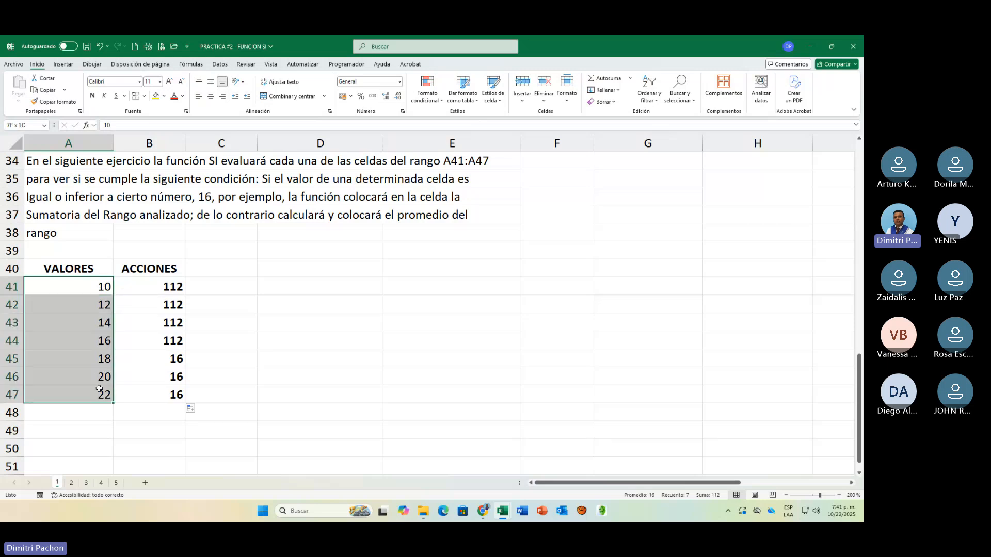
pyautogui.click(93, 430)
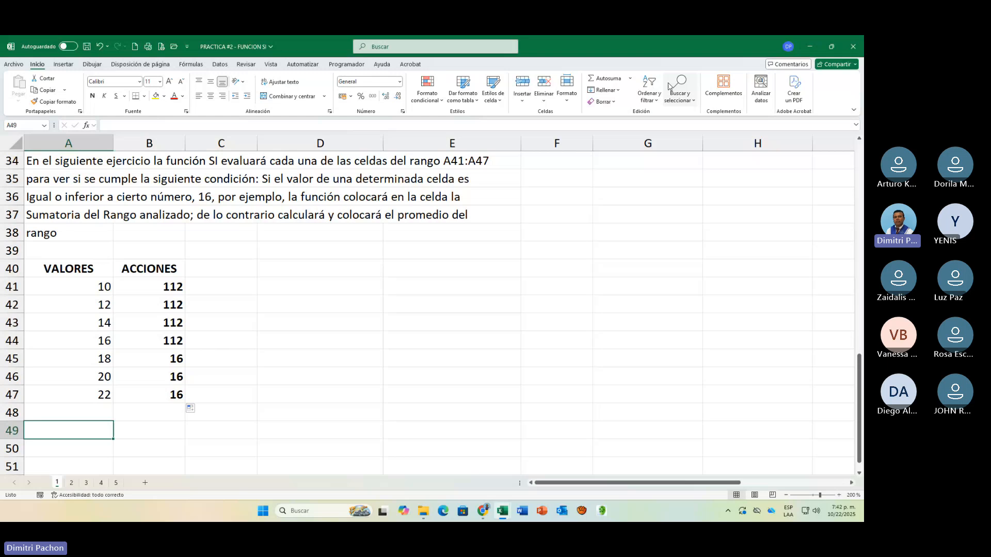
pyautogui.click(617, 80)
pyautogui.press('Return')
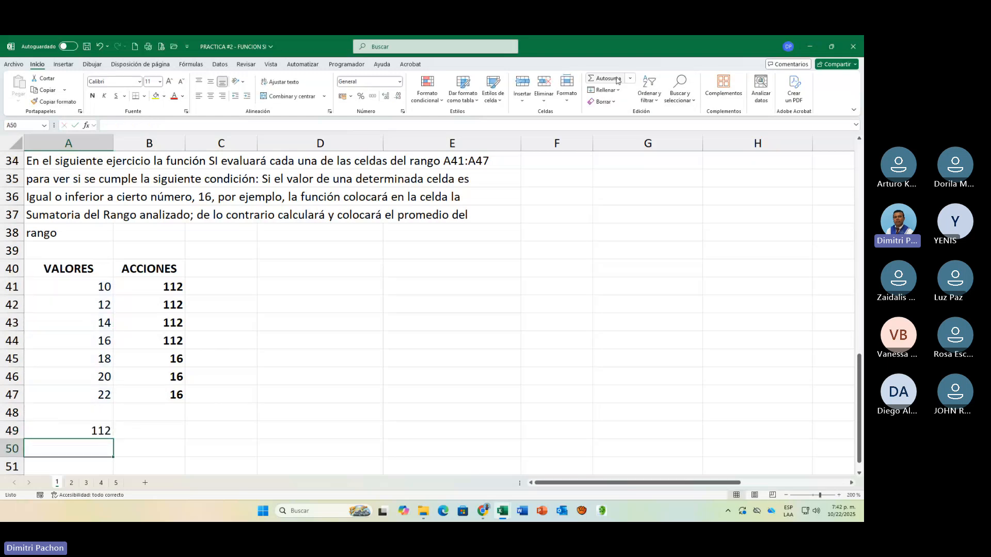
pyautogui.click(98, 431)
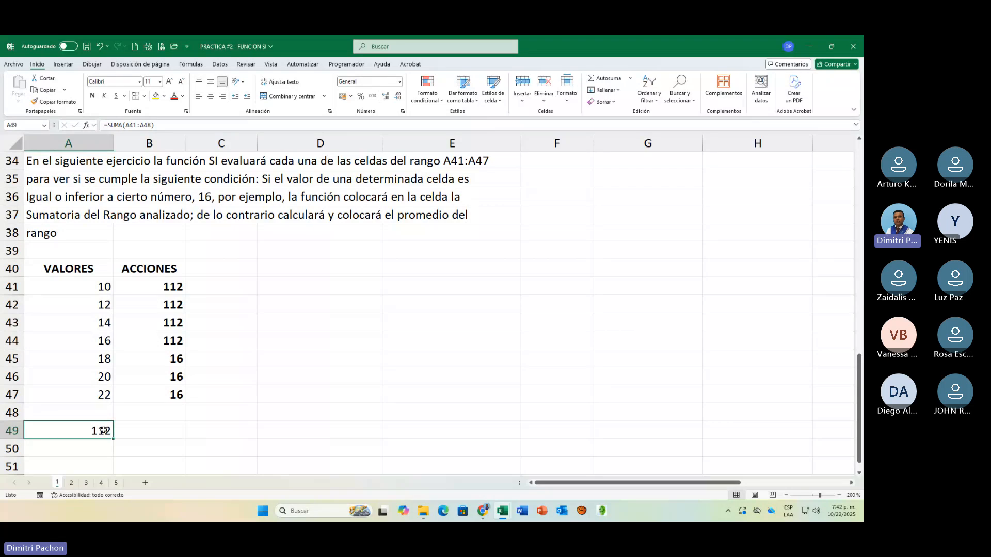
pyautogui.press('Delete')
pyautogui.click(170, 304)
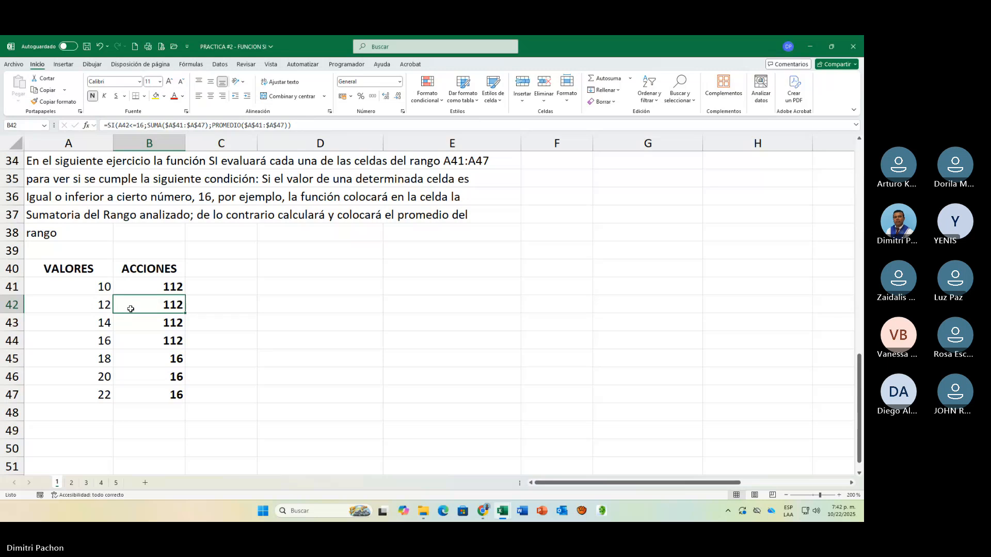
pyautogui.click(155, 289)
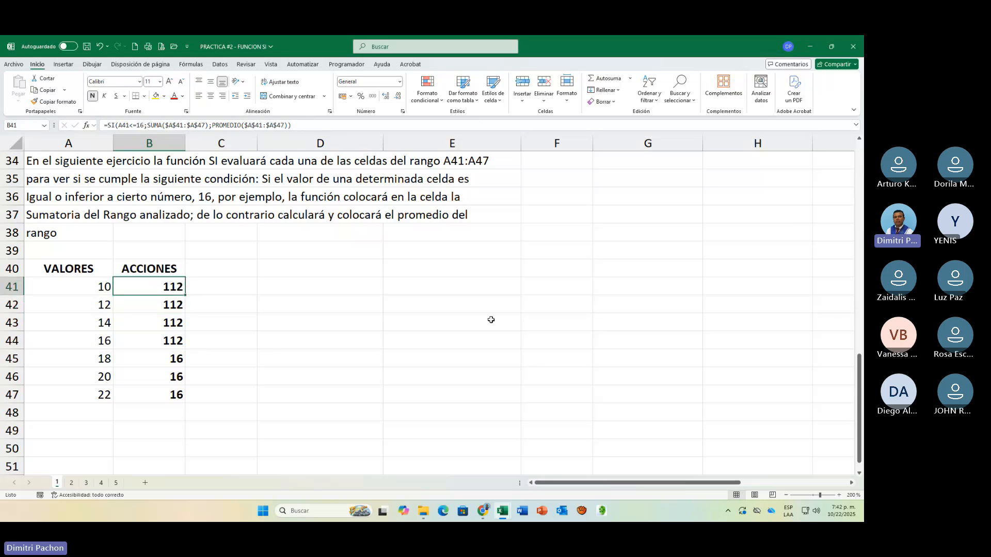
# Step: In the commissions exercise beginning at I1, set the higher commission rate in L4 to 10%
pyautogui.scroll(11, 802, 393)
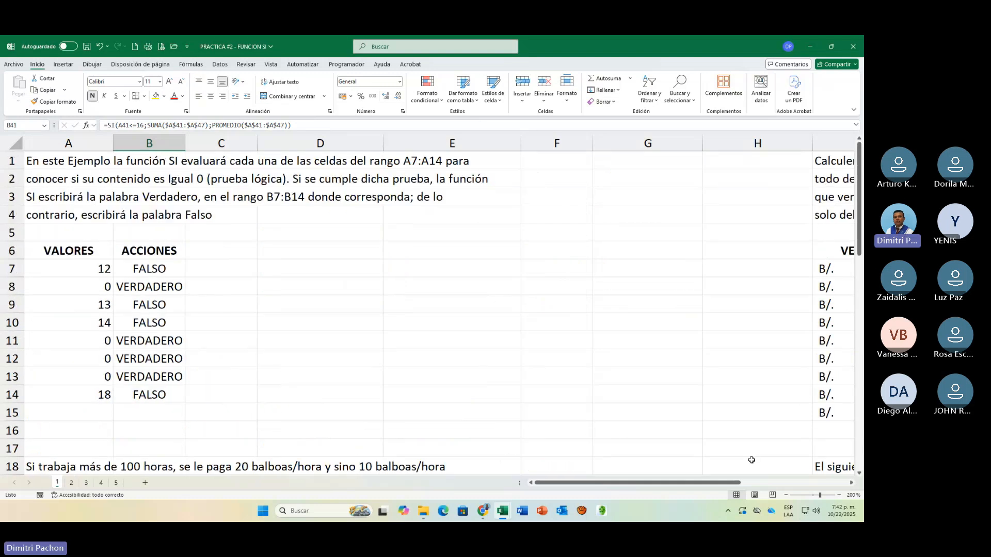
pyautogui.moveTo(723, 483); pyautogui.dragTo(854, 483)
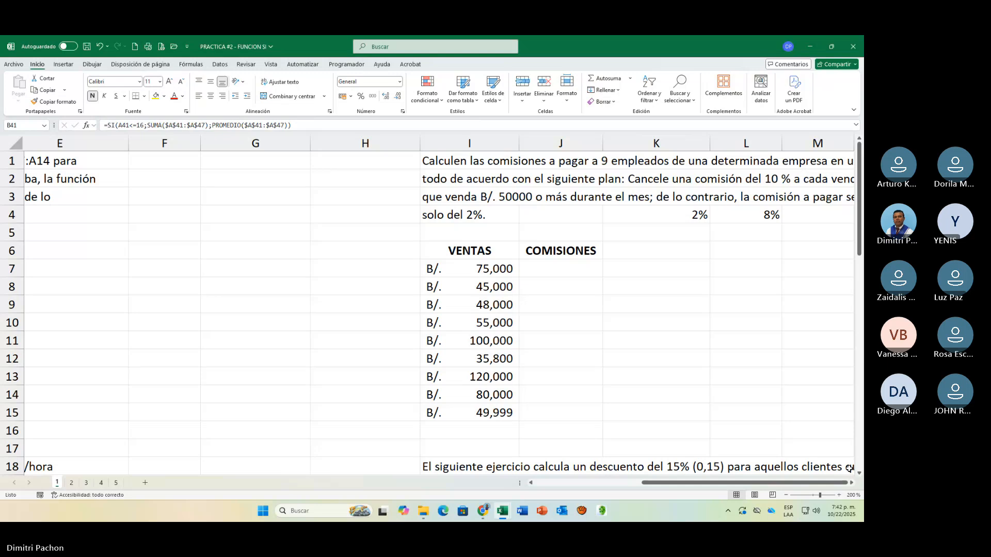
pyautogui.click(852, 482)
pyautogui.click(852, 483)
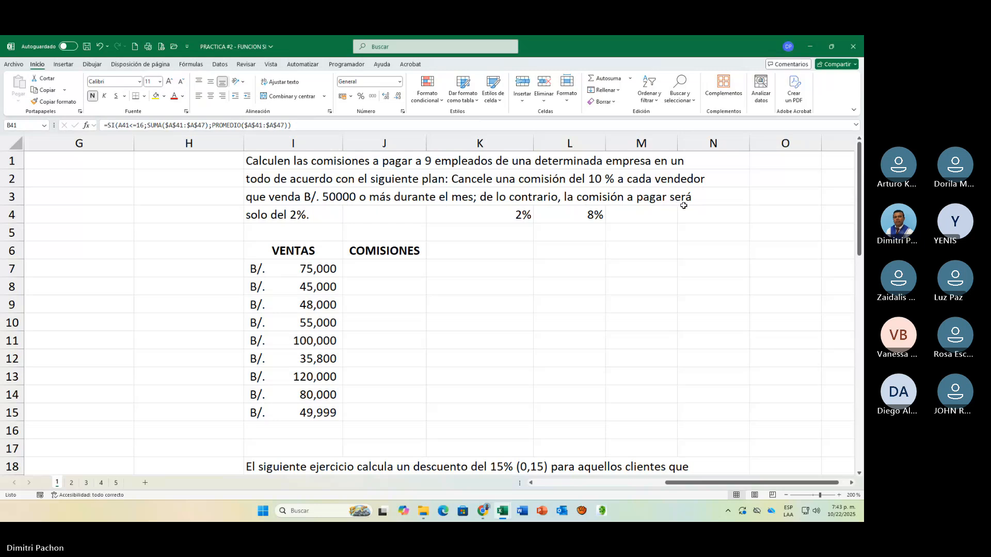
pyautogui.click(593, 214)
pyautogui.write('1')
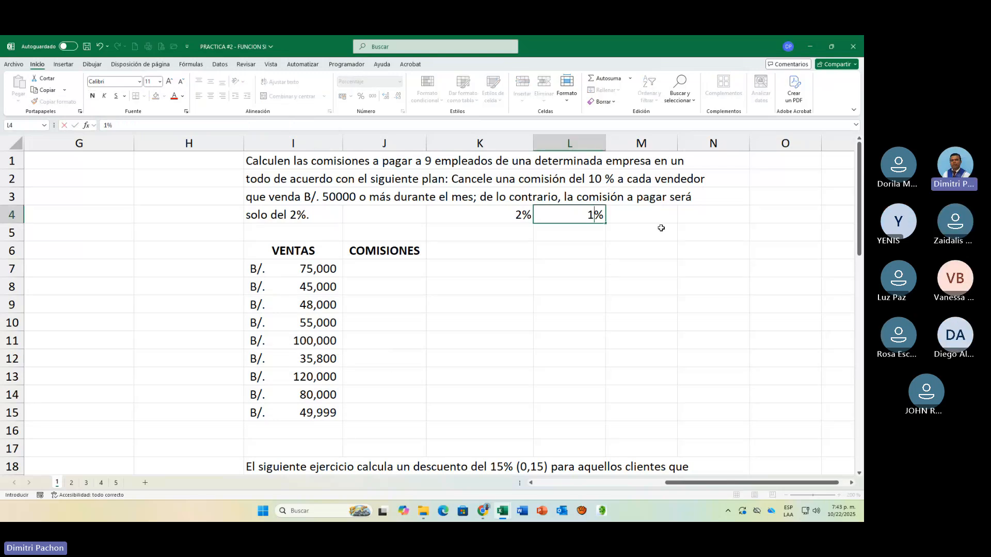
pyautogui.write('0')
pyautogui.press('Return')
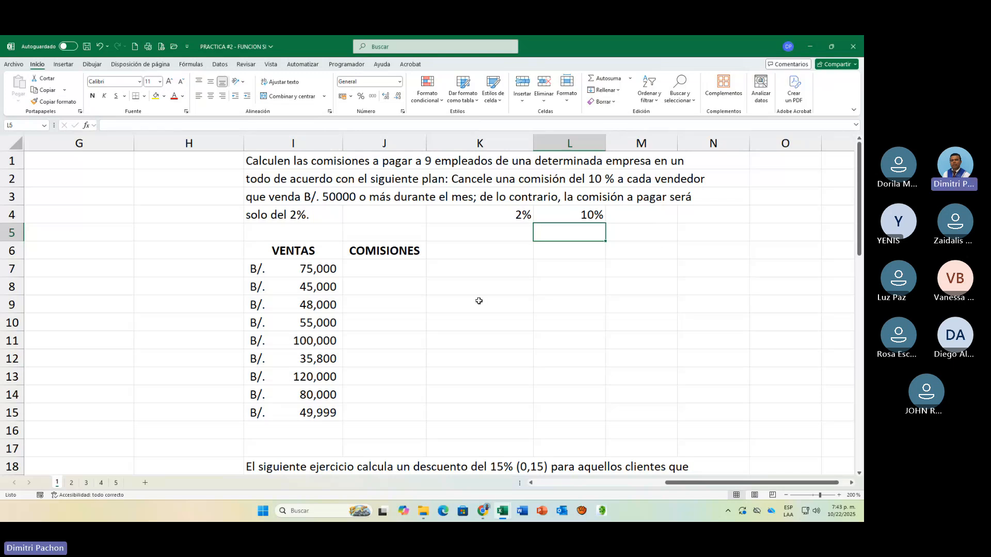
# Step: Begin an SI formula in J7 under COMISIONES with the logical test I7>=50000
pyautogui.click(404, 269)
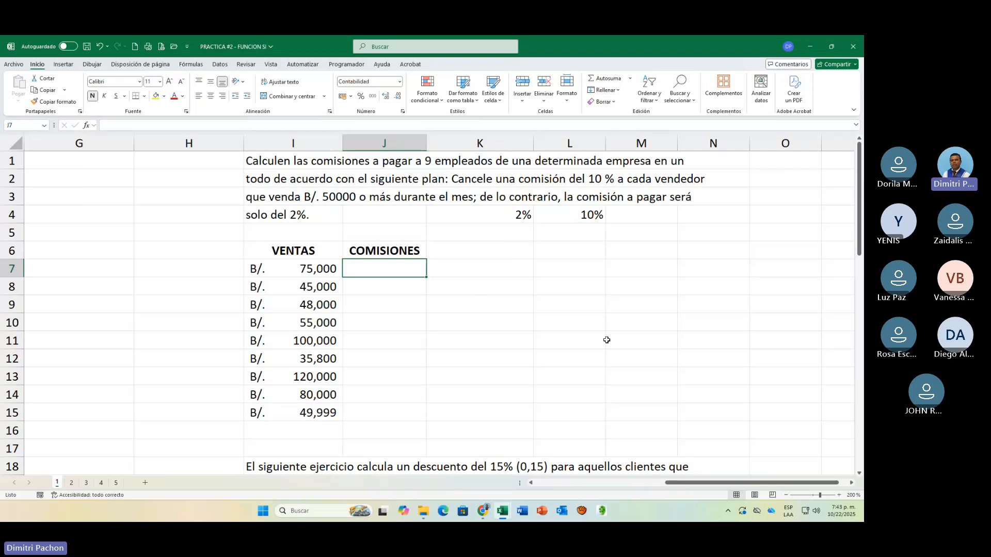
pyautogui.write('=')
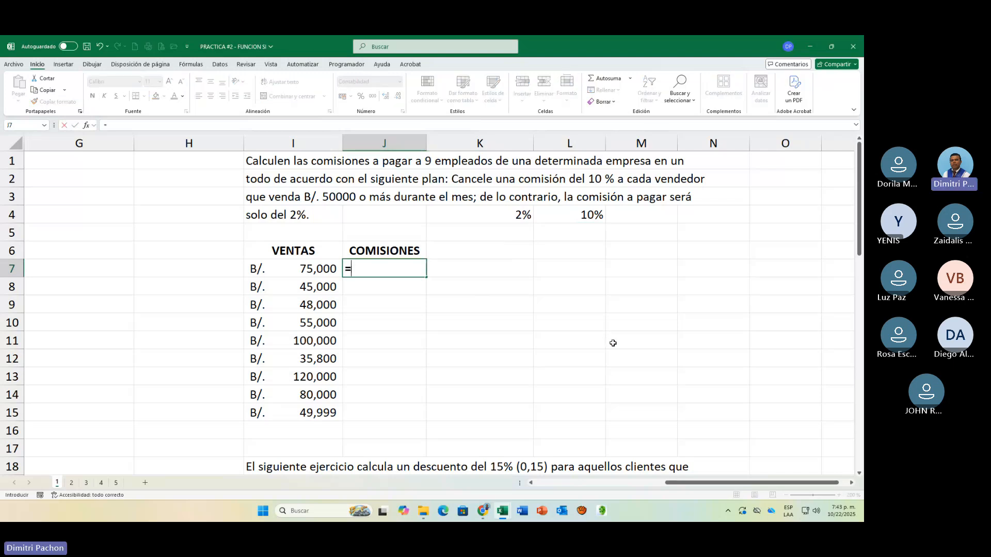
pyautogui.write('S')
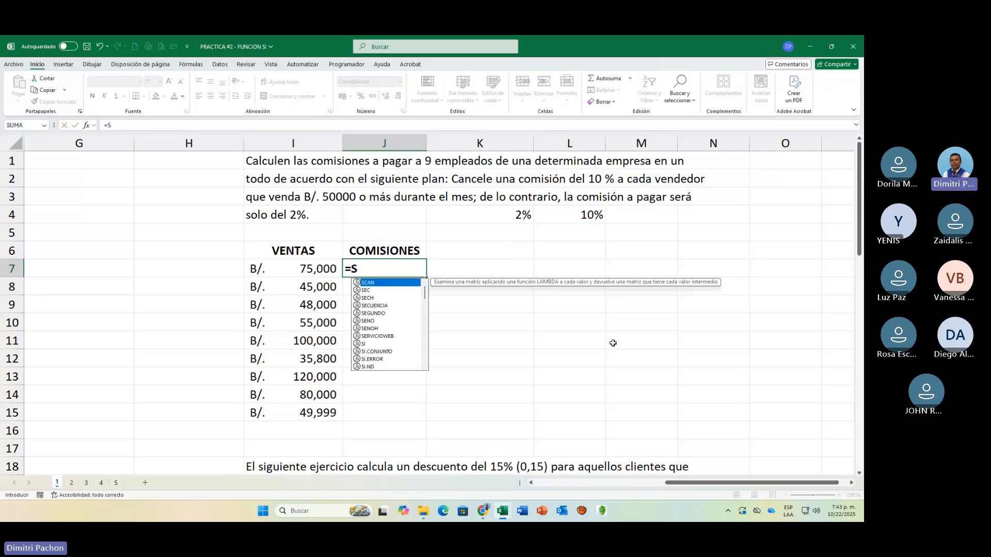
pyautogui.write('I(')
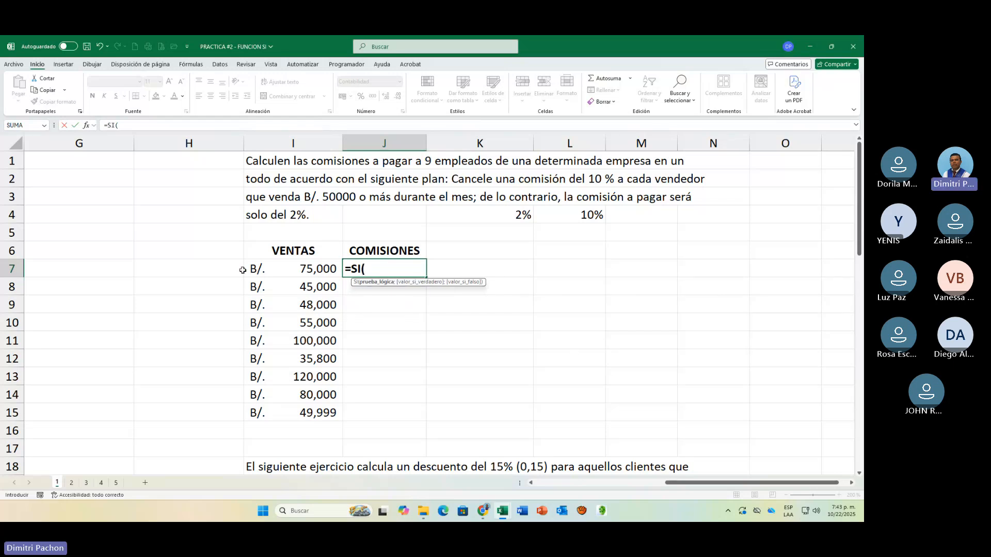
pyautogui.click(286, 270)
pyautogui.write('>')
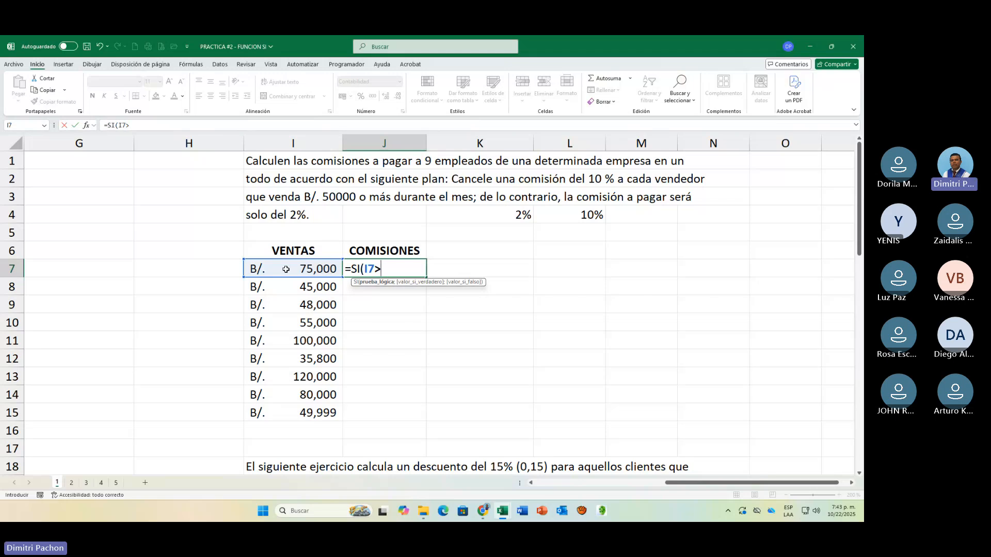
pyautogui.write('=50000')
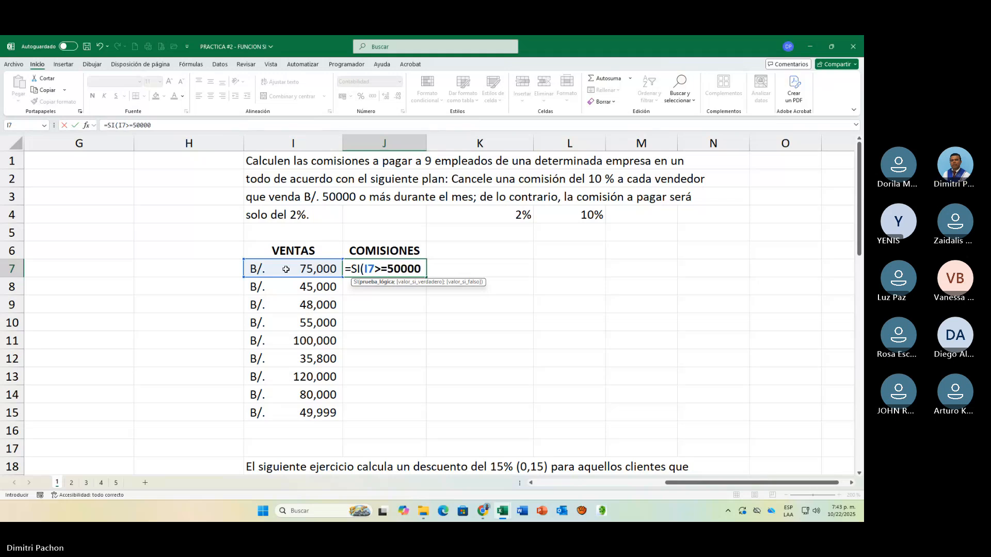
pyautogui.write(';')
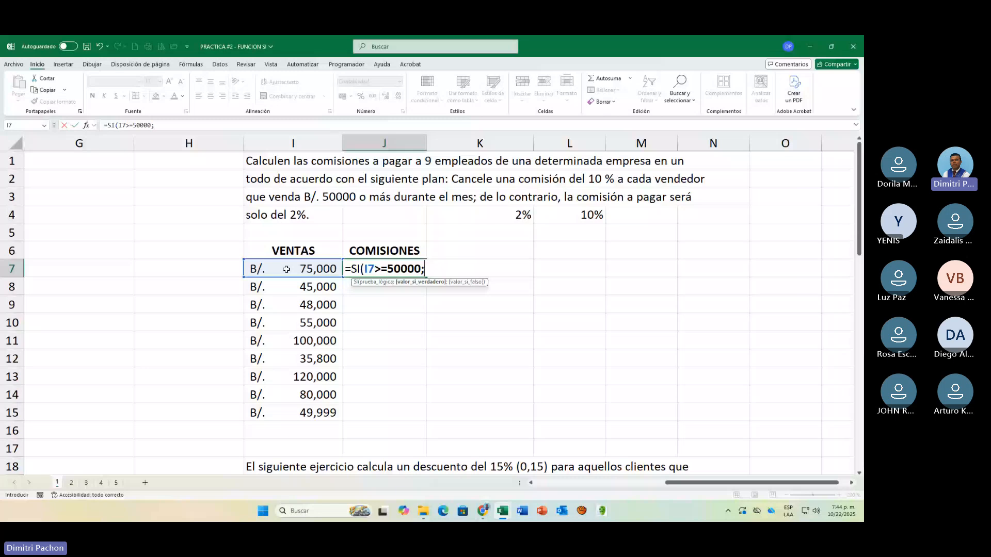
# Step: Add I7*L$4, with the row of L4 fixed, as the value if true in the J7 formula
pyautogui.click(288, 270)
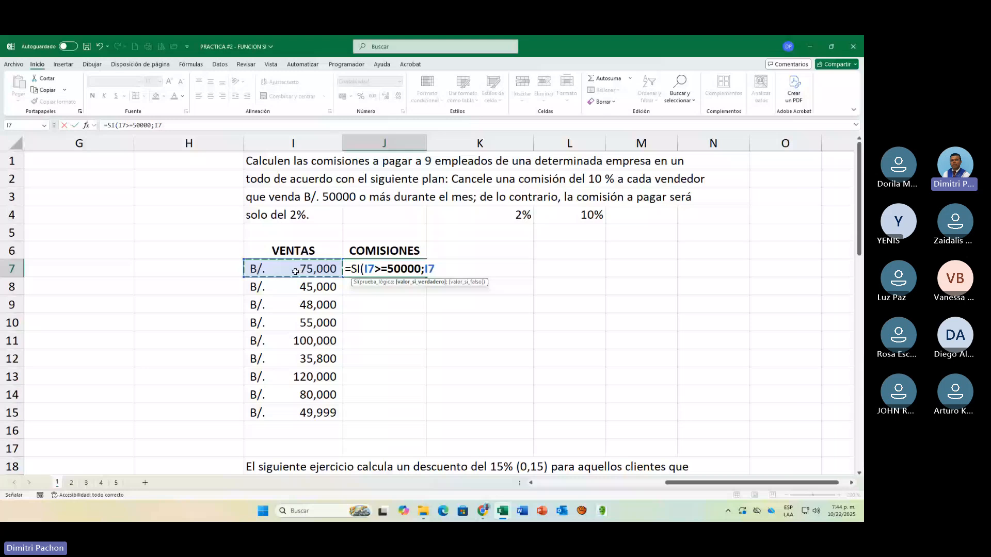
pyautogui.write('*')
pyautogui.click(591, 217)
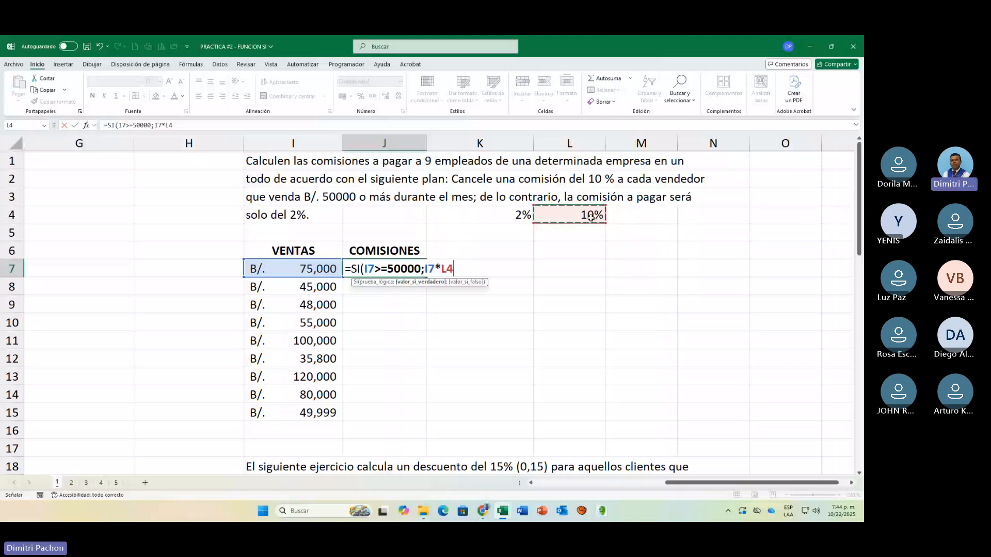
pyautogui.press('F4')
pyautogui.press('F4')
pyautogui.write(';')
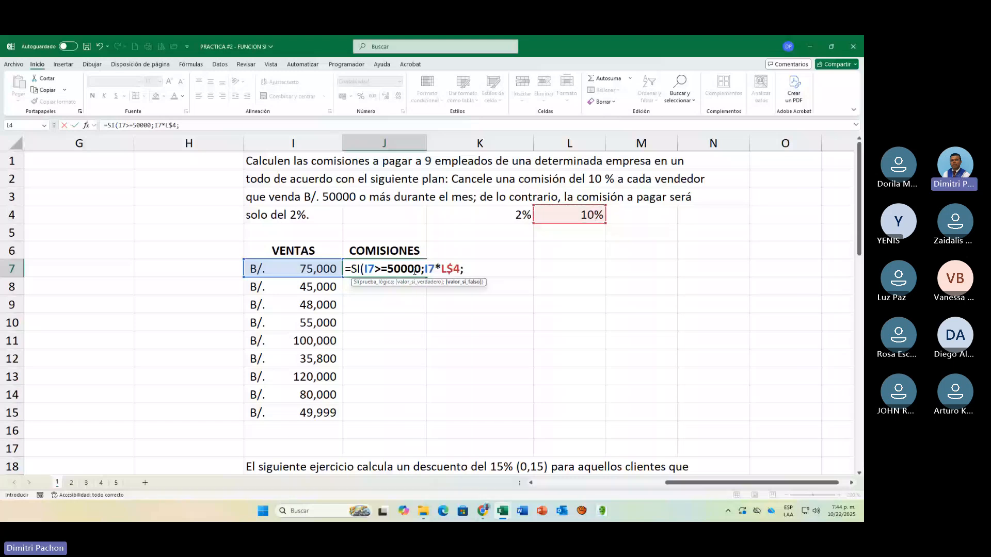
# Step: Finish the J7 formula with I7*K$4 as the value if false and copy it down through J15
pyautogui.click(314, 269)
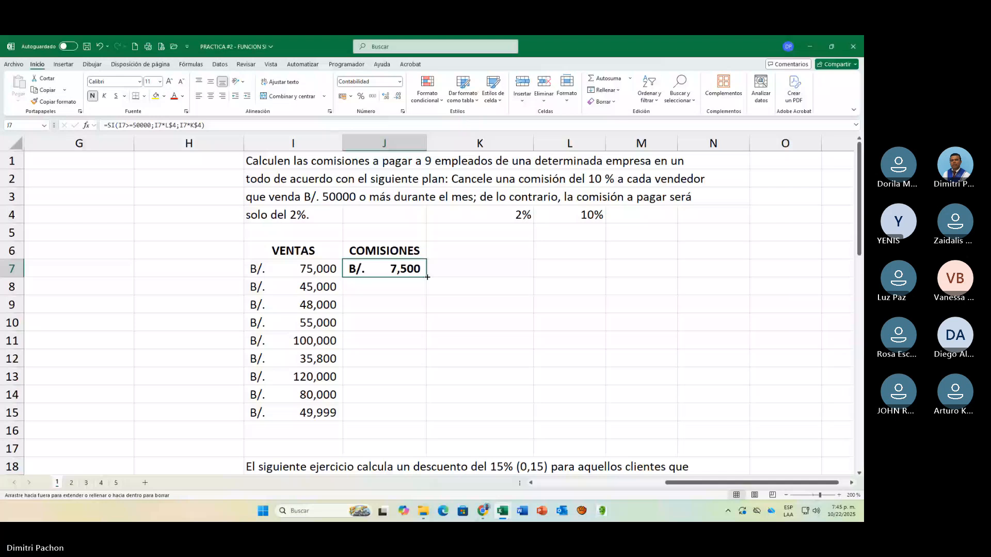
pyautogui.doubleClick(427, 278)
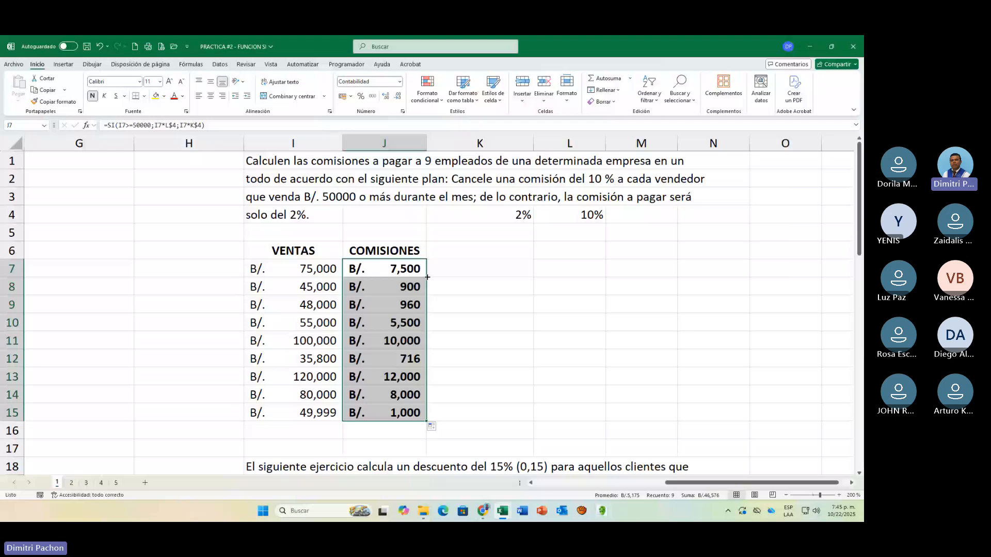
# Step: In the cash discount exercise, begin an SI formula for Descuento in L22 with the logical test J24="CONTADO"
pyautogui.scroll(-4, 296, 379)
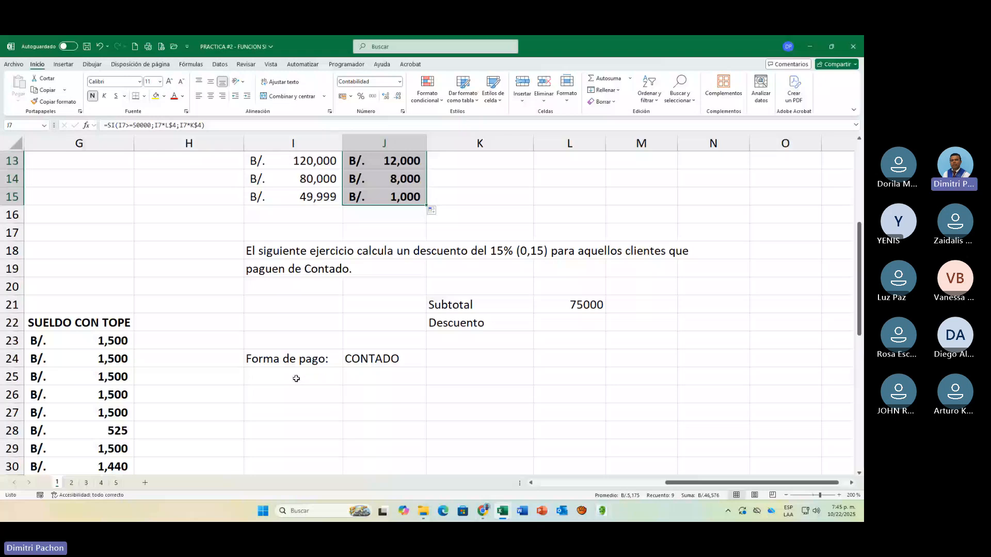
pyautogui.click(293, 252)
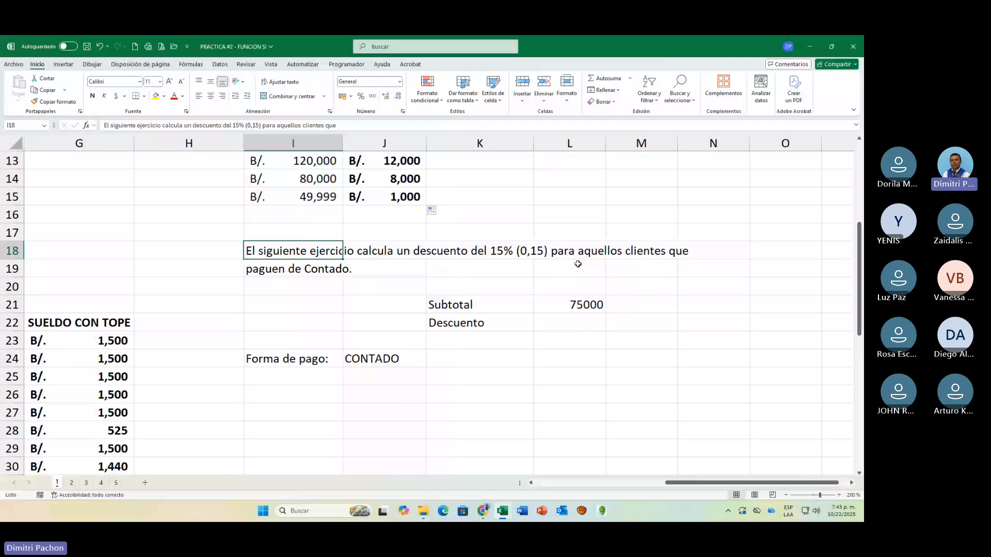
pyautogui.click(588, 304)
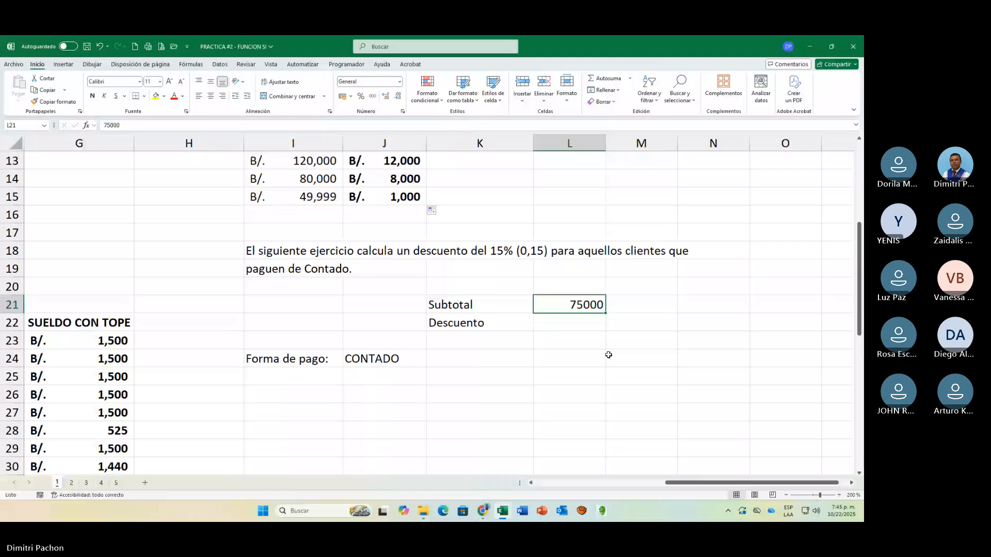
pyautogui.click(599, 329)
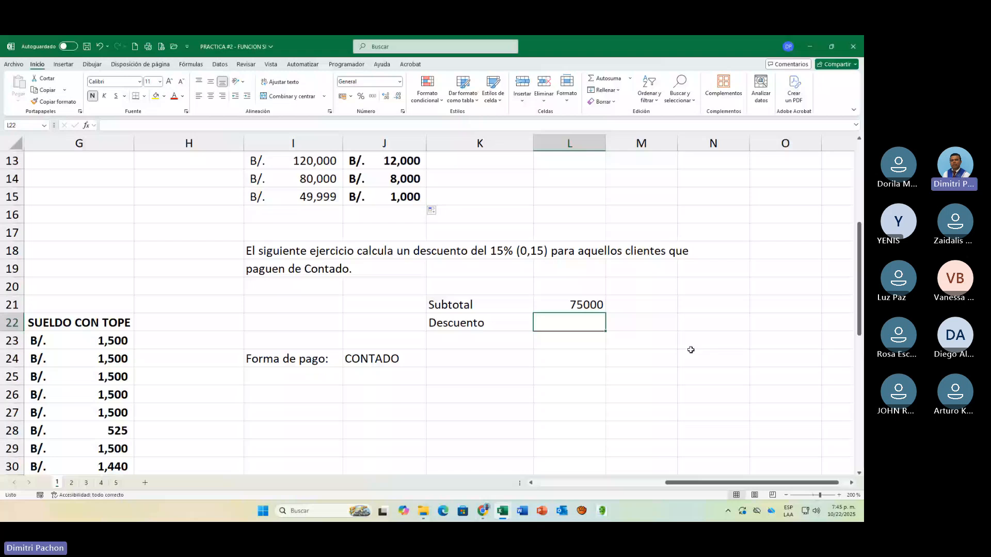
pyautogui.write('=S')
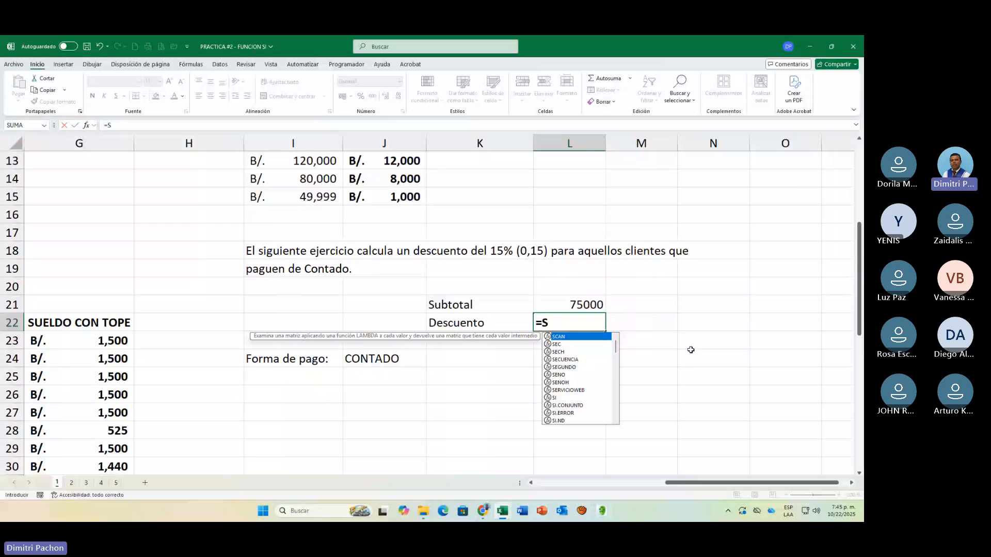
pyautogui.write('I(')
pyautogui.click(359, 360)
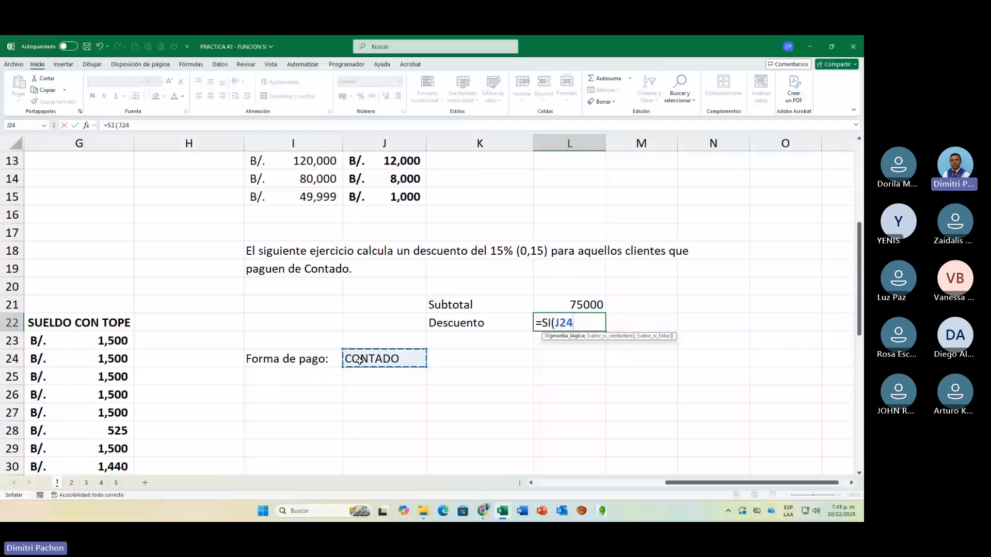
pyautogui.write('="CONTA')
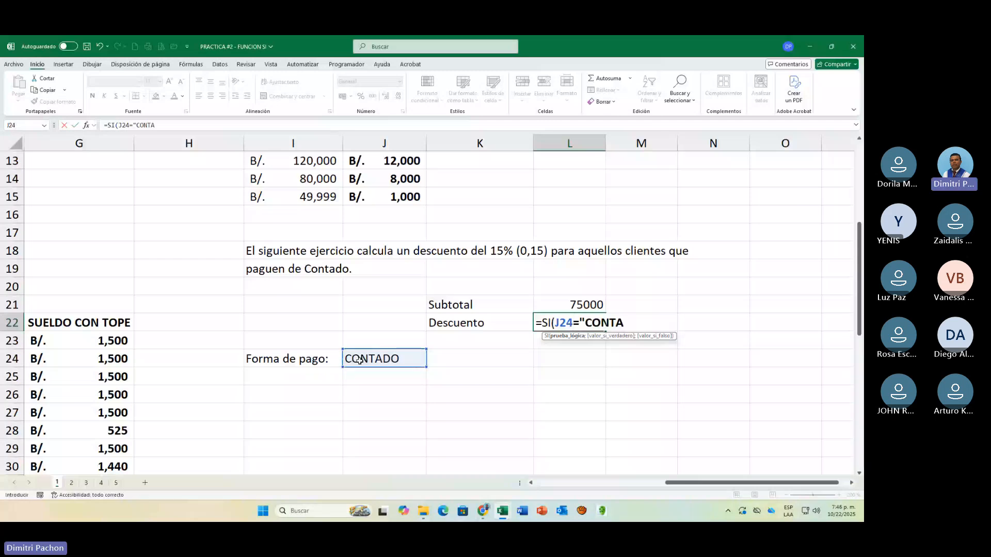
pyautogui.write('DO"')
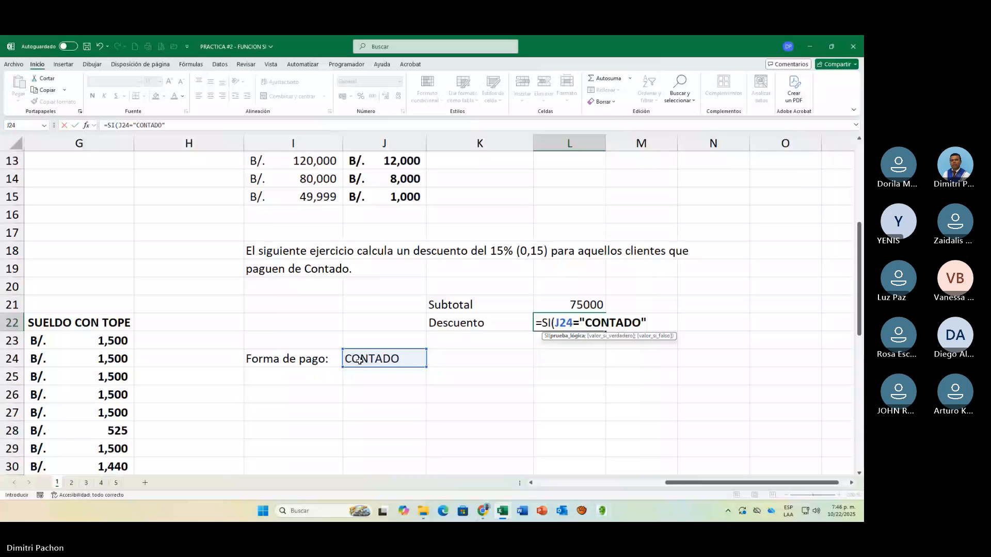
# Step: Complete the L22 discount formula with L21*15% as the value if true and 0 as the value if false
pyautogui.write(';')
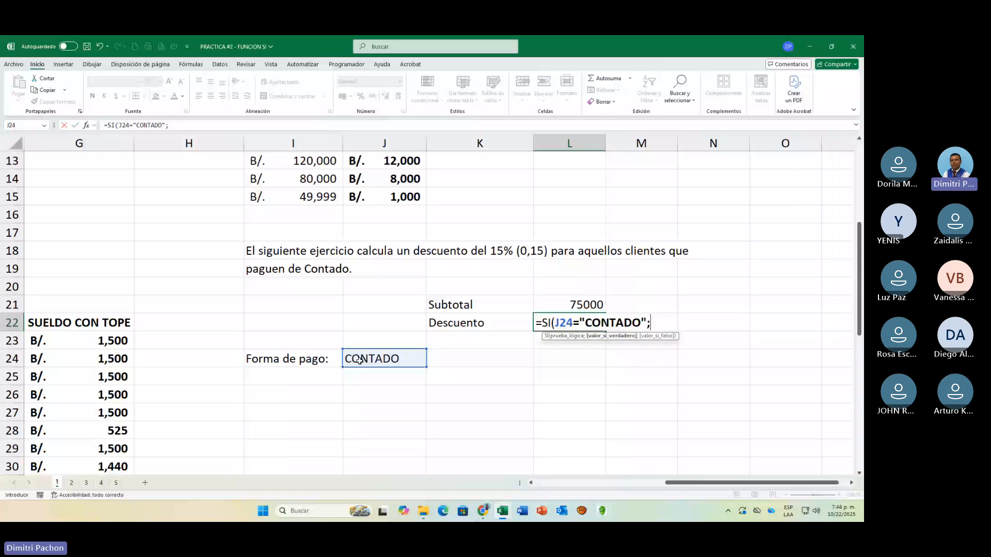
pyautogui.click(592, 302)
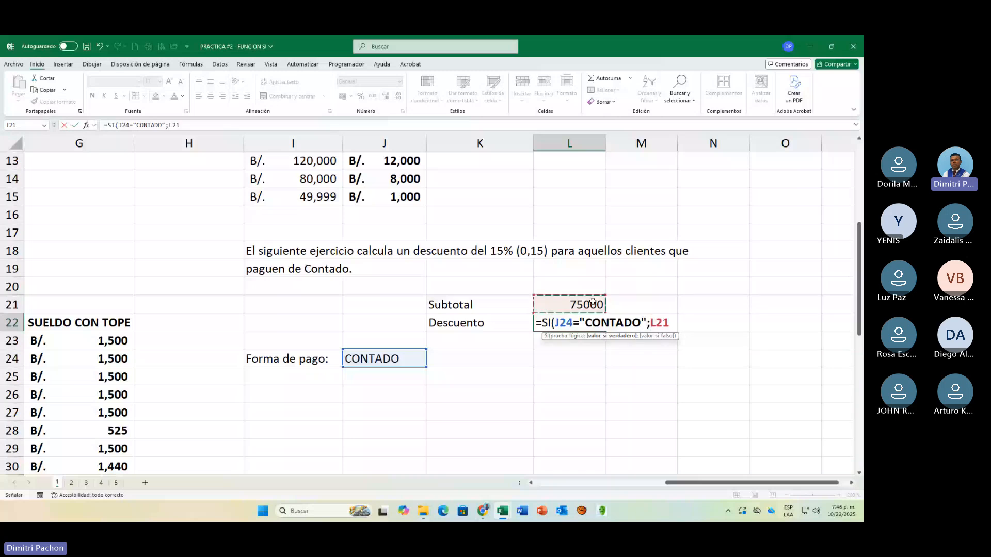
pyautogui.write('*')
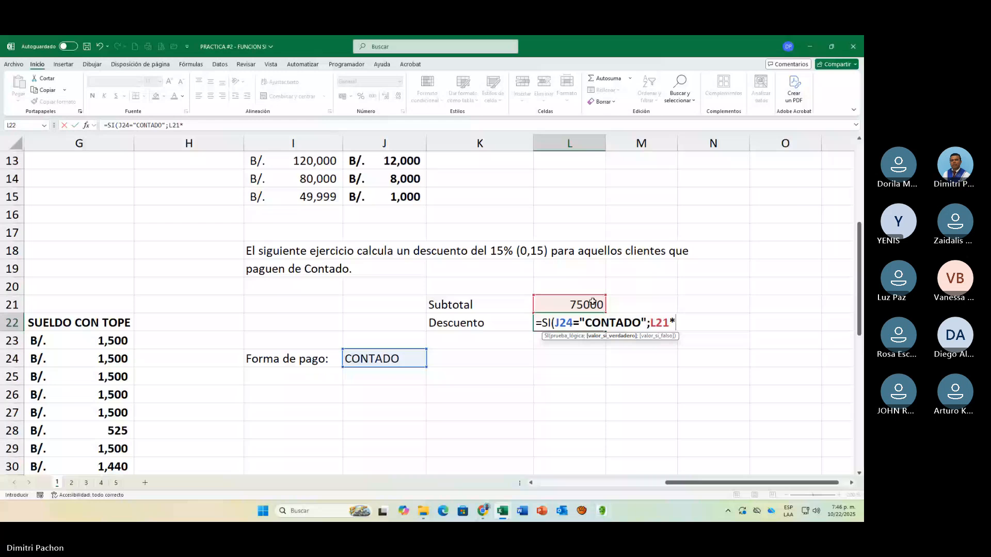
pyautogui.write('15%')
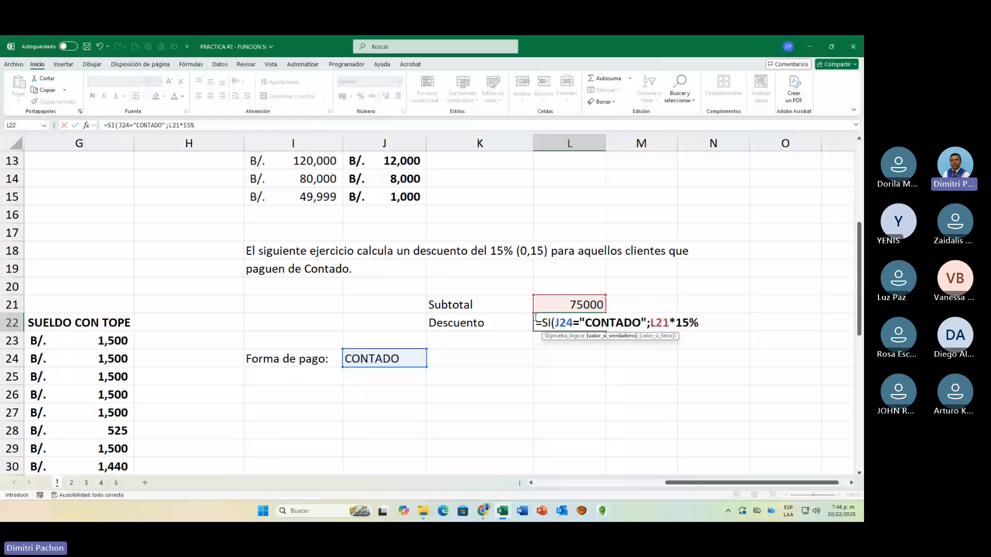
pyautogui.write(';0)')
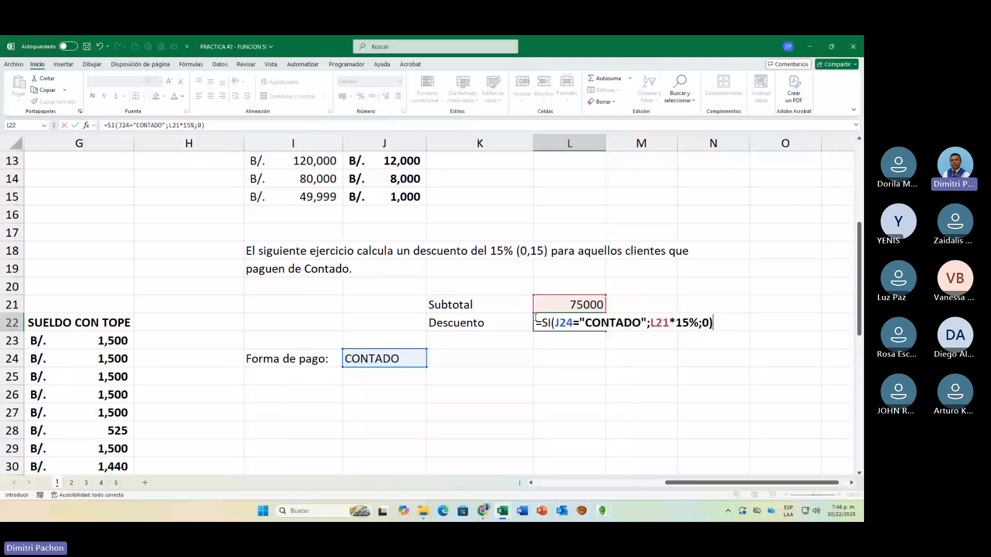
pyautogui.press('Return')
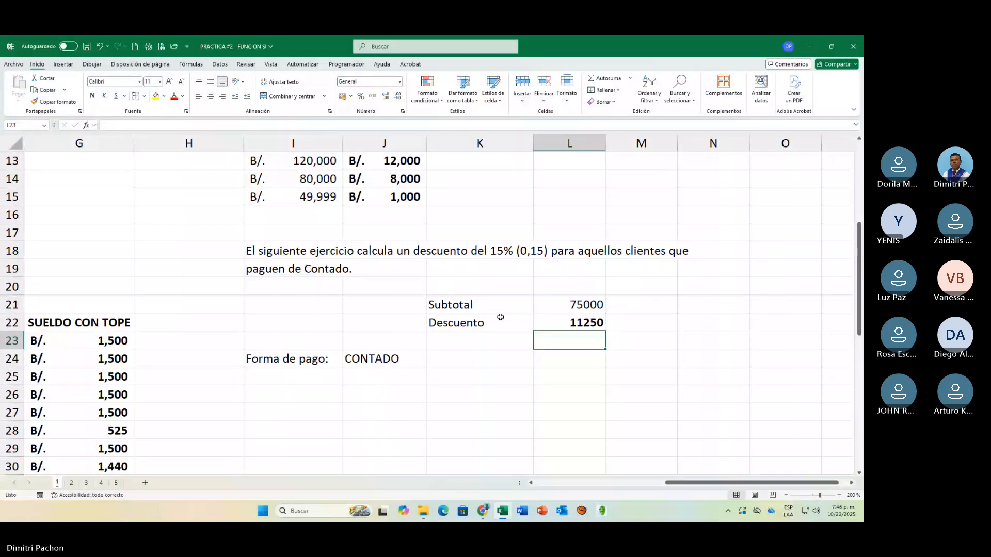
# Step: Test the discount formula by changing Forma de pago in J24 to ABONO and then to CREDITO
pyautogui.click(388, 362)
pyautogui.write('AB')
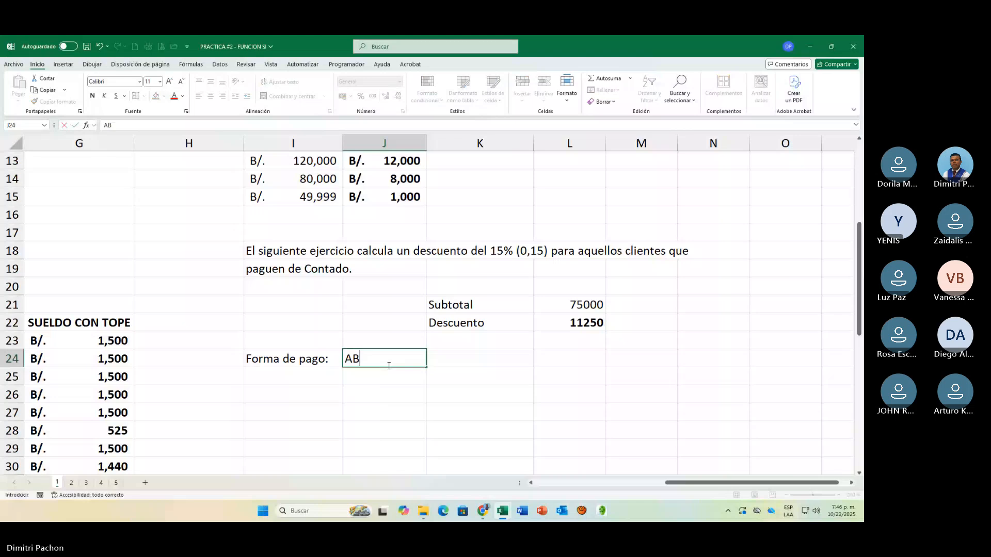
pyautogui.write('ONO')
pyautogui.press('Return')
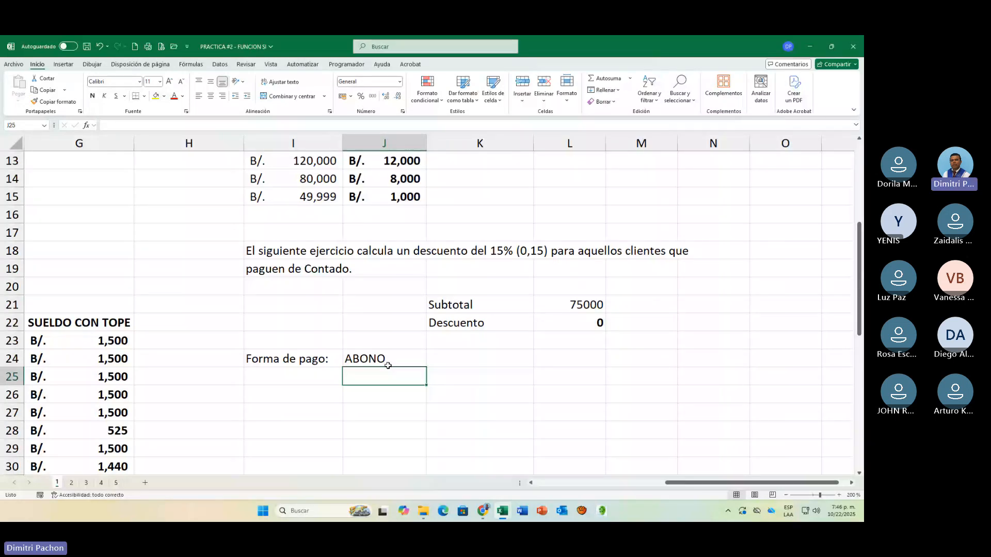
pyautogui.click(387, 366)
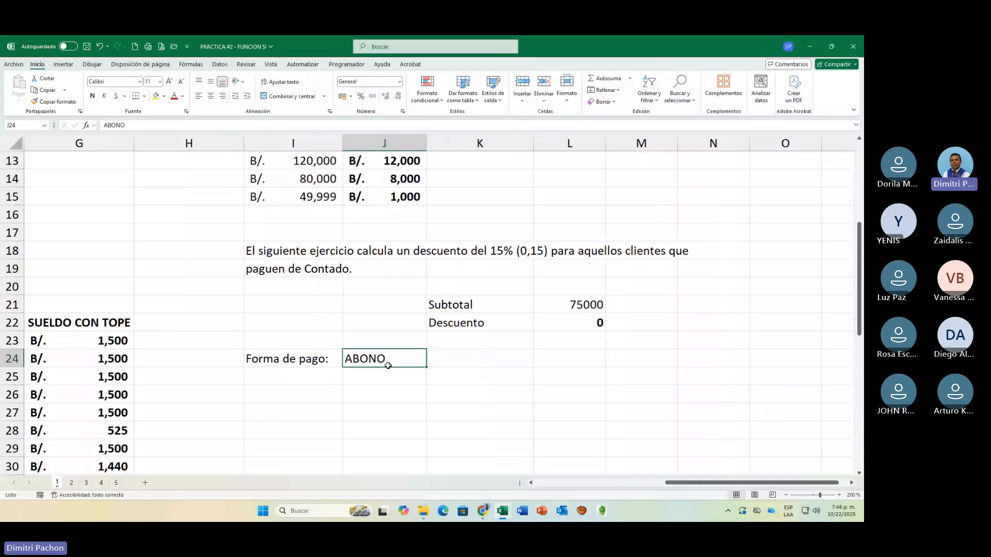
pyautogui.write('CREDITO')
pyautogui.press('Return')
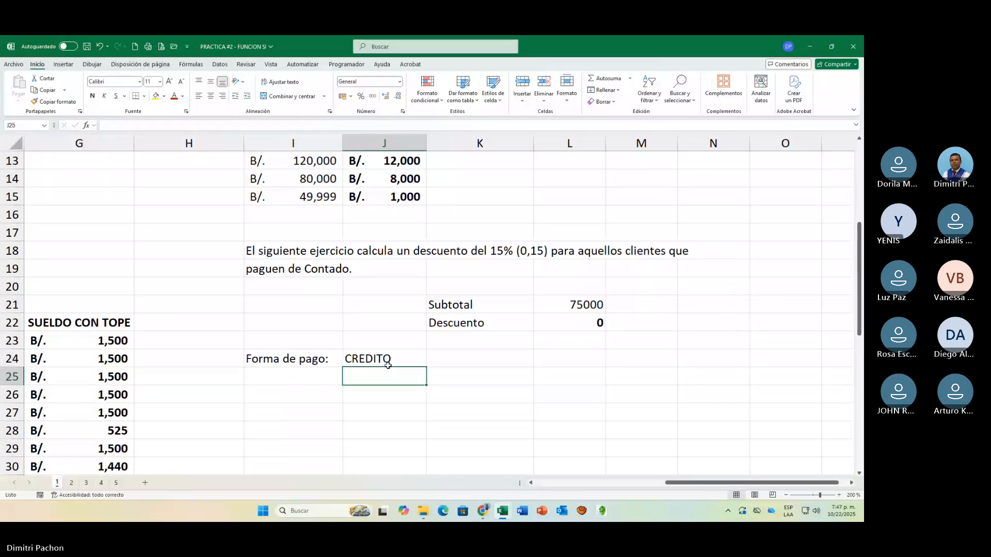
# Step: Set Forma de pago in J24 back to CONTADO
pyautogui.click(388, 366)
pyautogui.write('CONT')
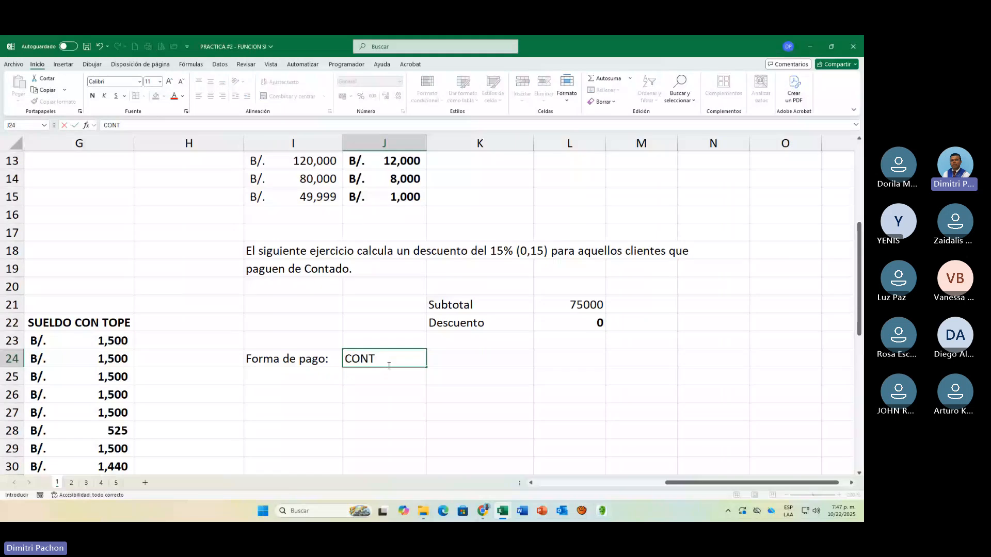
pyautogui.write('ADO')
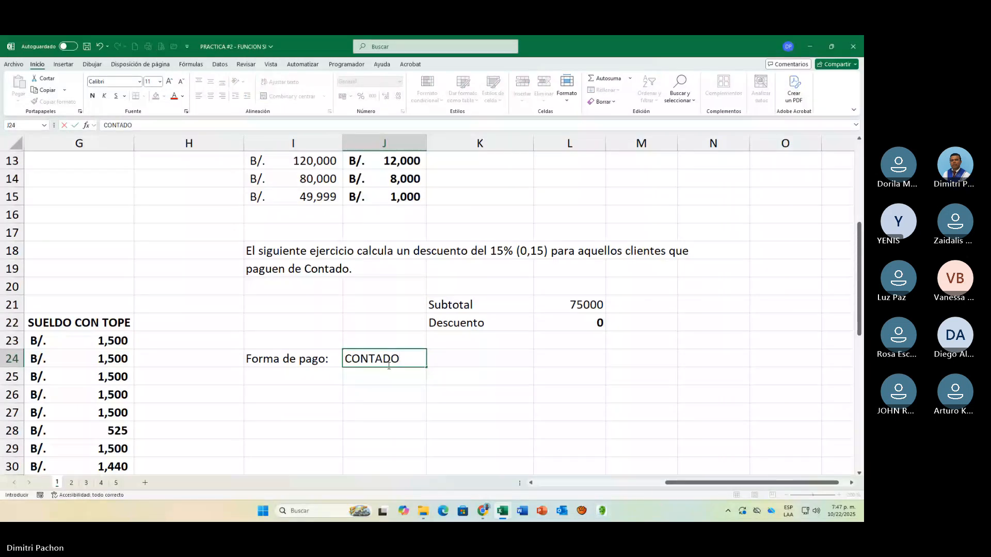
pyautogui.press('Return')
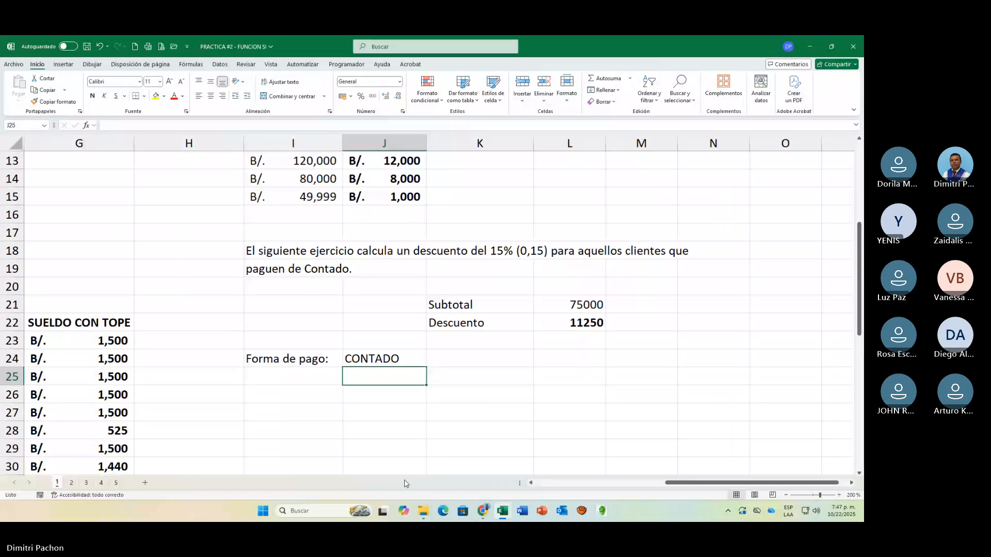
# Step: Open sheet 2 and set its zoom to 200%
pyautogui.hotkey('ctrl', 'pagedown')
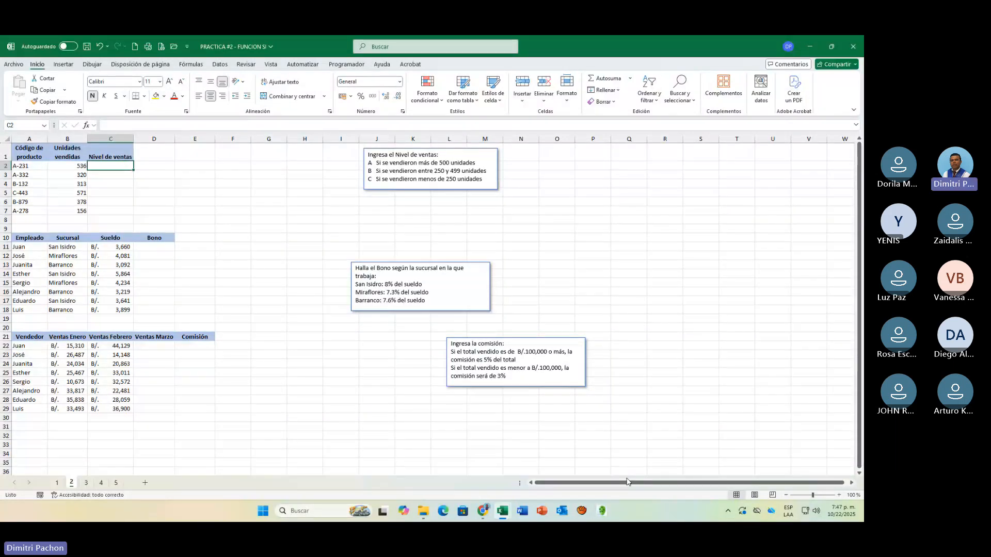
pyautogui.click(839, 500)
pyautogui.click(840, 500)
pyautogui.click(839, 500)
pyautogui.click(839, 499)
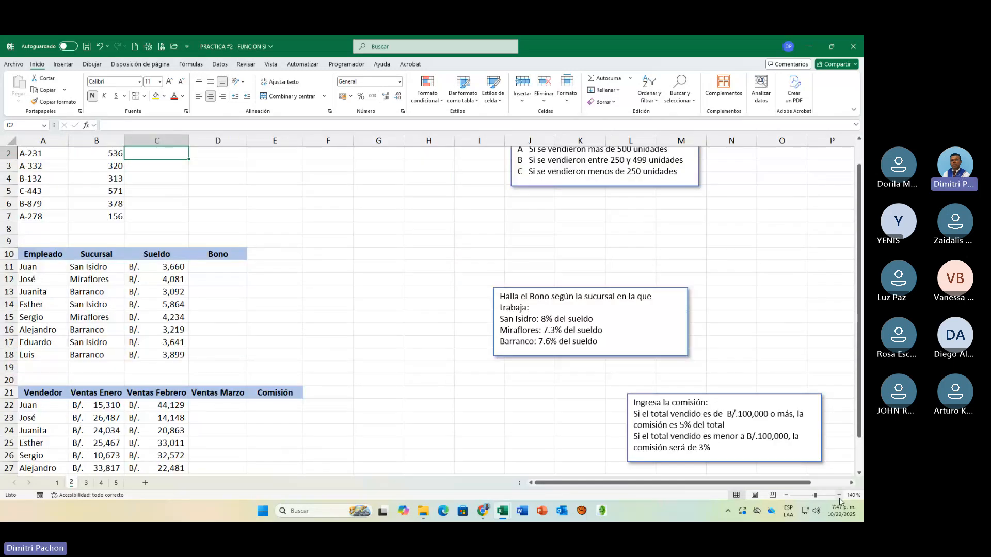
pyautogui.click(839, 499)
pyautogui.click(839, 498)
pyautogui.click(839, 499)
pyautogui.click(839, 498)
pyautogui.click(839, 499)
pyautogui.click(839, 499)
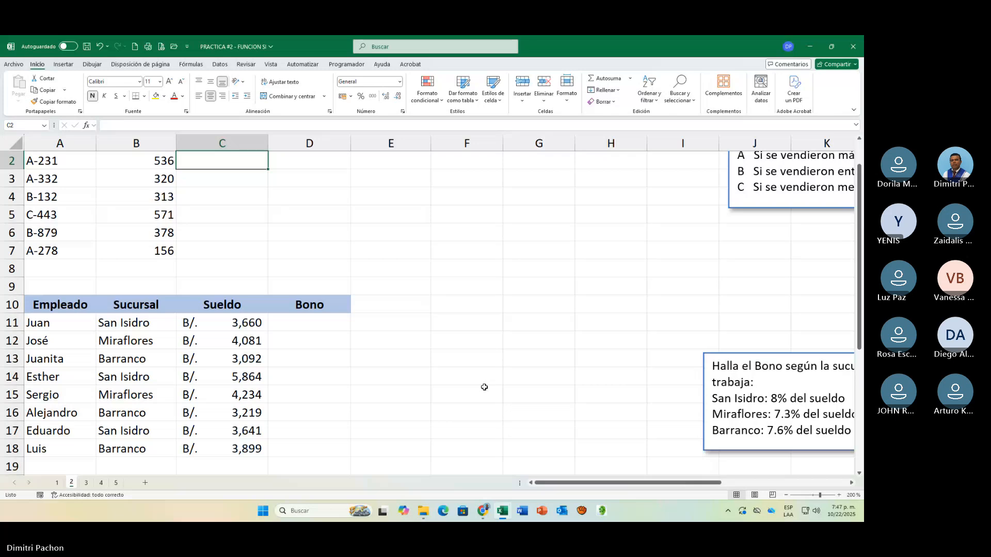
# Step: Move the Nivel de ventas instructions text box beside the product table, over columns E to H below row 2
pyautogui.scroll(1, 484, 387)
pyautogui.click(805, 245)
pyautogui.moveTo(804, 245); pyautogui.dragTo(413, 289)
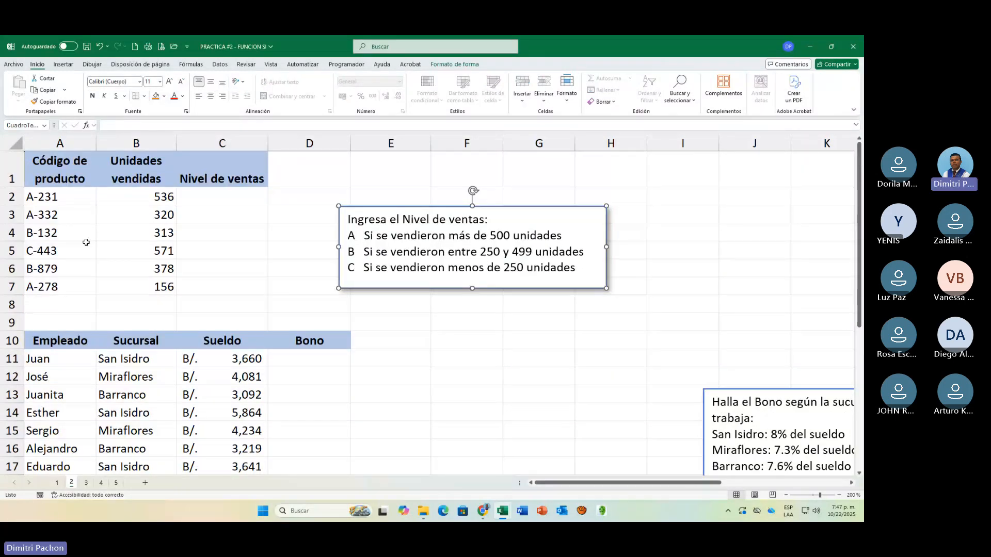
pyautogui.moveTo(60, 170); pyautogui.dragTo(151, 286)
pyautogui.click(233, 196)
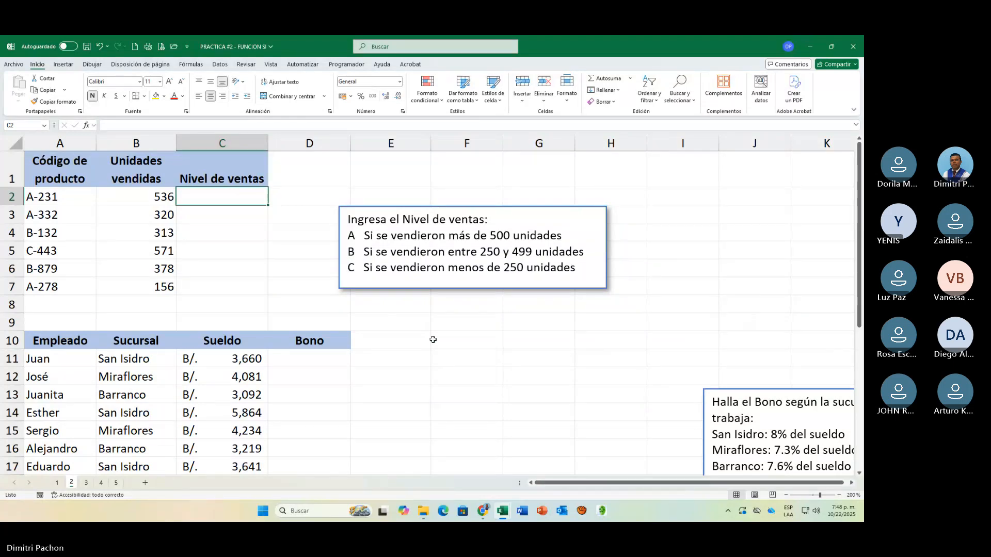
pyautogui.write('=')
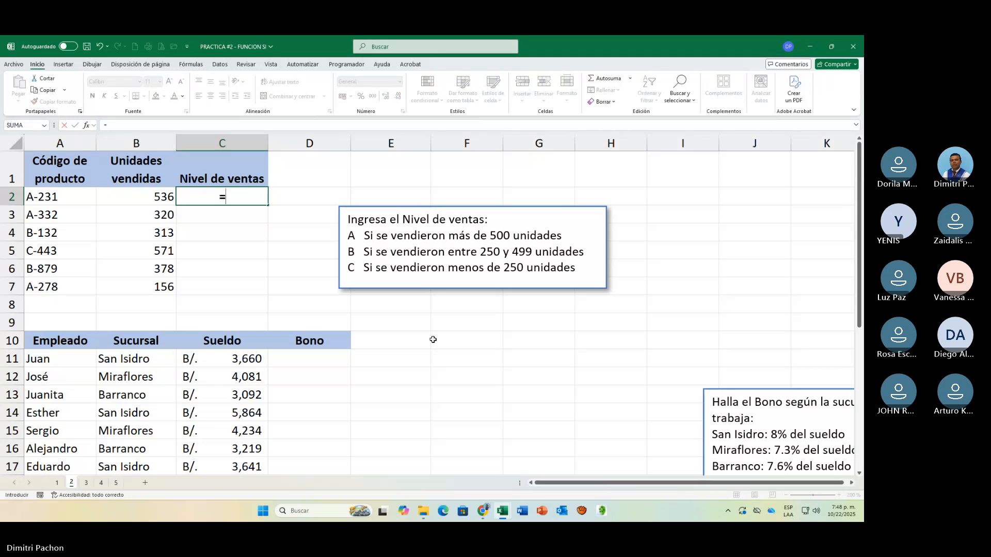
pyautogui.press('BackSpace')
pyautogui.press('Return')
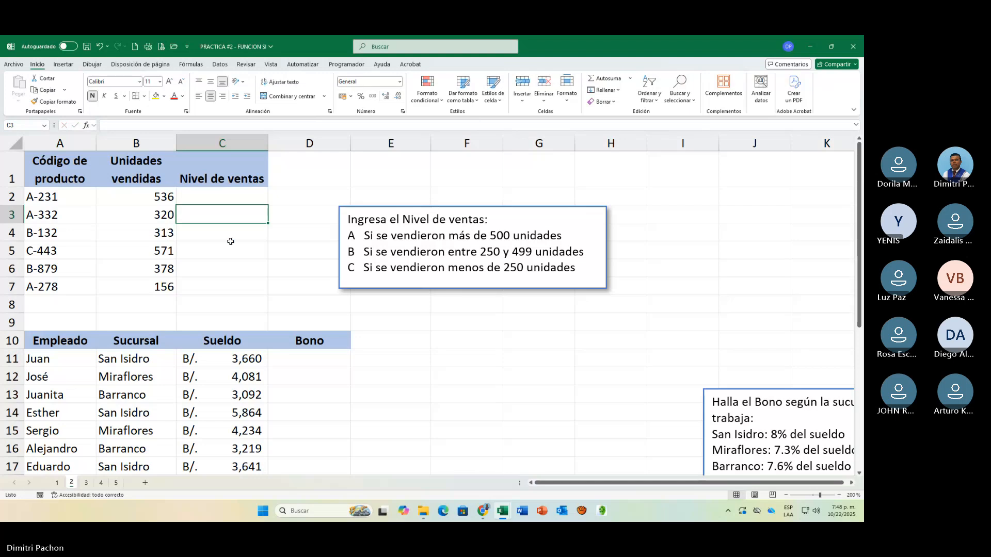
# Step: Begin an SI formula in C2 that returns "A" when B2 is greater than 500
pyautogui.click(196, 196)
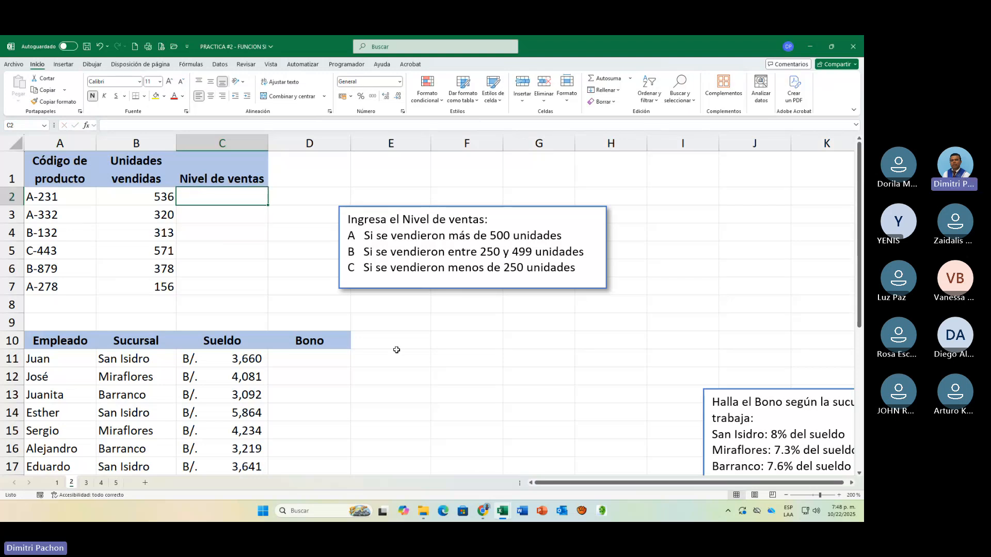
pyautogui.write('=SI(')
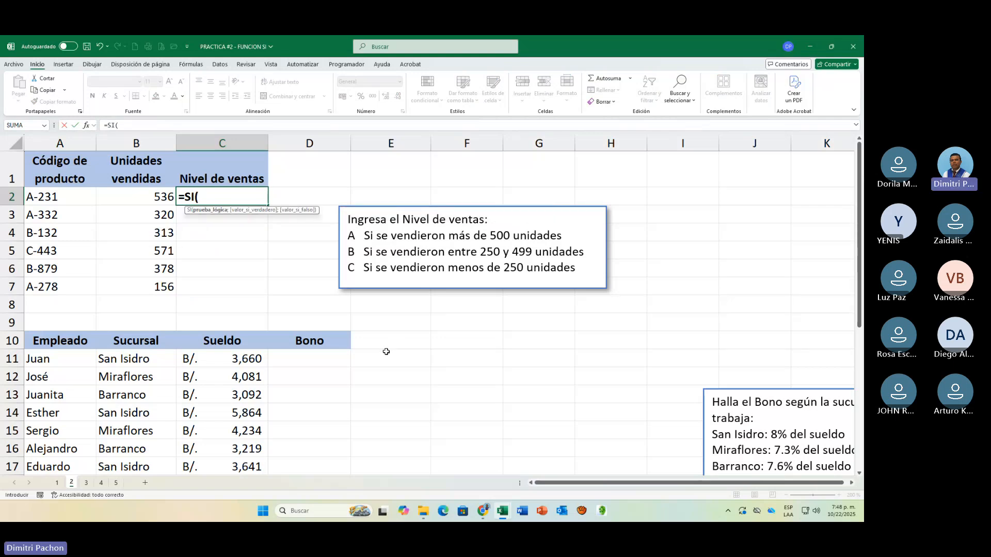
pyautogui.click(154, 196)
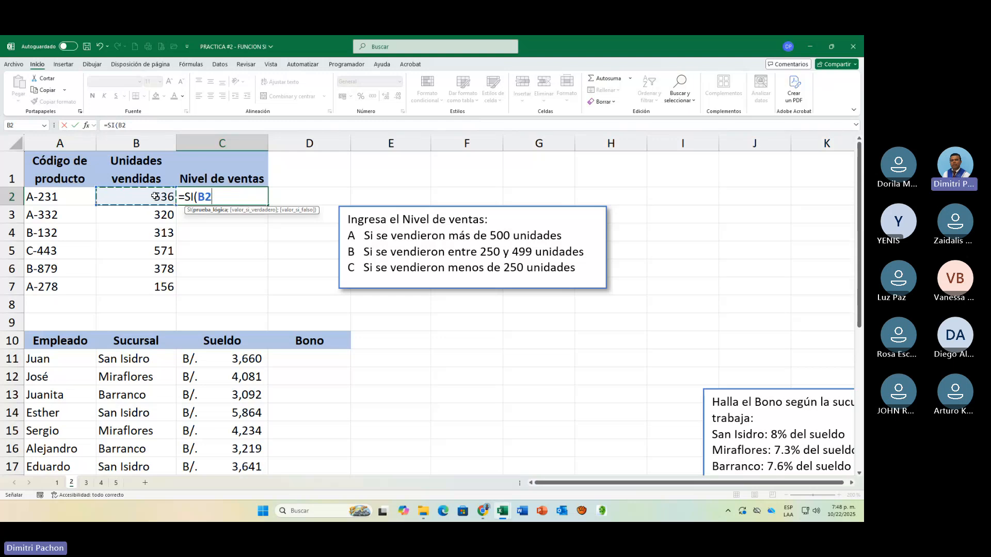
pyautogui.write('>5')
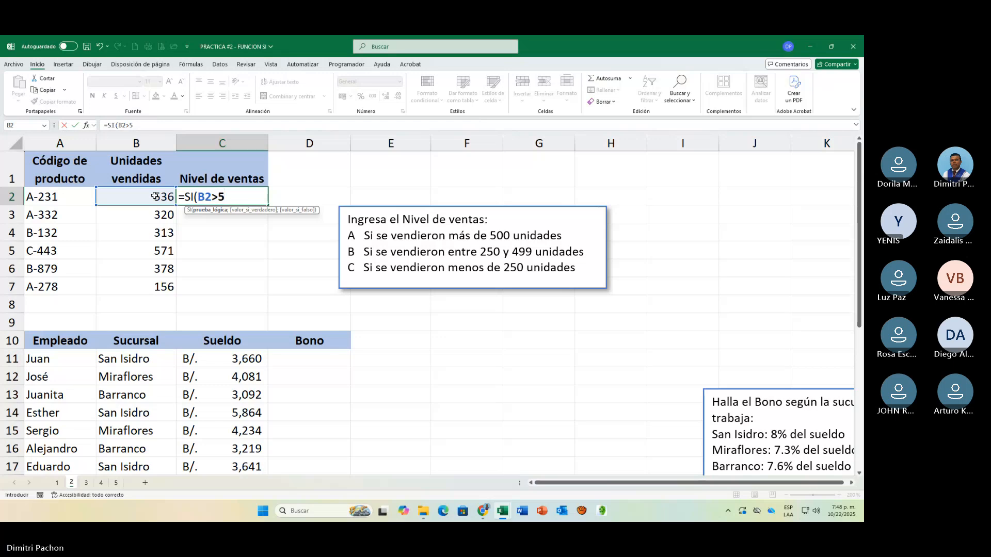
pyautogui.write('00;"')
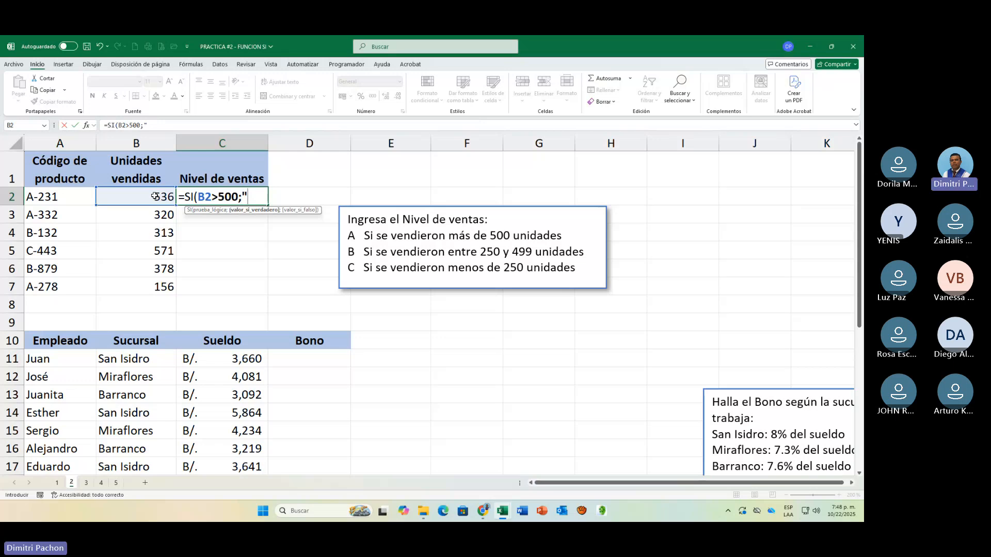
pyautogui.write('A"')
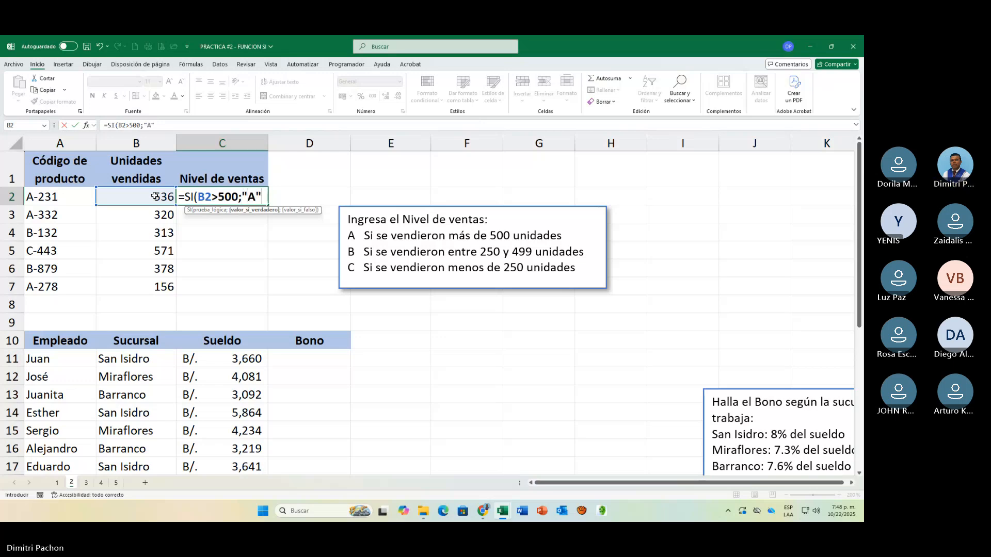
# Step: Complete the C2 formula with a nested SI that returns "C" when B2<250 and otherwise "B"
pyautogui.write(';SI')
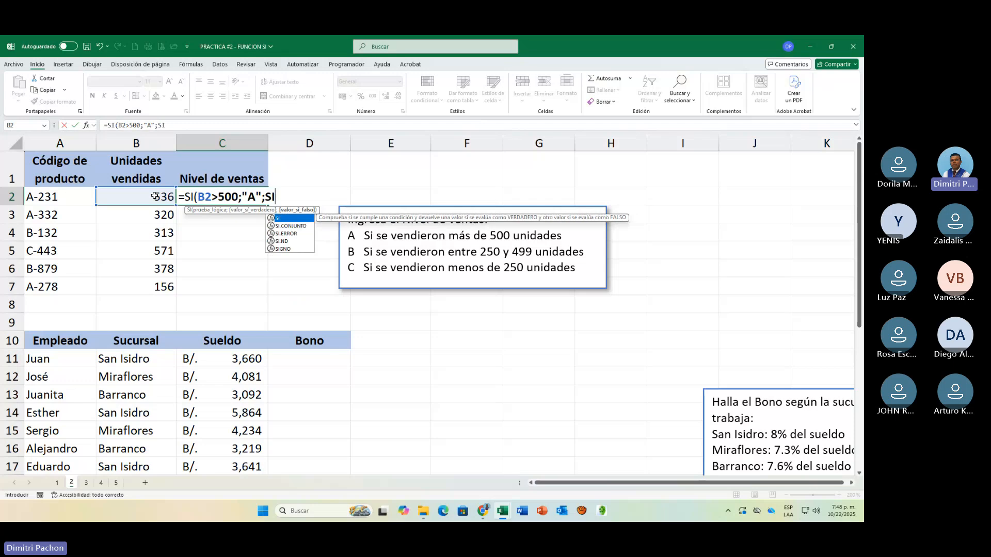
pyautogui.write('(')
pyautogui.click(139, 201)
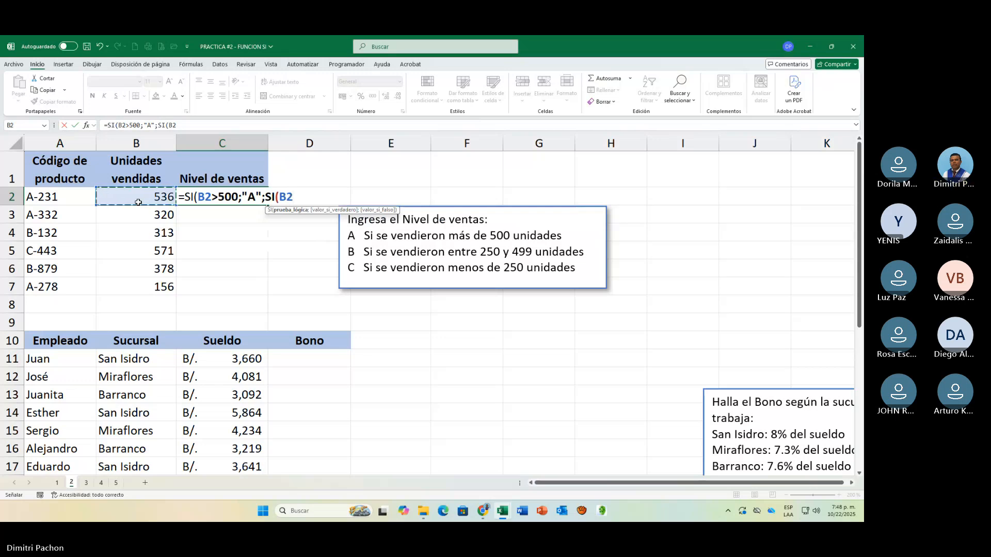
pyautogui.write('<')
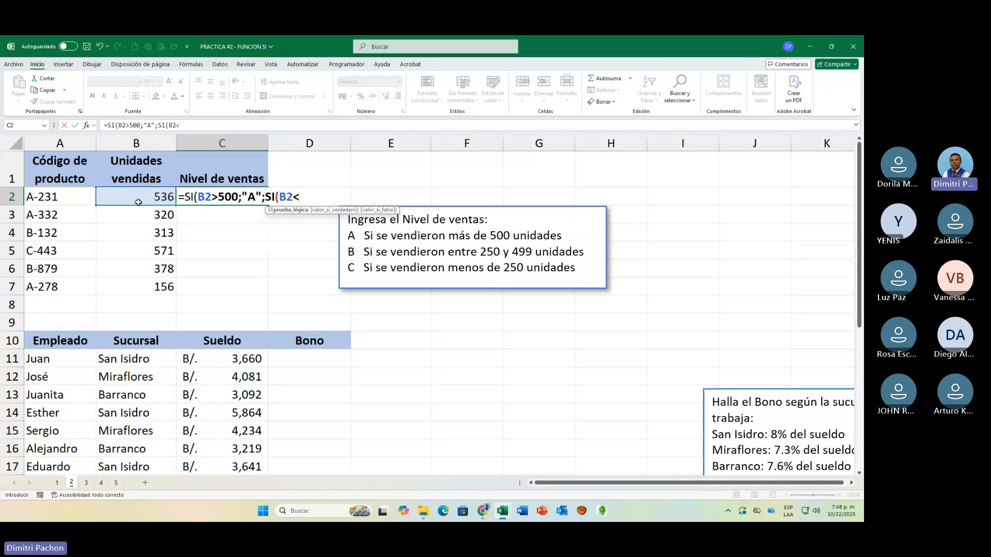
pyautogui.write('250;')
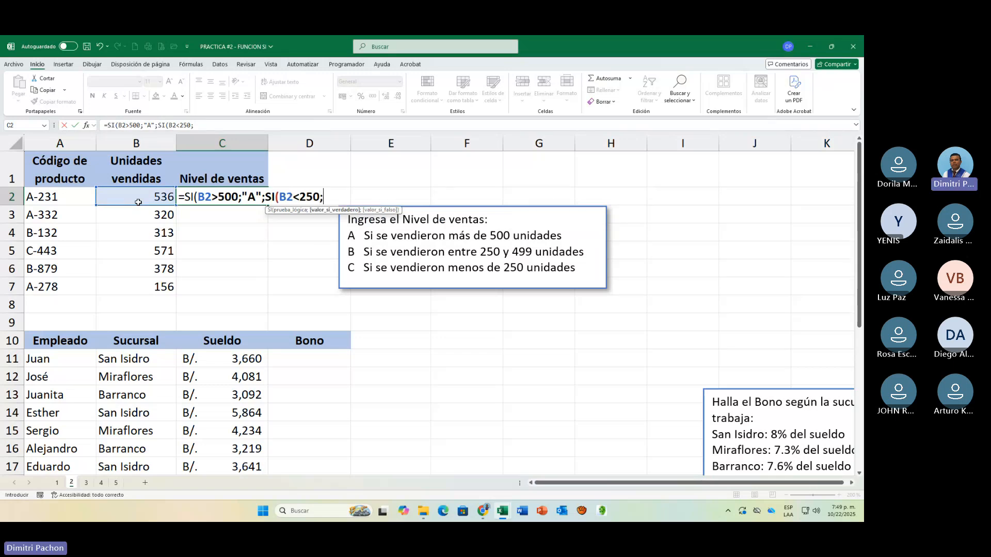
pyautogui.write('"C";"')
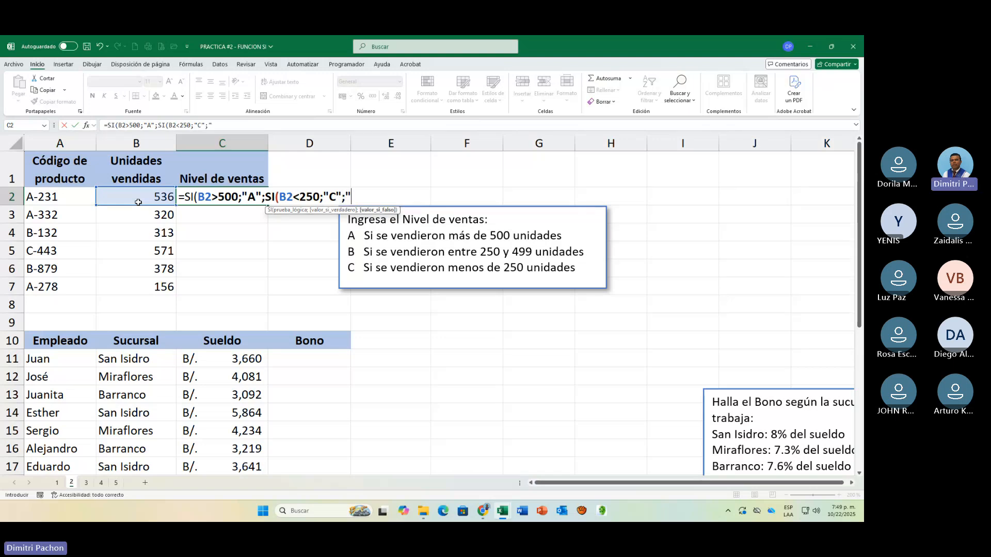
pyautogui.write('B")')
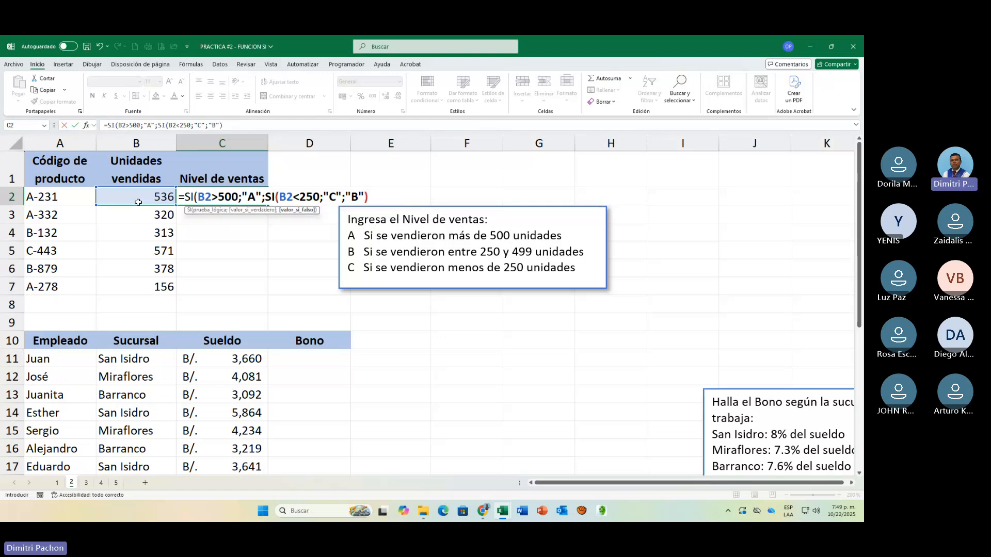
pyautogui.write(')')
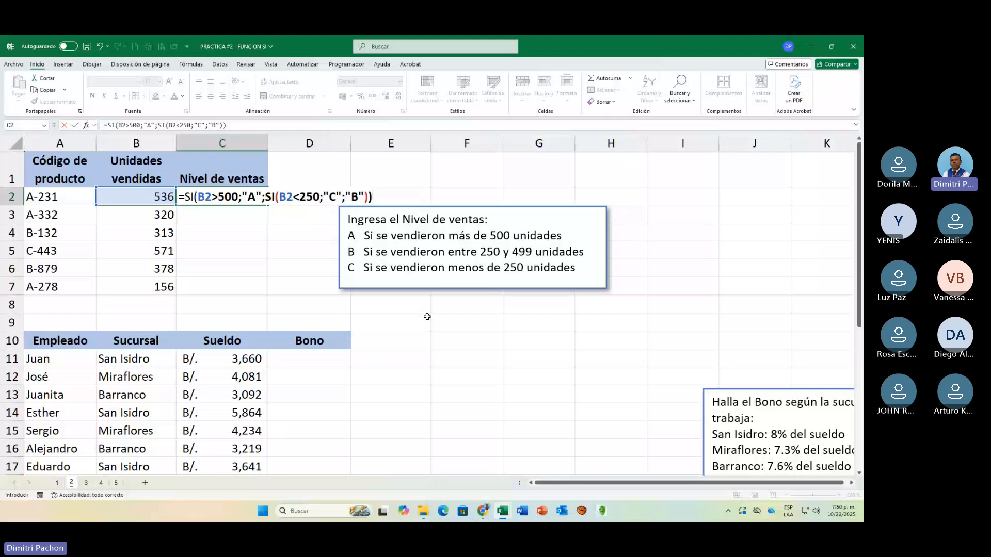
pyautogui.hotkey('ctrl', 'Return')
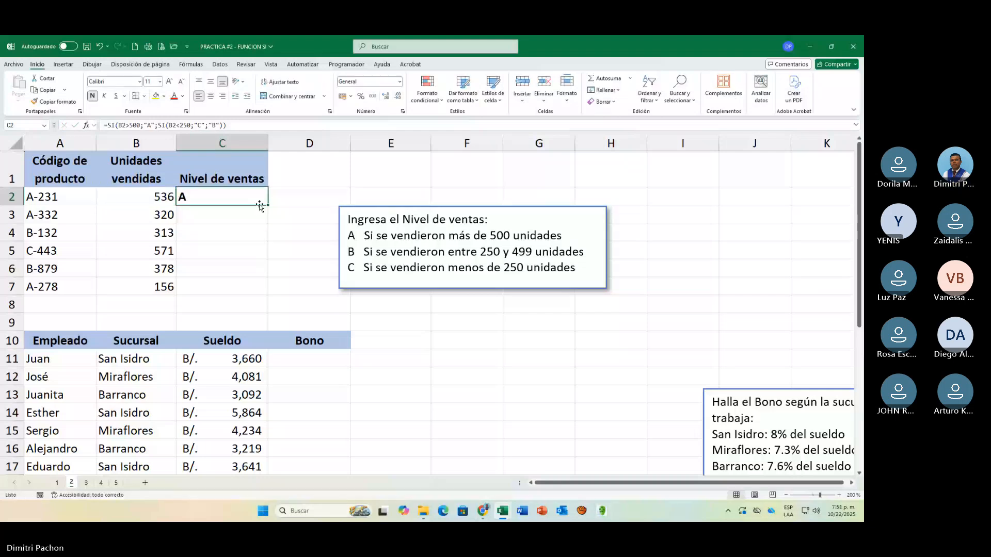
# Step: Fill the Nivel de ventas formula from C2 down to C7 and center the cells
pyautogui.doubleClick(268, 205)
pyautogui.click(211, 96)
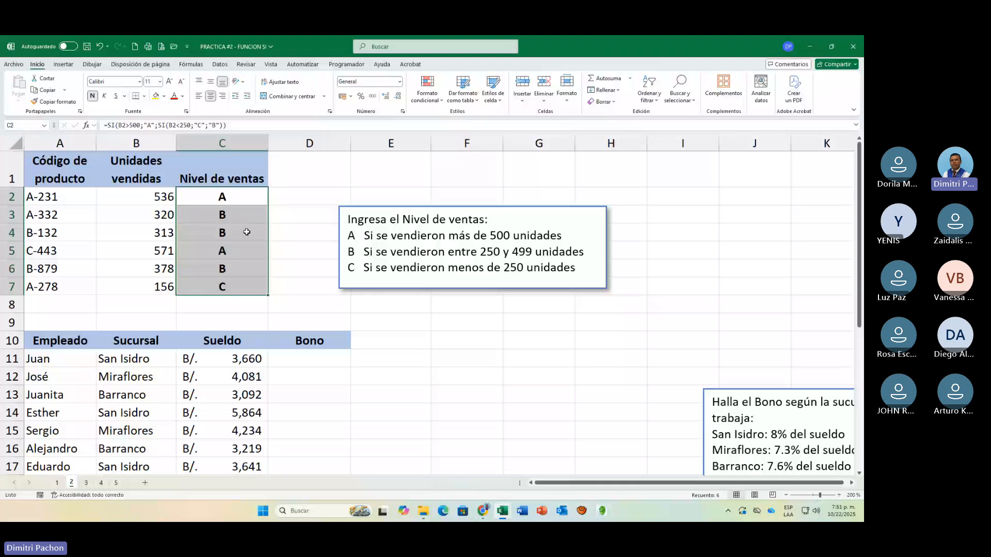
# Step: Move the Bono instructions text box beside the employee table, over columns E to H at about rows 12 to 17
pyautogui.scroll(-1, 265, 379)
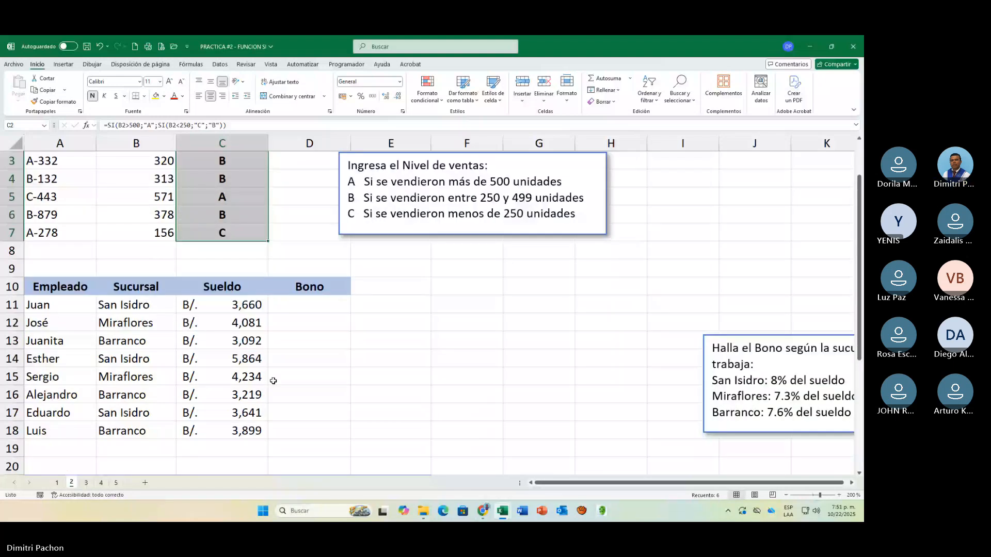
pyautogui.click(793, 420)
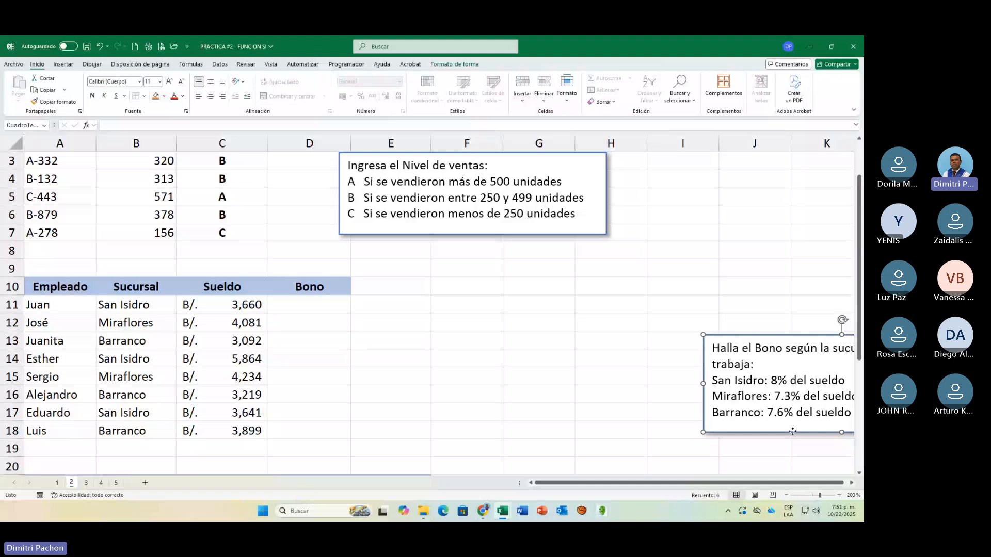
pyautogui.moveTo(792, 431); pyautogui.dragTo(444, 424)
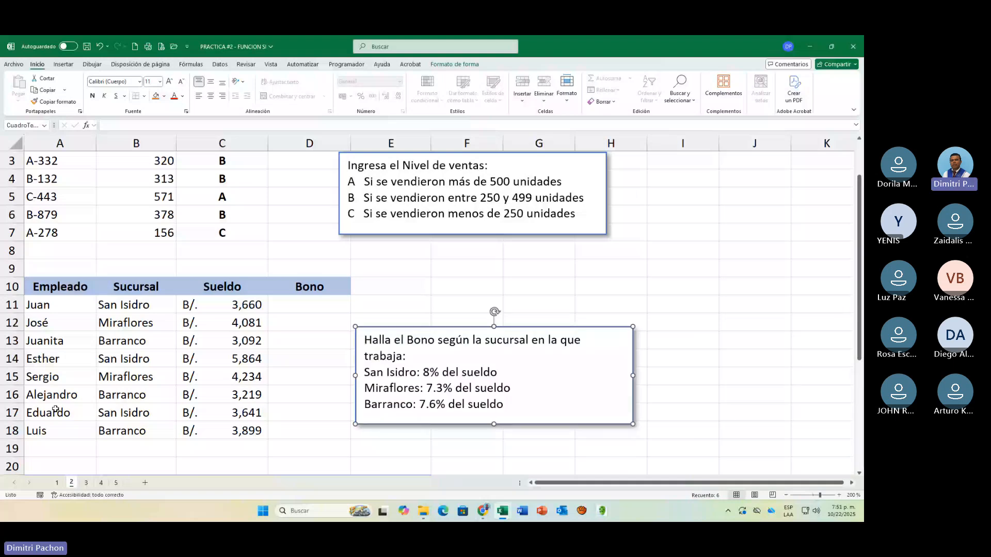
pyautogui.press('Escape')
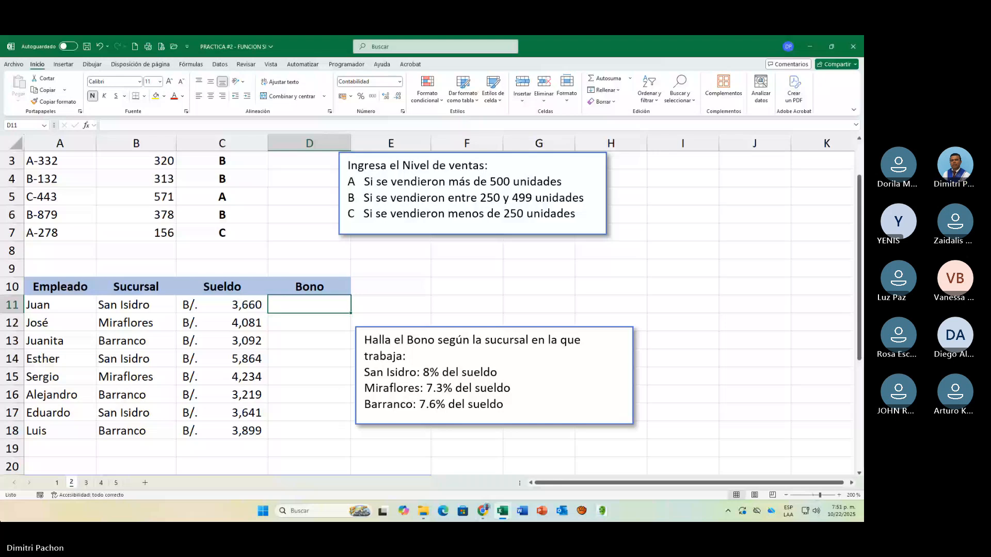
# Step: Begin an SI formula in D11 that gives 8% when B11 equals "SAN ISIDRO"
pyautogui.write('=SI(')
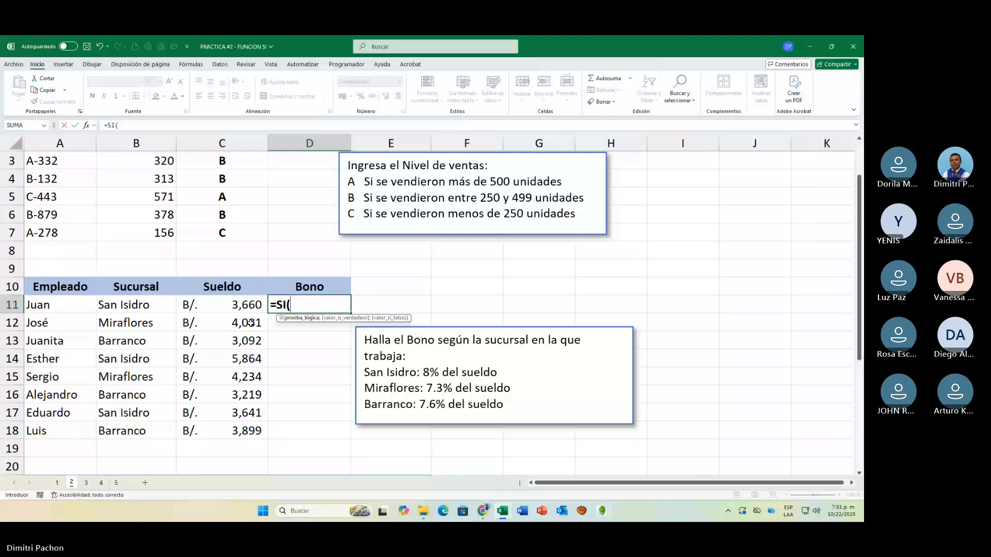
pyautogui.click(151, 311)
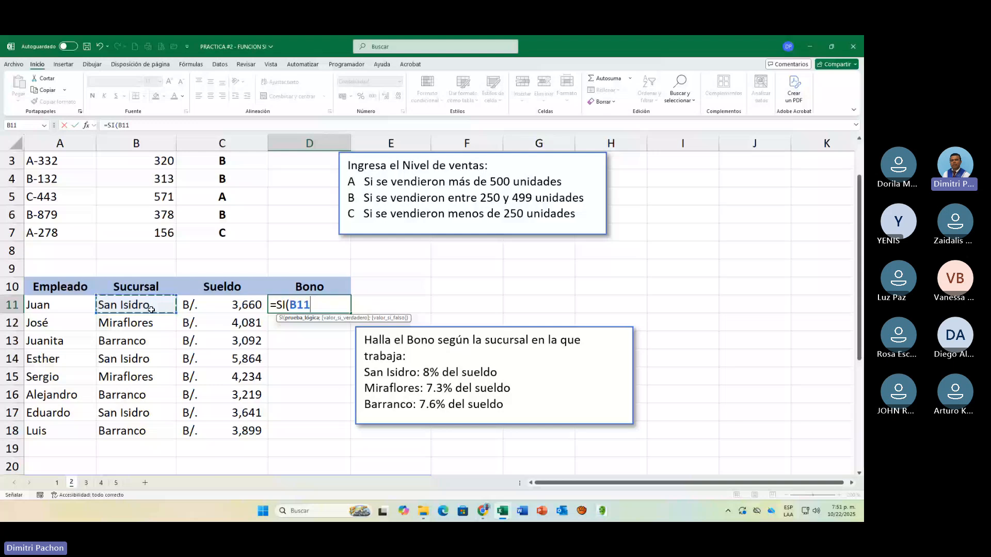
pyautogui.write('="SAN ISIDRO"')
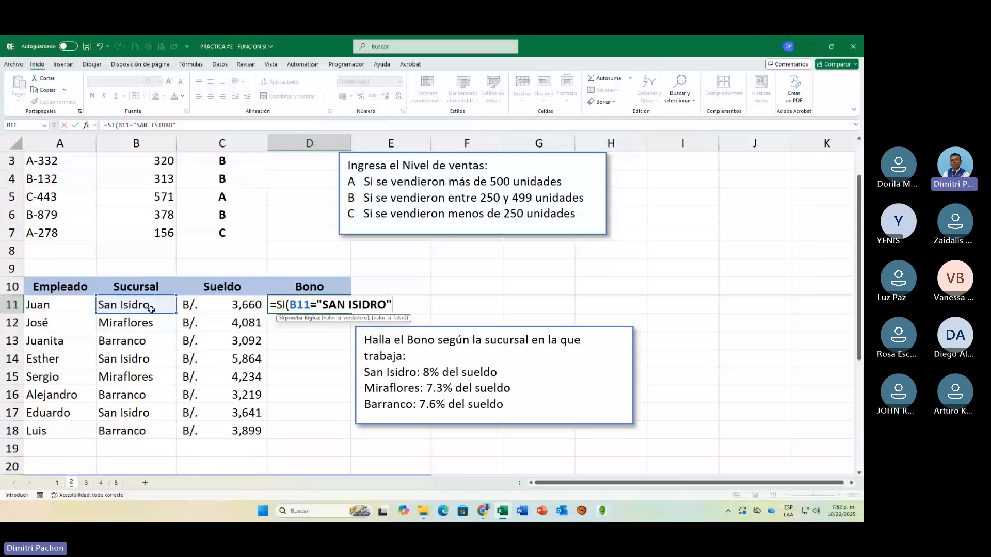
pyautogui.write(';8%')
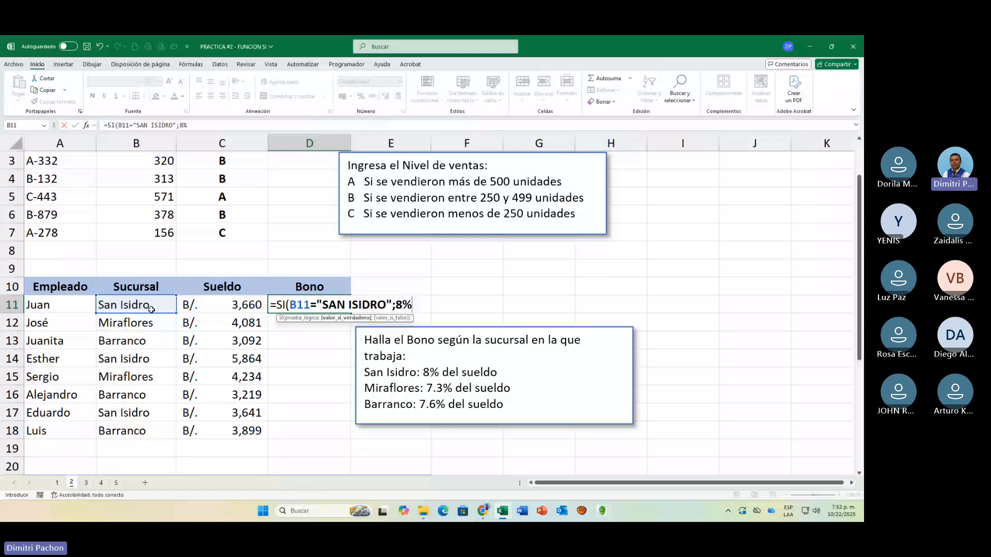
# Step: Add a nested SI to the D11 formula giving 7.3% when B11 equals "MIRAFLORES" and otherwise 7.6%, closing both functions
pyautogui.write(';SI(')
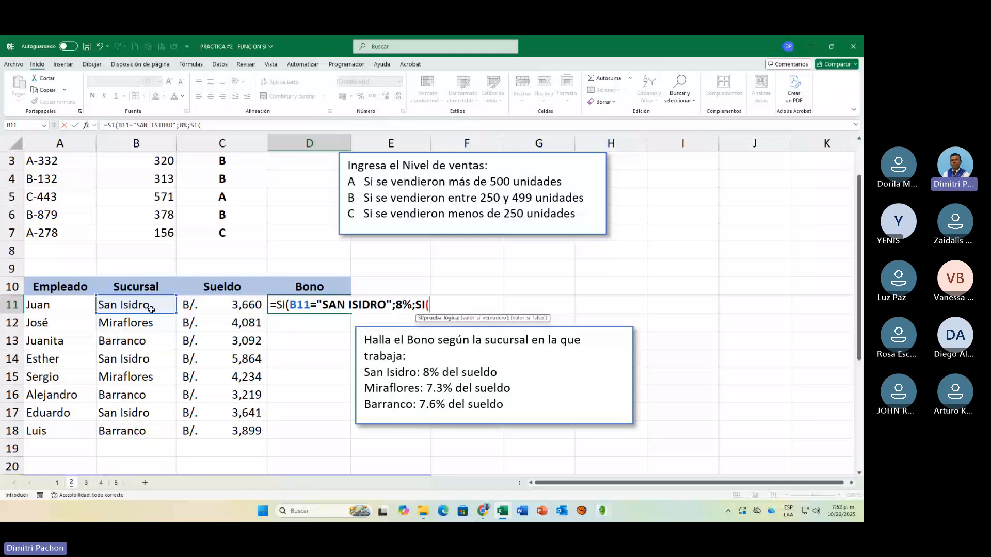
pyautogui.click(164, 308)
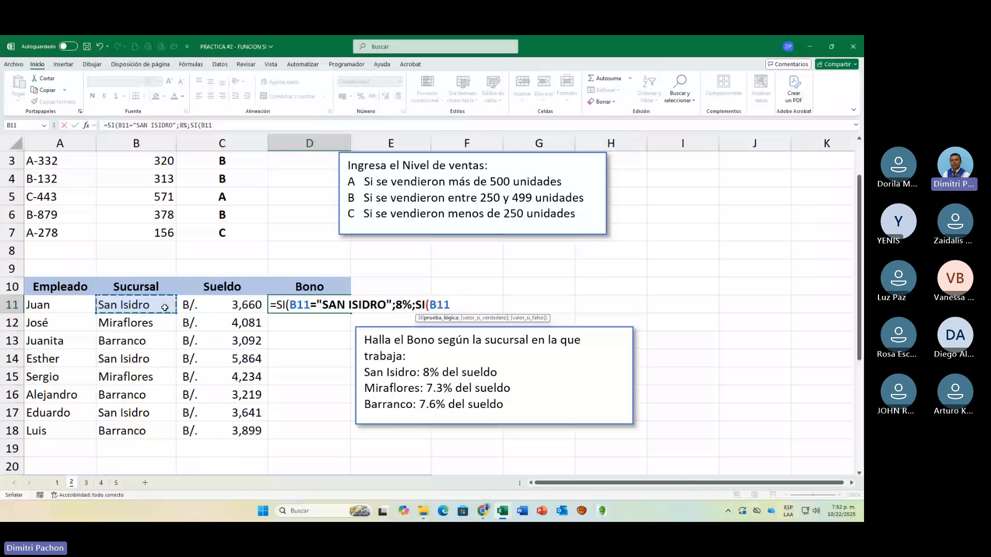
pyautogui.write('="MI')
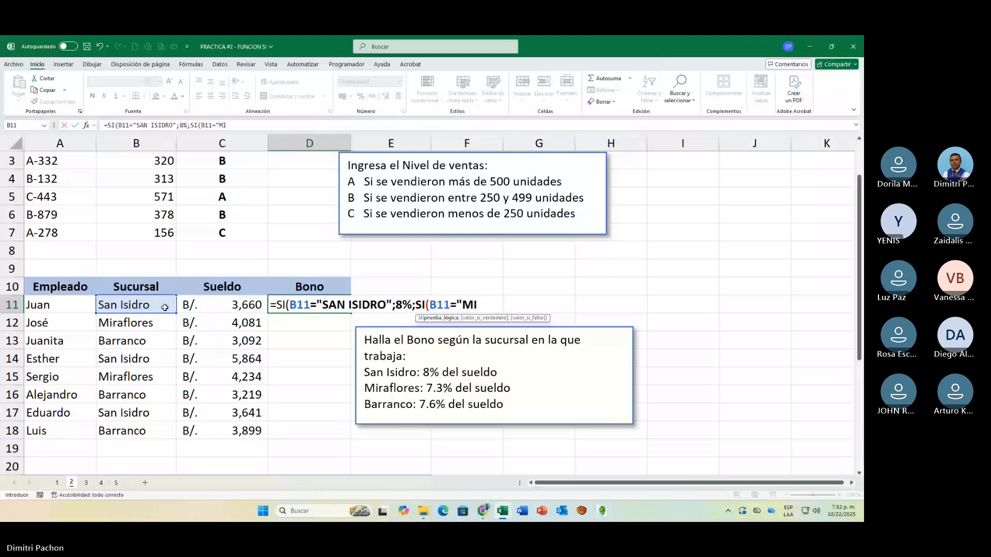
pyautogui.write('RAFLORES"')
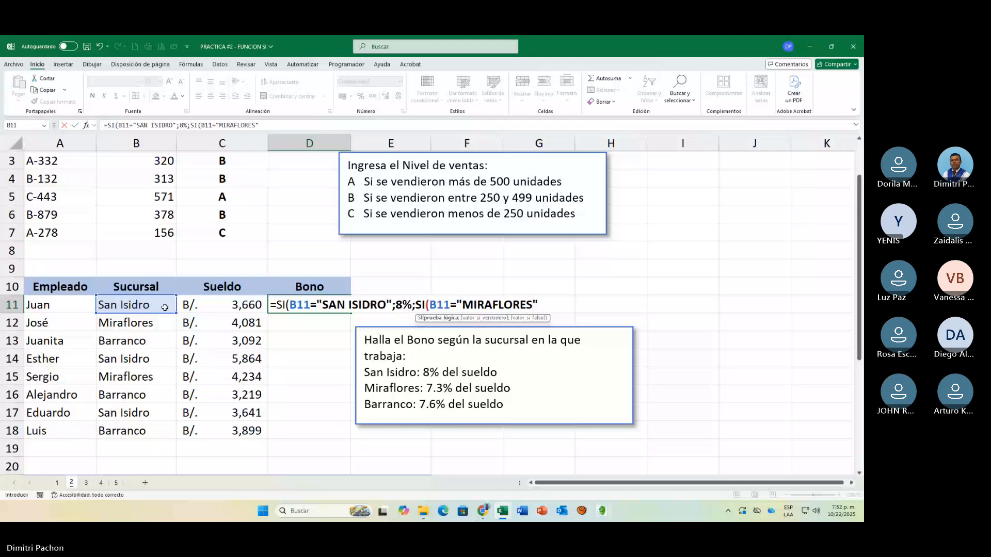
pyautogui.write(';')
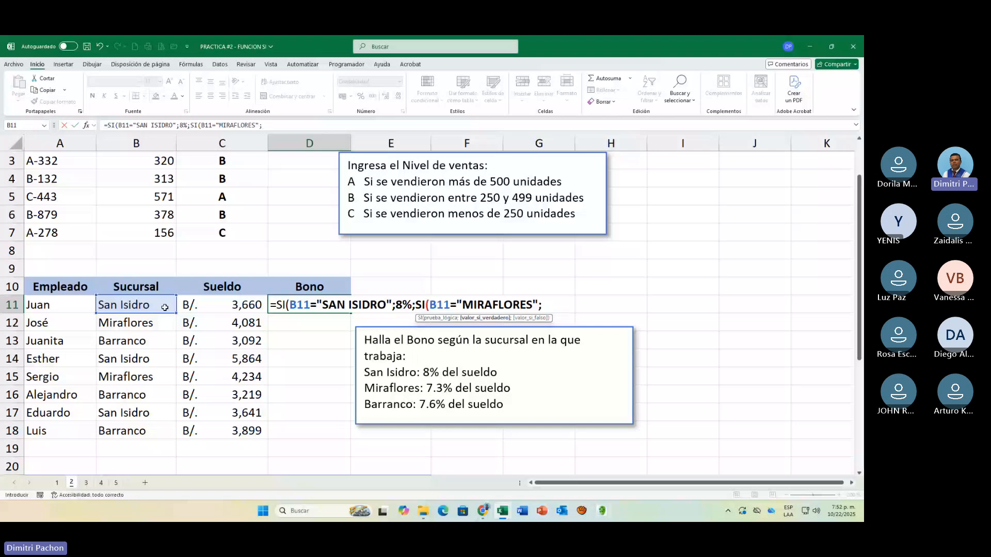
pyautogui.write('7.3%')
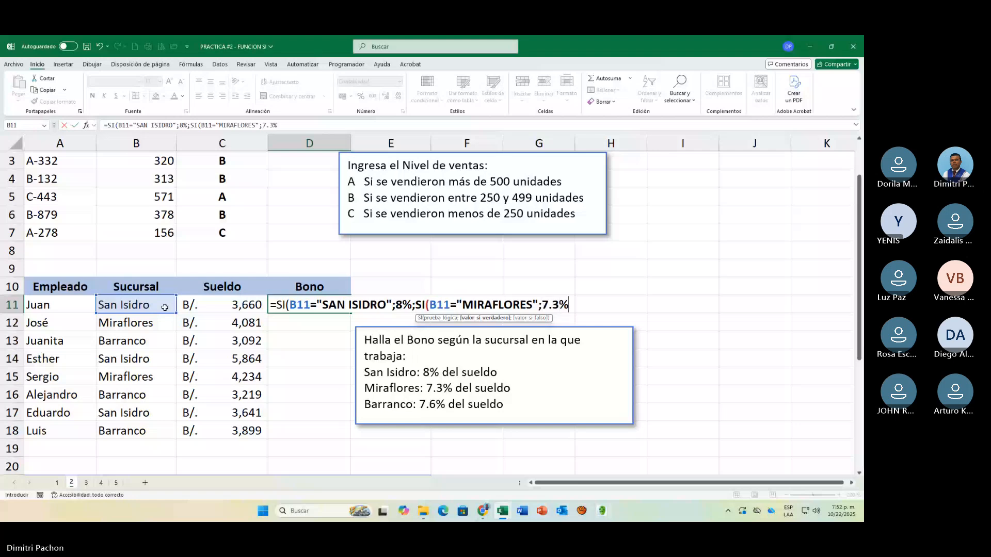
pyautogui.write(';')
pyautogui.write('7.')
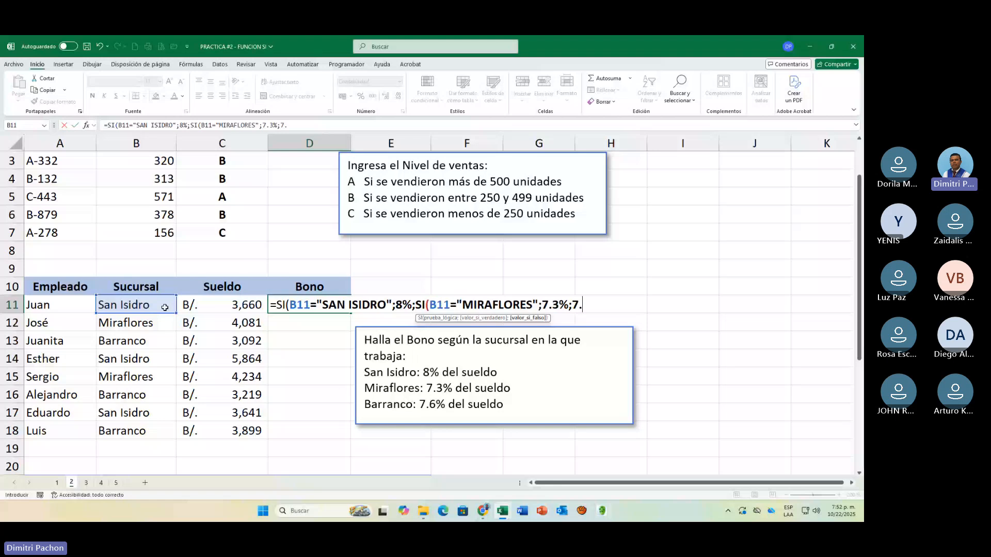
pyautogui.write('6%)')
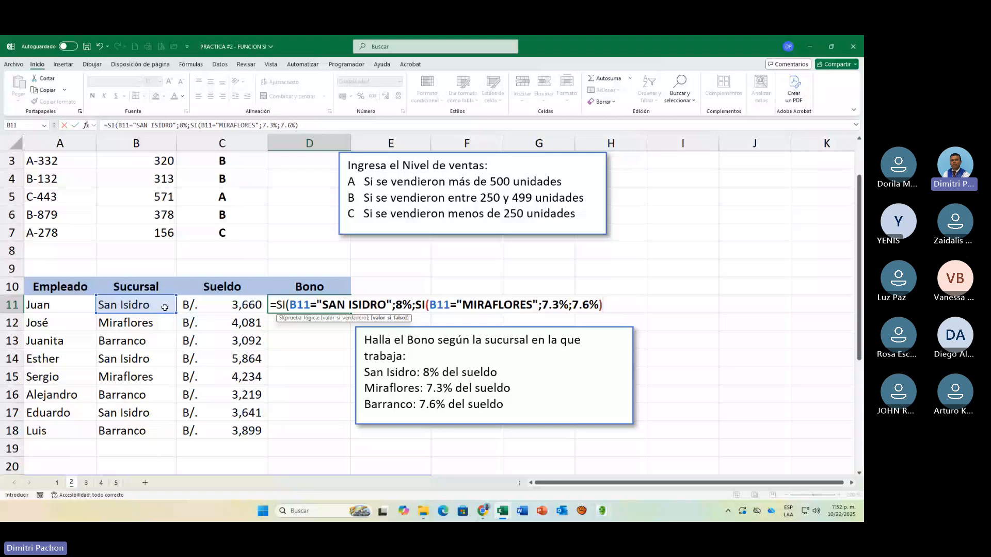
pyautogui.write(')')
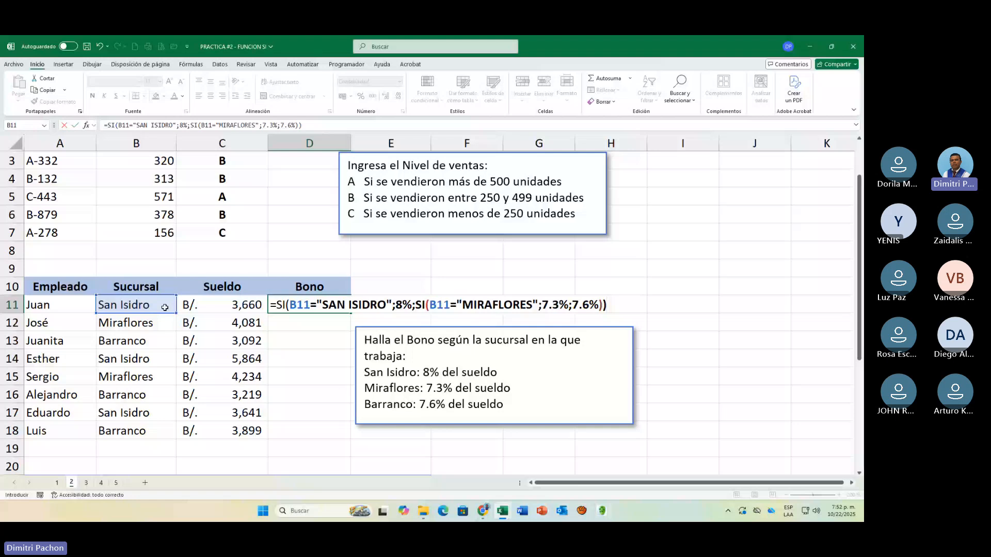
# Step: Multiply the SI result in D11 by the salary in C11 and fill the Bono formula down to D18
pyautogui.write('*')
pyautogui.click(220, 311)
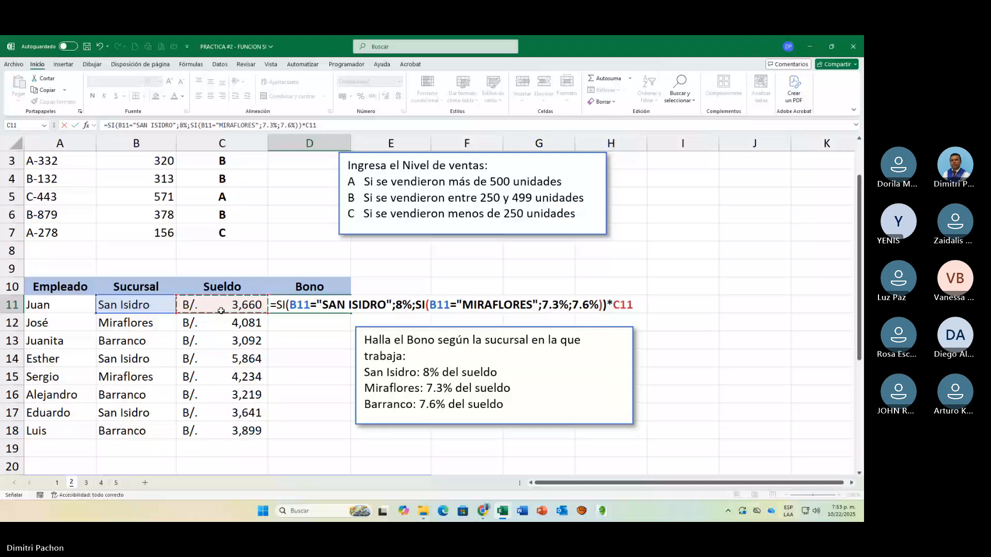
pyautogui.hotkey('ctrl', 'Return')
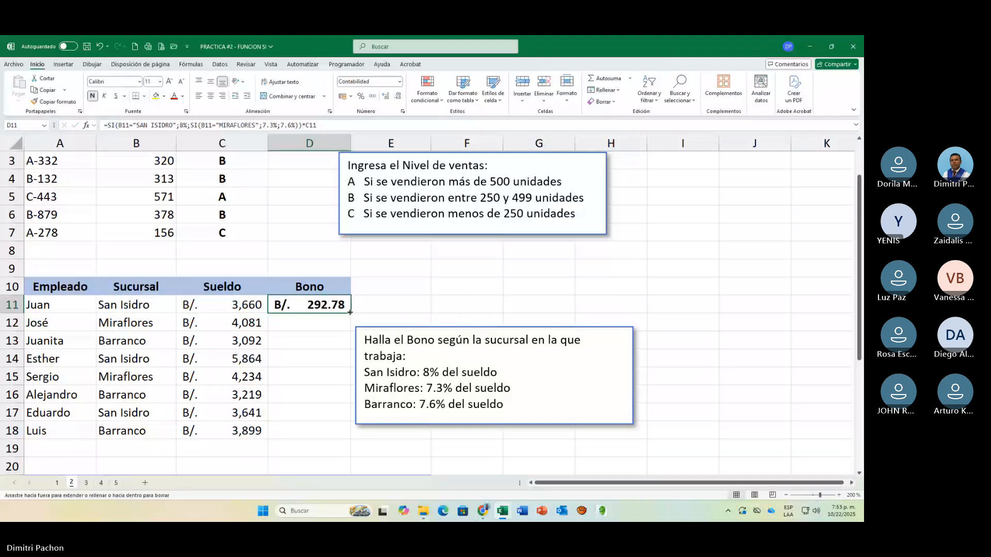
pyautogui.doubleClick(350, 313)
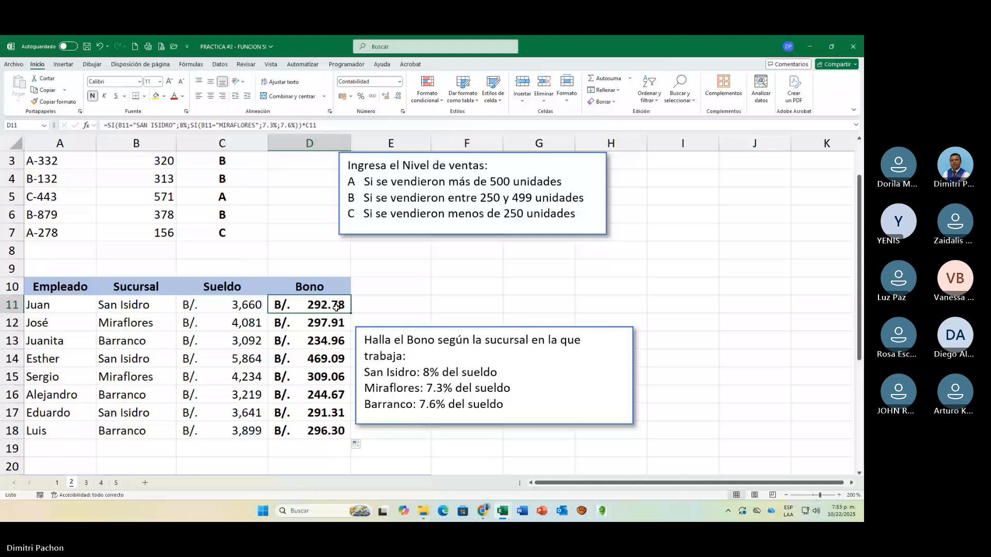
# Step: Review the nested SI formula for the Bono in D11
pyautogui.doubleClick(337, 308)
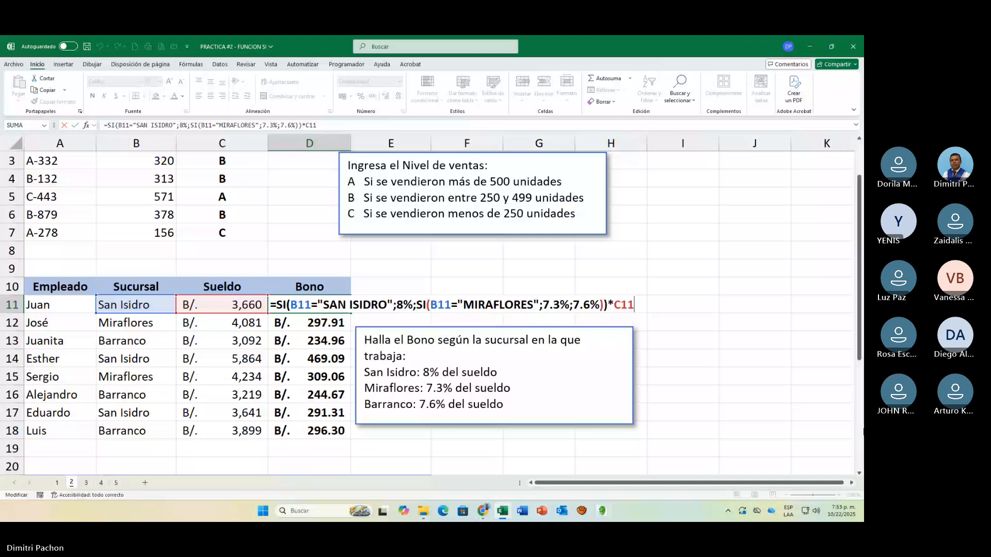
pyautogui.press('Return')
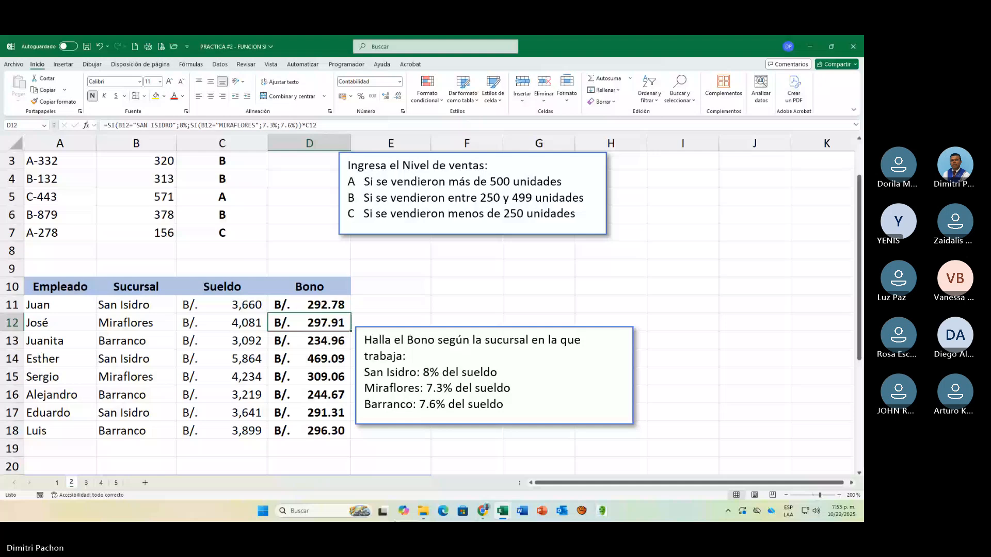
# Step: Open sheet 3 and enlarge its zoom to 180%
pyautogui.click(86, 483)
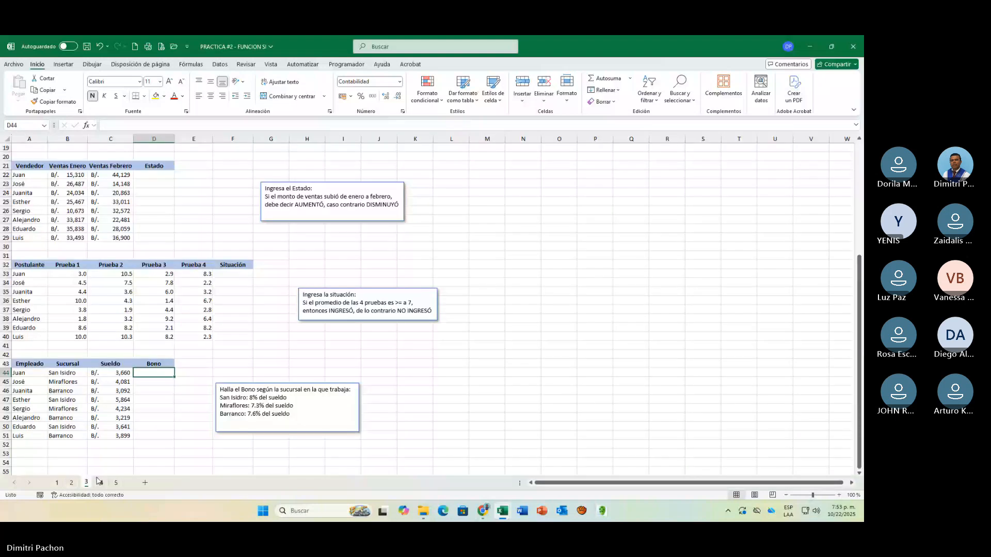
pyautogui.scroll(2, 314, 336)
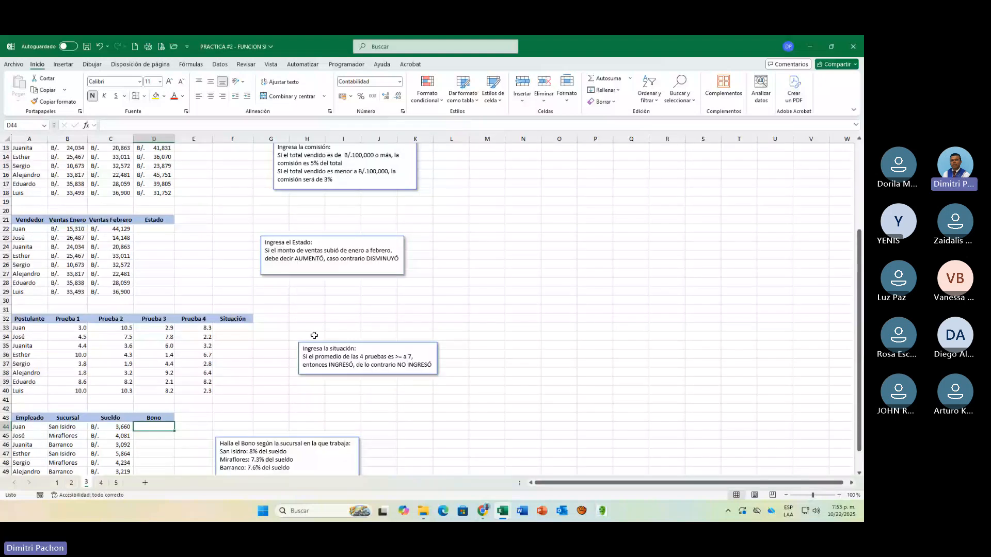
pyautogui.scroll(4, 314, 336)
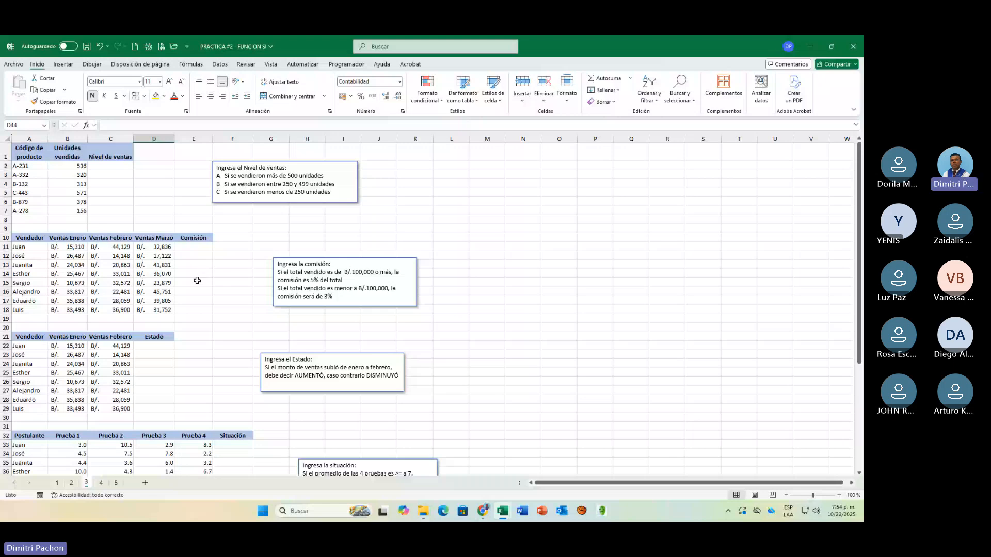
pyautogui.click(838, 495)
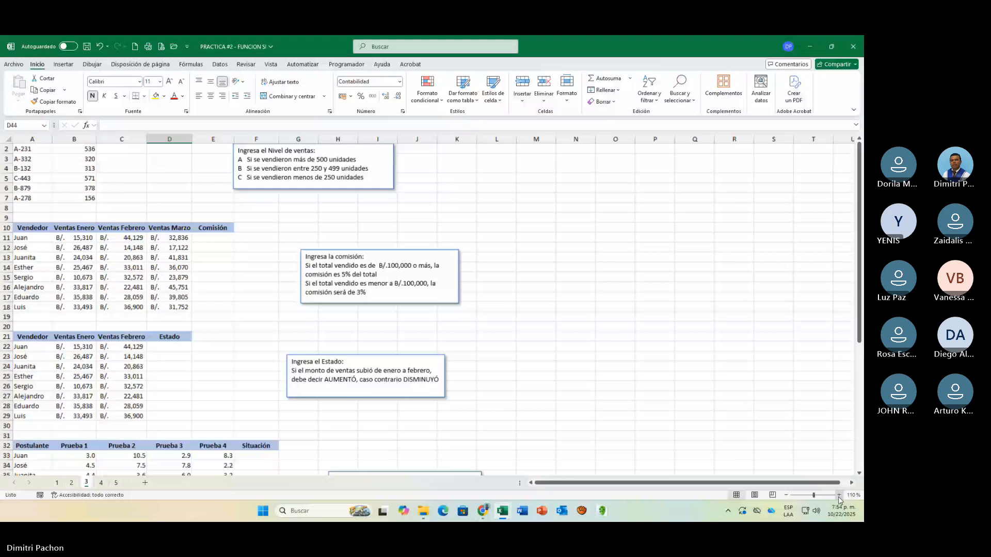
pyautogui.click(839, 495)
pyautogui.click(839, 495)
pyautogui.click(838, 495)
pyautogui.click(839, 495)
pyautogui.click(839, 495)
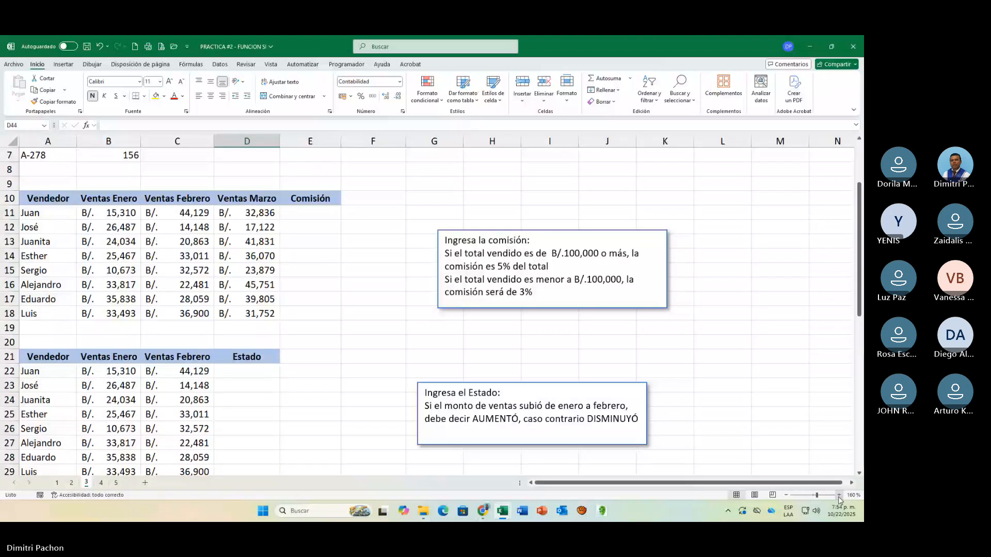
pyautogui.click(839, 495)
pyautogui.click(838, 496)
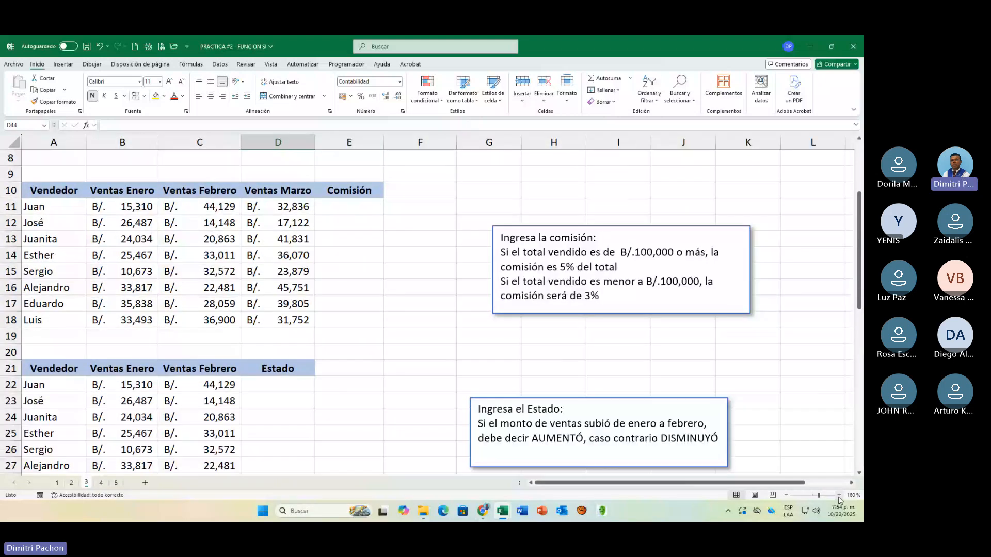
# Step: Move the Comisión instructions text box beside the sales table, over columns F to I at about rows 12 to 17
pyautogui.moveTo(859, 305); pyautogui.dragTo(859, 312)
pyautogui.click(700, 290)
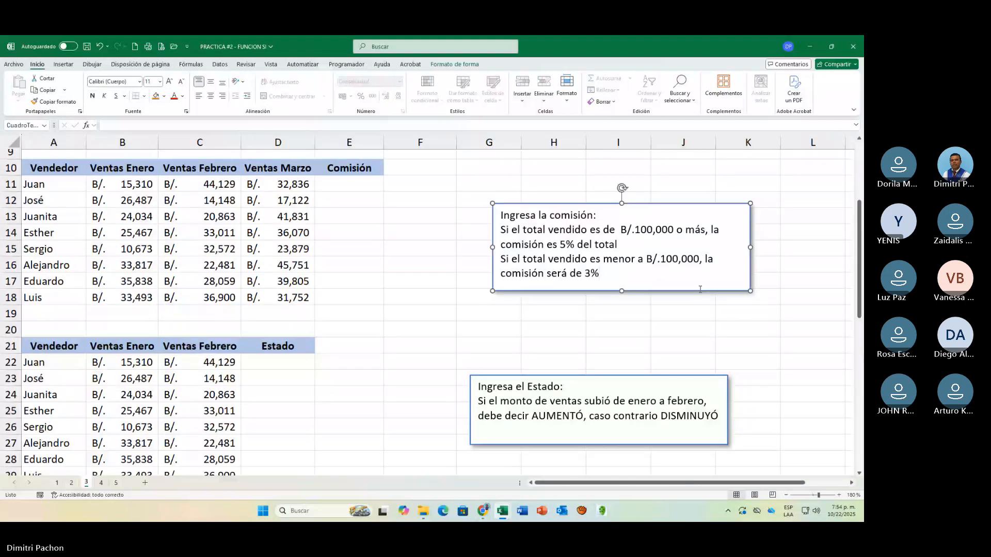
pyautogui.moveTo(699, 292); pyautogui.dragTo(595, 291)
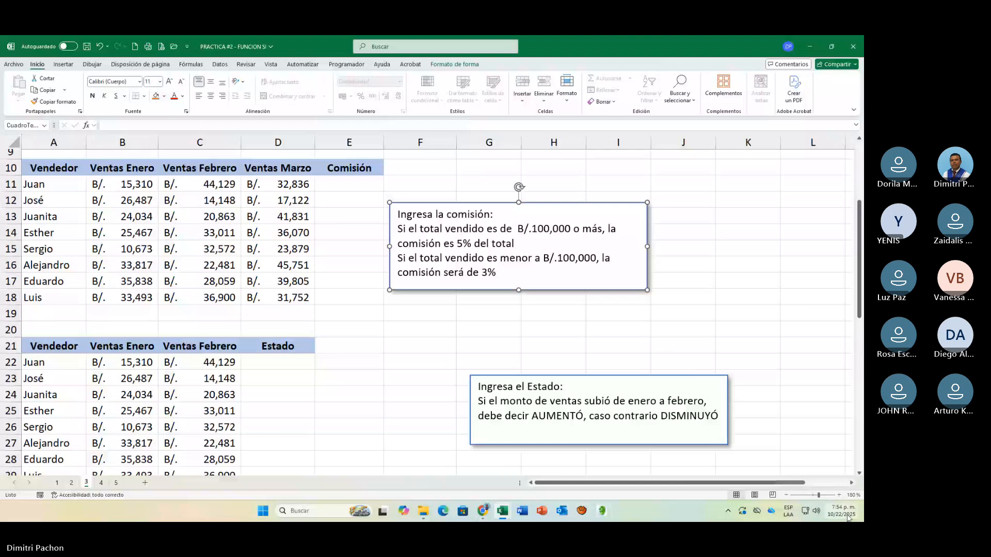
pyautogui.moveTo(847, 518)
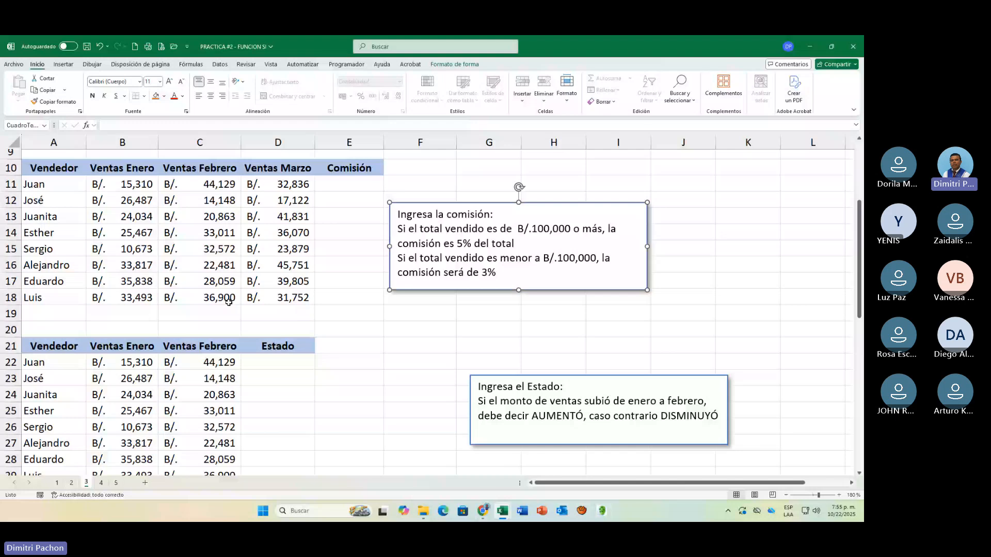
# Step: Begin an SI formula in E11 that tests whether the SUMA of B11:D11 is greater than or equal to 100000
pyautogui.click(333, 189)
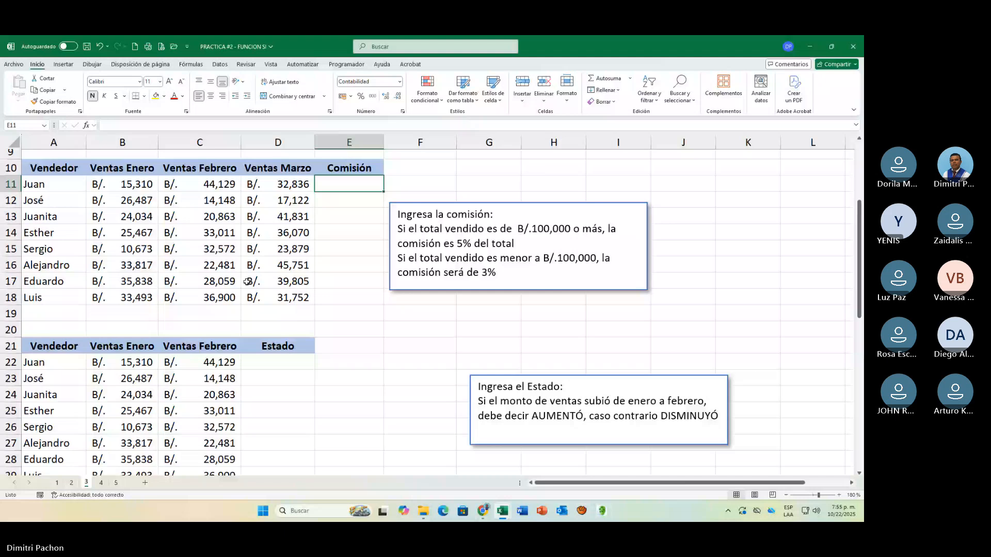
pyautogui.write('=SI(')
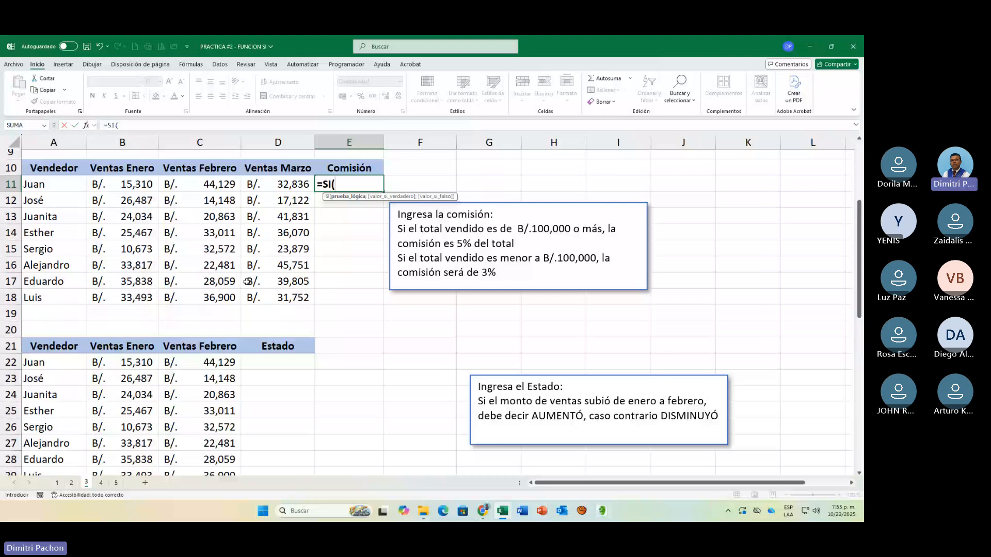
pyautogui.write('SUMA(')
pyautogui.moveTo(106, 184); pyautogui.dragTo(280, 185)
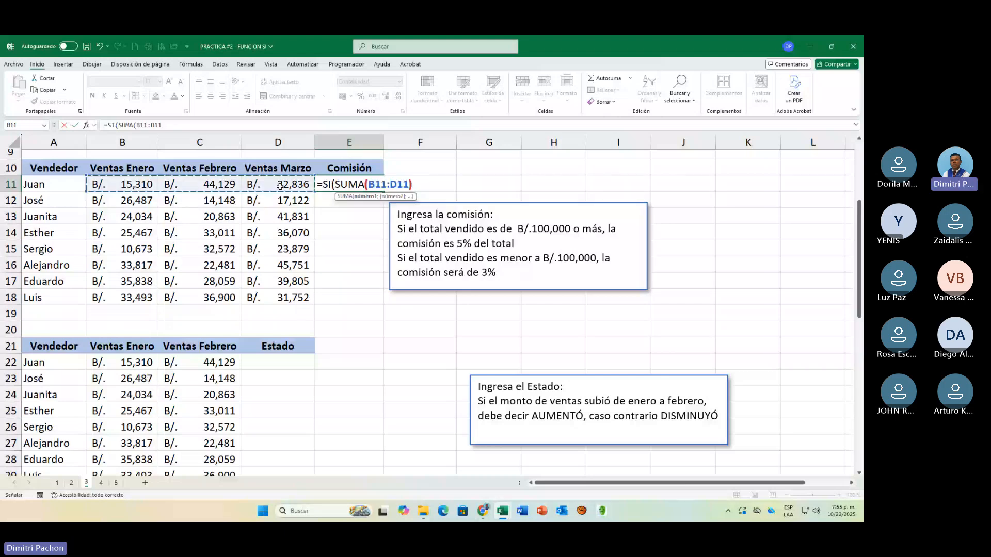
pyautogui.write(')')
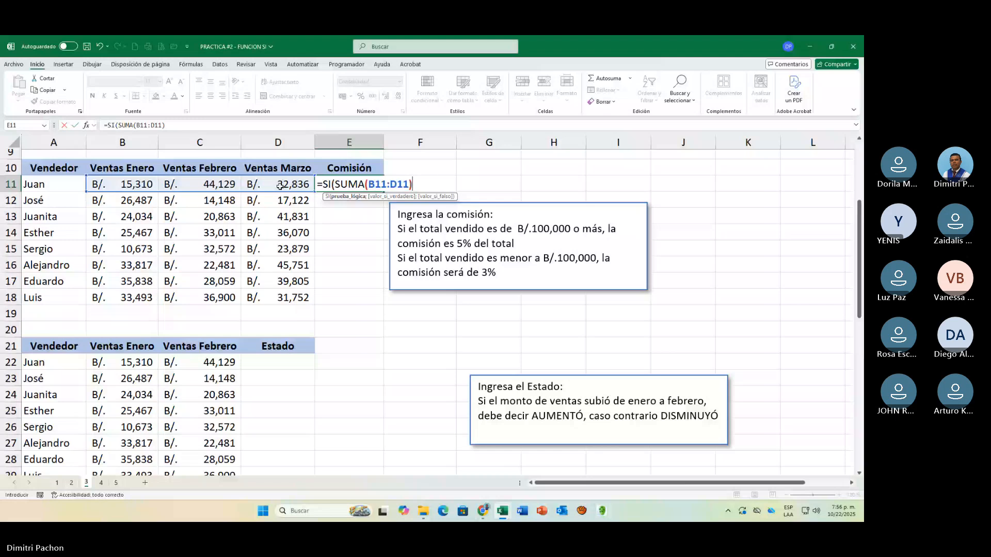
pyautogui.write('>')
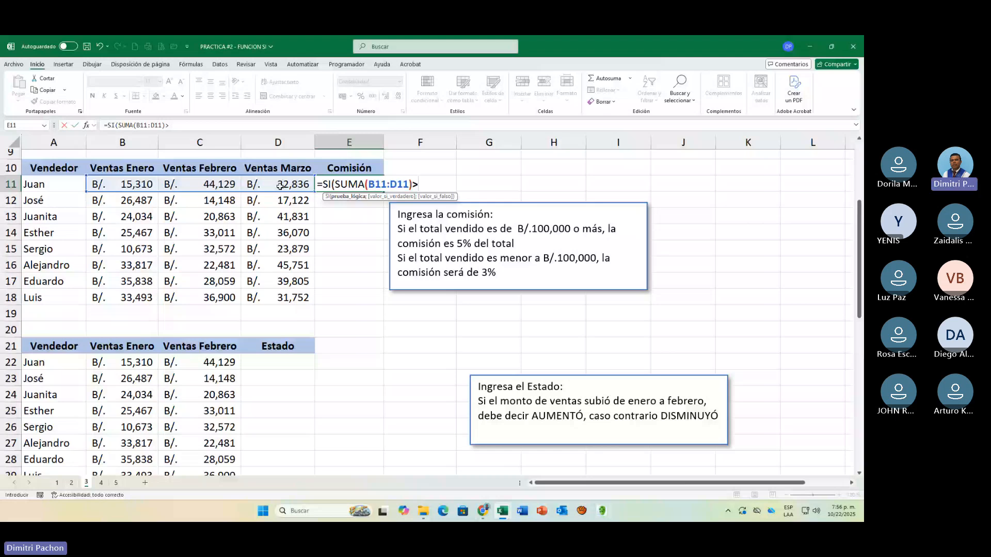
pyautogui.write('=100000;')
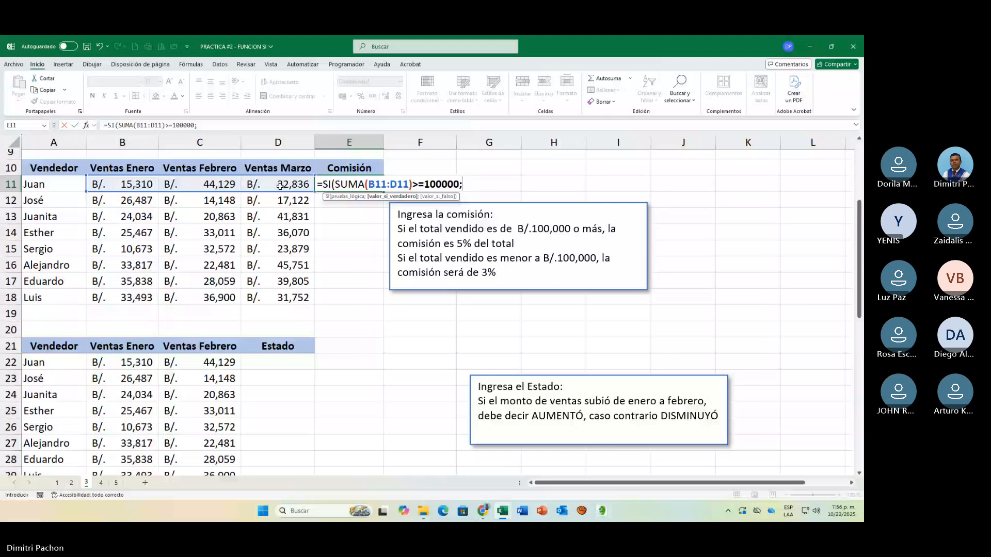
# Step: Give the E11 SI function 5% when the test is true and 3% otherwise, and close it
pyautogui.write('5%')
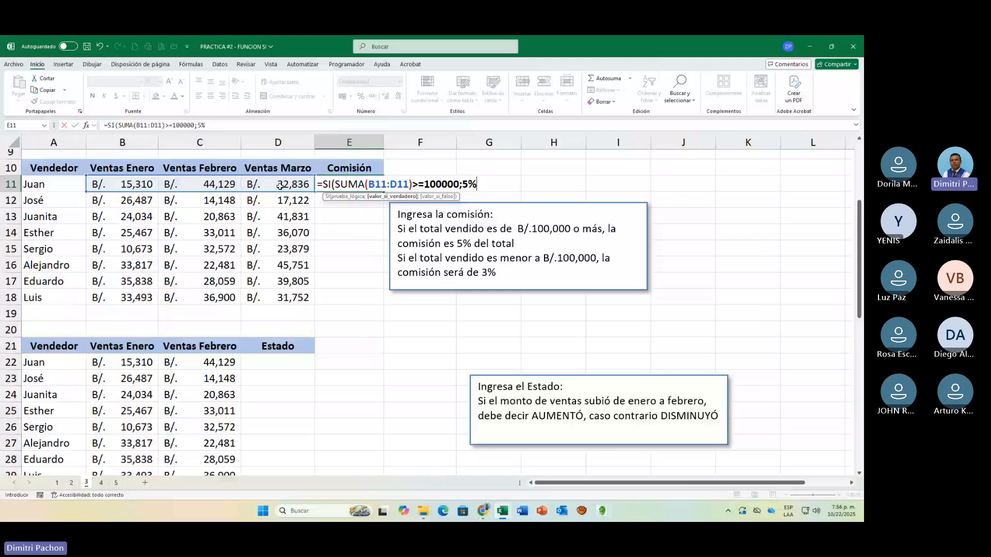
pyautogui.write(';')
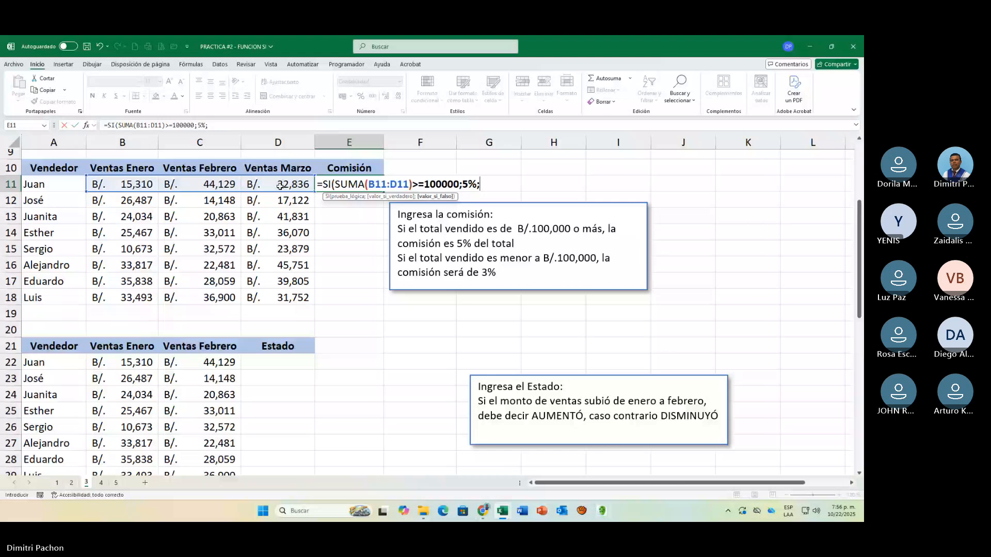
pyautogui.write('3%')
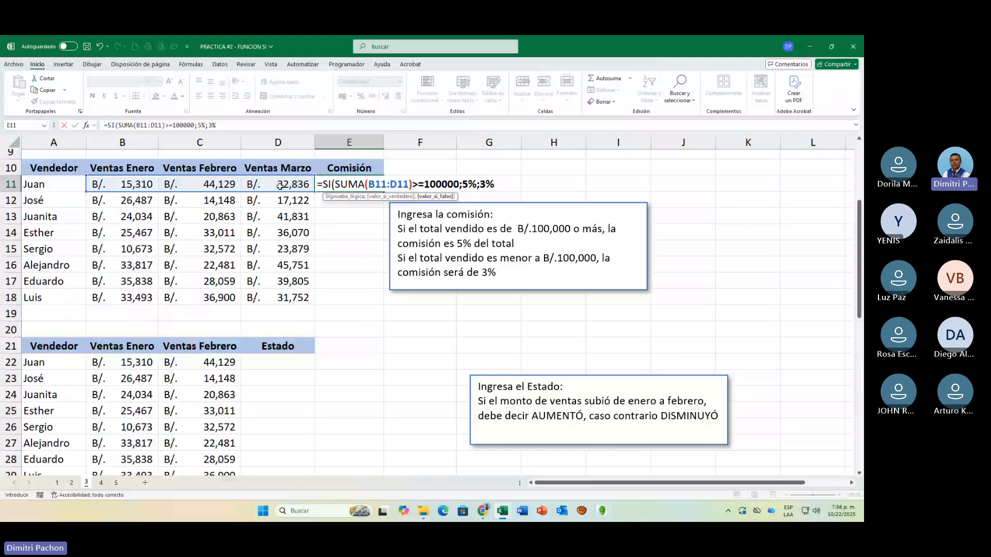
pyautogui.write(')')
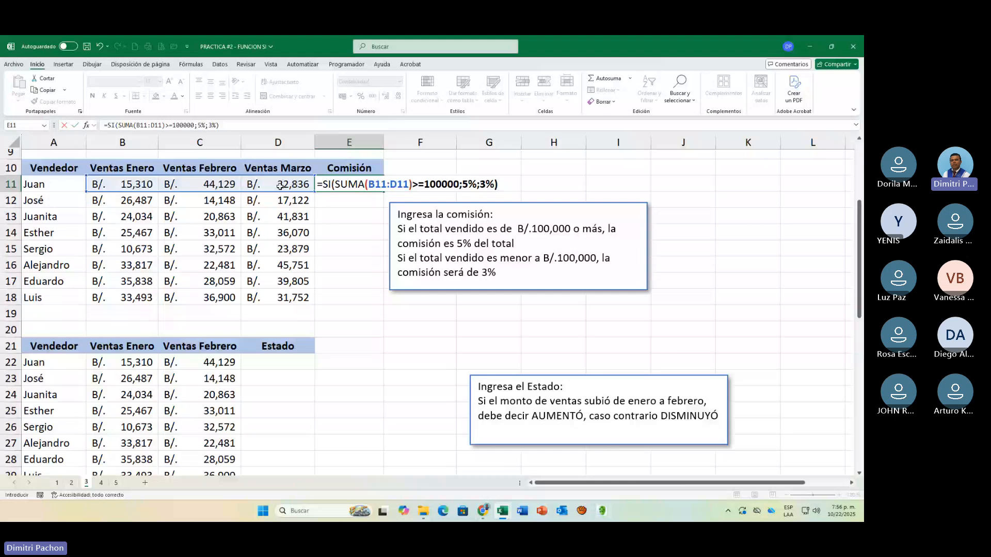
# Step: Multiply the SI result in E11 by SUMA(B11:D11) and fill the Comisión formula down to E18
pyautogui.write('*')
pyautogui.write('SUMA')
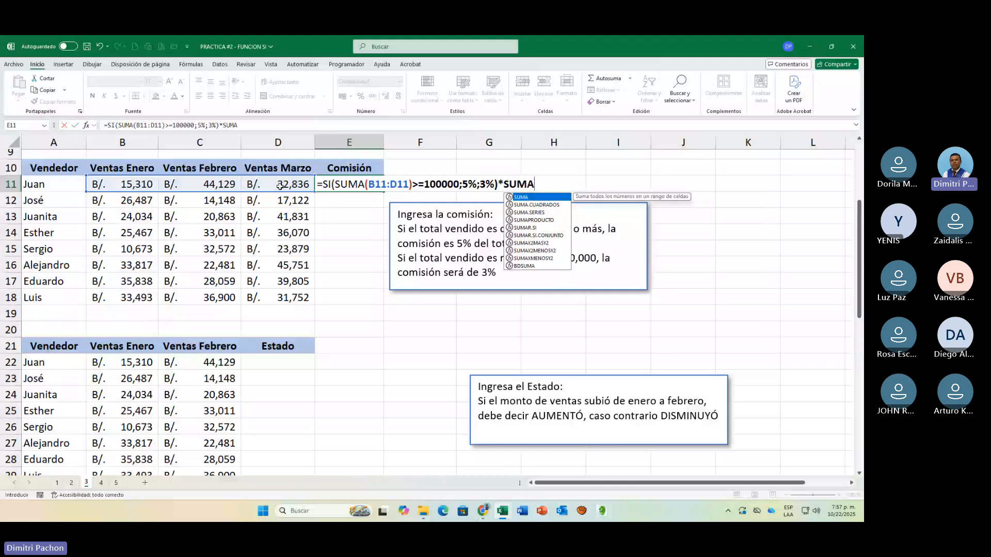
pyautogui.write('(')
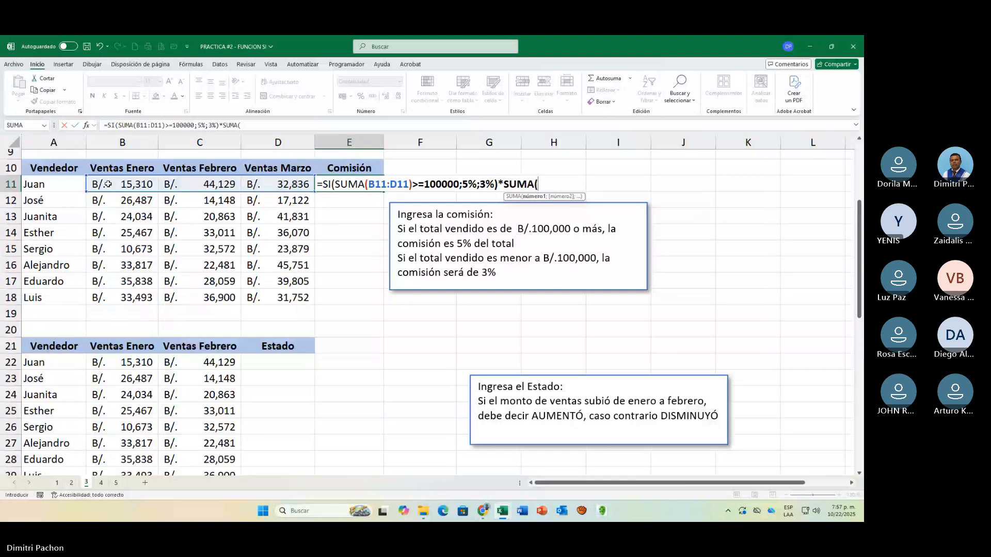
pyautogui.moveTo(108, 184); pyautogui.dragTo(279, 188)
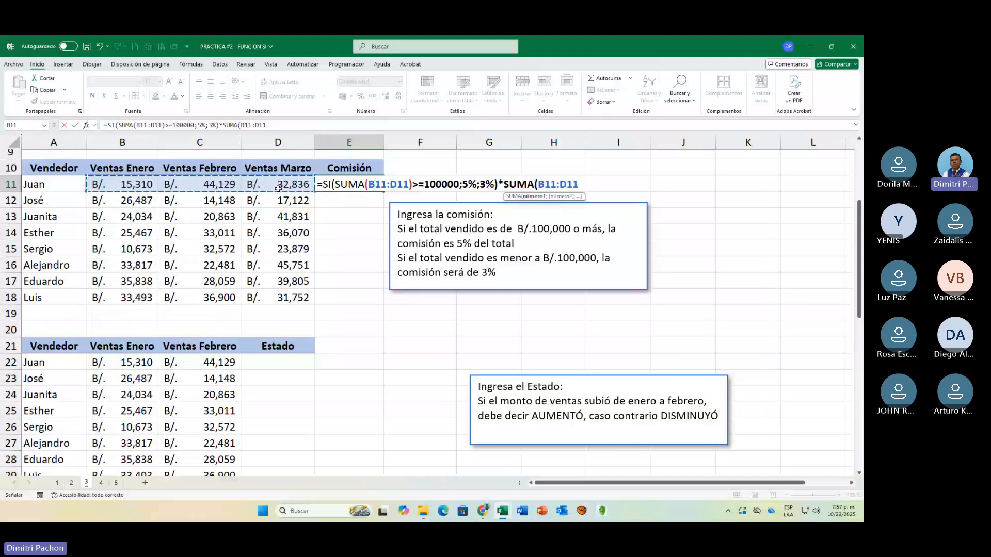
pyautogui.write(')')
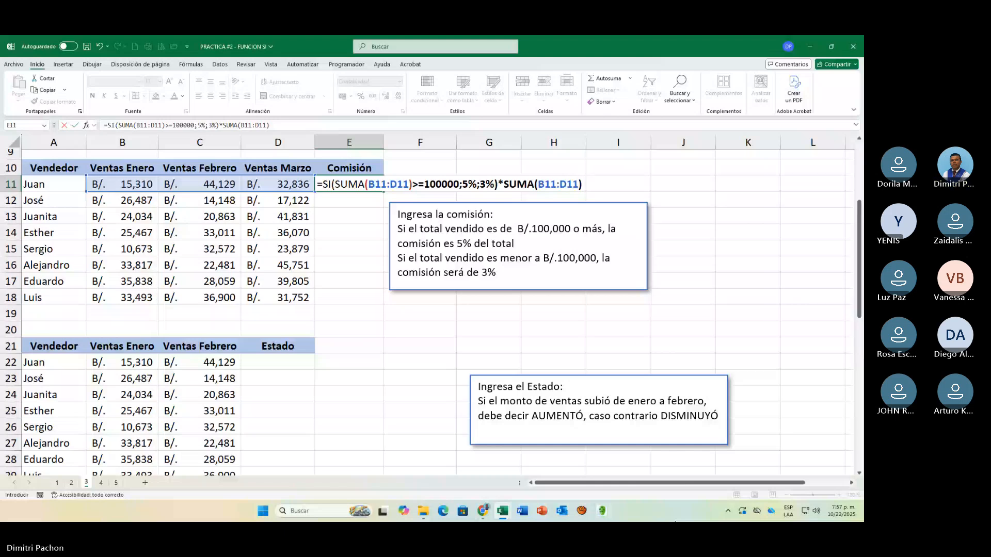
pyautogui.press('Return')
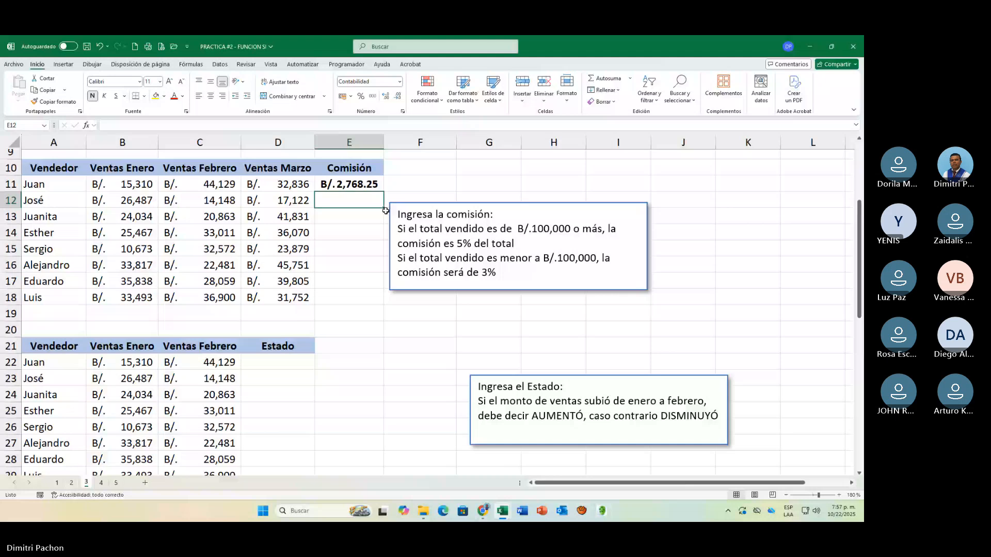
pyautogui.click(361, 185)
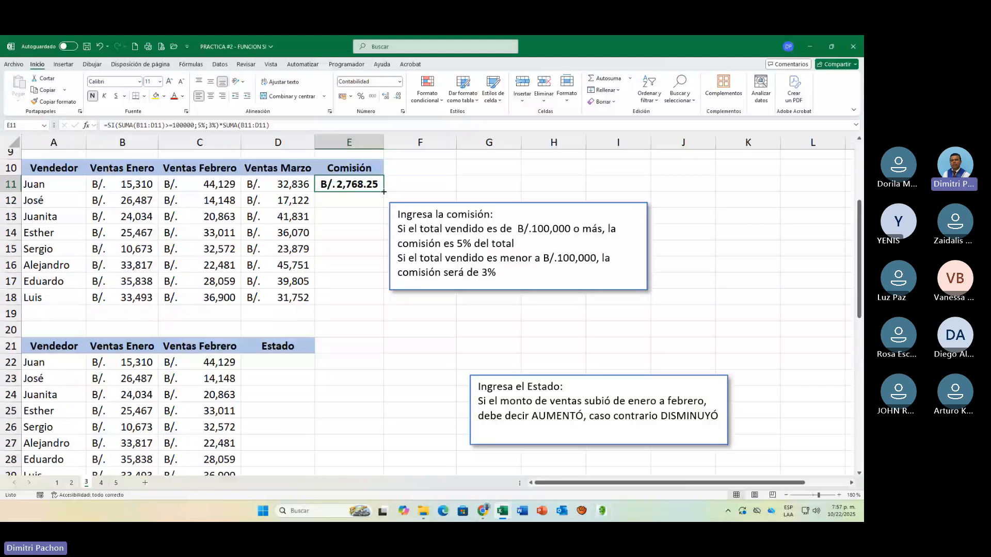
pyautogui.doubleClick(383, 191)
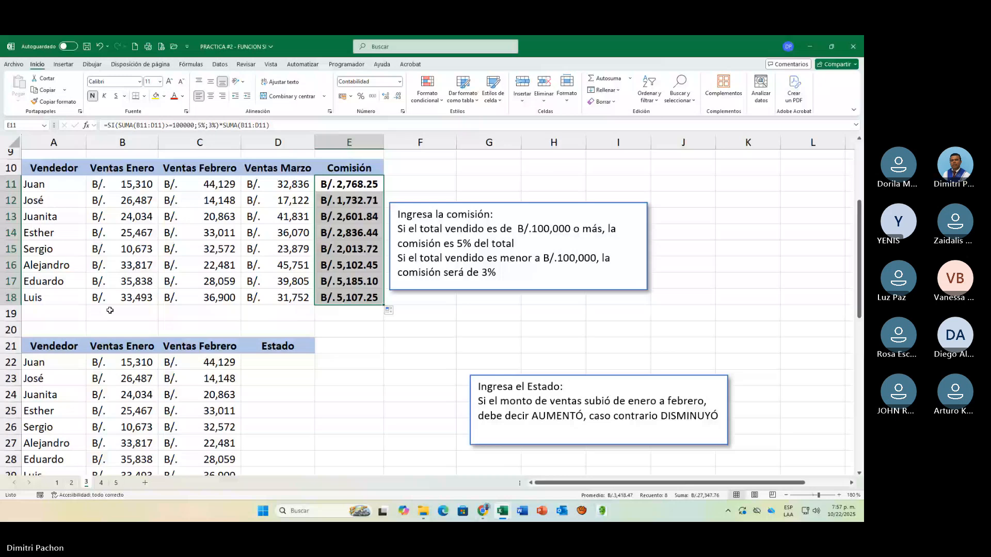
# Step: Move the Estado instructions text box beside the January–February table, over columns E to H at about rows 23 to 27
pyautogui.click(278, 379)
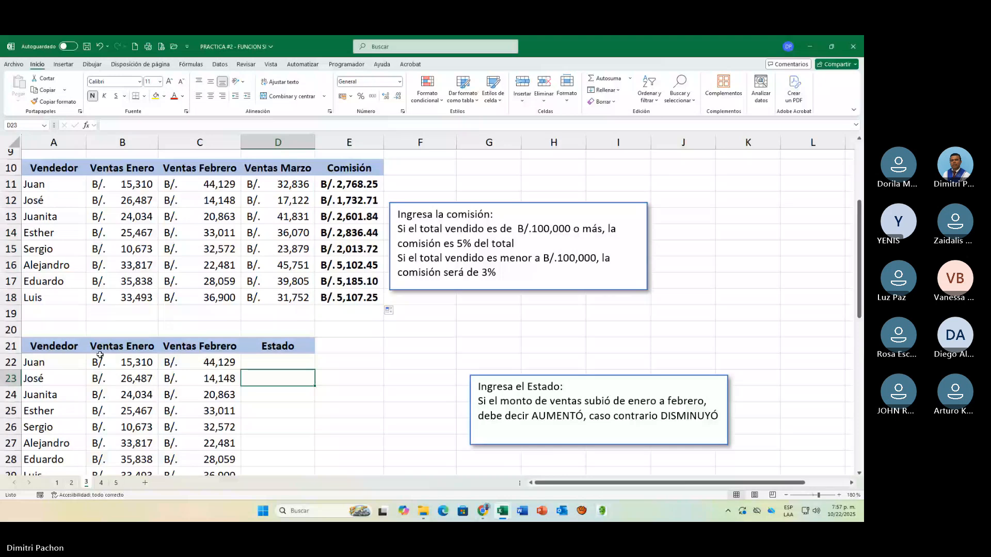
pyautogui.scroll(-1, 99, 355)
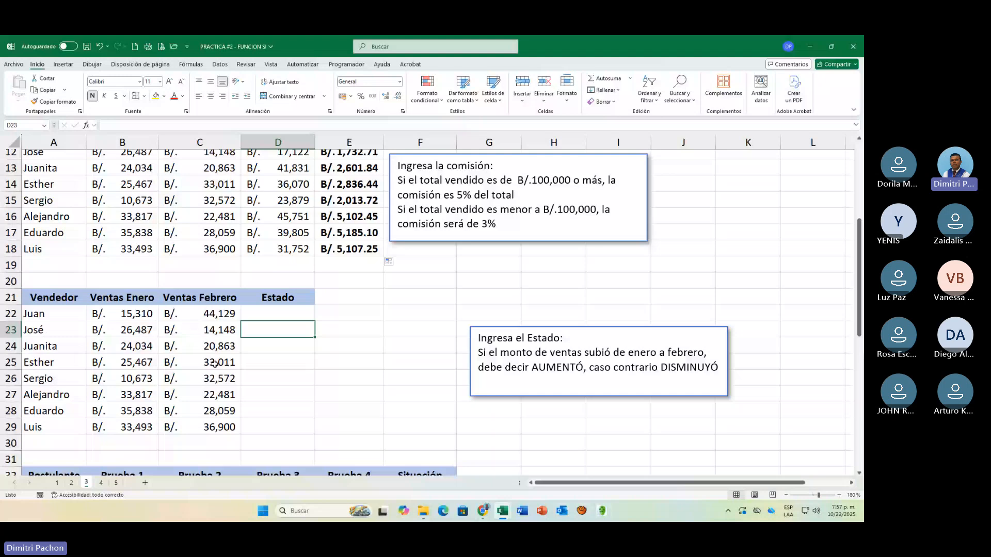
pyautogui.click(558, 391)
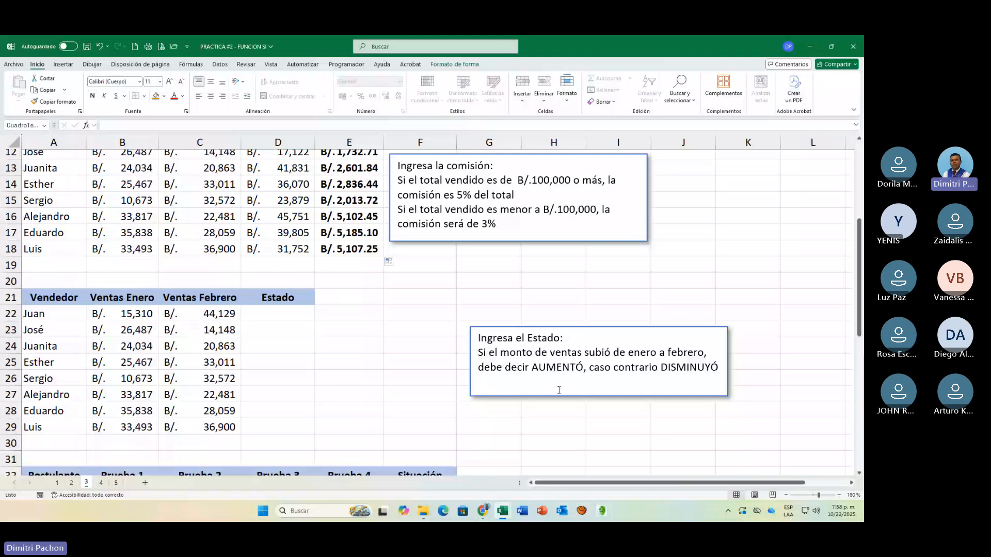
pyautogui.click(564, 395)
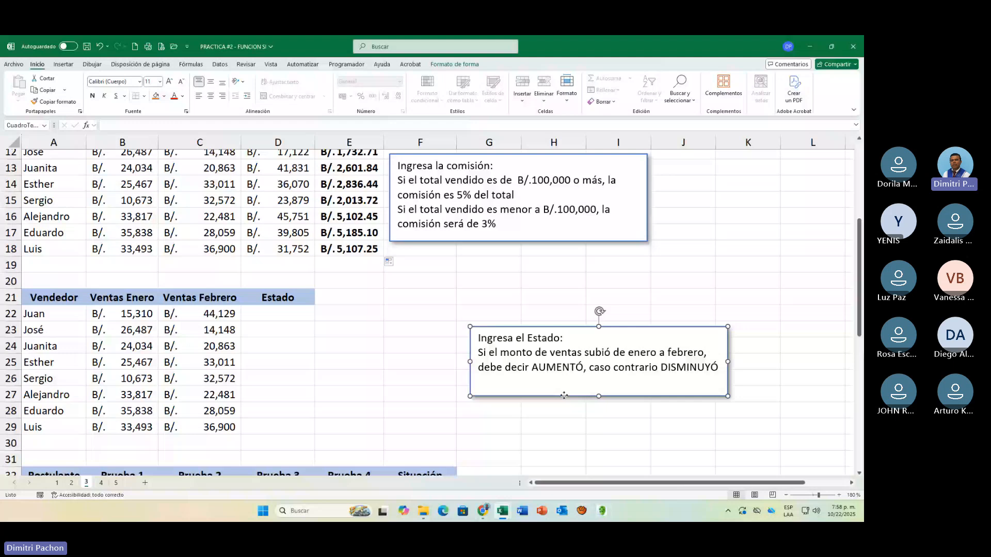
pyautogui.moveTo(563, 395); pyautogui.dragTo(430, 401)
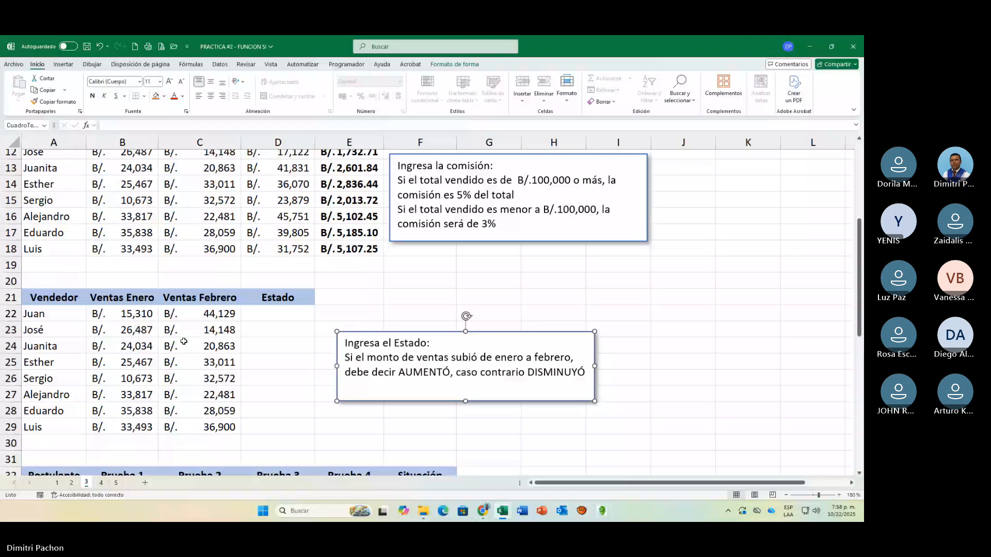
# Step: Begin an SI formula in D22 that tests whether the February sales in C22 are greater than the January sales in B22
pyautogui.click(154, 314)
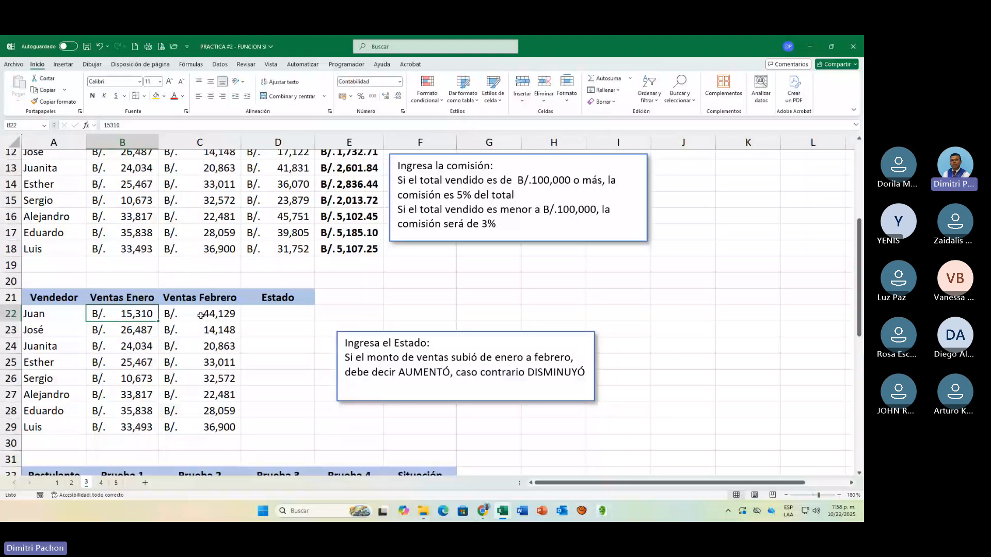
pyautogui.click(201, 315)
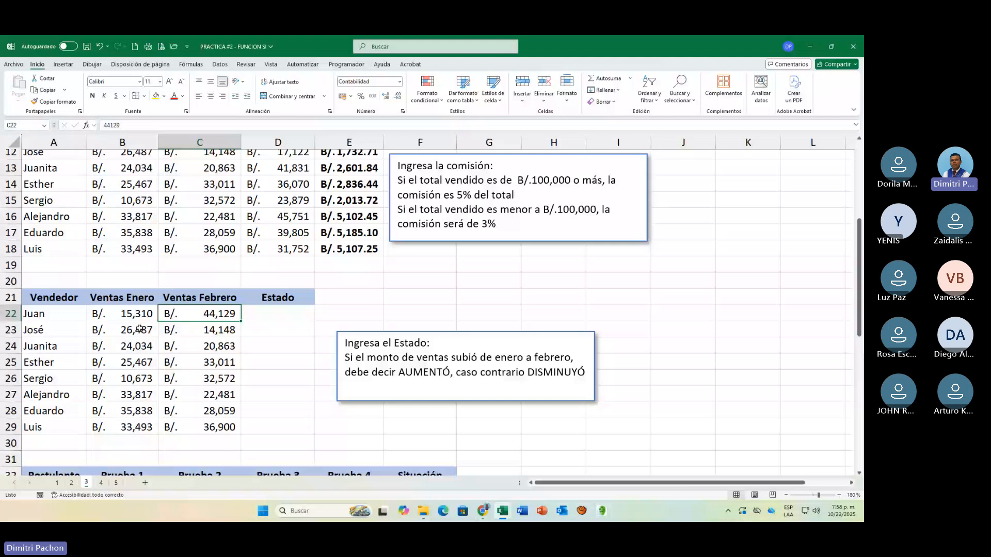
pyautogui.click(275, 312)
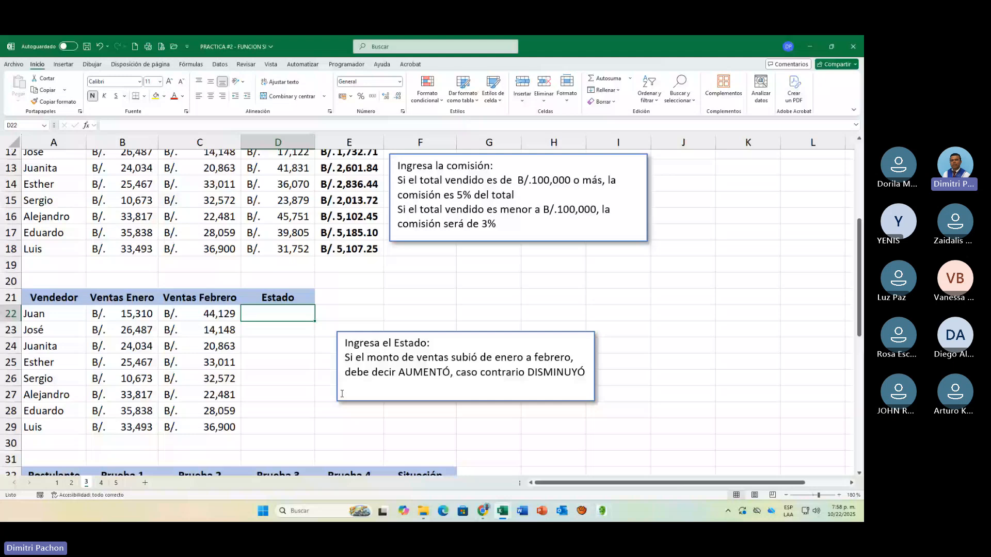
pyautogui.write('=S')
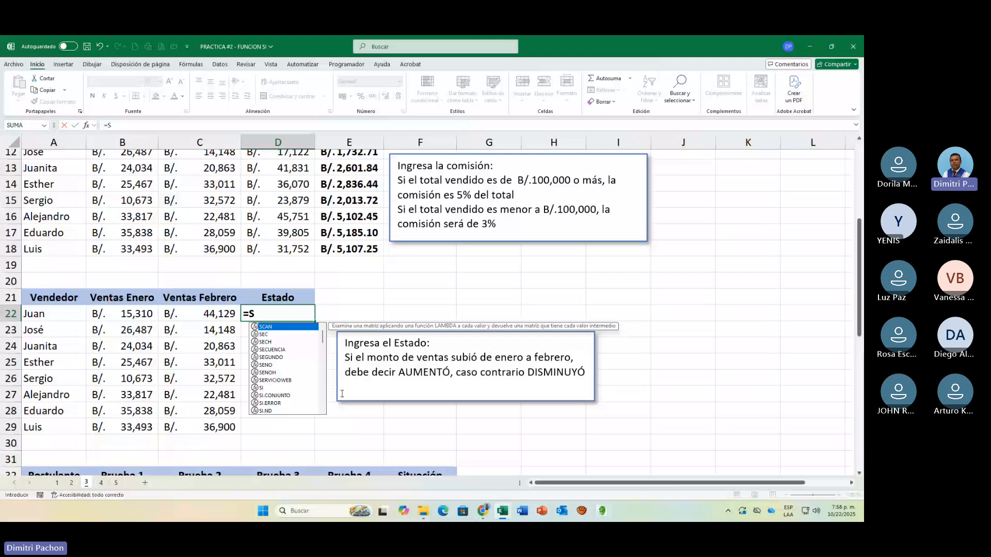
pyautogui.write('I(')
pyautogui.click(135, 316)
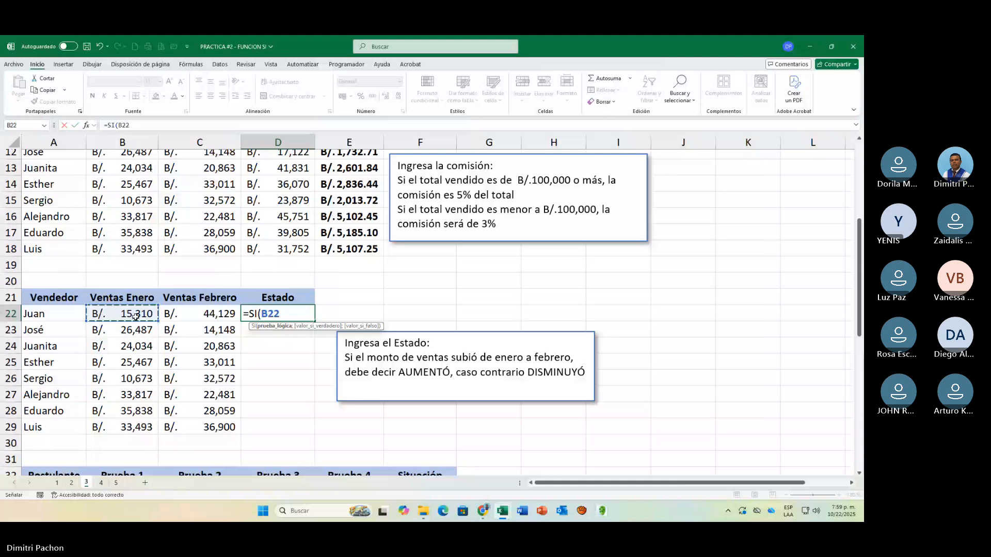
pyautogui.click(210, 316)
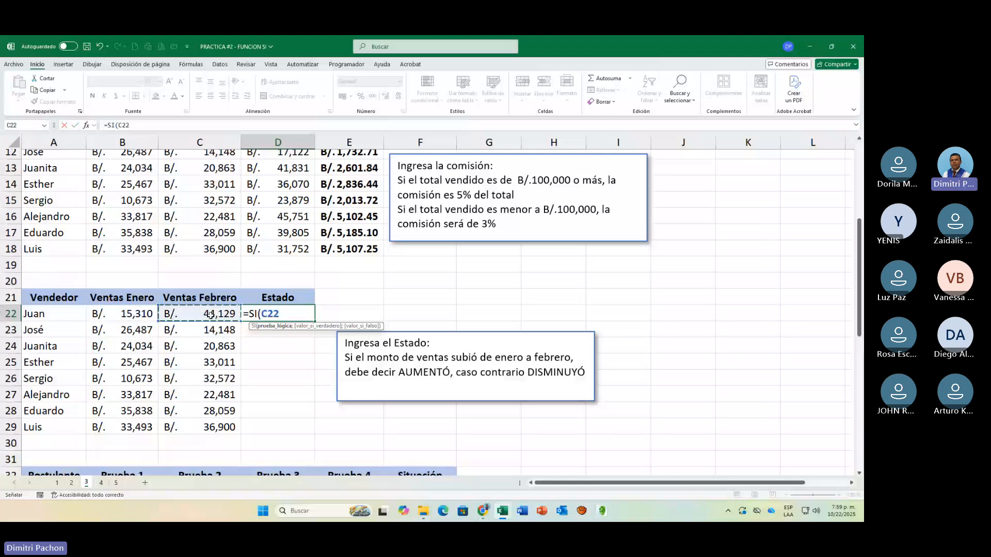
pyautogui.write('>')
pyautogui.click(147, 315)
# Step: Give the D22 SI function "AUMENTÓ" when the test is true and "DISMINUYÓ" otherwise, and enter the formula
pyautogui.write(';"AUMENTÓ"')
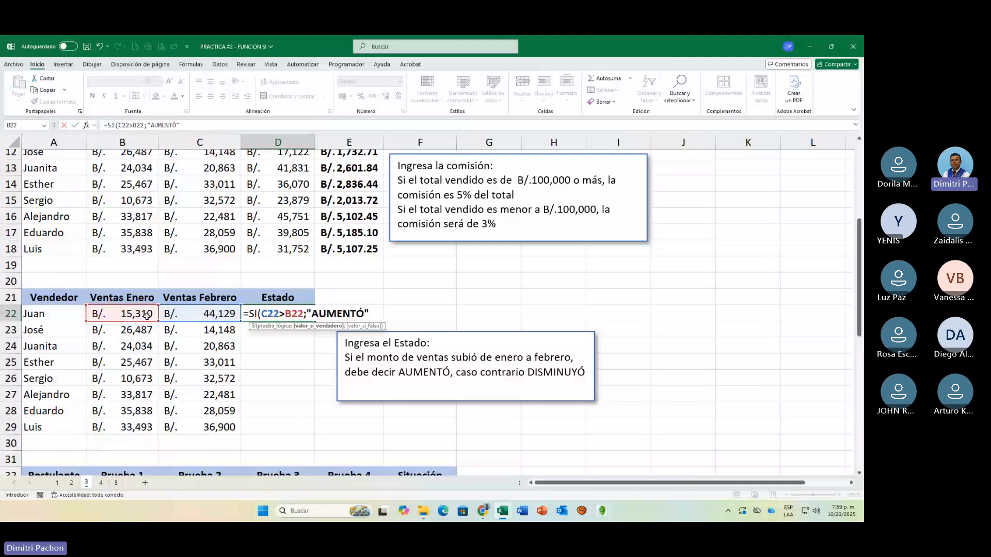
pyautogui.write(';')
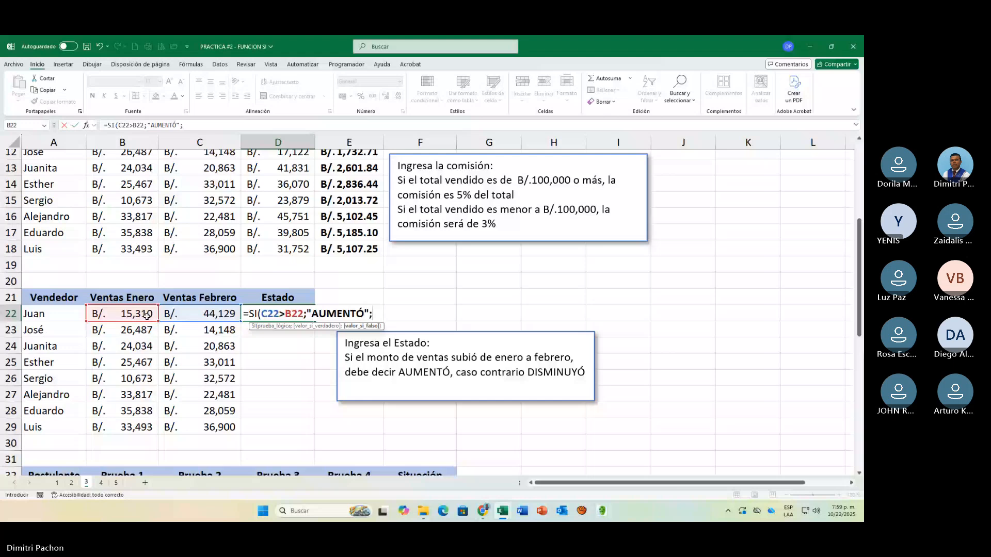
pyautogui.write('"DISMIN')
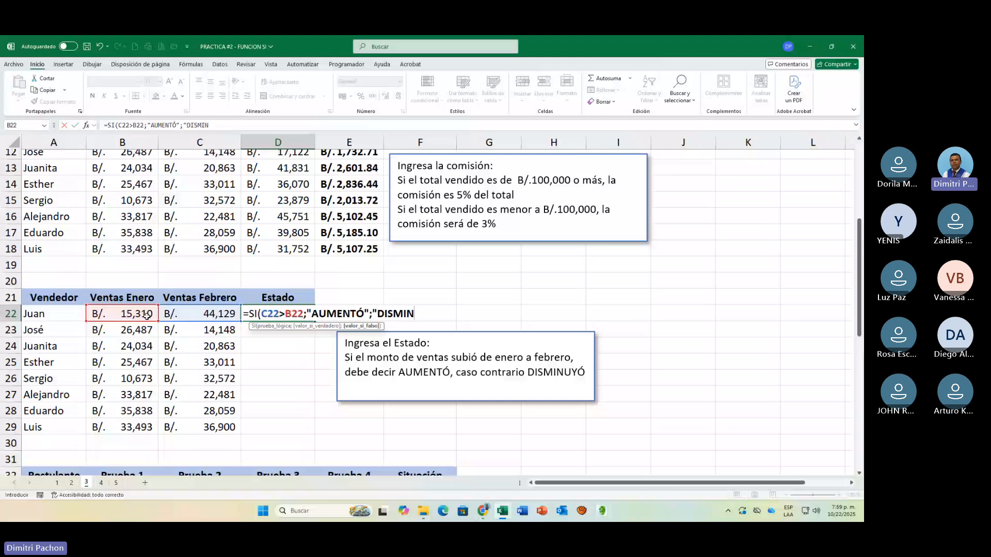
pyautogui.write('UYÓ')
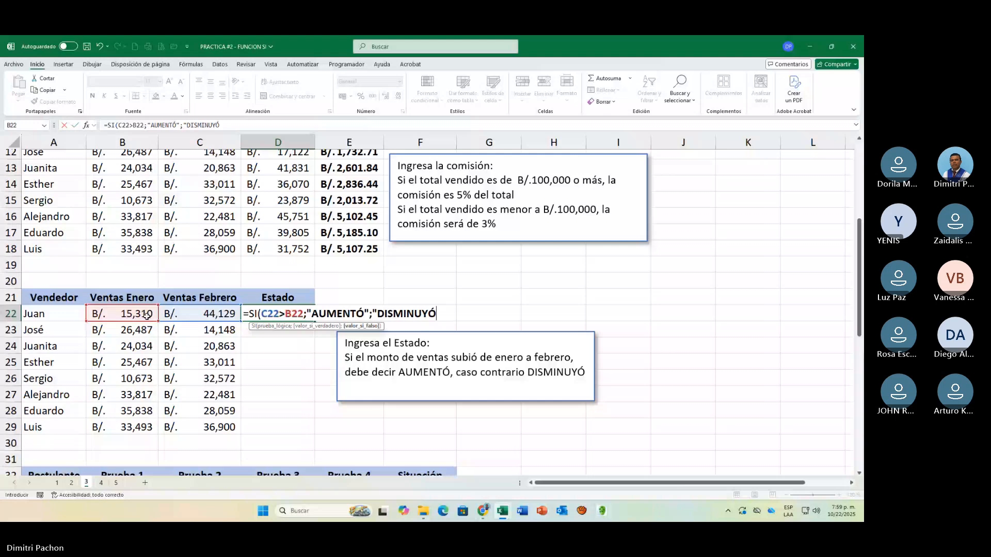
pyautogui.press('Return')
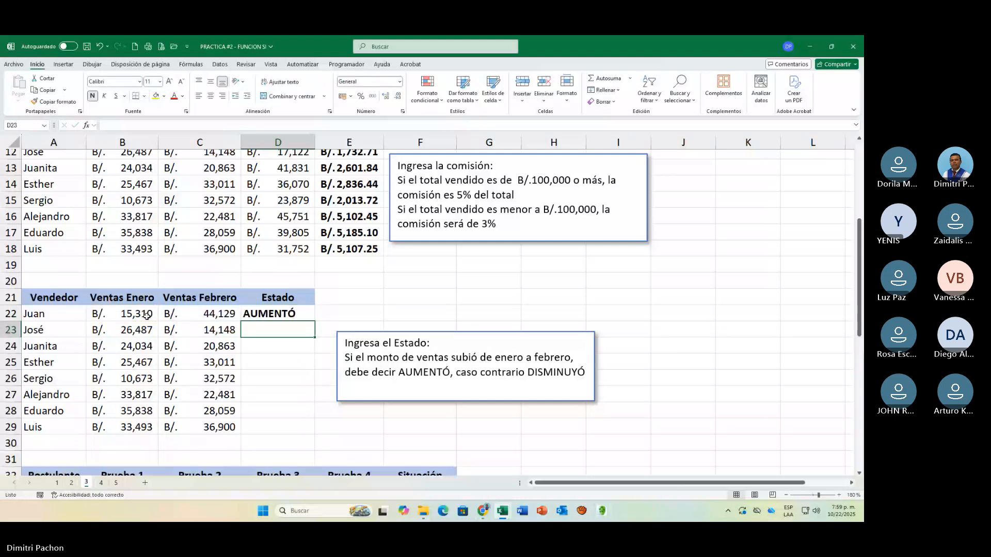
# Step: Fill the Estado formula from D22 down to D29 and review the formula in D22
pyautogui.click(289, 314)
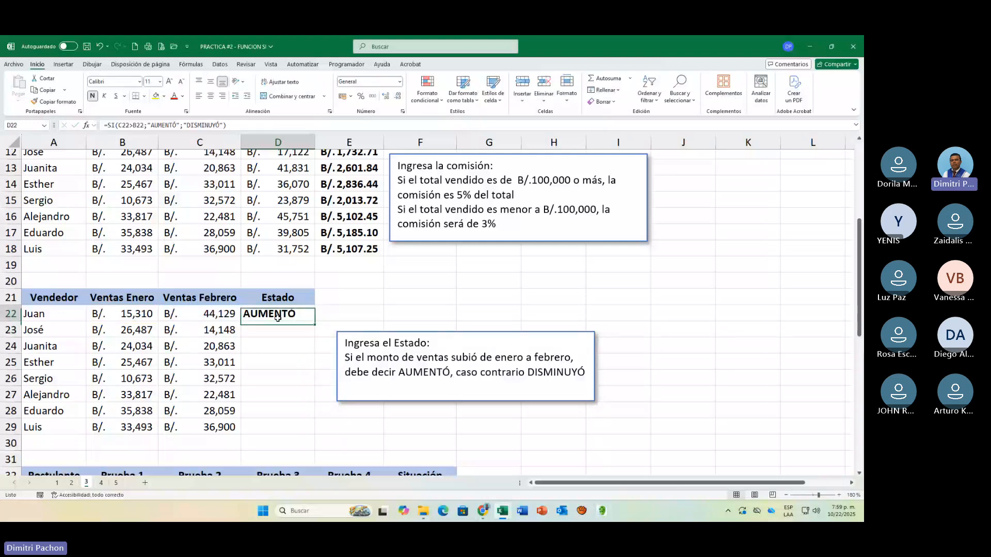
pyautogui.doubleClick(315, 321)
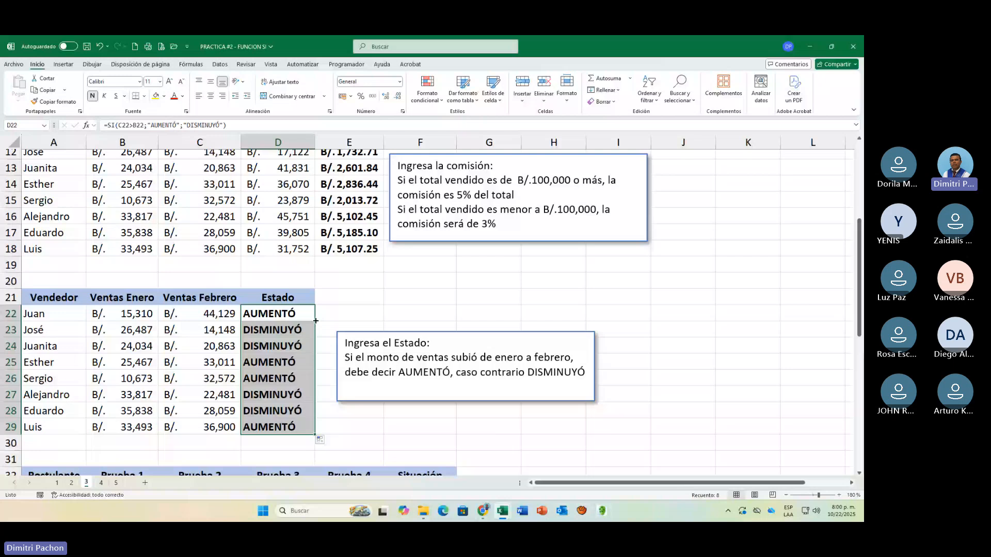
pyautogui.click(143, 315)
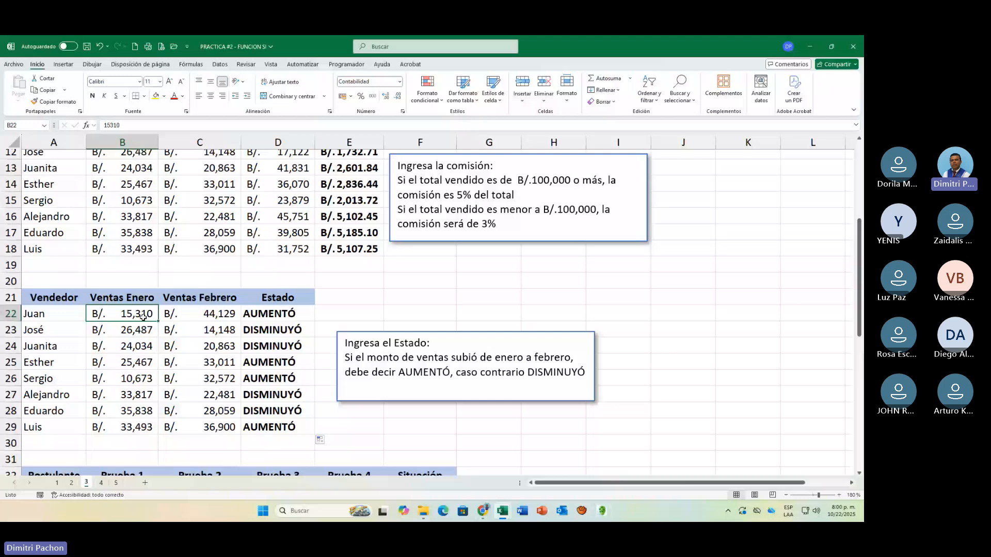
pyautogui.doubleClick(273, 316)
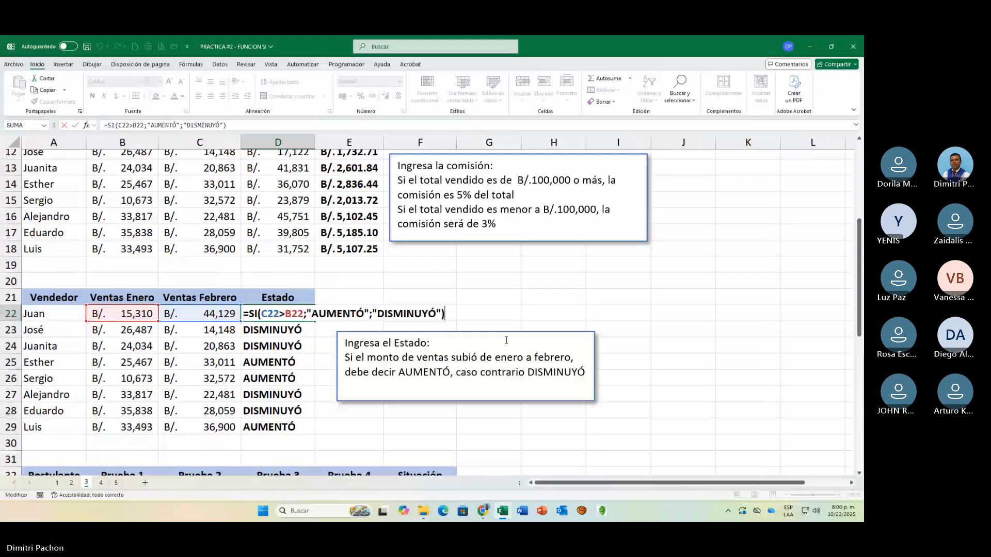
pyautogui.press('Return')
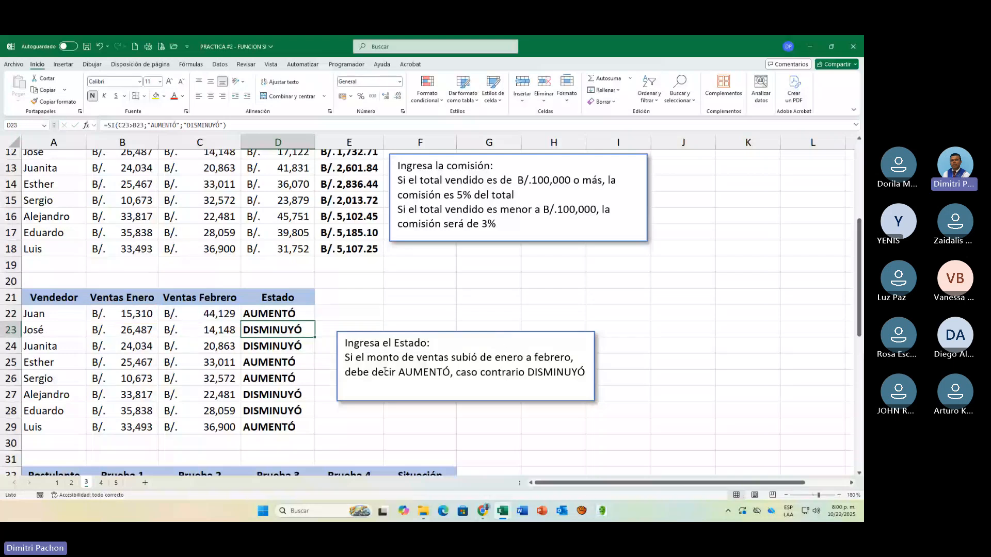
# Step: Move the Situación instructions text box closer to the Postulante table, over columns G to J at about rows 35 to 38
pyautogui.scroll(-4, 241, 358)
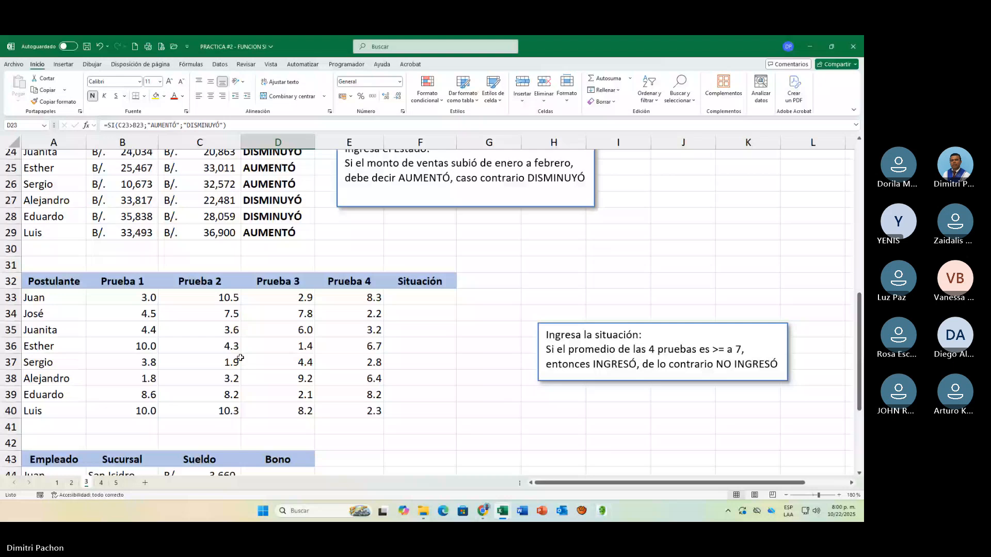
pyautogui.click(410, 299)
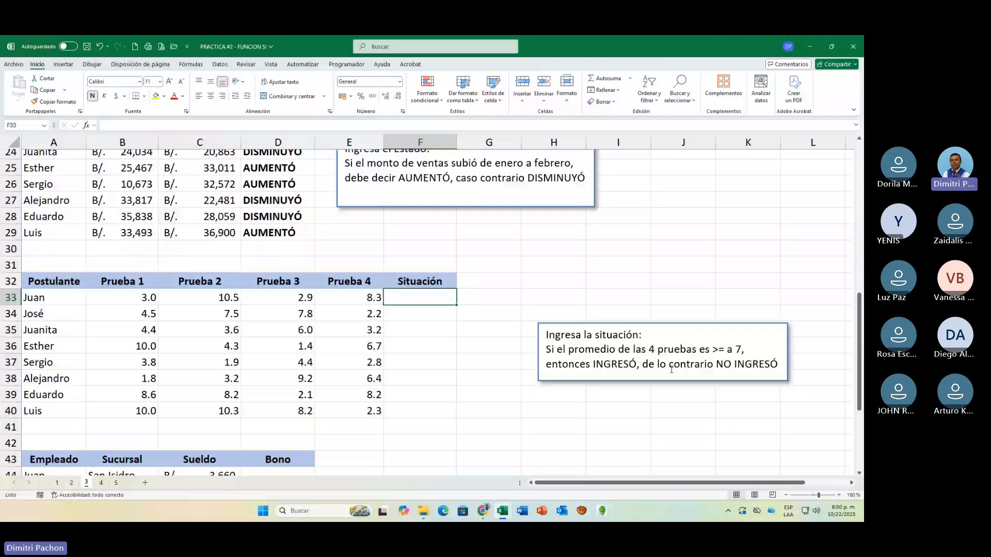
pyautogui.moveTo(671, 369); pyautogui.dragTo(595, 367)
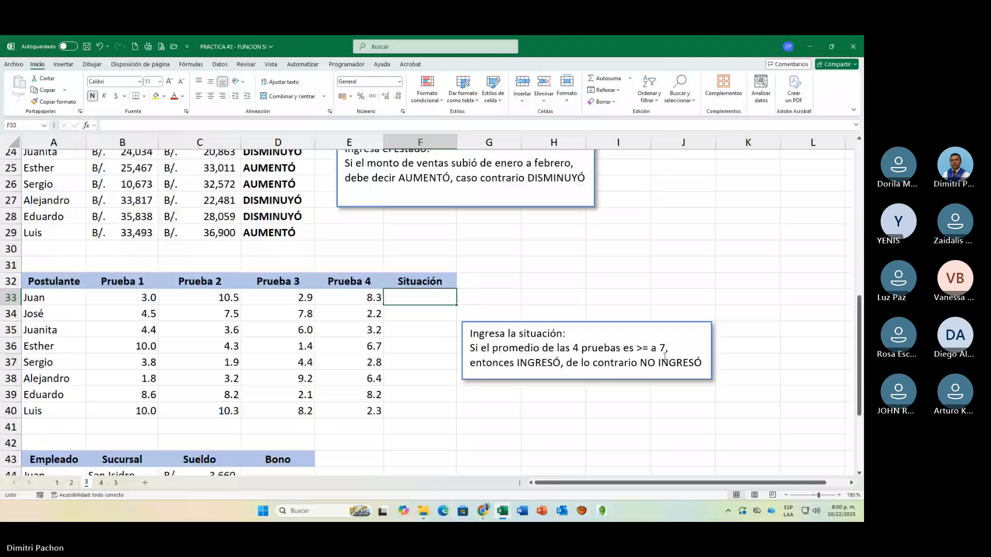
# Step: Begin an SI formula in F33 that gives "ingresó" when the PROMEDIO of B33:E33 is greater than or equal to 7
pyautogui.scroll(-1, 664, 356)
pyautogui.scroll(-4, 658, 375)
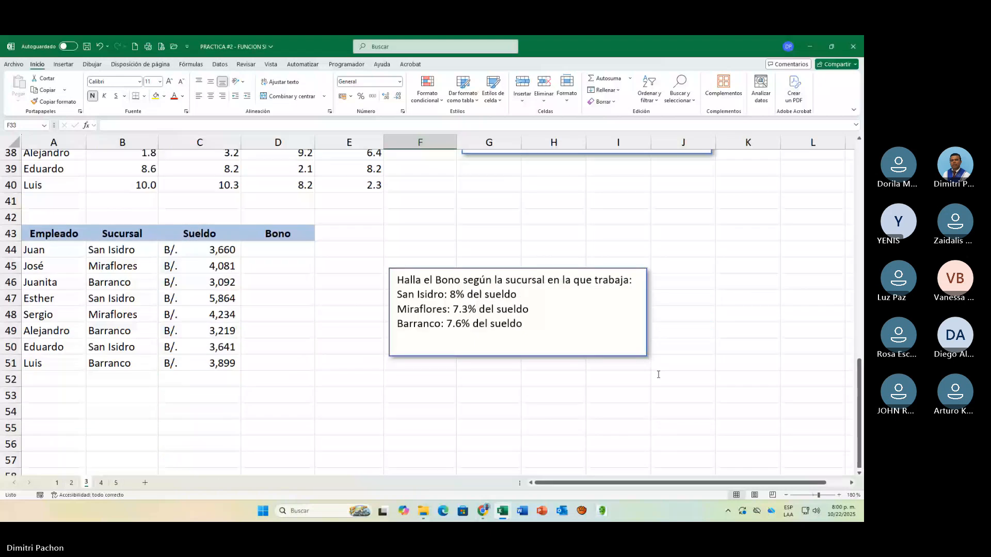
pyautogui.scroll(7, 658, 374)
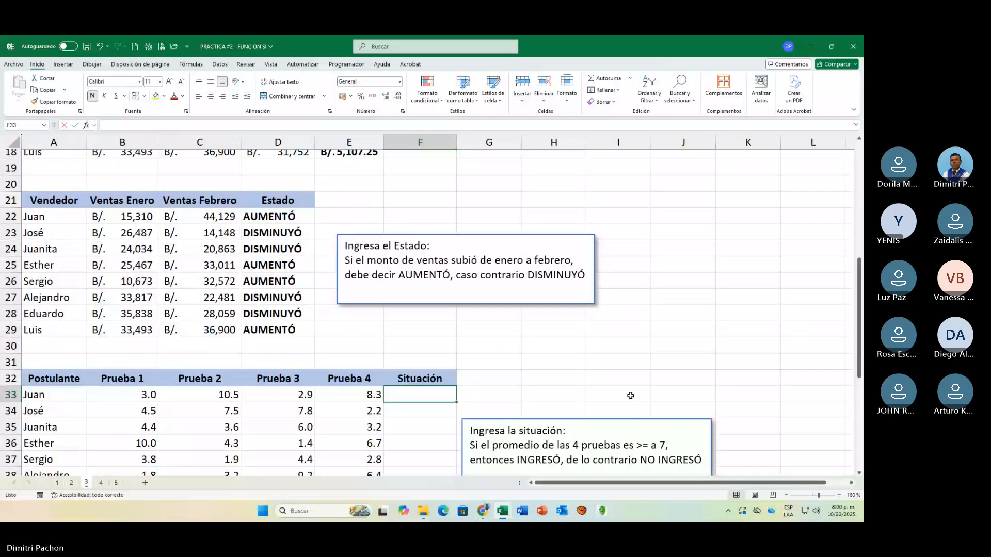
pyautogui.write('=SI(')
pyautogui.press('capslock')
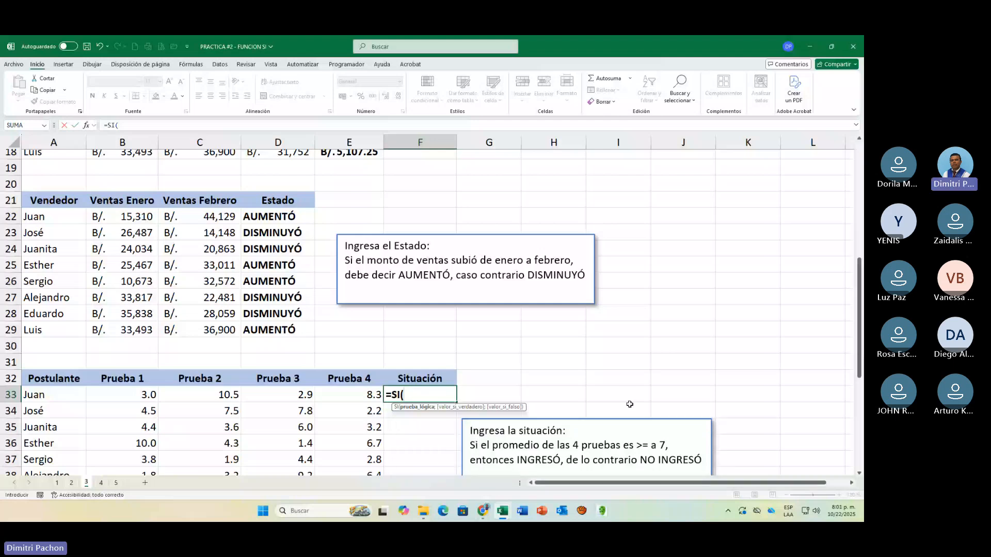
pyautogui.write('pr')
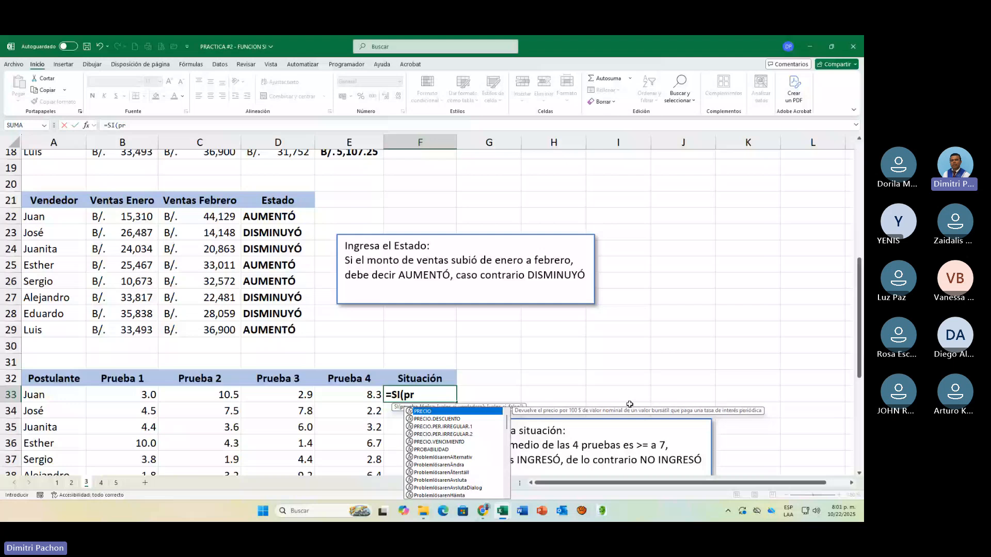
pyautogui.write('omed')
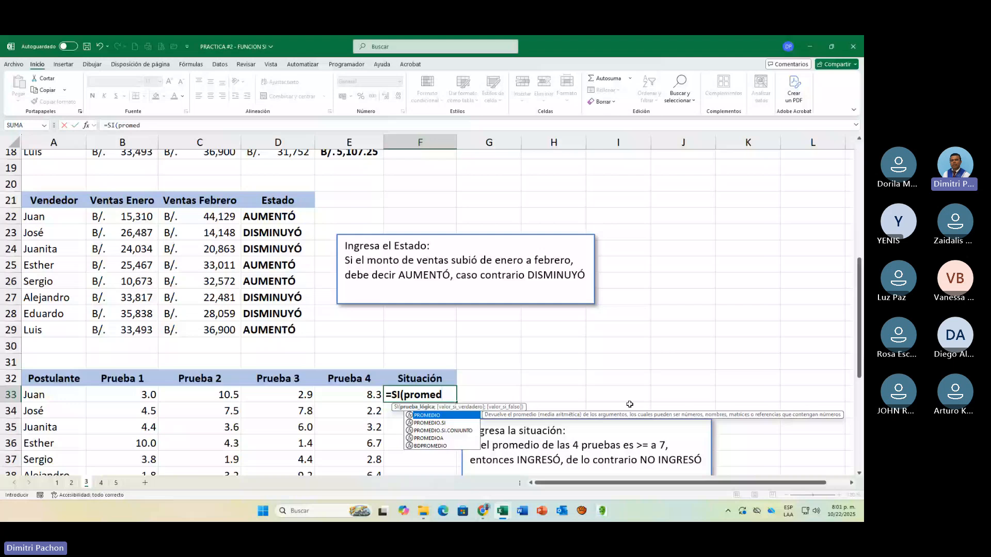
pyautogui.write('io(')
pyautogui.moveTo(104, 395); pyautogui.dragTo(365, 395)
pyautogui.write(')')
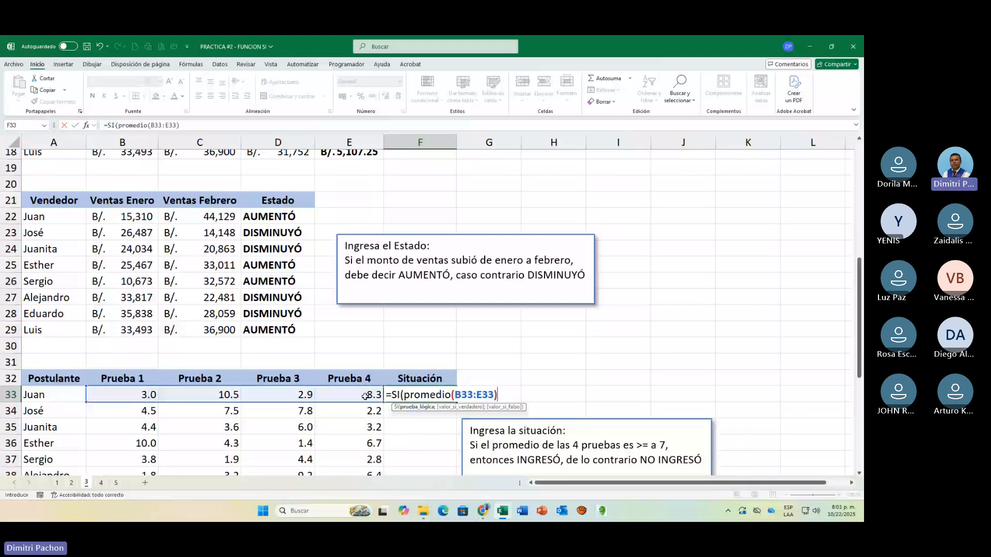
pyautogui.write('>=')
pyautogui.write('7;"ingresó"')
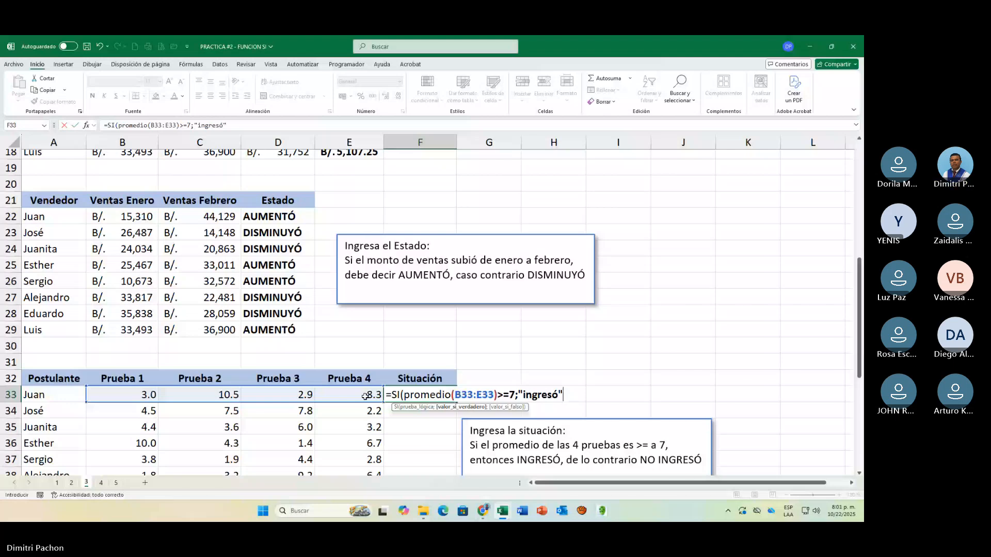
# Step: Complete the F33 SI formula with "no ingresó" for the false case and fill the Situación column down to F40
pyautogui.scroll(-2, 641, 373)
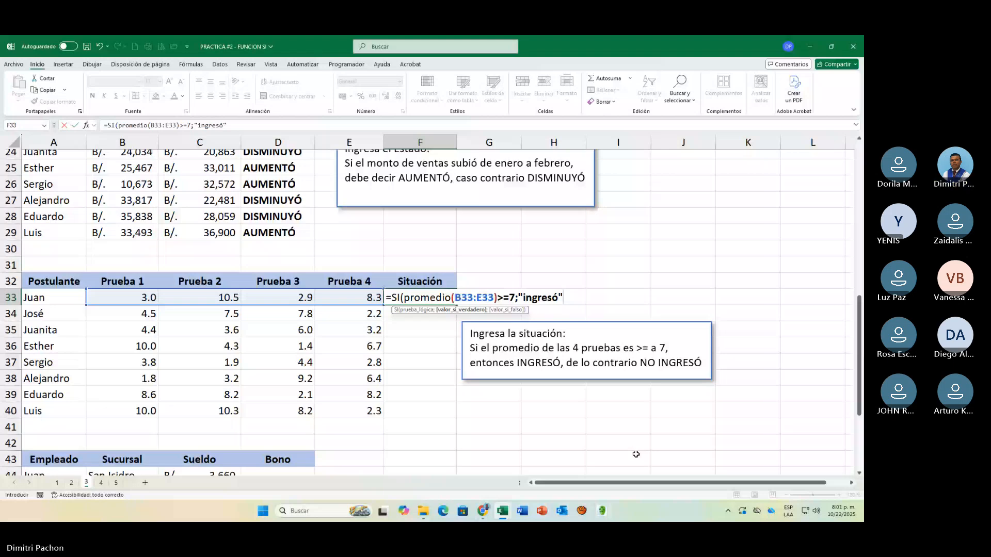
pyautogui.write(';"no ingres')
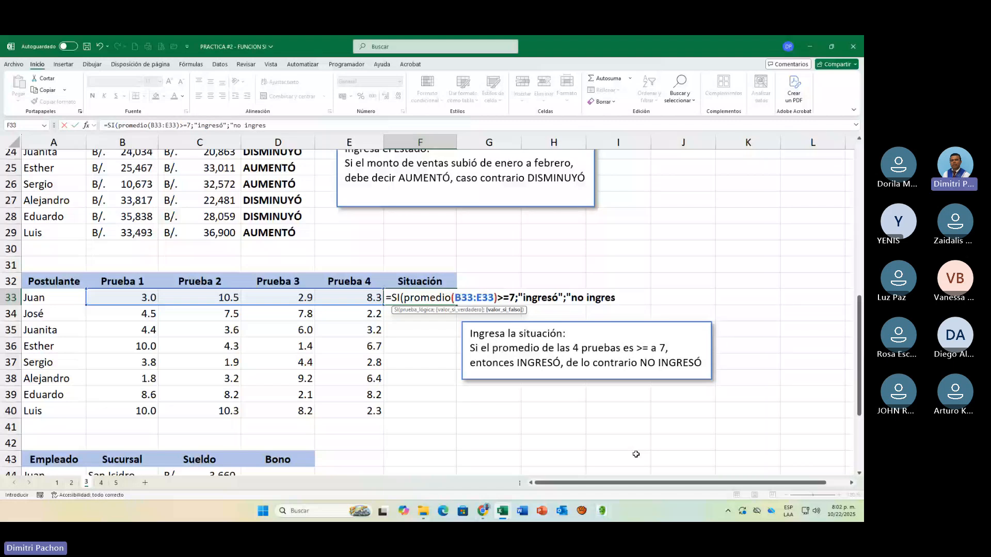
pyautogui.write('ó")')
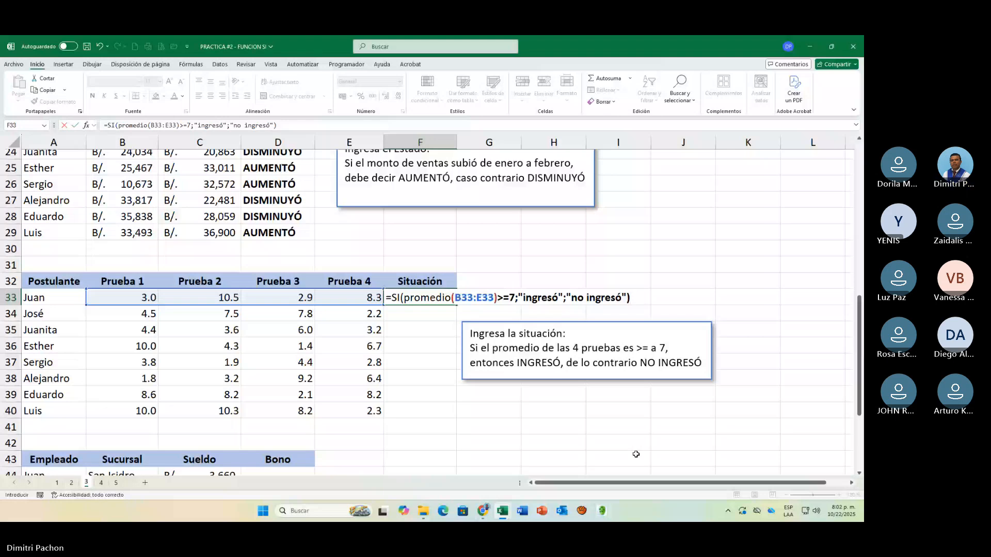
pyautogui.press('Return')
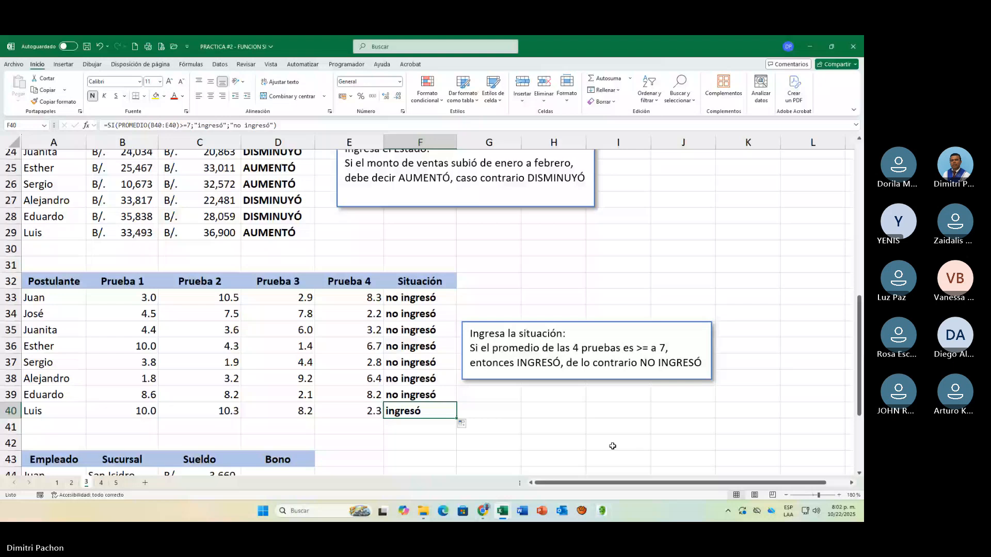
# Step: Switch to the Microsoft Teams meeting in Chrome and open the meeting's additional options
pyautogui.click(482, 510)
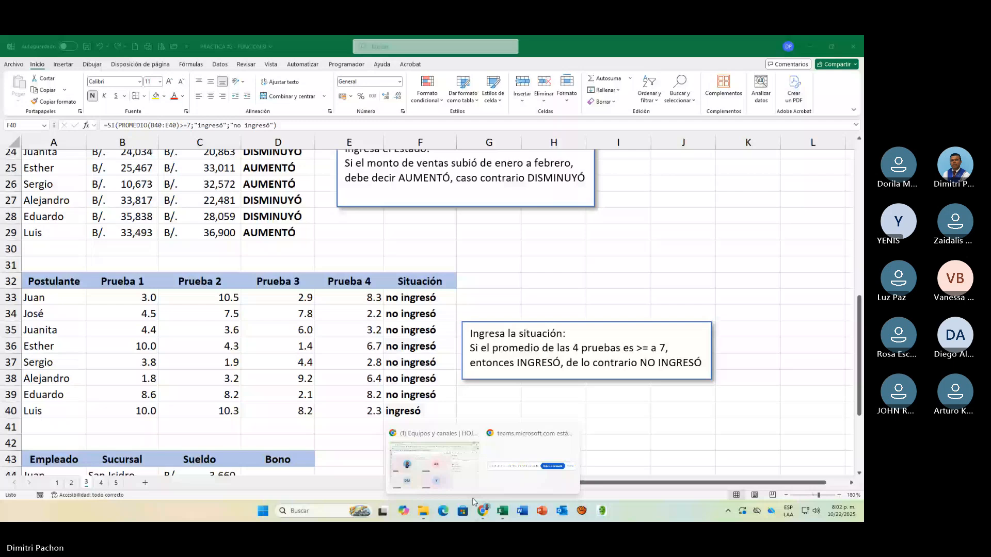
pyautogui.click(464, 480)
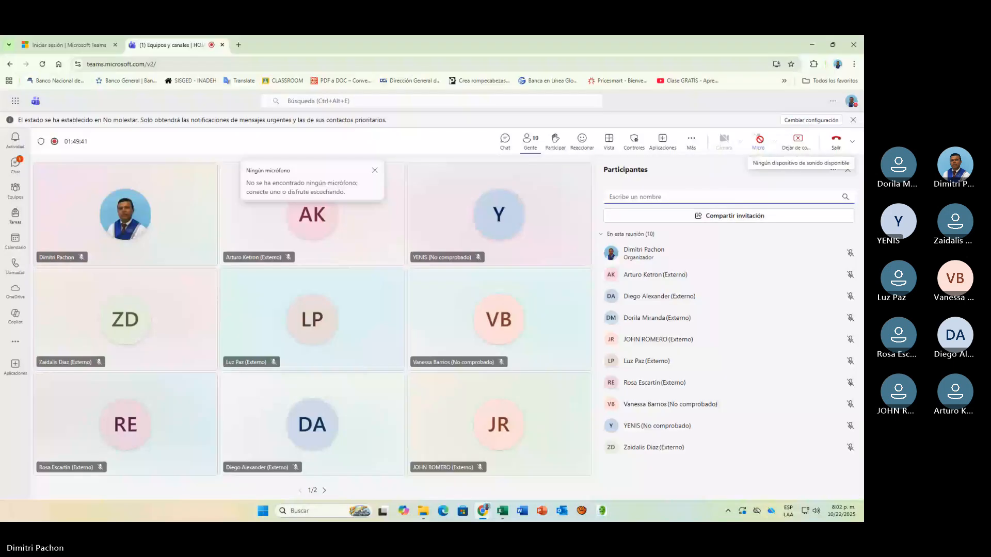
pyautogui.click(691, 139)
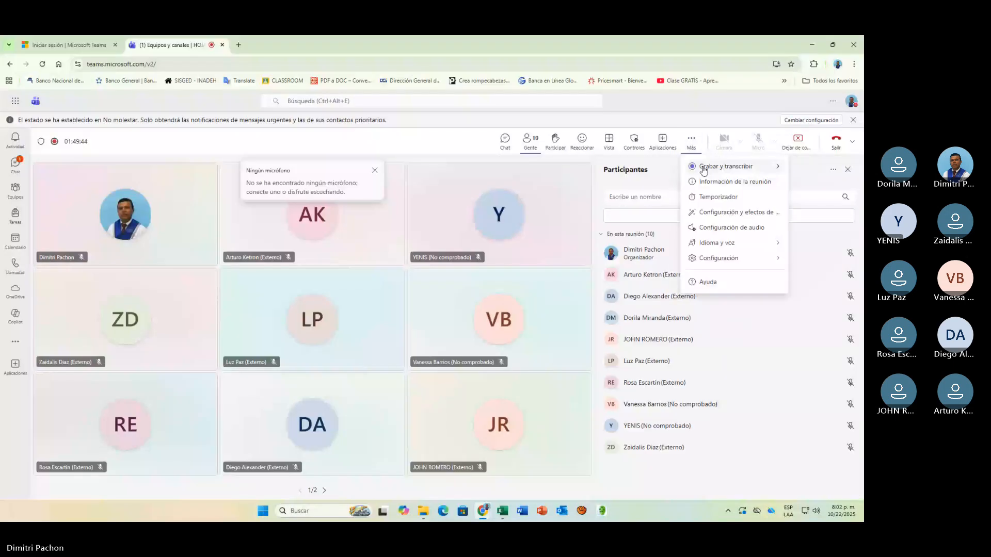